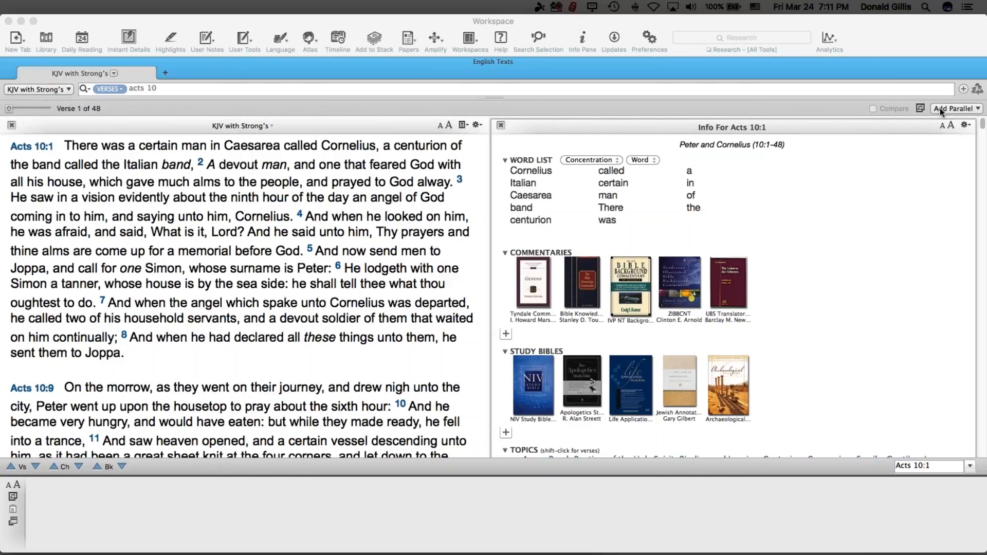
Step: Add the tagged English Bible ESV with Strong's as a parallel to the KJV text of Acts 10
click(939, 109)
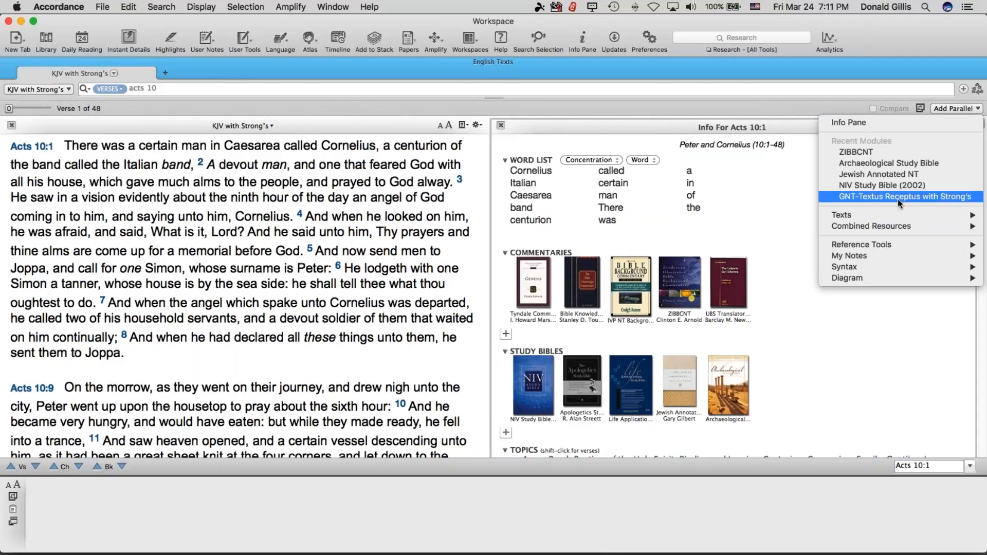
mouse_move(893, 214)
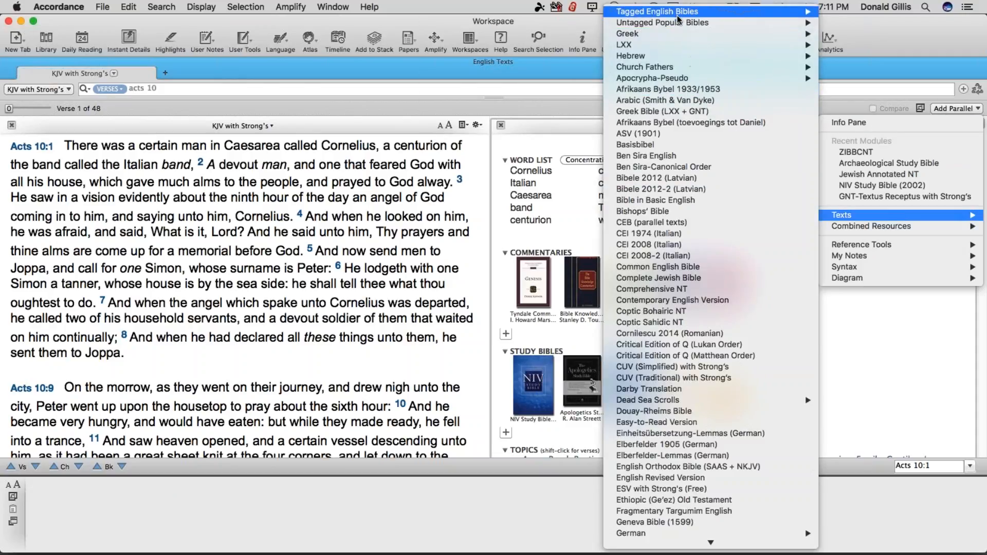
mouse_move(677, 15)
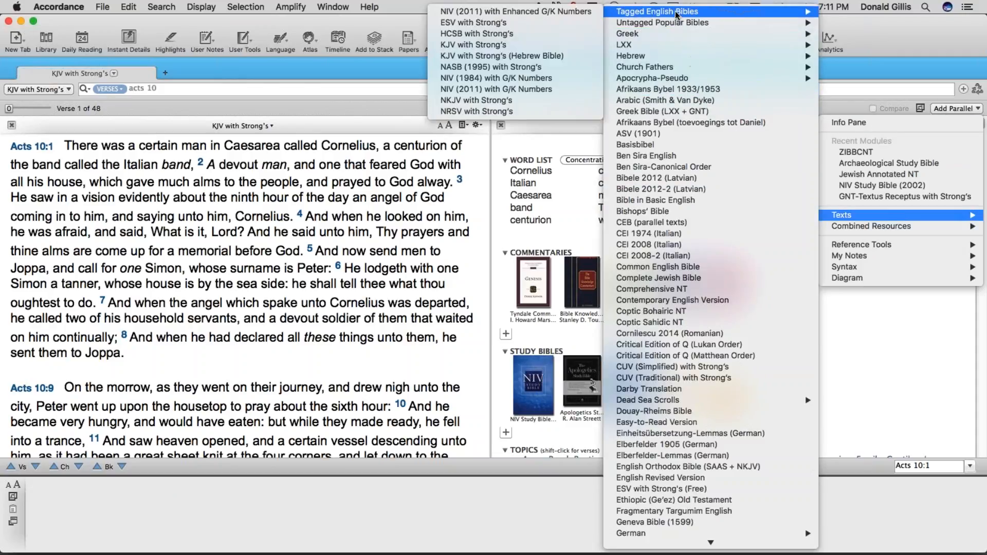
click(528, 23)
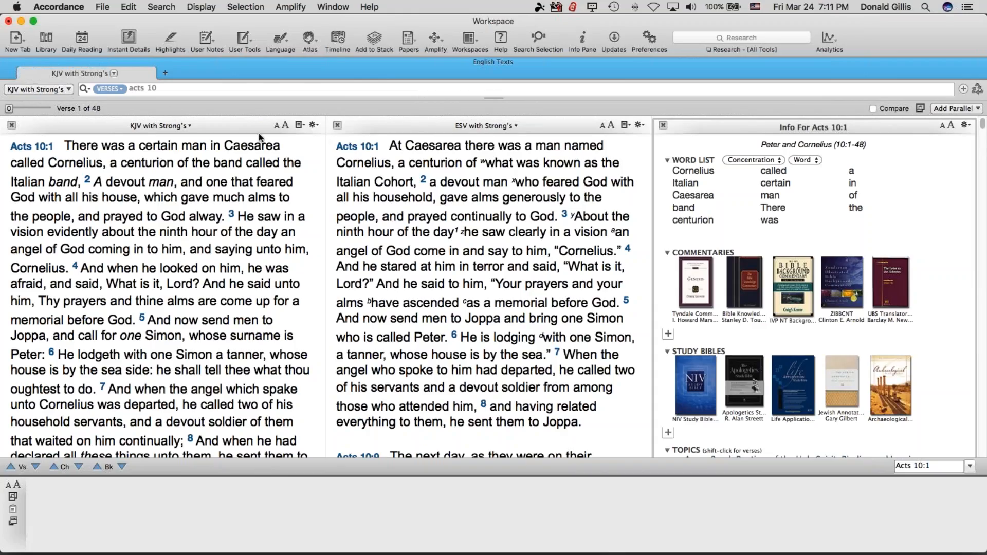
Step: Inspect the word "alms" in Acts 10:2 of the KJV and scroll through the synchronized KJV and ESV texts
mouse_move(247, 192)
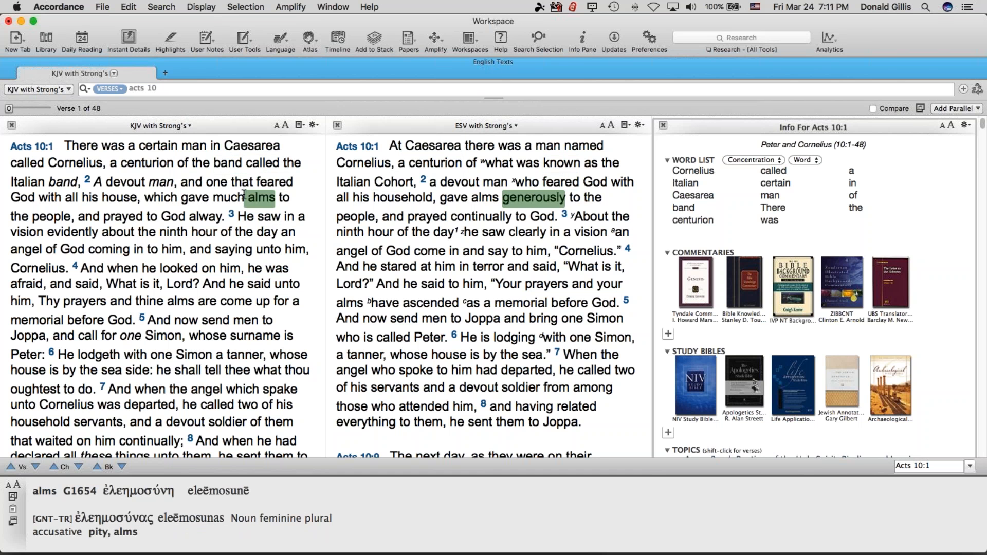
click(247, 195)
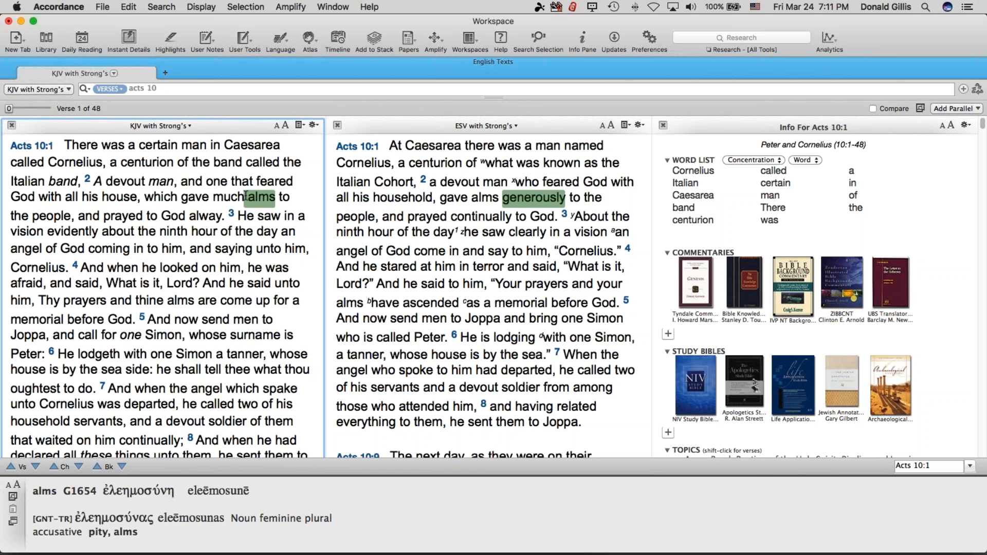
scroll(246, 195, down, 2)
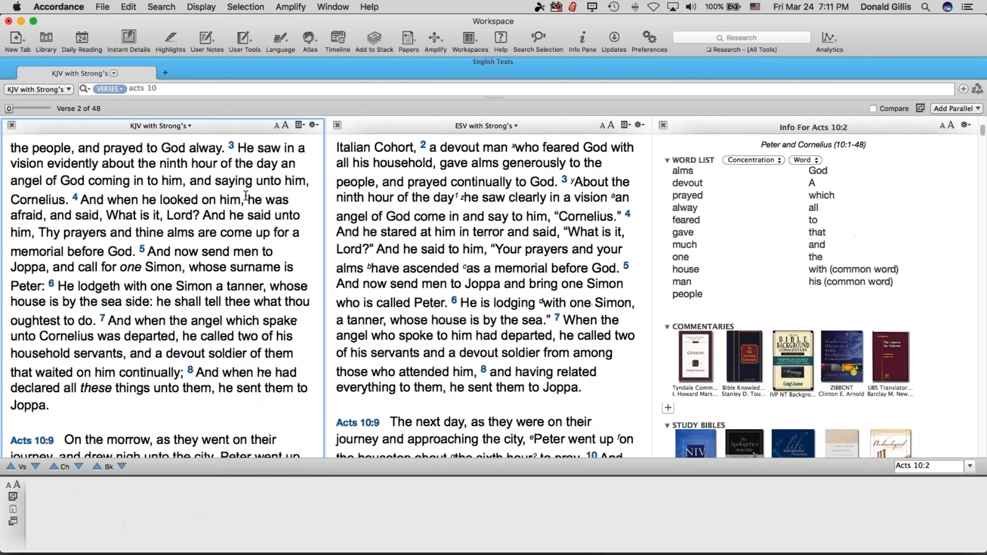
scroll(246, 196, up, 3)
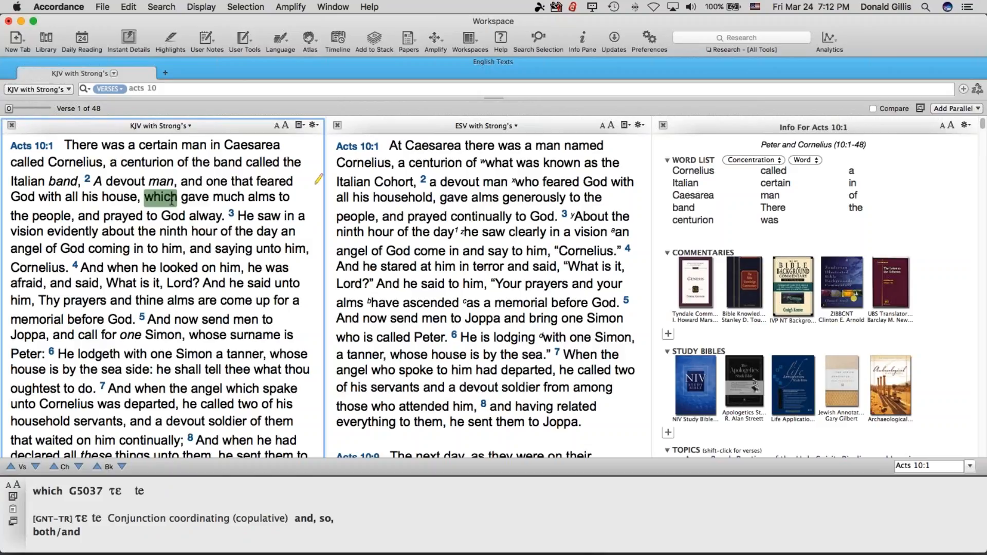
Step: Show the text differences between the KJV and ESV, turn the comparison off again and close the ESV pane
click(870, 106)
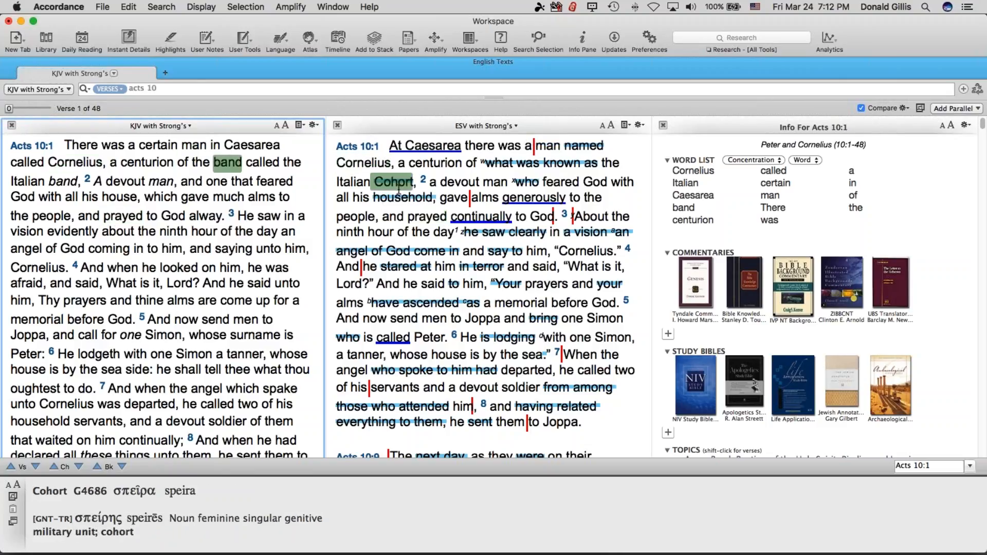
click(860, 109)
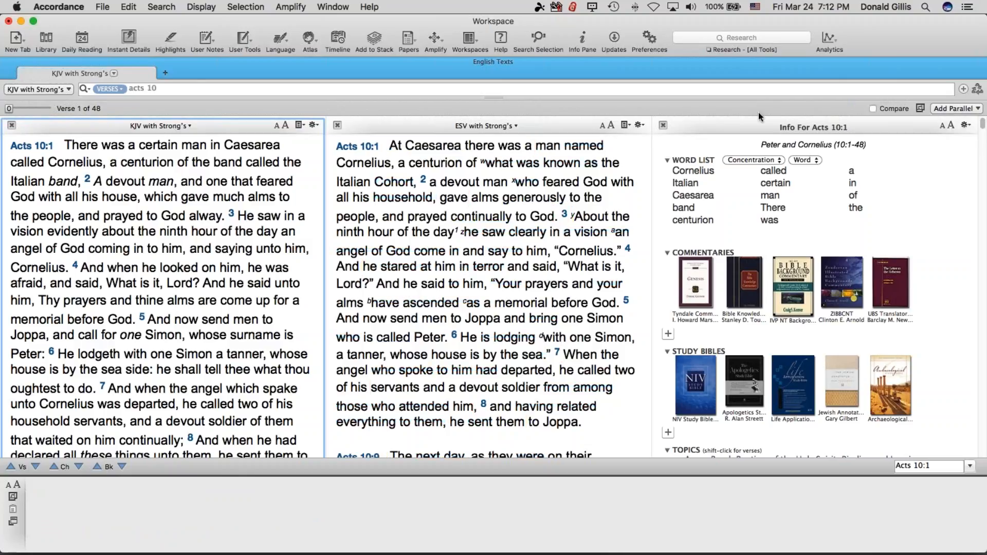
click(338, 125)
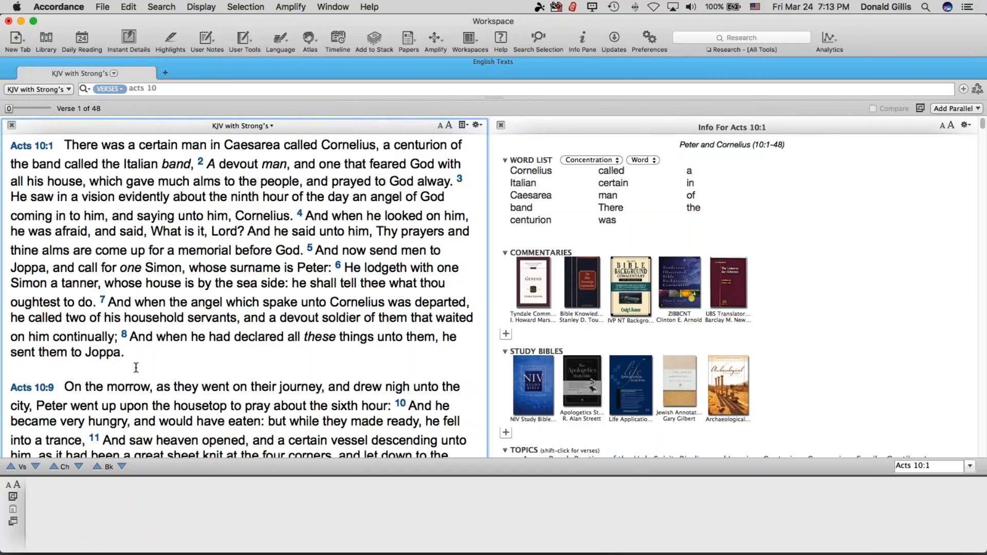
Step: Open the preferences and review the General, Amplify and Appearance settings
click(62, 149)
key(super+comma)
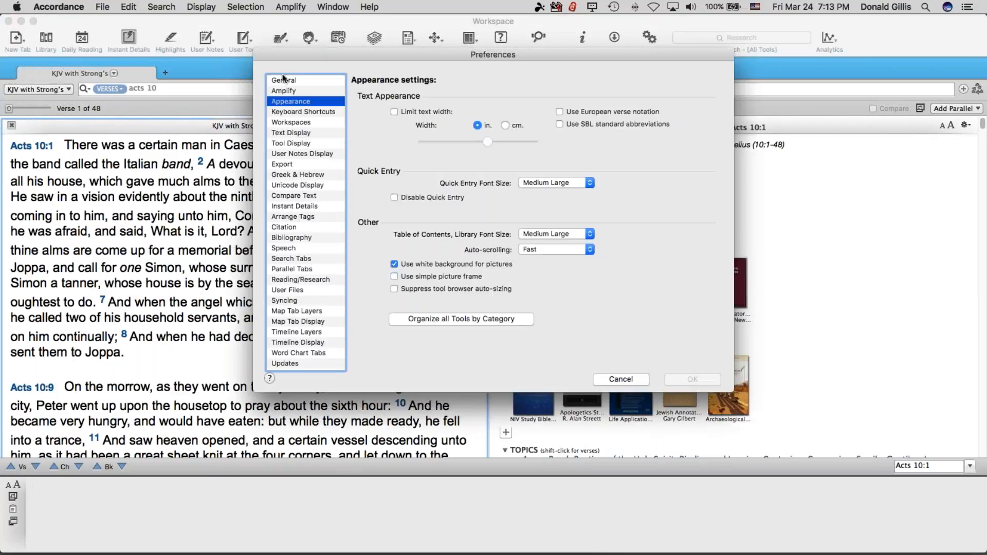
click(283, 81)
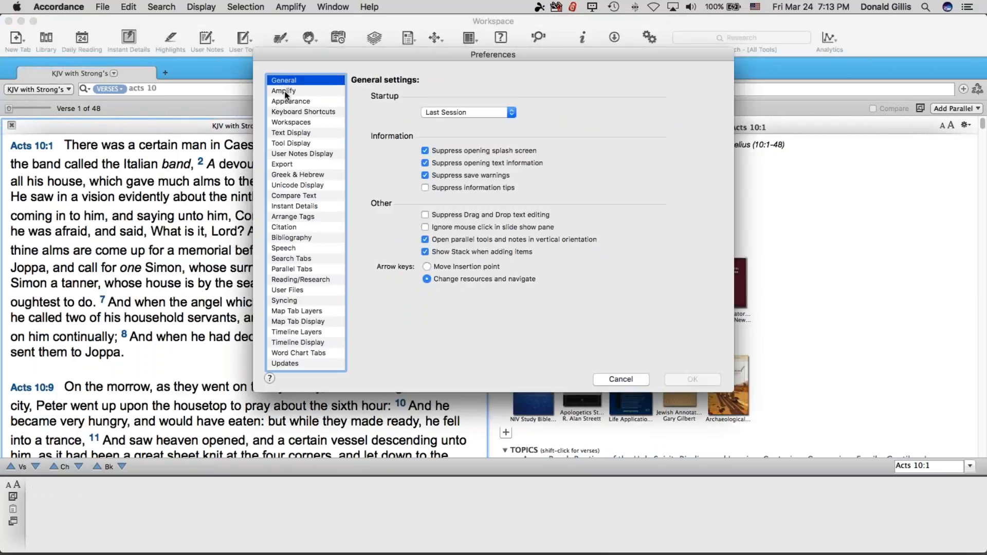
click(290, 93)
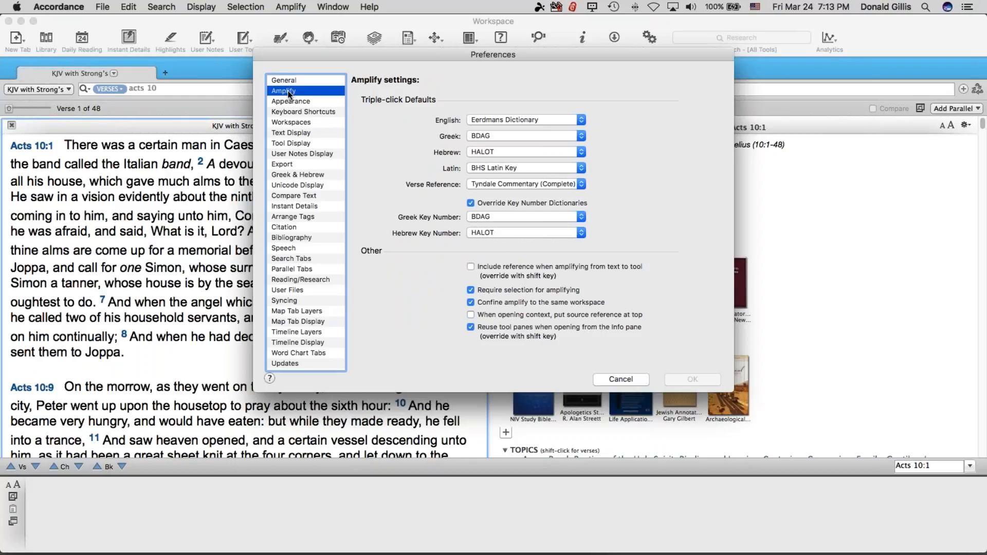
click(292, 101)
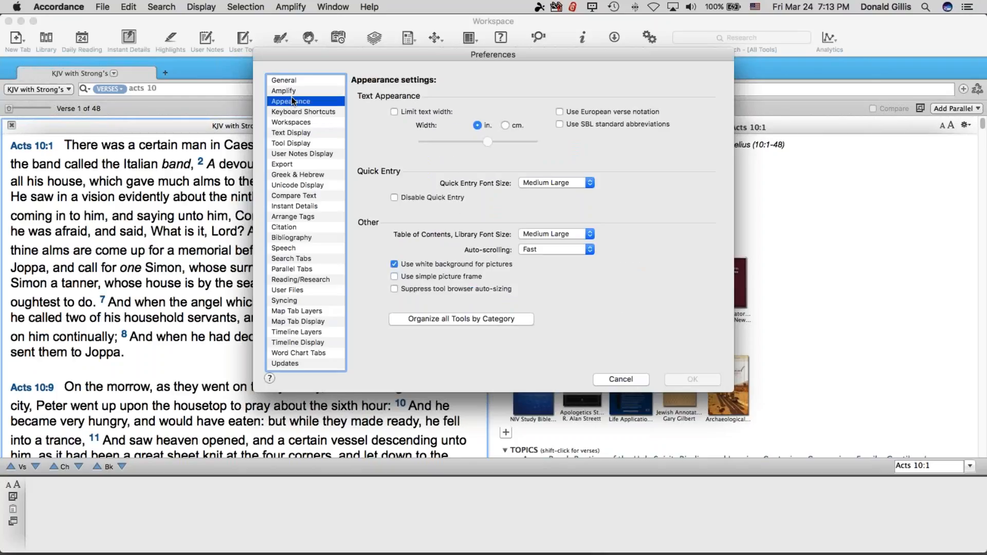
Step: Set the default Bible text display to Separate Verses and apply it to all open texts
click(289, 132)
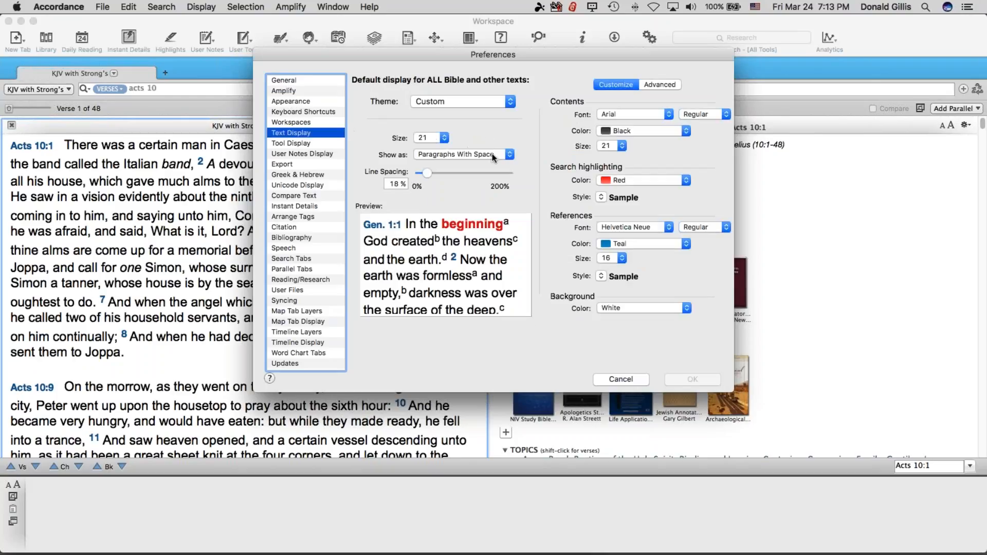
click(509, 156)
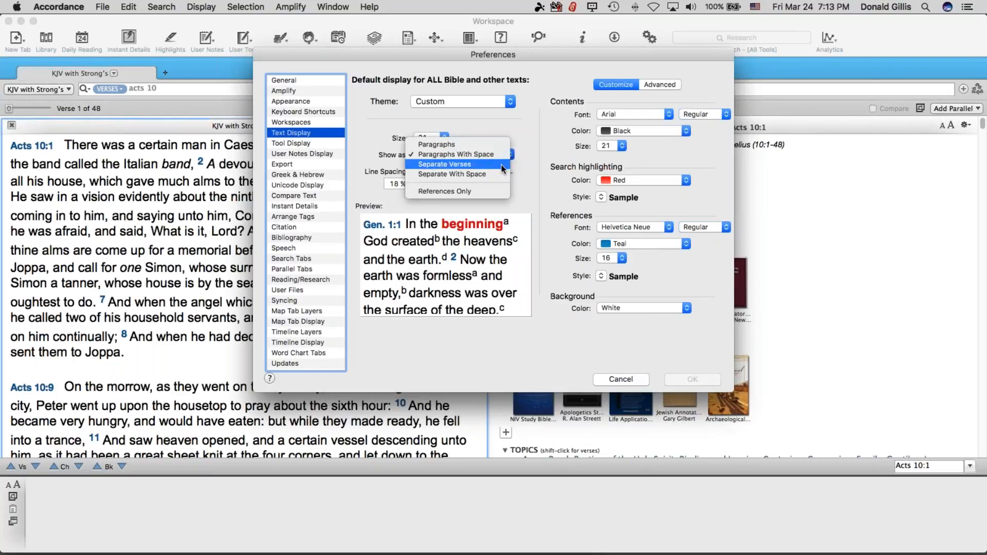
click(501, 165)
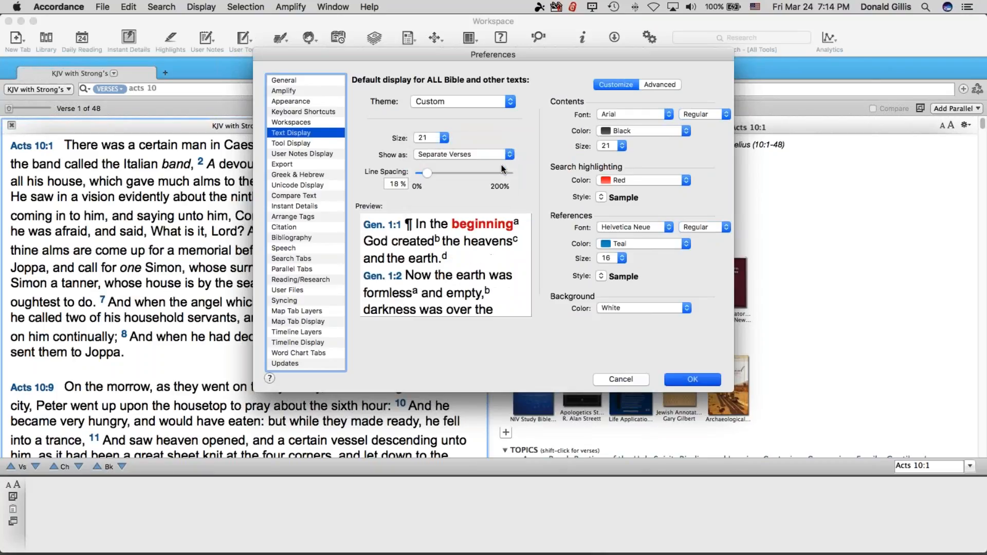
click(686, 375)
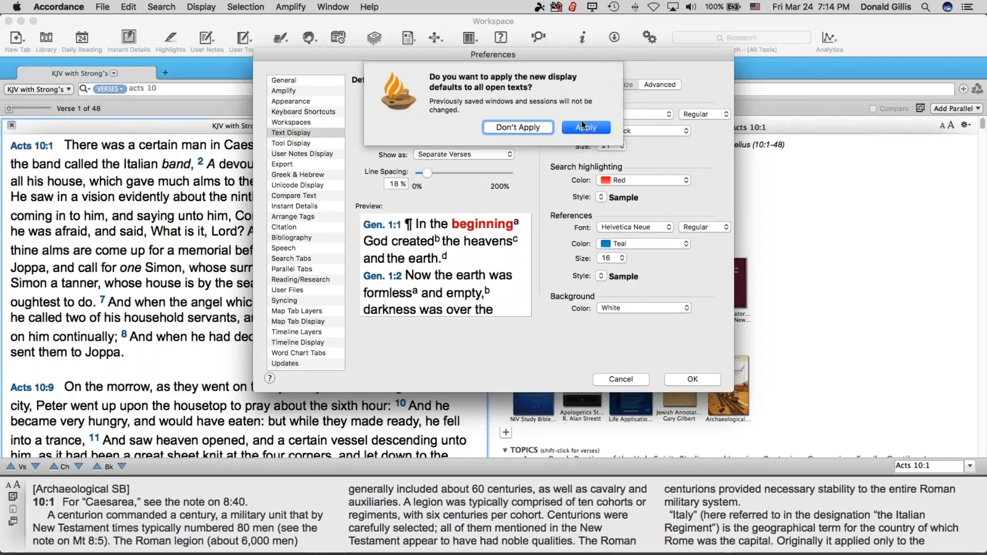
click(582, 125)
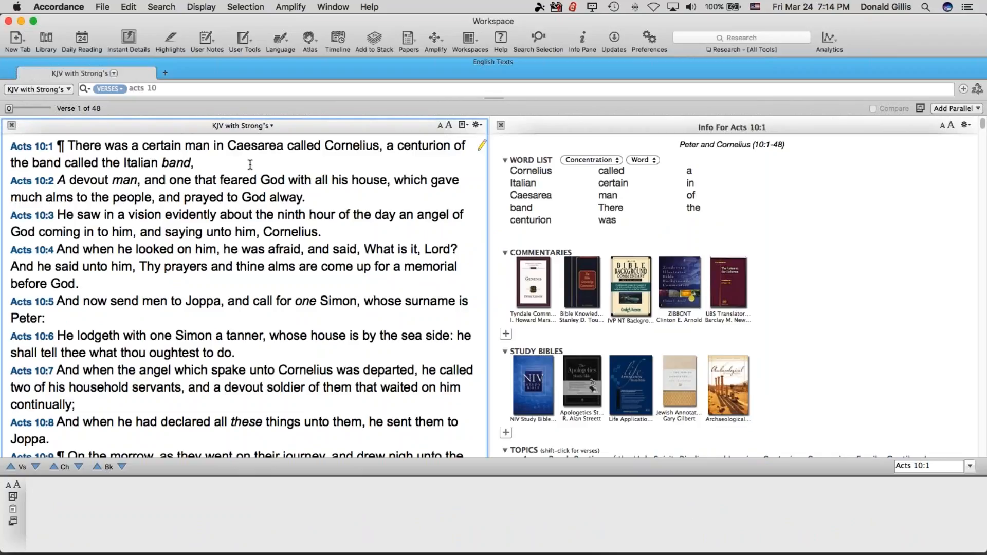
Step: Set the default Bible text display to Paragraphs With Space and apply it to all open texts
key(super+comma)
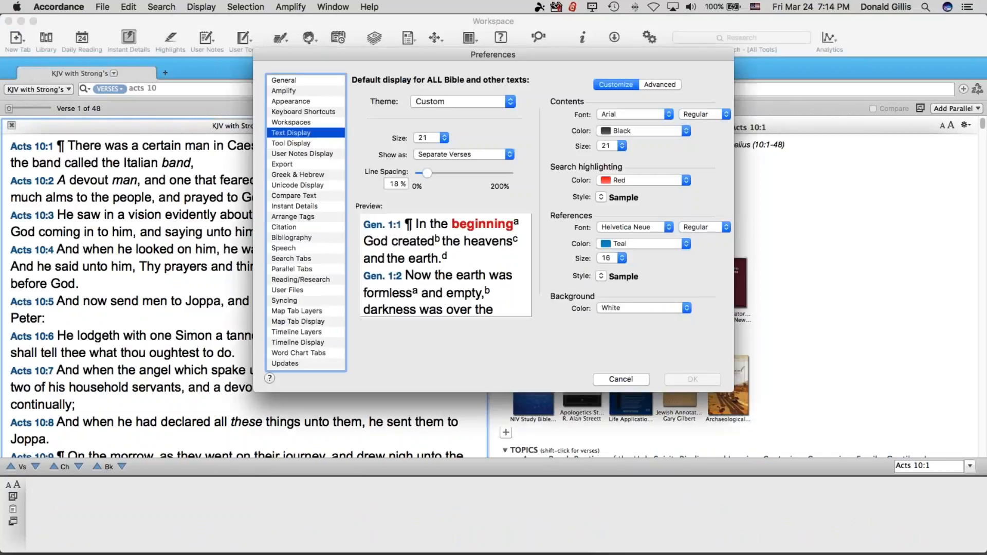
click(441, 152)
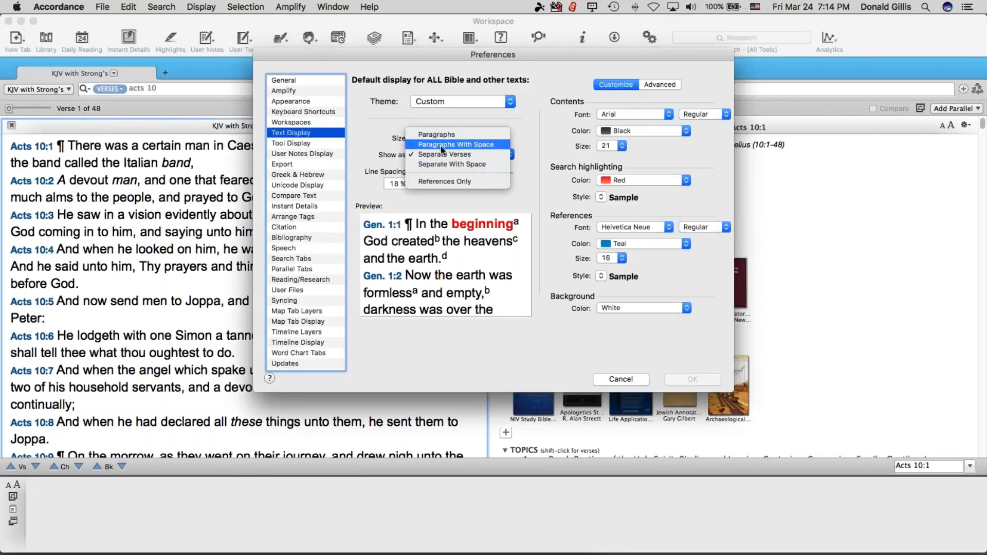
click(441, 144)
click(685, 381)
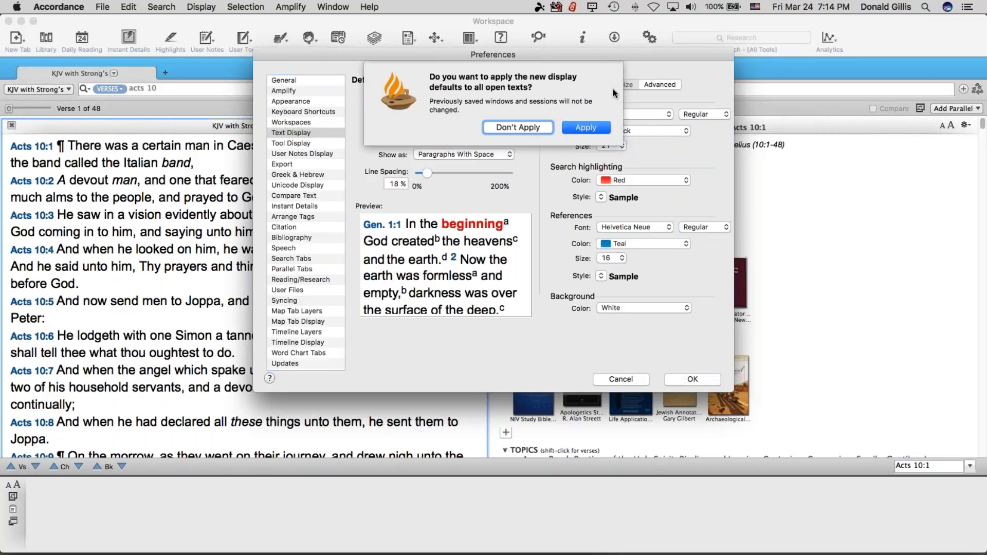
click(585, 127)
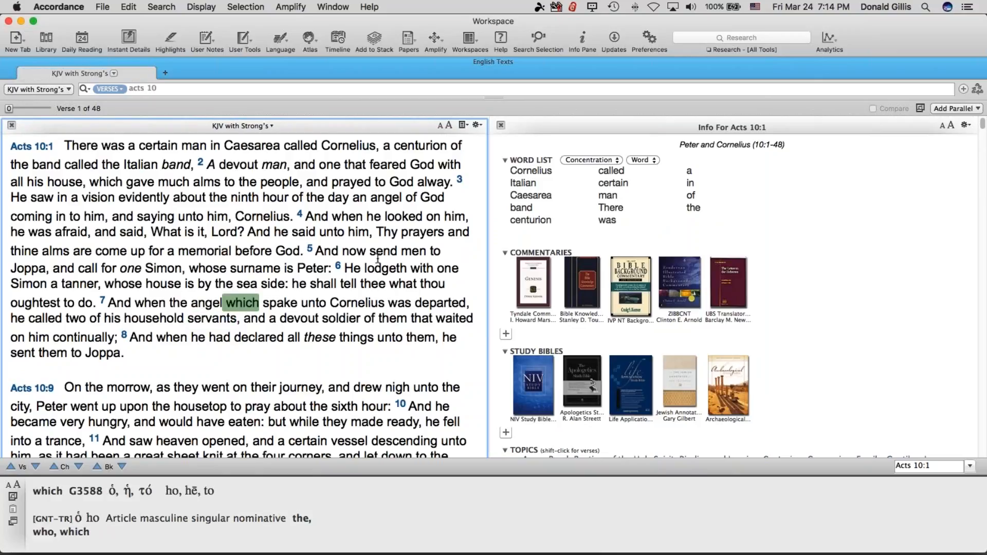
Step: Add the Greek text GNT-Textus Receptus as a parallel to the KJV text of Acts 10
click(935, 108)
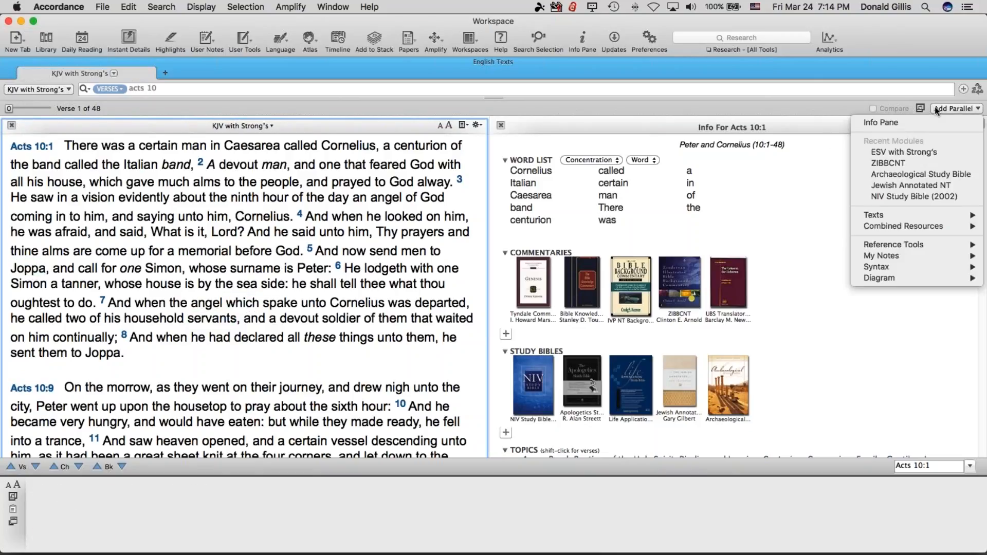
mouse_move(905, 216)
mouse_move(690, 36)
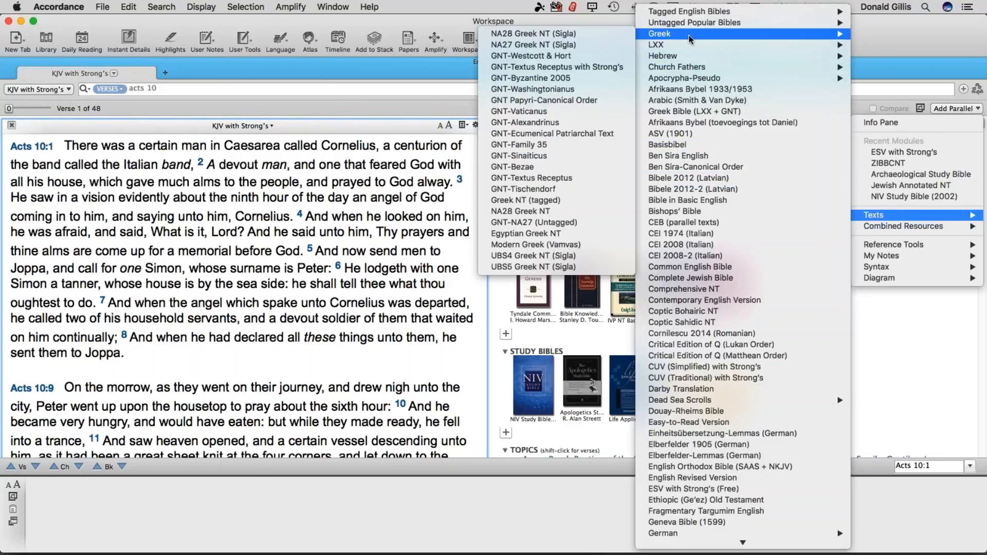
click(560, 177)
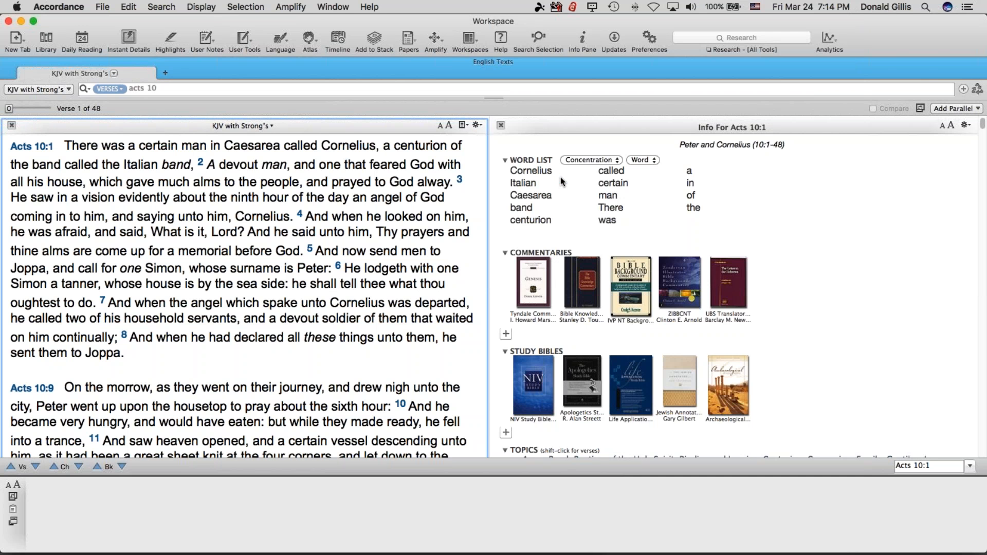
Step: Scroll through Acts 10 in the synchronized KJV and Greek texts, and close the GNT-Textus Receptus pane
mouse_move(147, 165)
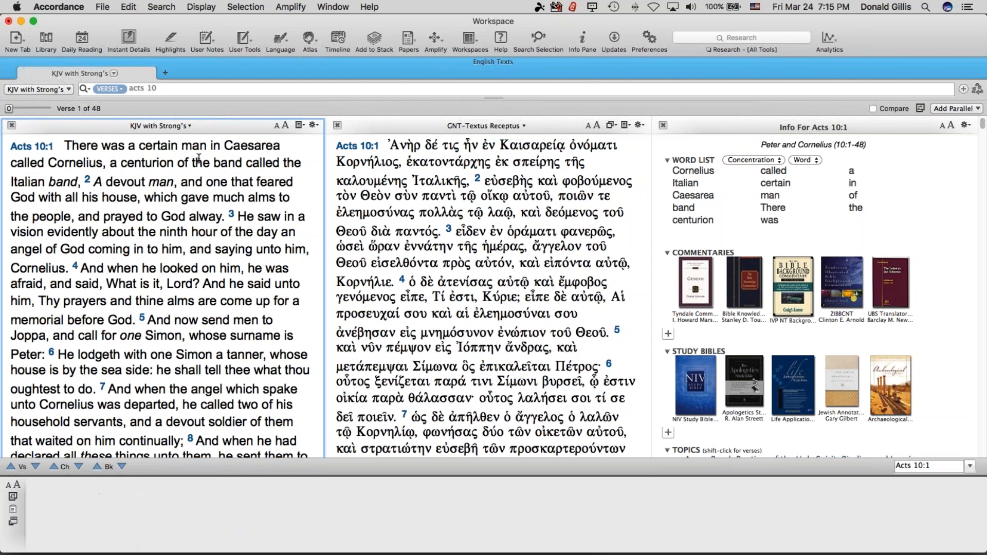
scroll(176, 209, down, 1)
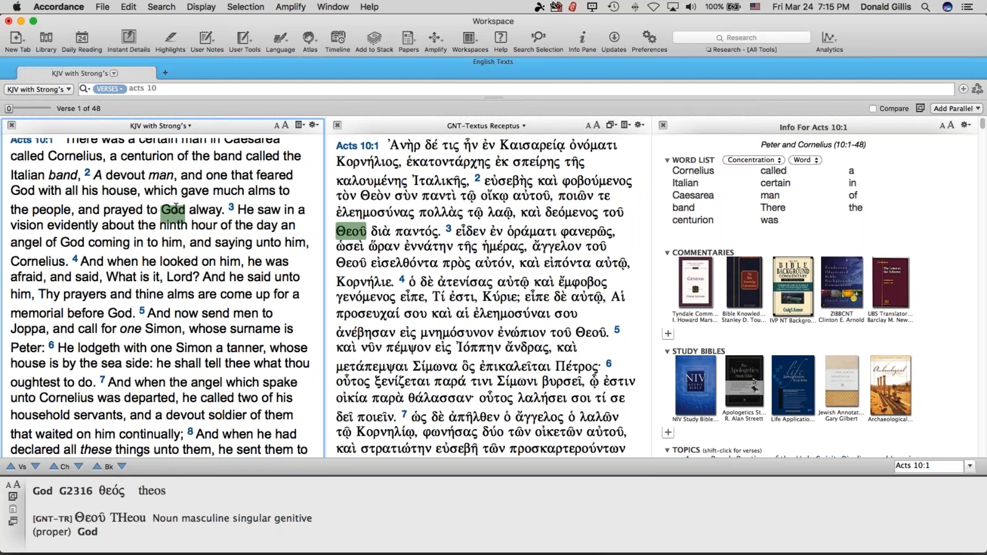
scroll(176, 209, down, 10)
scroll(176, 209, up, 8)
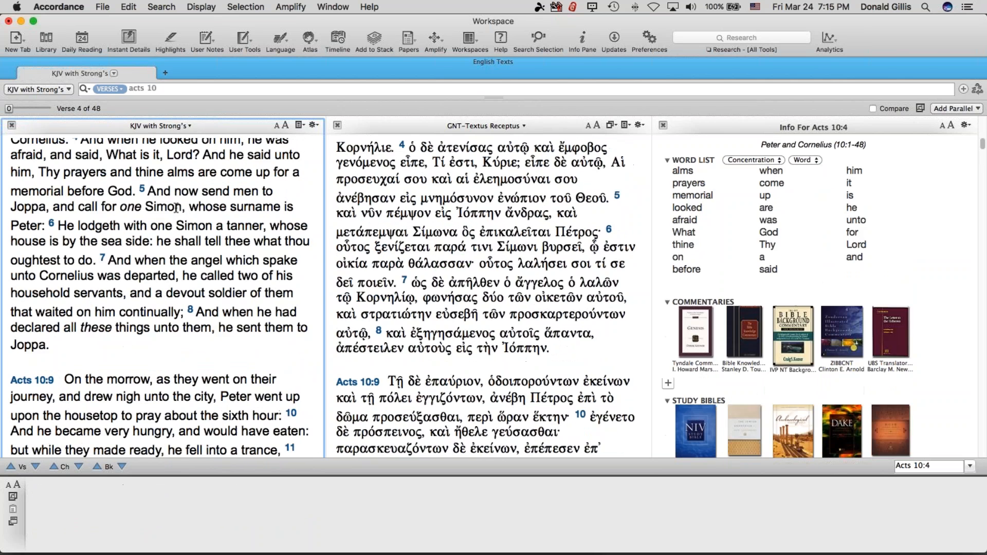
scroll(176, 209, up, 3)
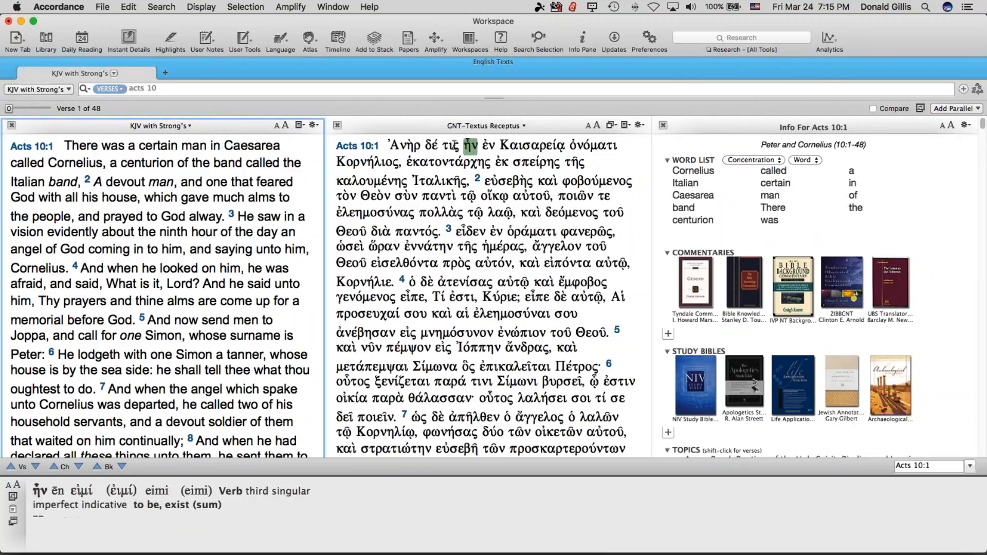
click(337, 126)
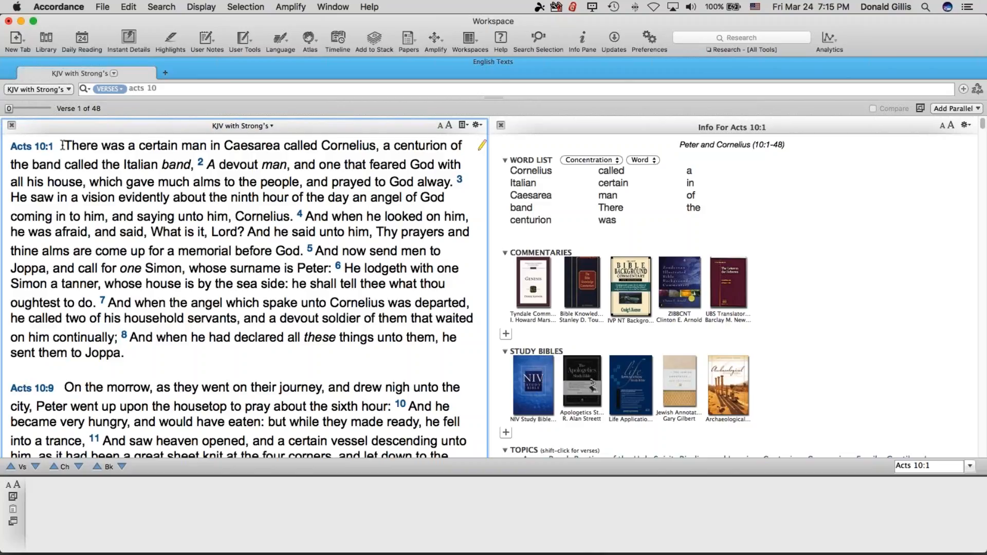
Step: Create a language diagram from the KJV text of Acts 10:1 through 10:3
drag(62, 146, 295, 216)
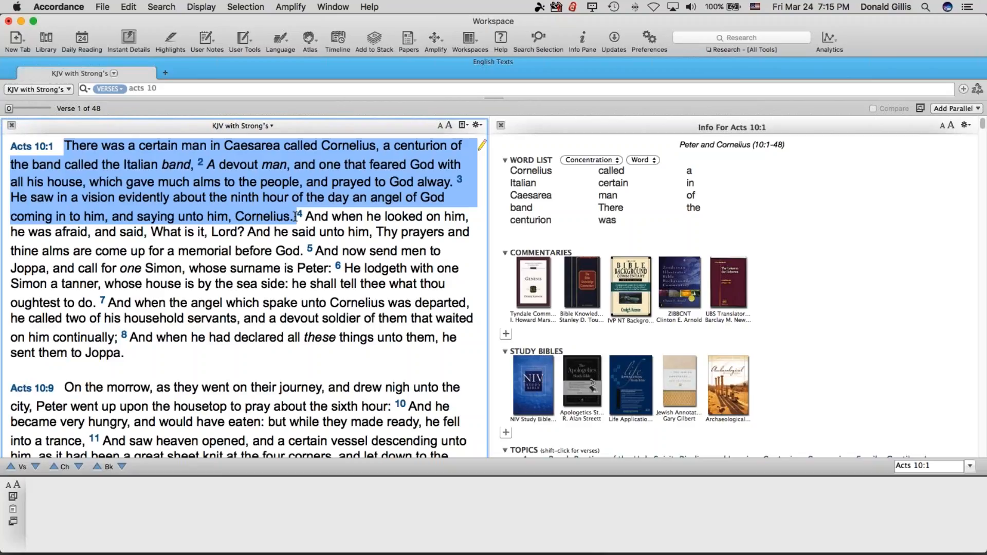
click(281, 40)
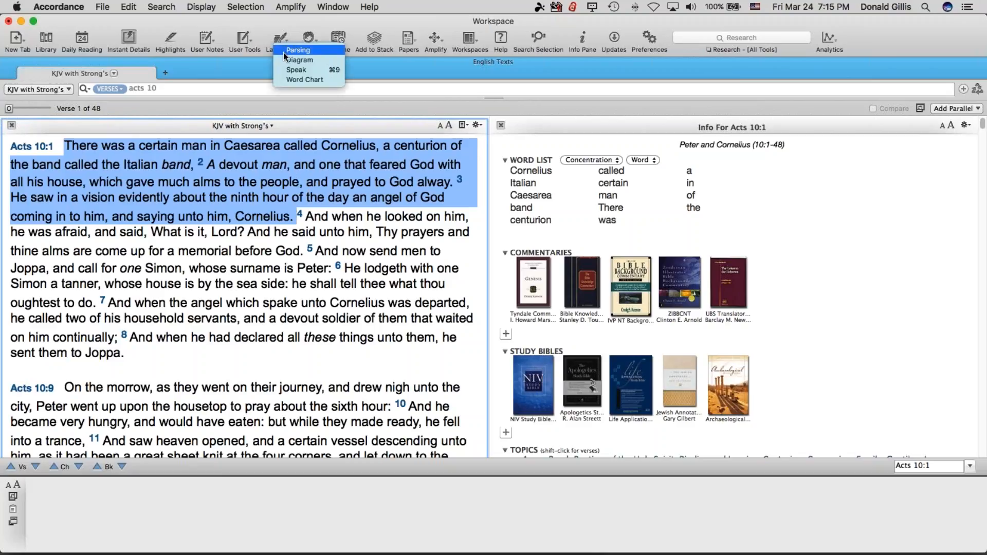
click(286, 59)
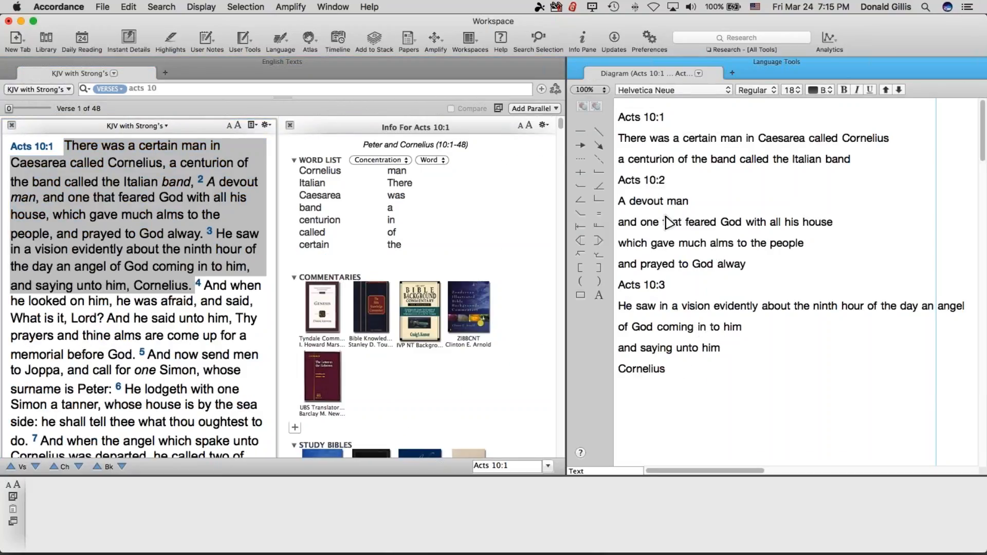
Step: Move "that feared God with all his house" down beside "and prayed to God alway", add a partial modifier line there, and close the diagram zone
drag(679, 211, 832, 232)
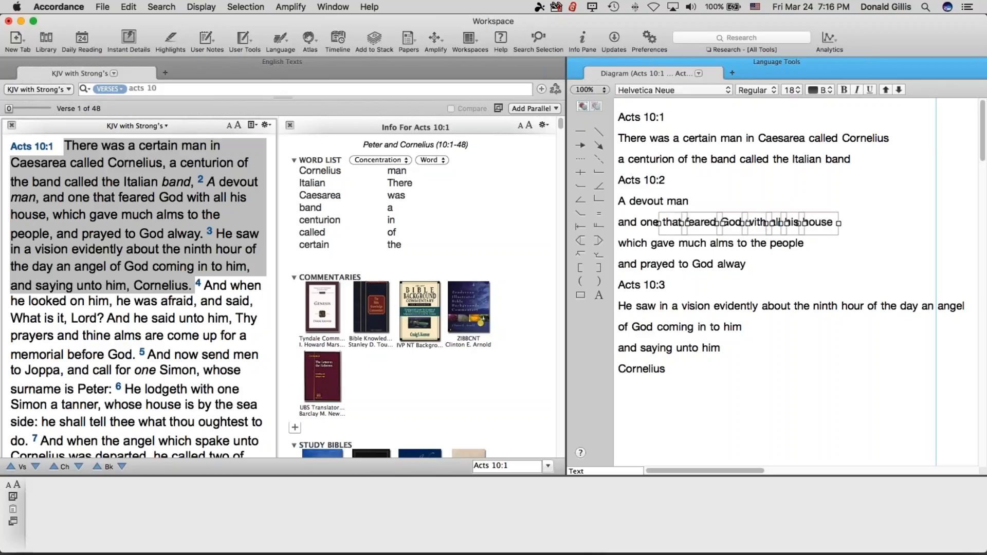
drag(763, 229, 884, 279)
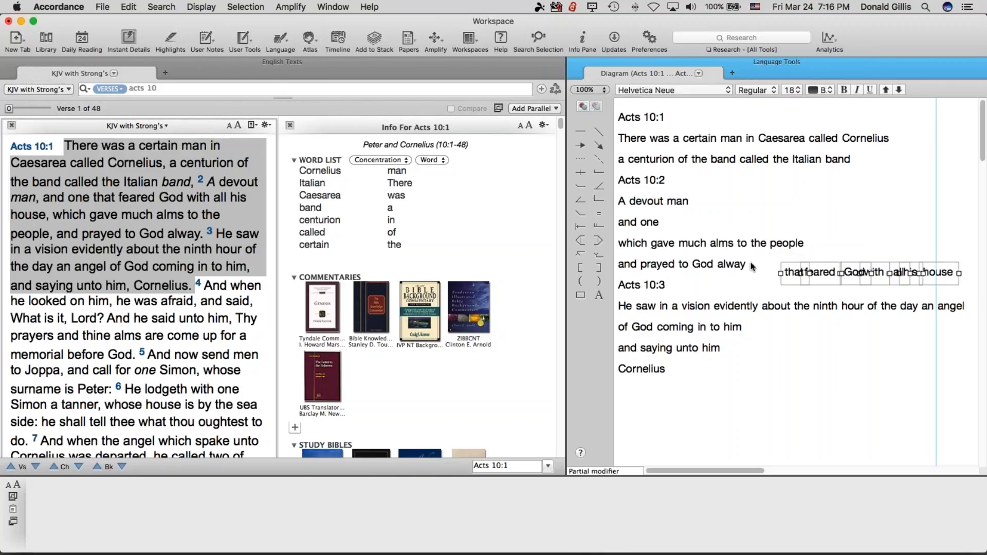
drag(599, 199, 742, 267)
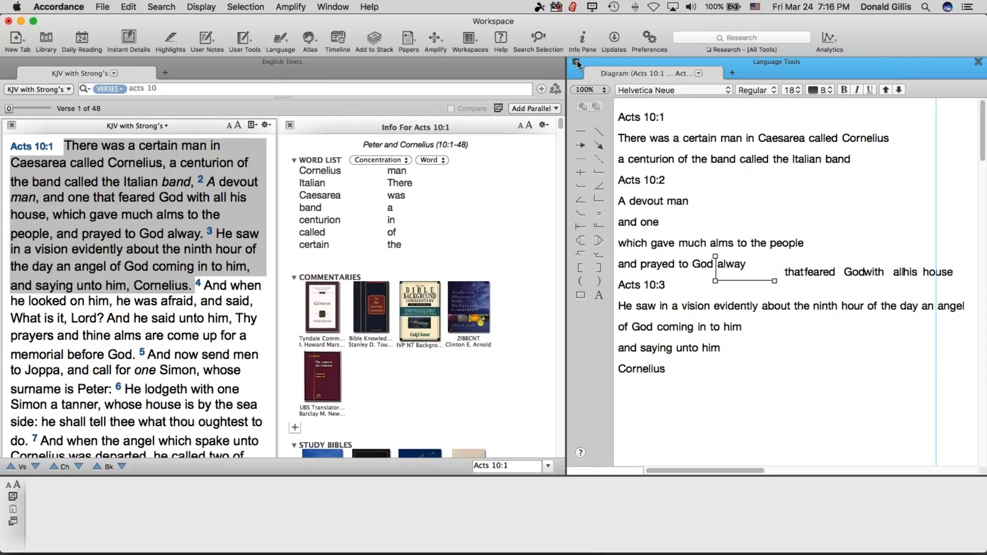
click(577, 62)
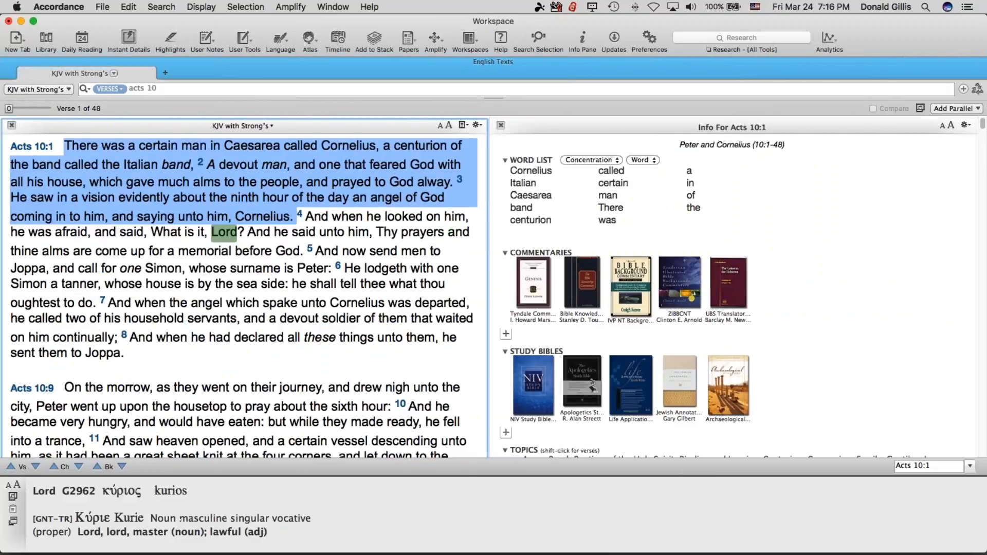
click(136, 353)
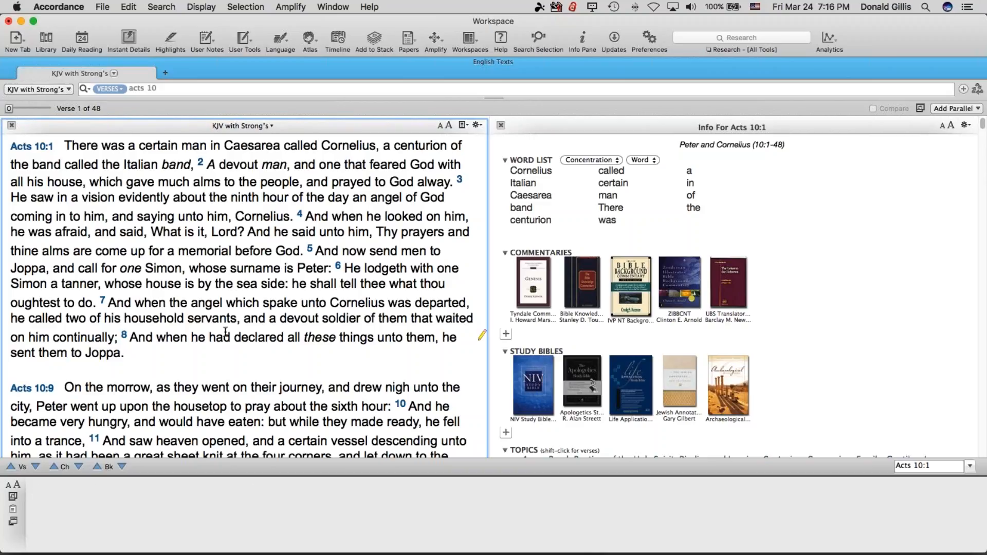
Step: Open the dictionary article for the topic "Acts, Book of" from the Info pane for Acts 10:1
scroll(822, 239, down, 5)
scroll(822, 239, down, 2)
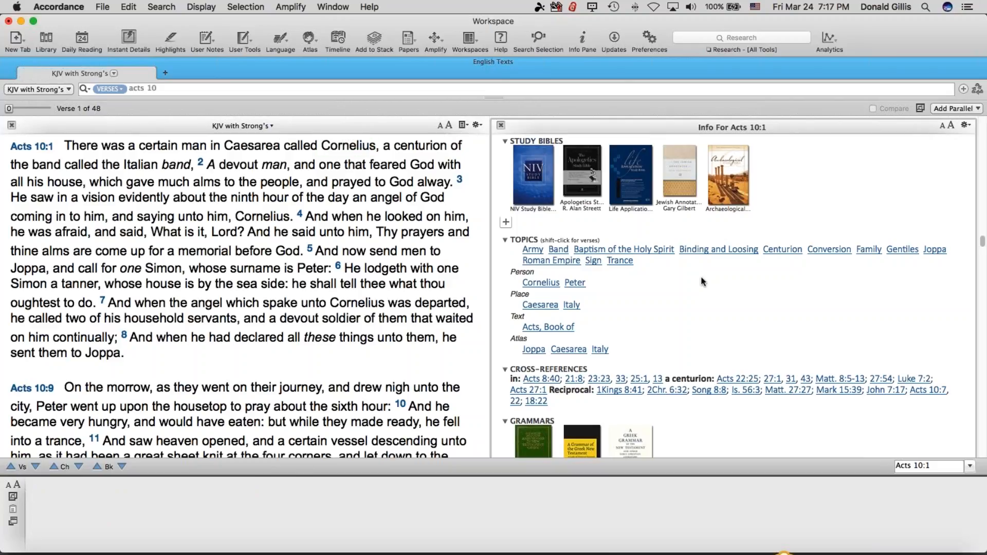
mouse_move(563, 326)
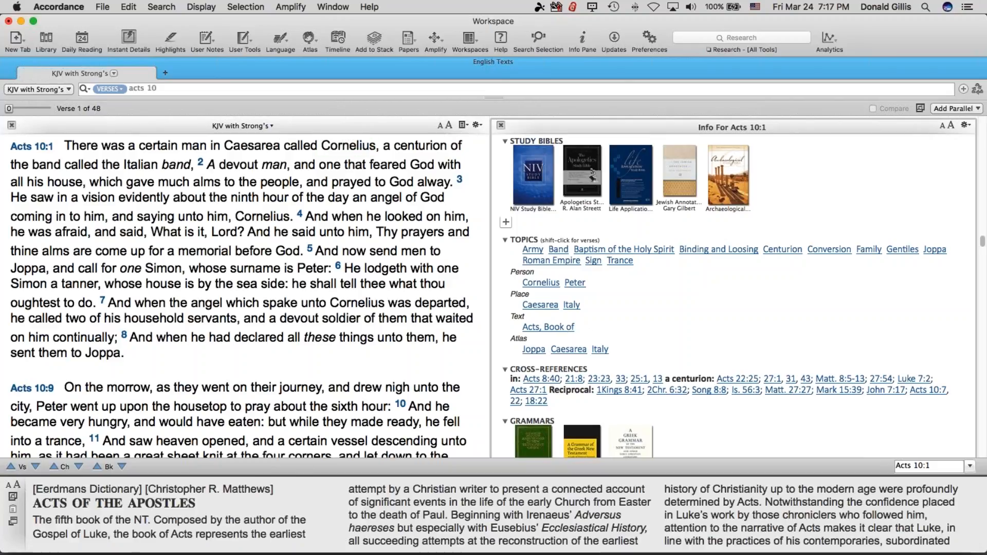
click(563, 326)
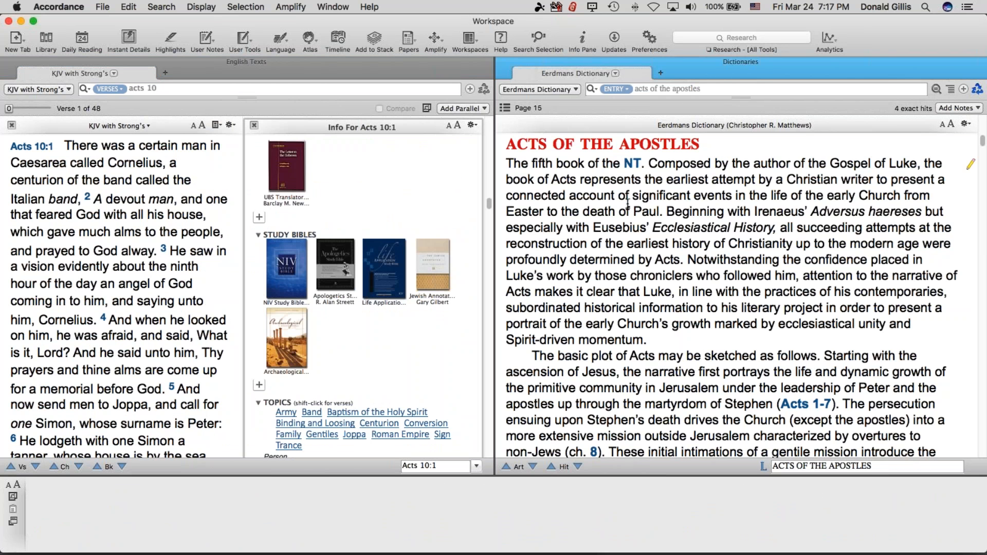
Step: Read through the Eerdmans Dictionary article on Acts of the Apostles, and close the dictionary zone
scroll(628, 204, down, 5)
scroll(627, 205, down, 5)
scroll(628, 204, down, 1)
scroll(628, 204, down, 5)
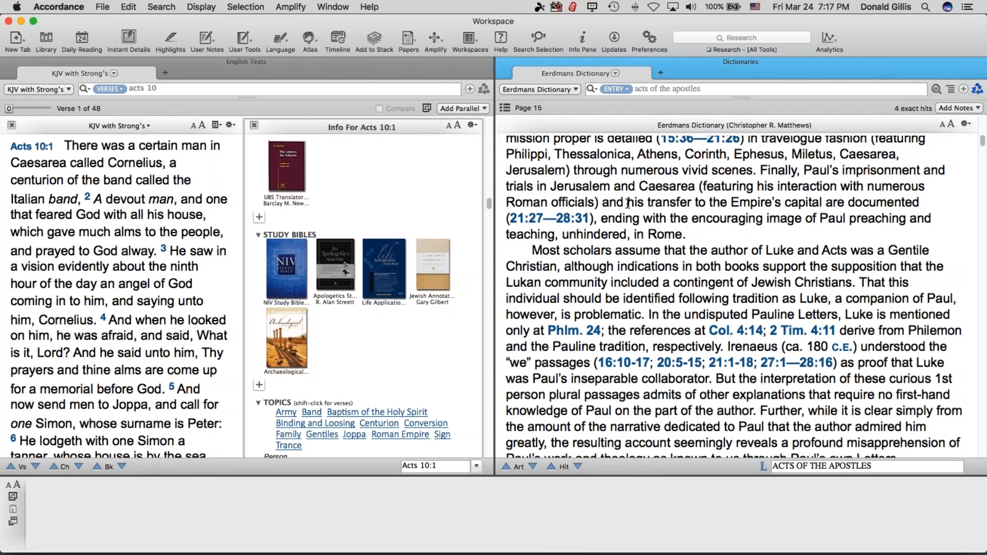
scroll(628, 205, up, 6)
scroll(628, 205, up, 2)
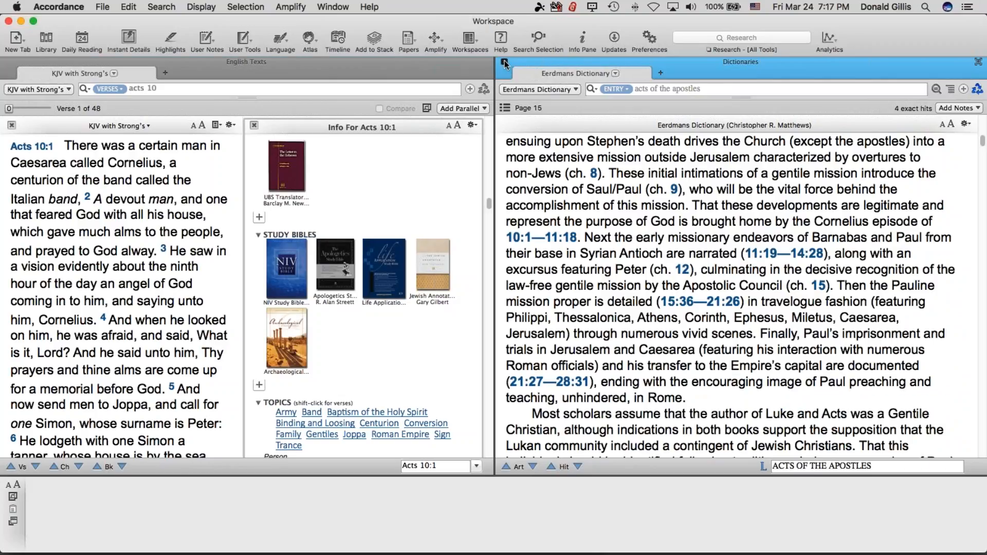
click(505, 60)
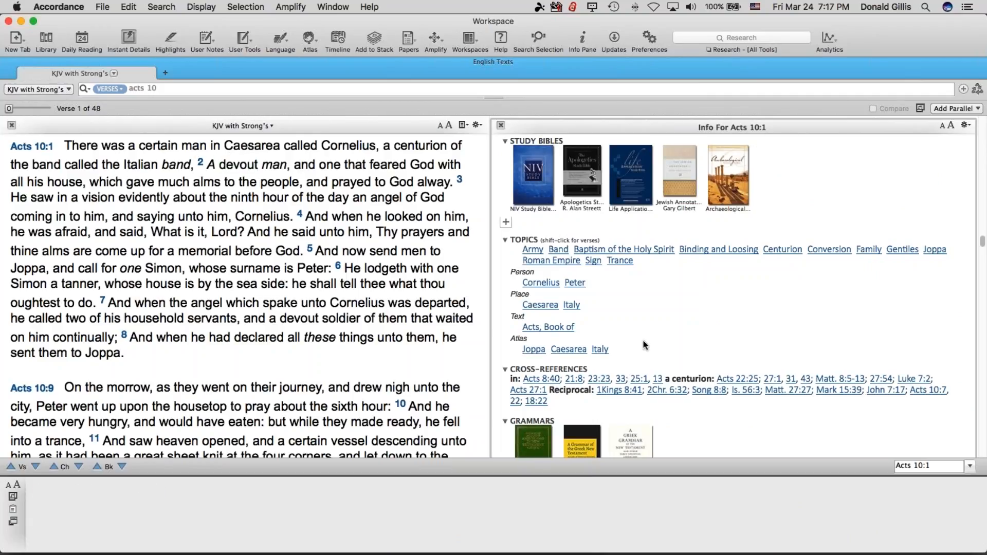
Step: Reopen the "Acts, Book of" topic in the Eerdmans Dictionary and skim the article, returning to its beginning
mouse_move(552, 328)
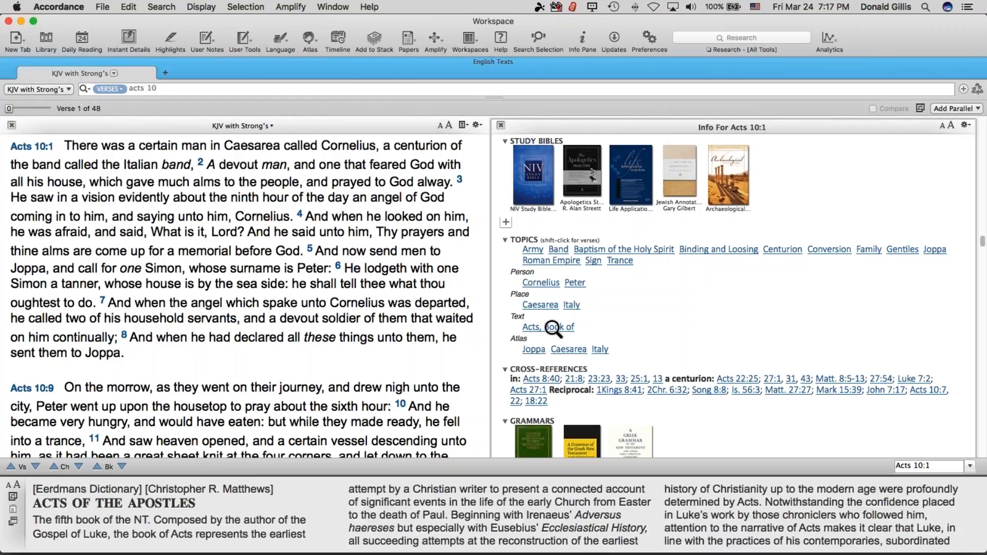
click(553, 328)
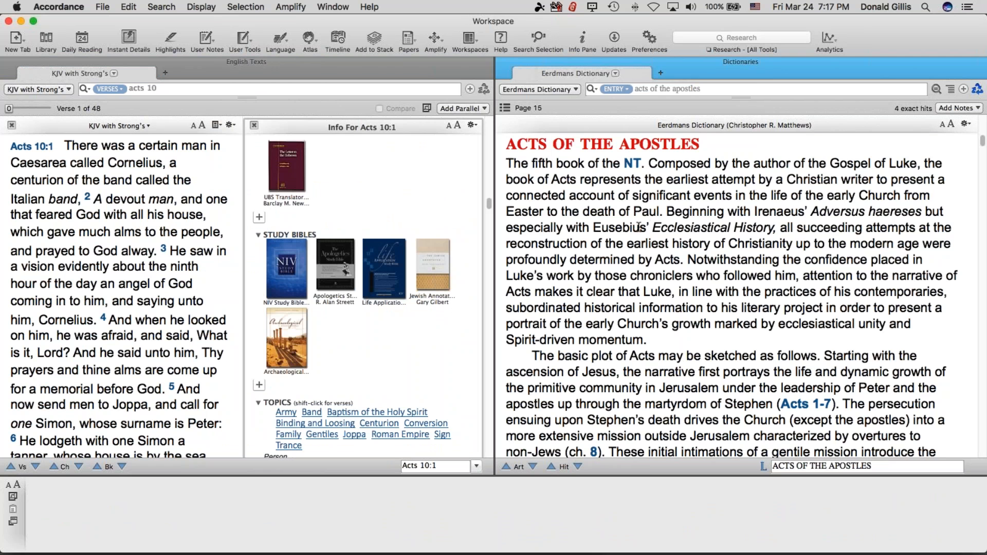
scroll(639, 227, down, 3)
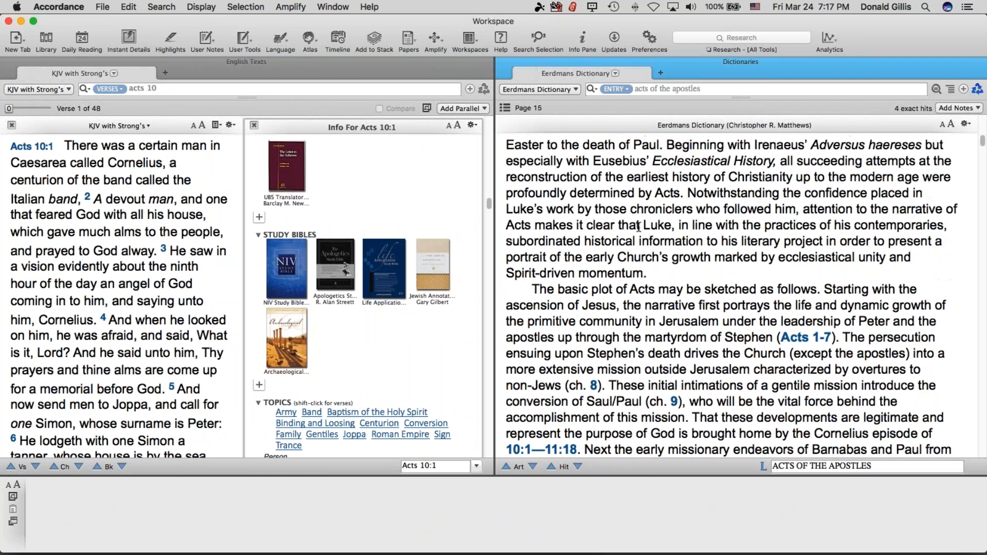
scroll(639, 227, down, 20)
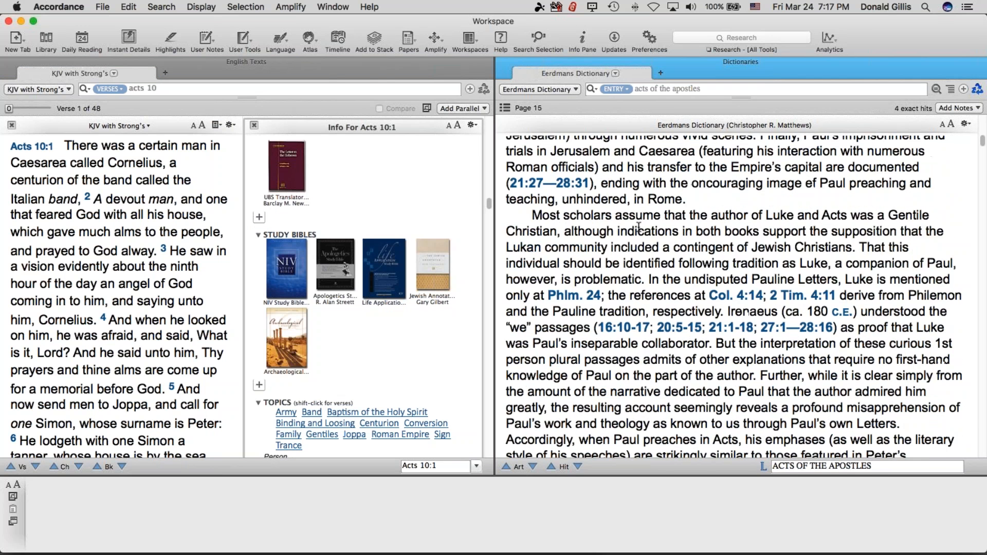
scroll(912, 179, down, 2)
scroll(630, 152, up, 15)
scroll(630, 152, up, 10)
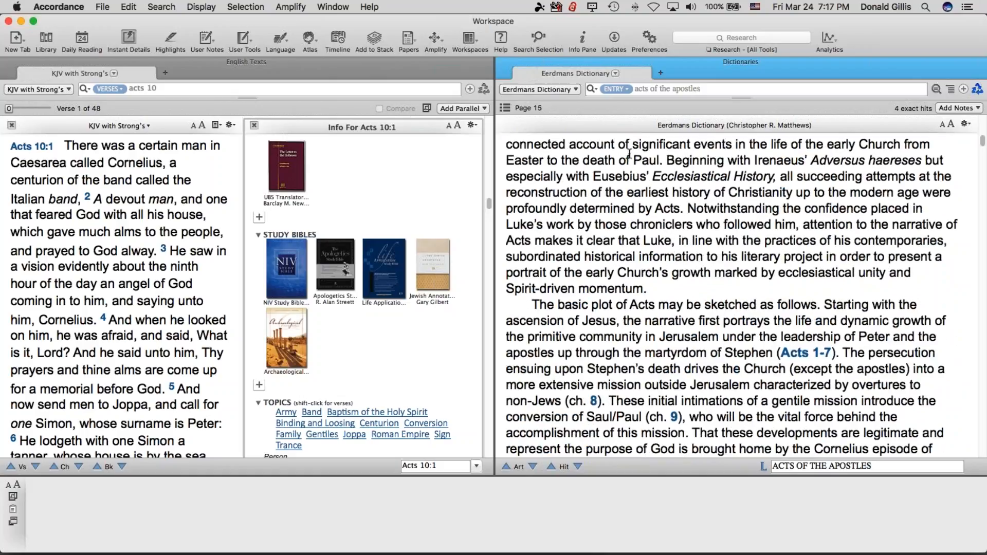
scroll(723, 149, down, 1)
Step: Cycle the "acts of the apostles" lookup through other dictionaries to Dict. of Jesus & Gospels, declining Flex Search, and close the dictionary zone
click(723, 149)
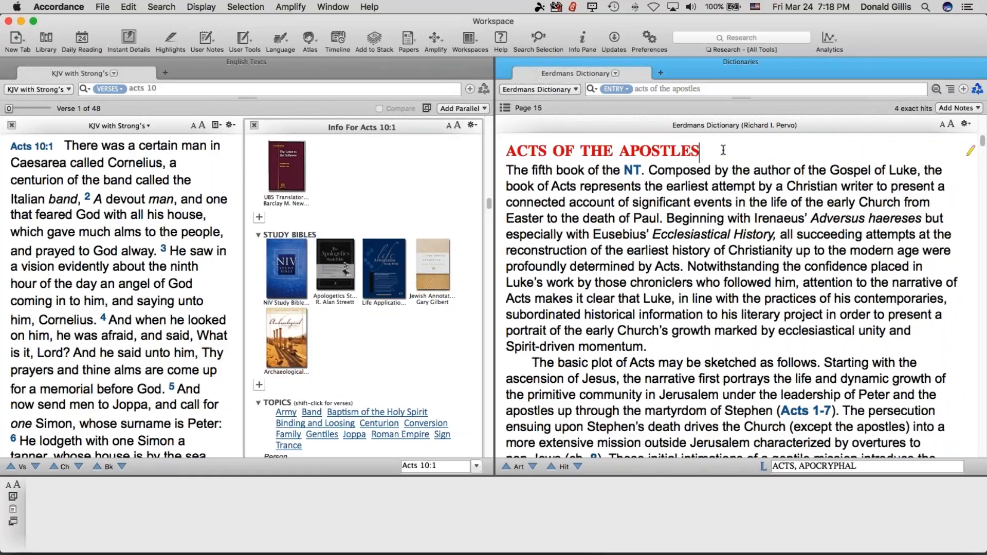
key(super+Right)
click(519, 124)
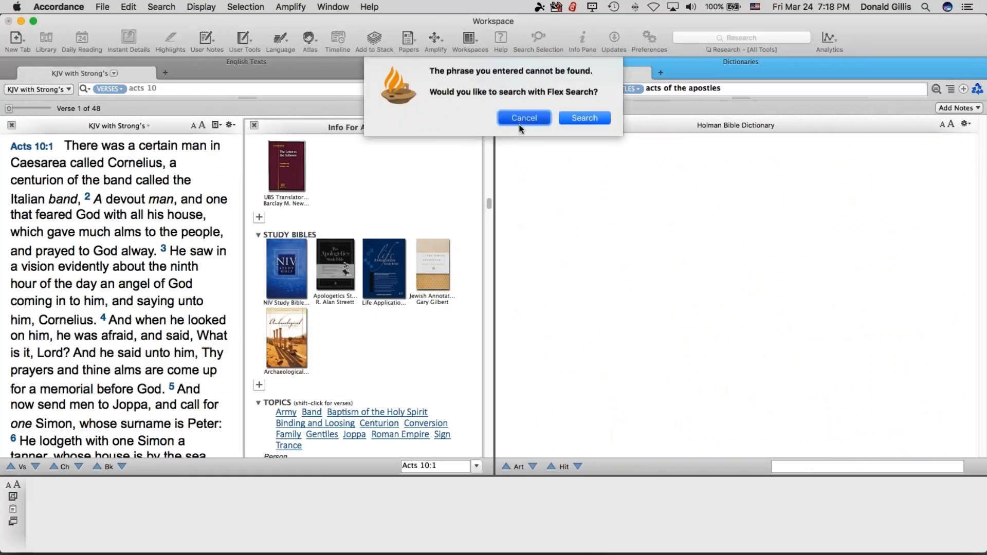
key(super+Right)
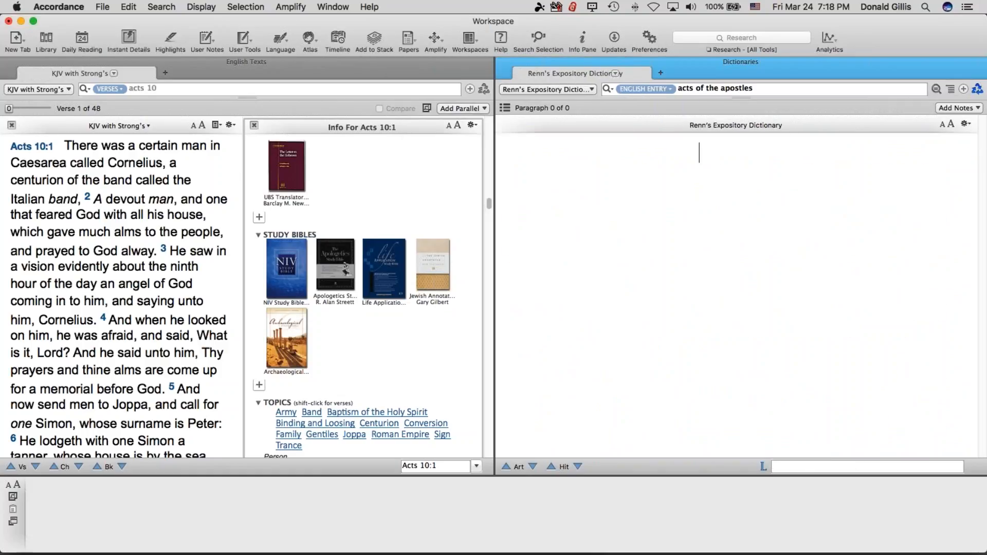
key(super+Right)
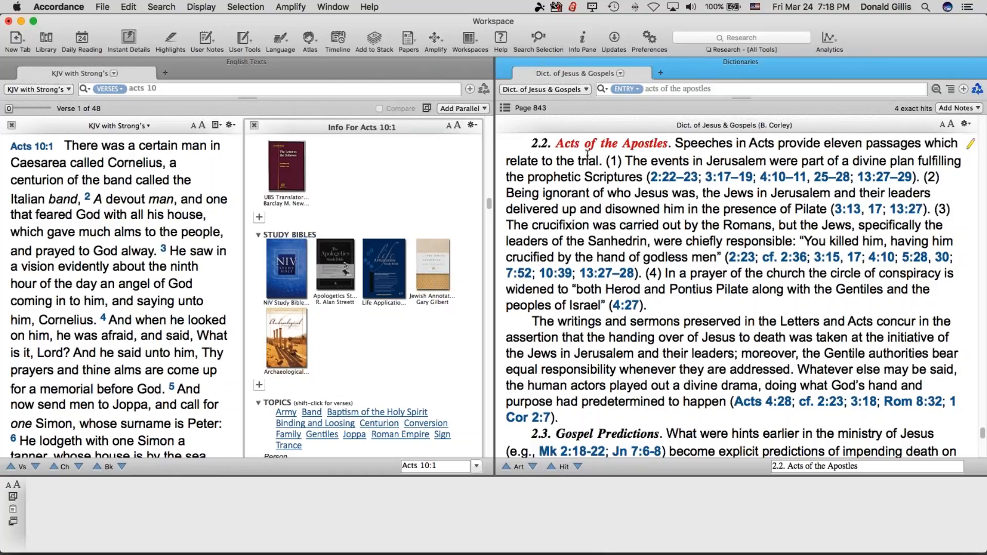
mouse_move(504, 62)
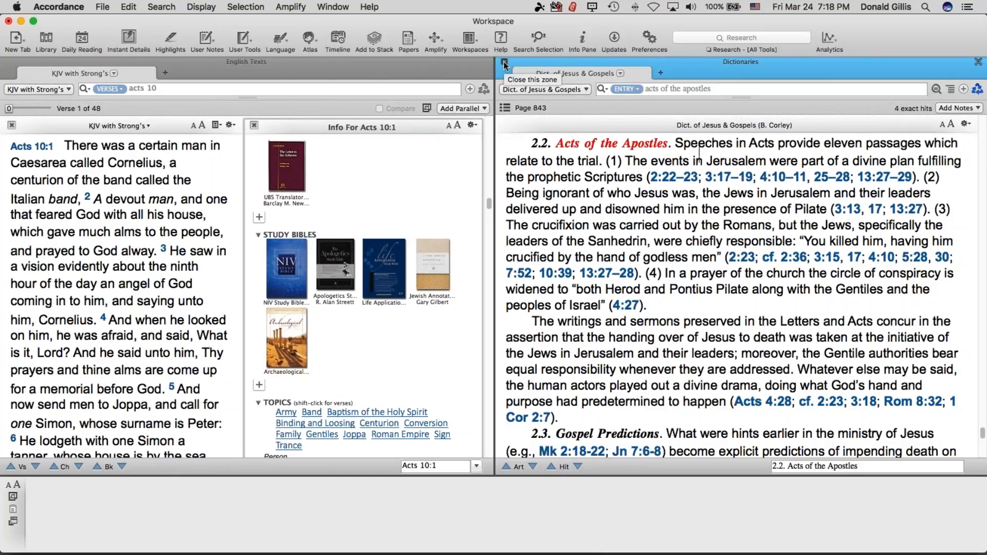
click(504, 63)
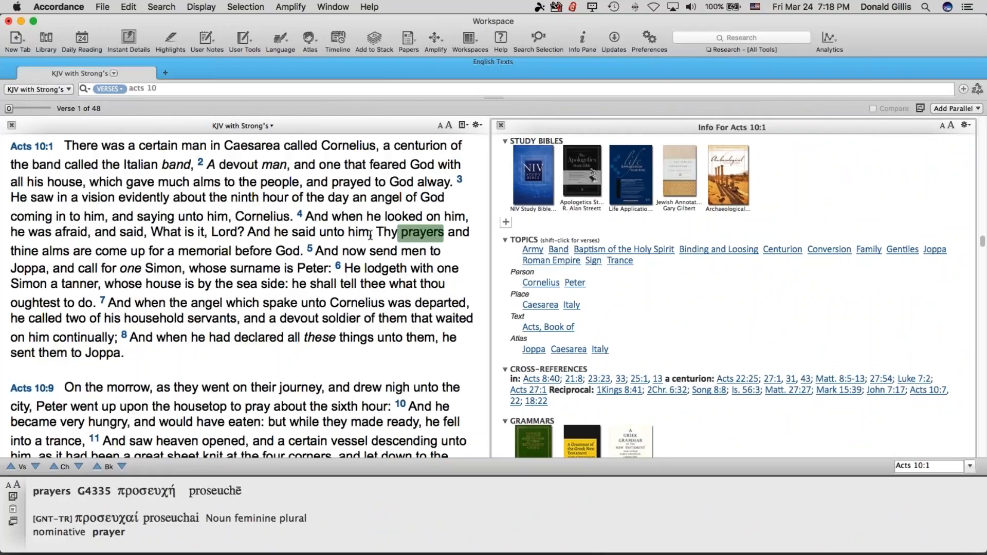
Step: View the Eerdmans Dictionary article on the topic Cornelius from the Info pane, and close the dictionary zone
mouse_move(238, 196)
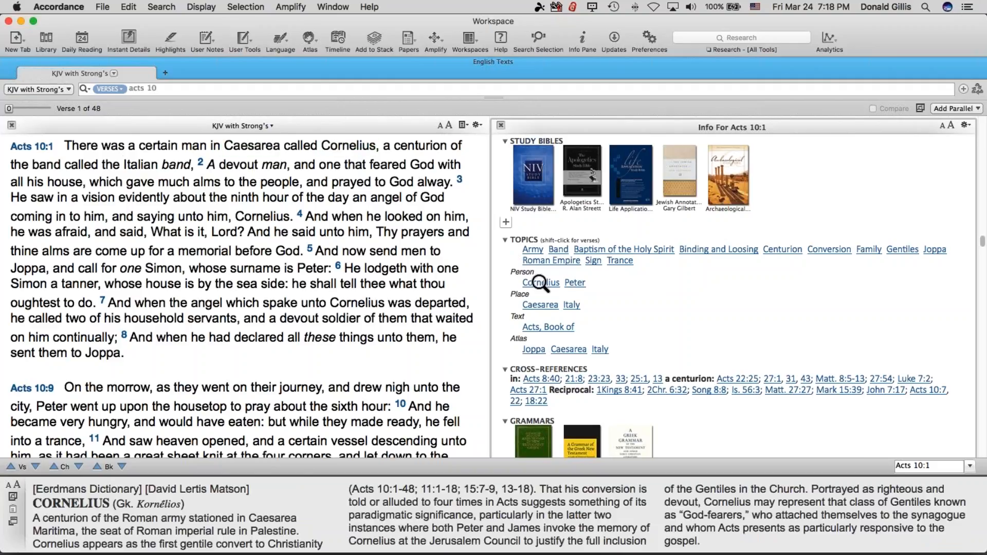
click(539, 282)
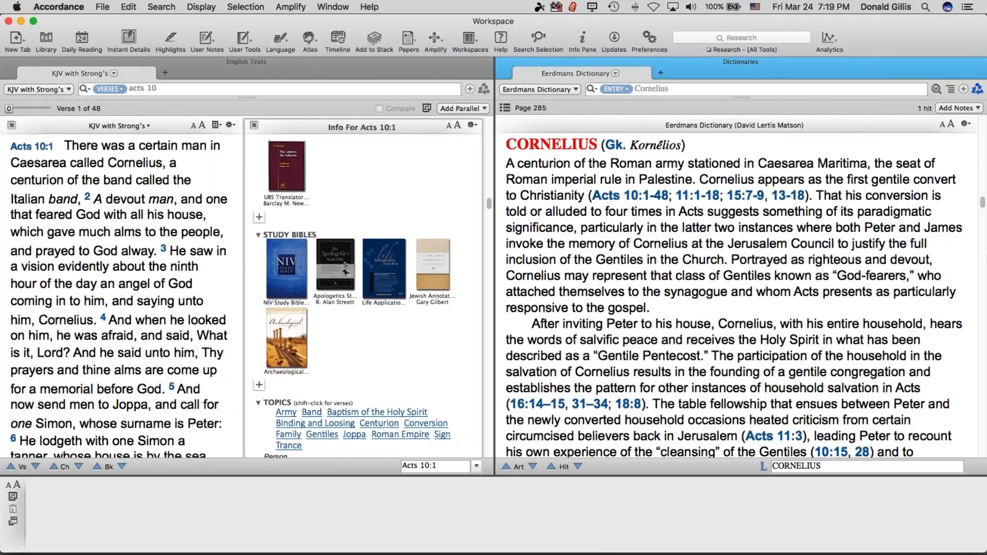
click(503, 62)
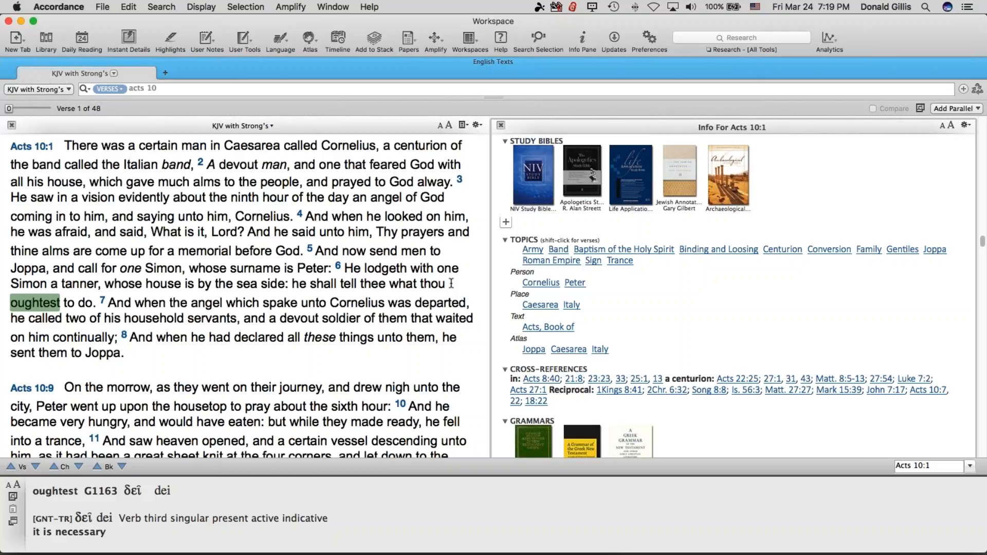
click(451, 356)
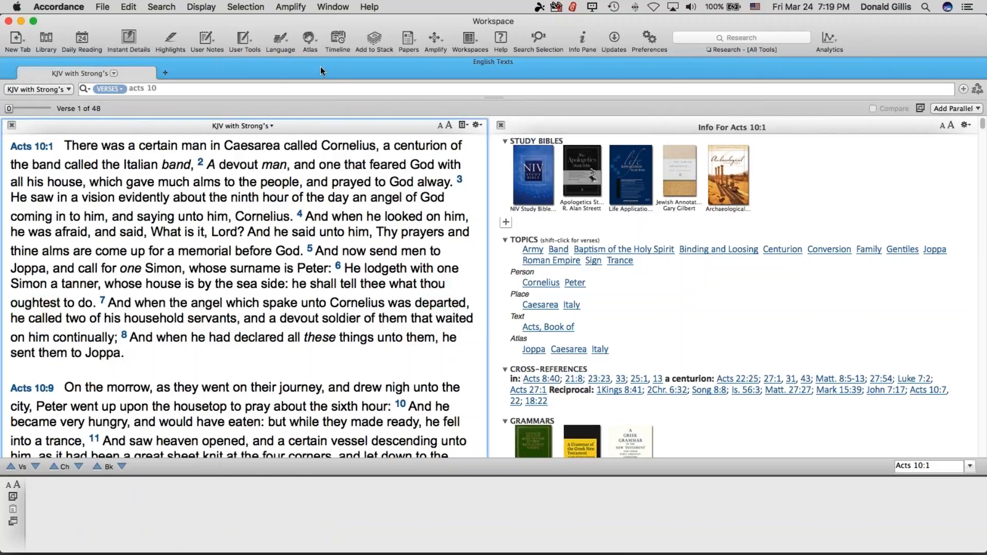
Step: Open the Timeline and locate the Acts entry on it
click(339, 38)
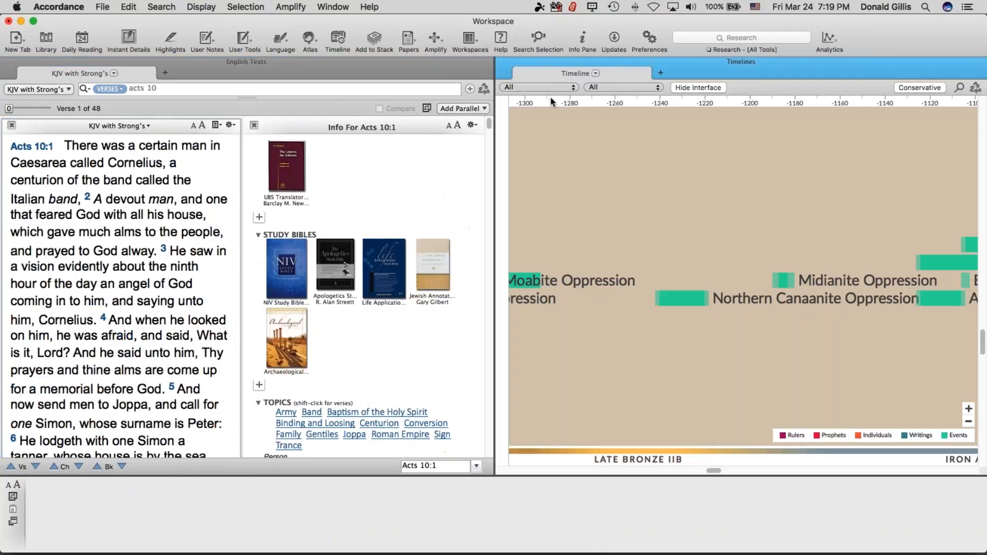
click(958, 86)
text(acts)
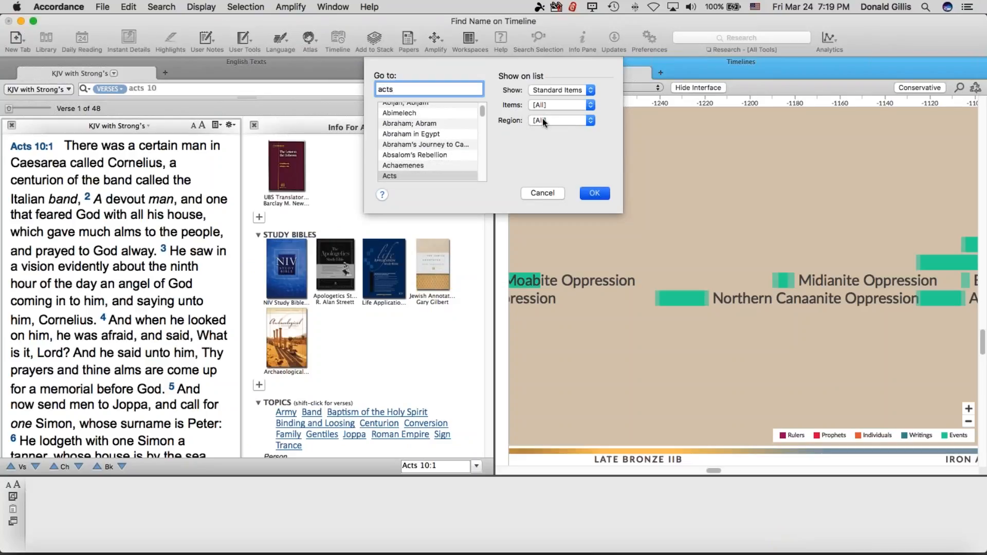
click(594, 193)
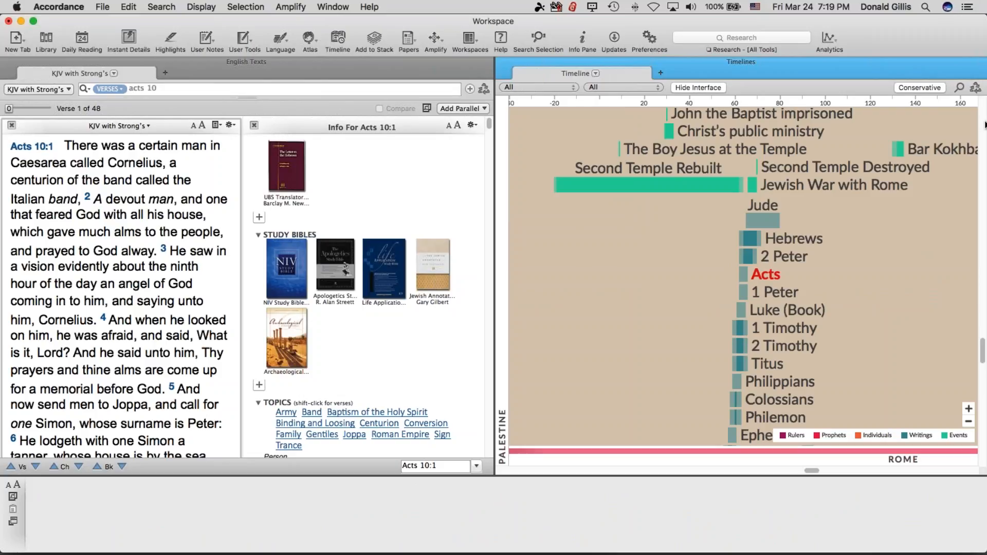
Step: Enlarge the timeline zone and list the timeline data for the years from about 60 to 87
click(979, 62)
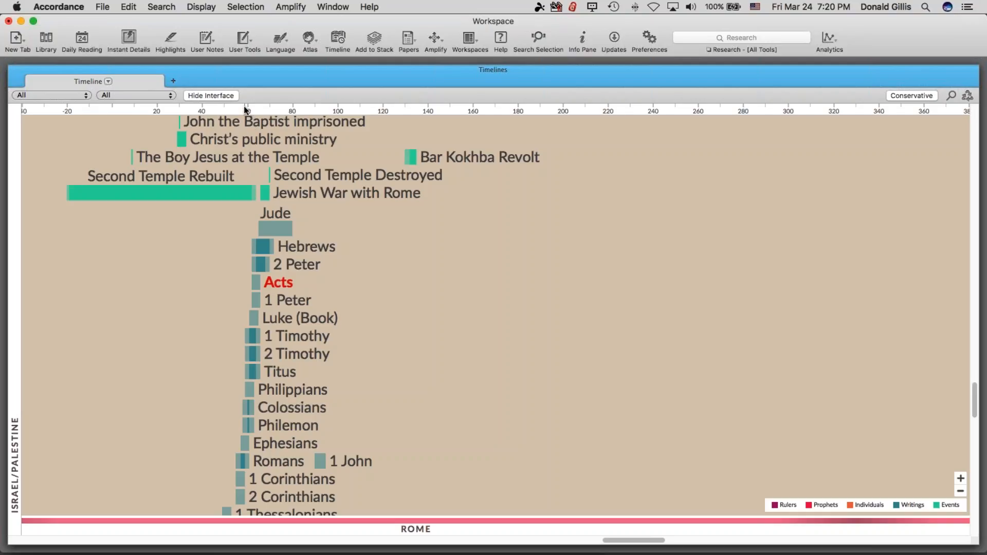
drag(245, 110, 307, 111)
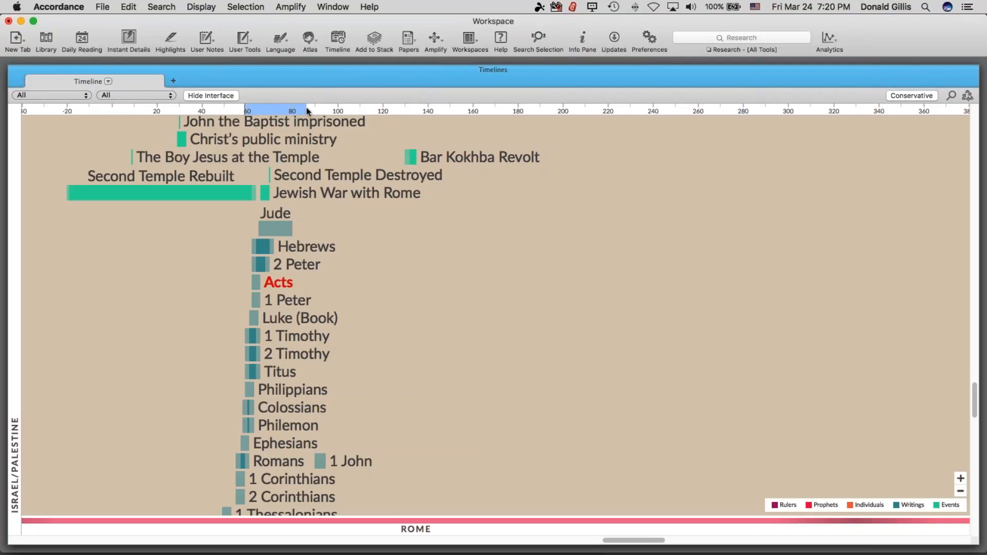
drag(308, 111, 308, 111)
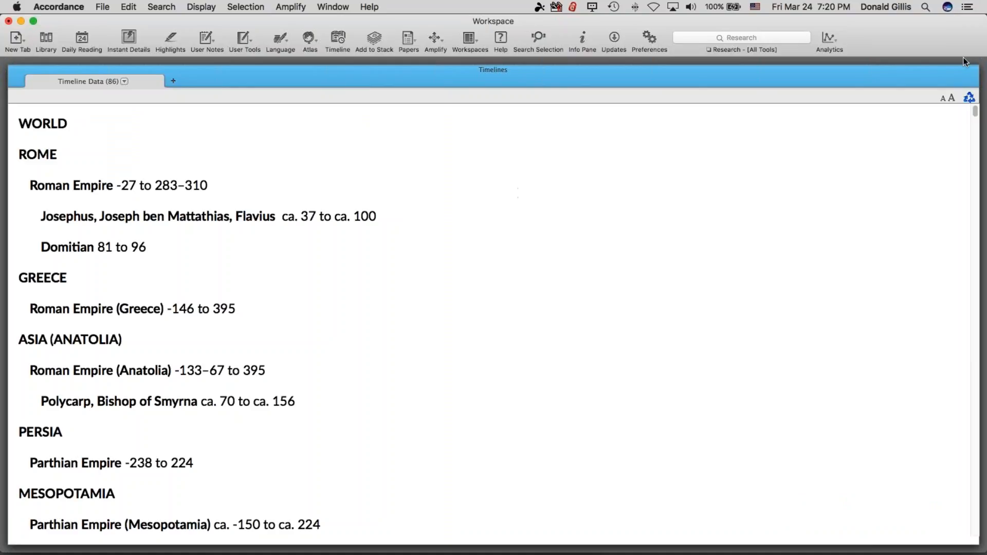
Step: Look through the timeline data list by region, and close the list and the timeline zone
click(970, 74)
scroll(850, 170, down, 5)
scroll(850, 170, down, 5)
scroll(851, 170, down, 5)
scroll(851, 170, up, 10)
scroll(851, 170, up, 3)
scroll(850, 167, up, 5)
click(793, 62)
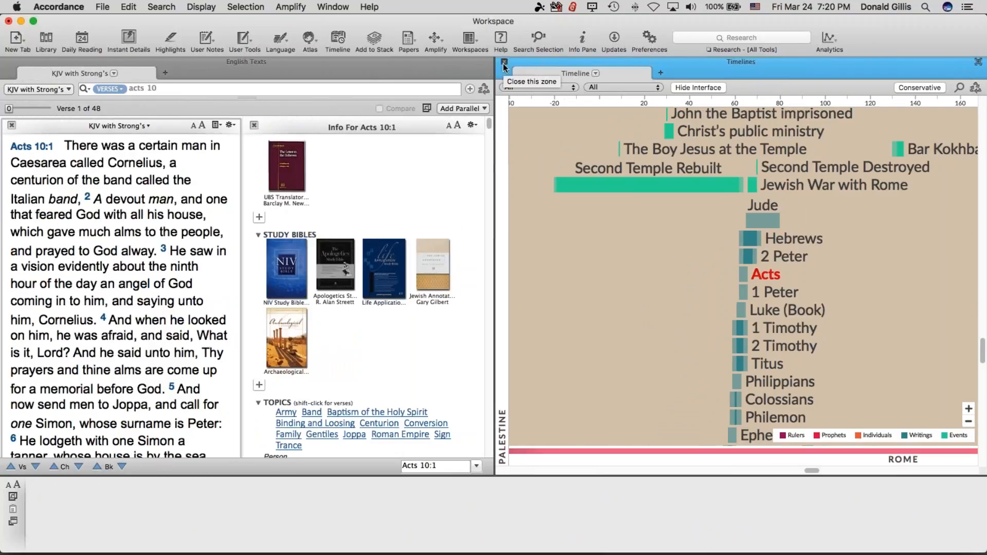
click(504, 62)
Step: Preview the NIV Study Bible note on Acts 10:1 from the Info pane
mouse_move(523, 186)
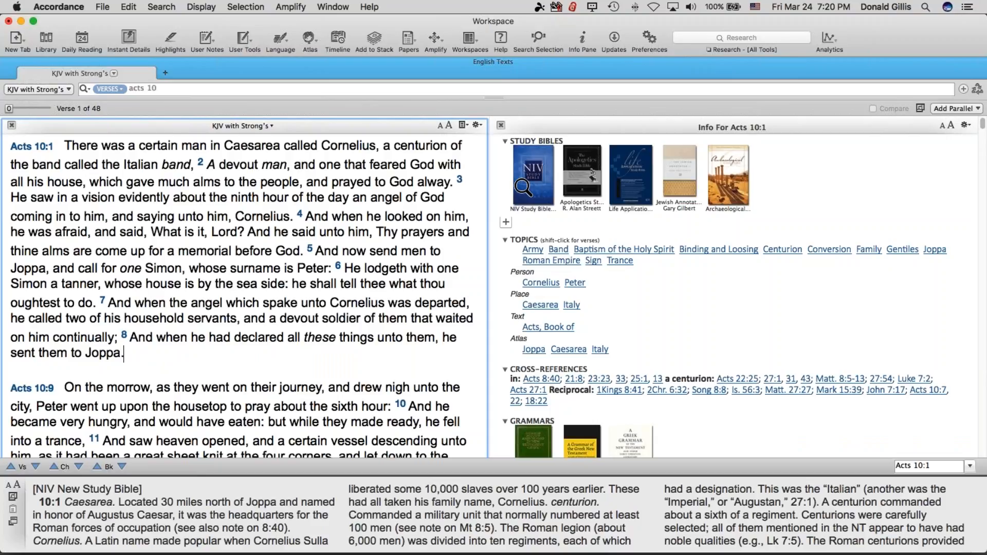
mouse_move(692, 253)
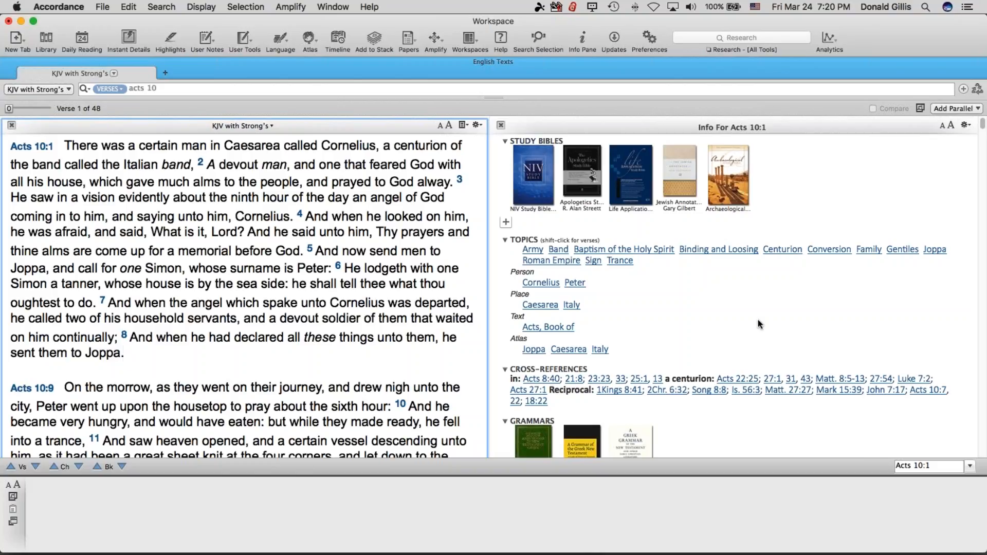
Step: Try to look up the phrase "Italian band" from Acts 10:1 in Eerdmans Dictionary
click(576, 292)
scroll(575, 292, up, 5)
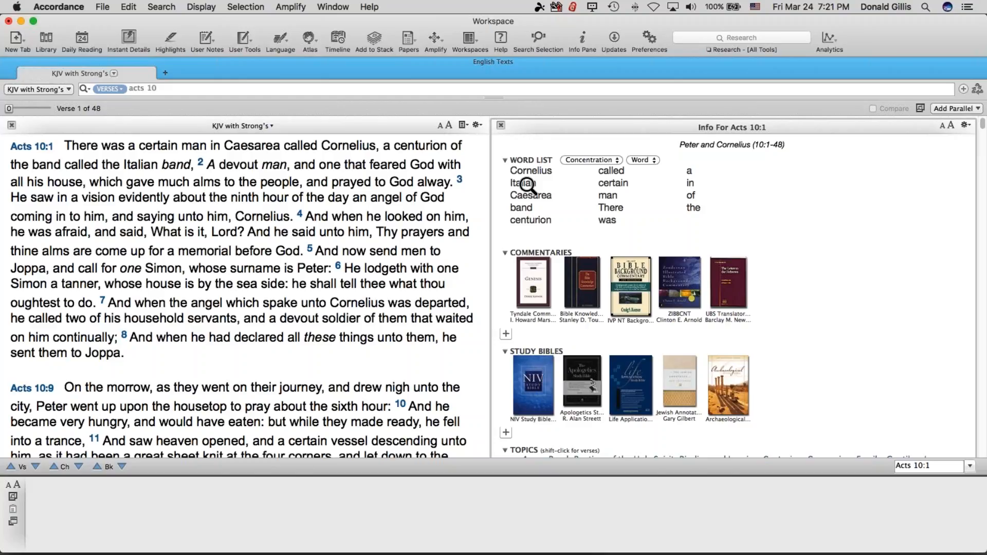
mouse_move(123, 164)
drag(122, 164, 190, 165)
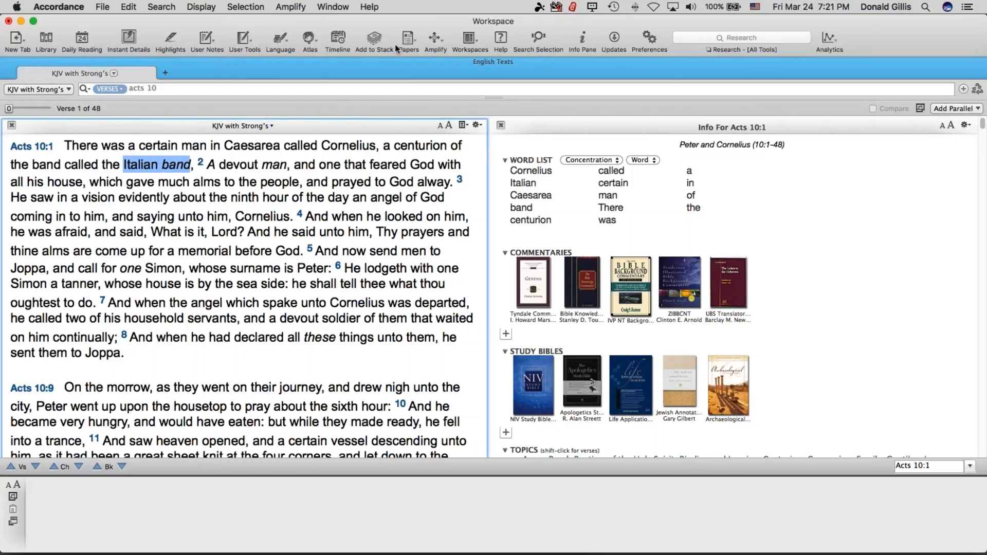
click(434, 41)
mouse_move(460, 149)
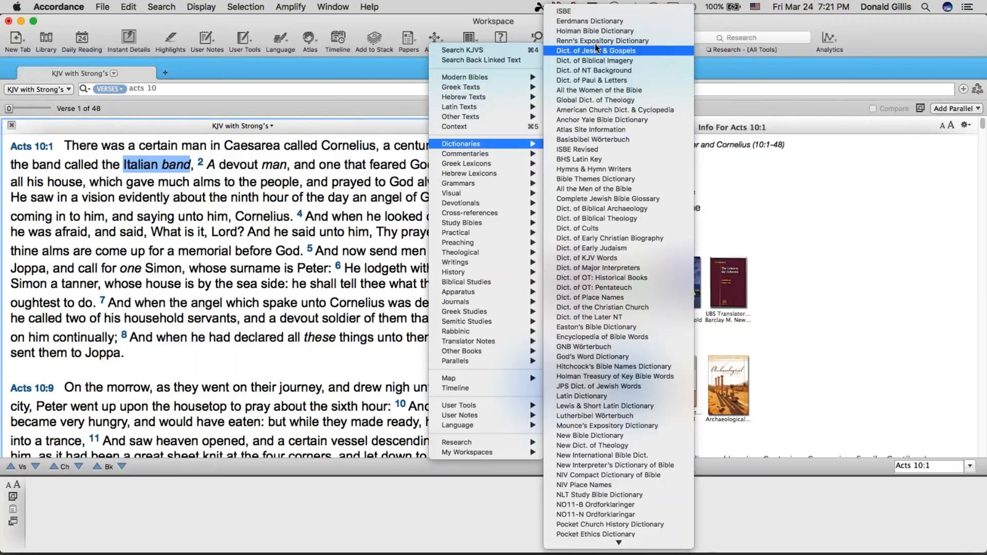
click(583, 20)
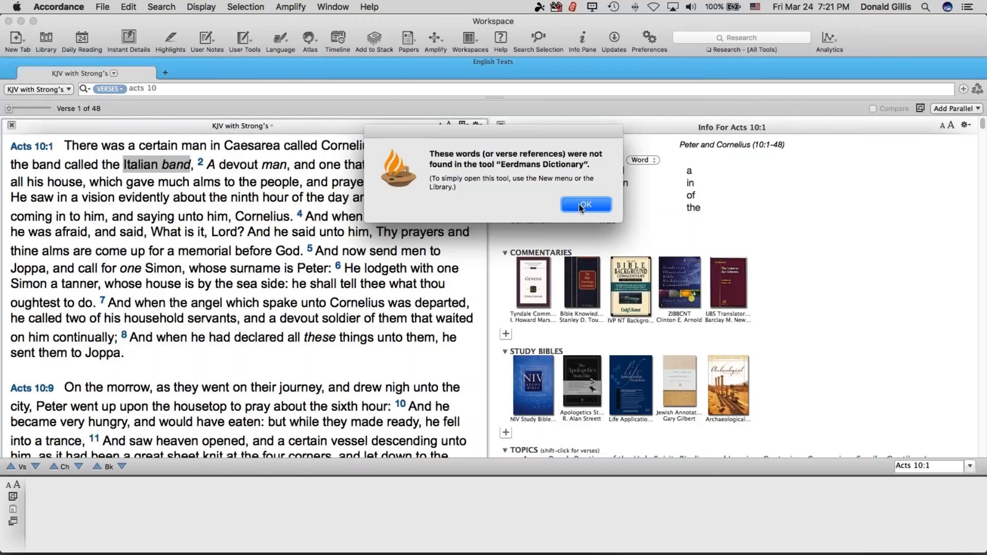
click(581, 205)
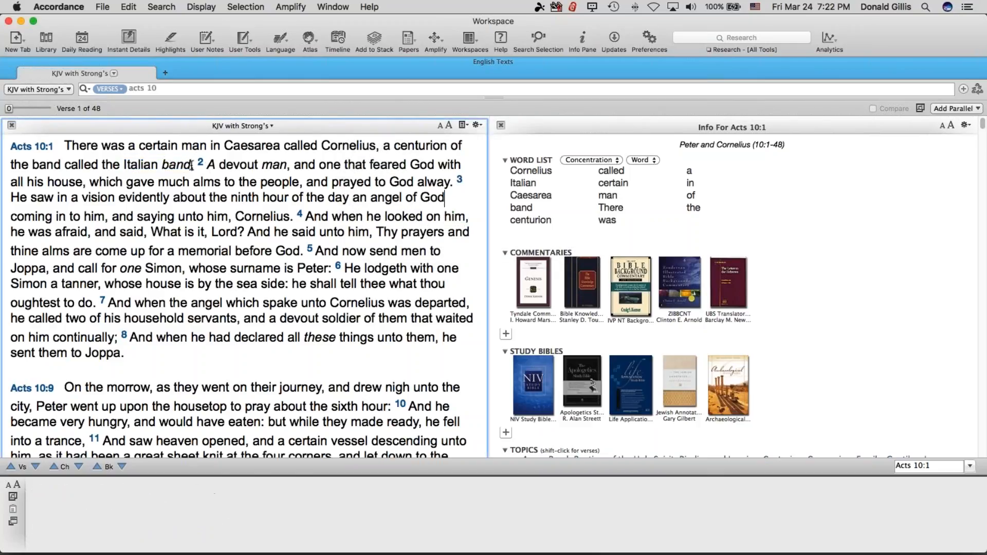
Step: Look up "Italian band" from Acts 10:1 in the Holman Bible Dictionary, and close the dictionary zone after reading the article
drag(181, 163, 123, 165)
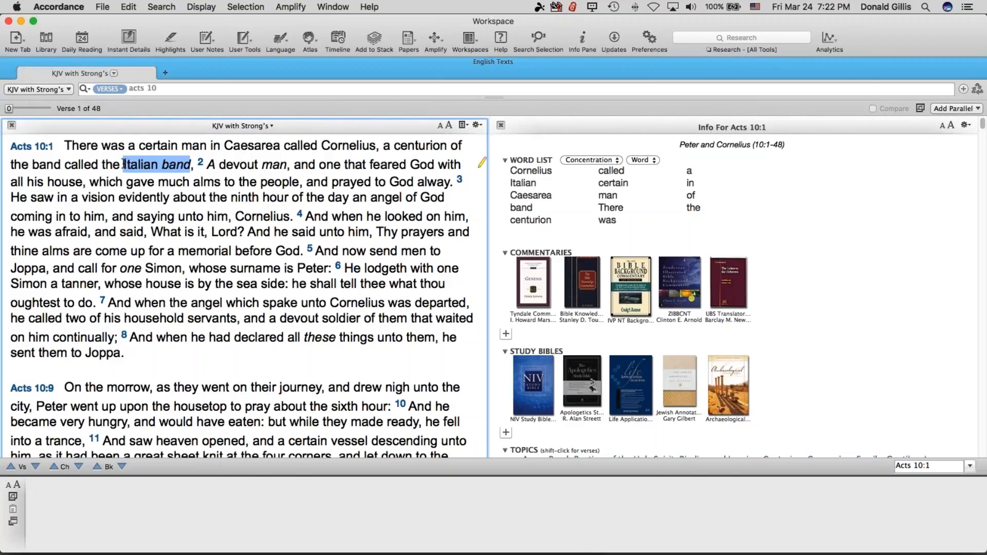
click(432, 43)
mouse_move(468, 146)
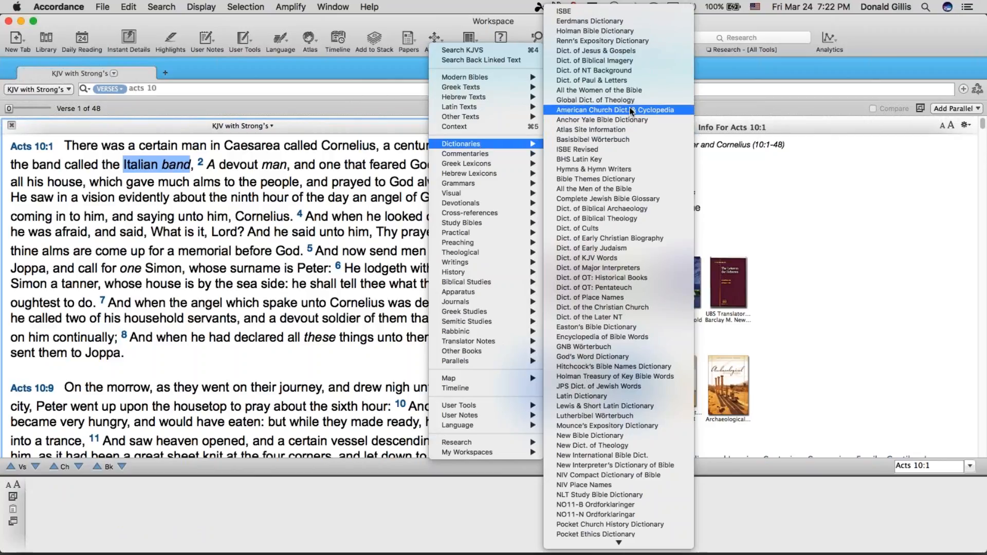
click(601, 30)
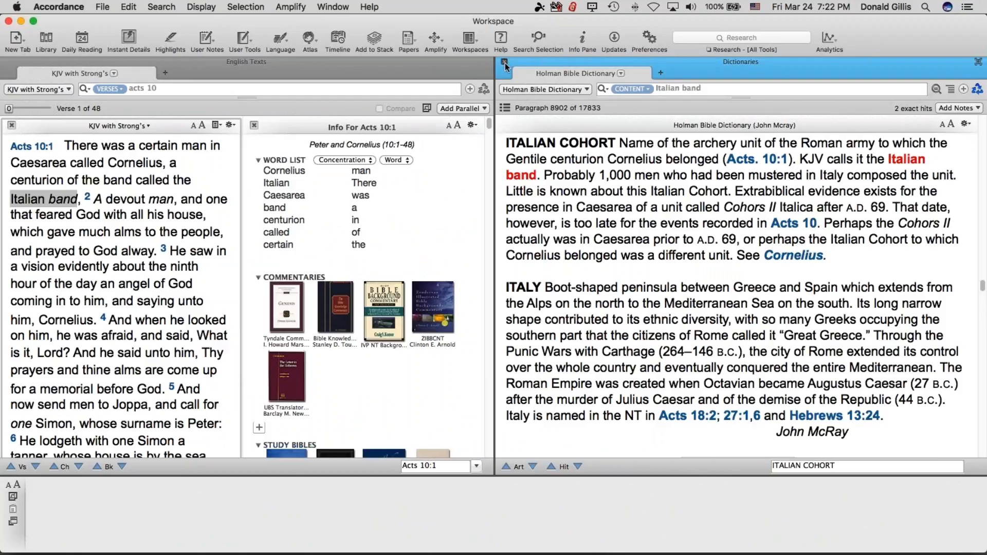
click(521, 73)
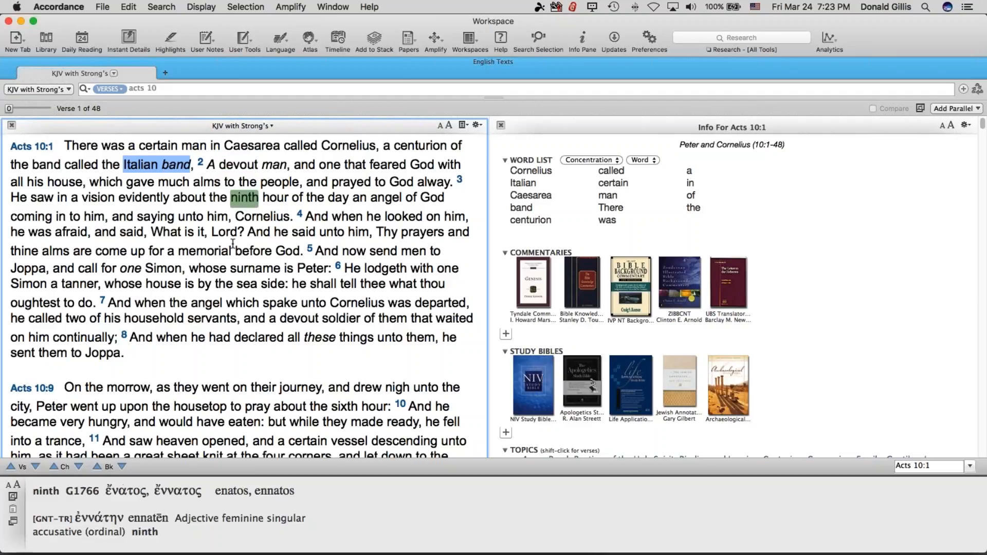
click(224, 356)
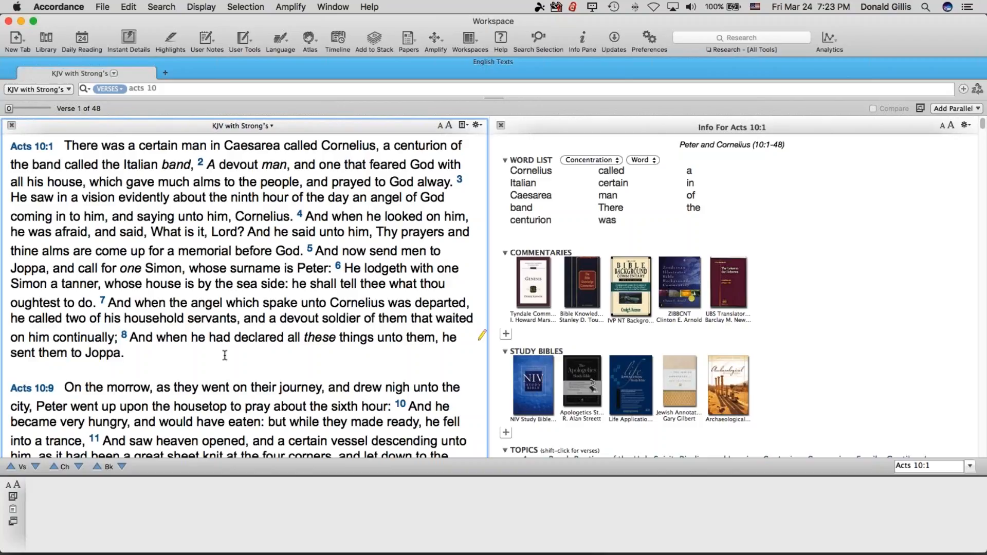
Step: Search the KJV for the word "feared" from Acts 10:2 and look through the verses found
right_click(385, 166)
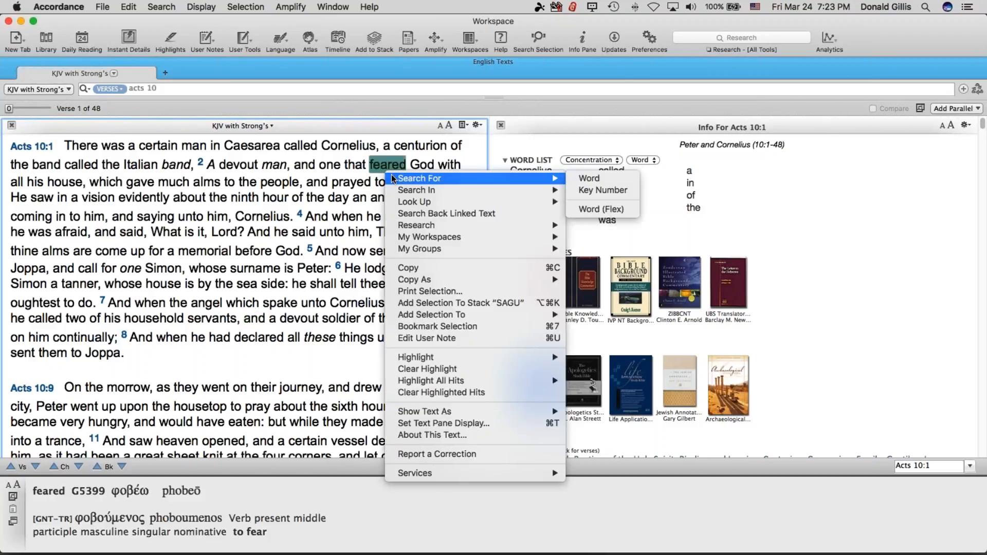
click(591, 181)
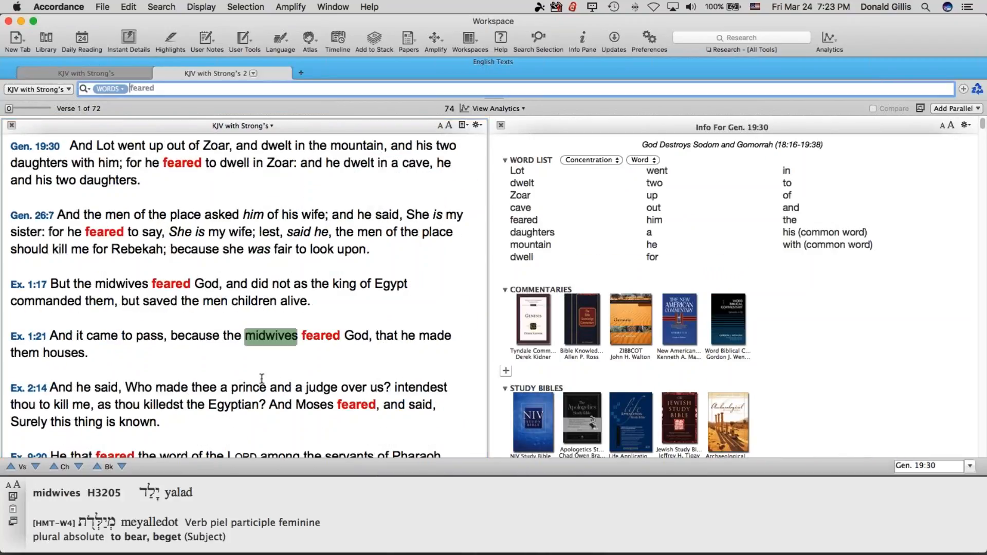
scroll(294, 263, down, 10)
scroll(294, 263, up, 4)
scroll(294, 264, up, 2)
Step: View the word count Analysis for the "feared" search, and close the analysis zone and the search tab
click(506, 107)
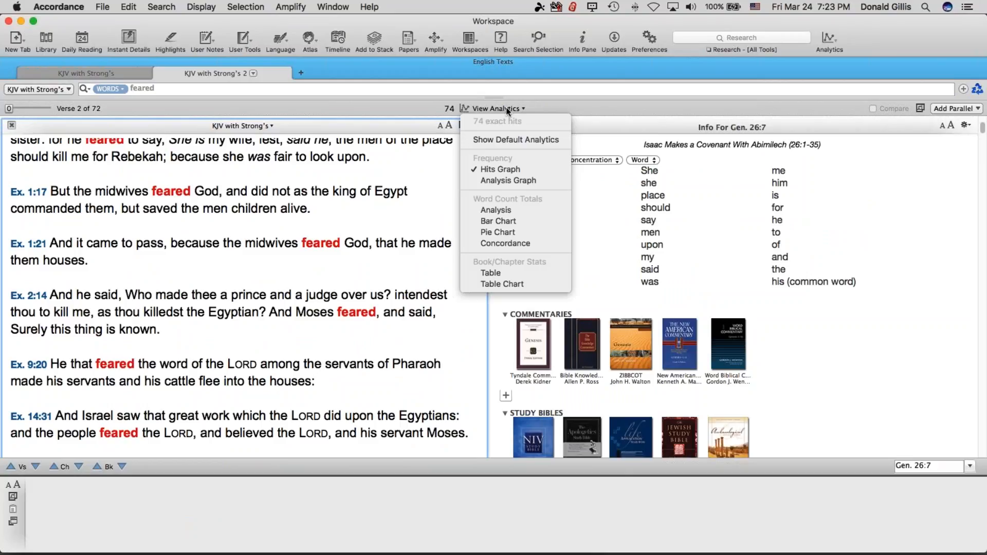
click(497, 210)
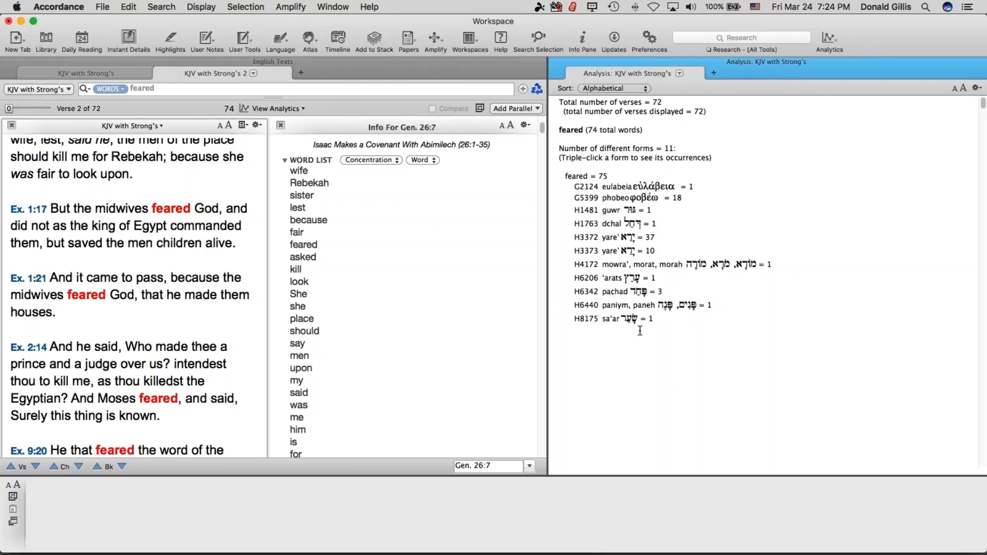
click(557, 62)
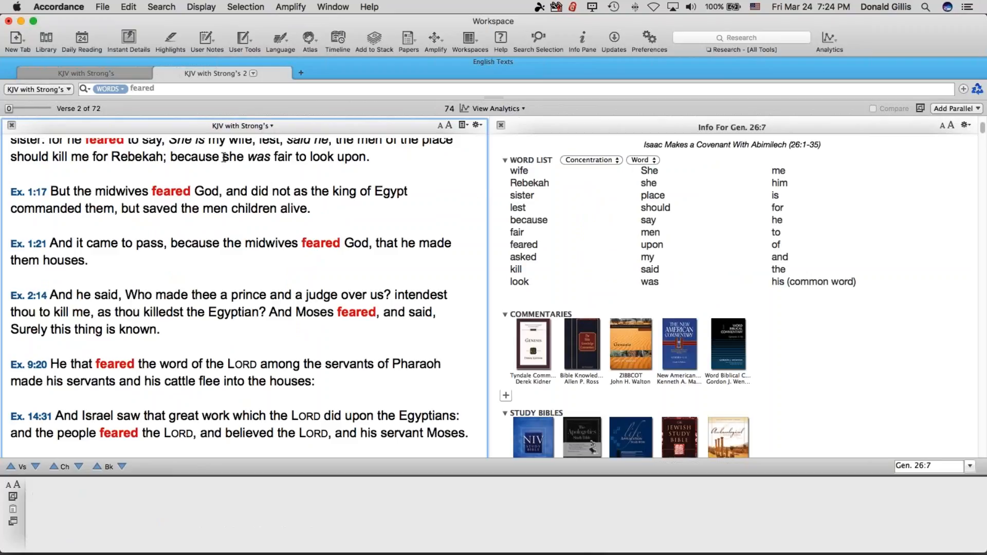
click(165, 74)
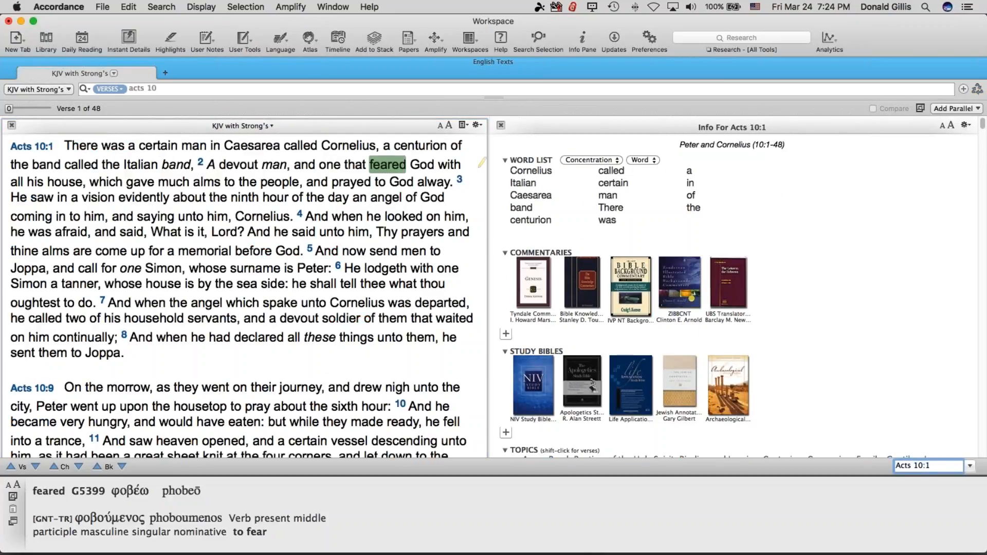
Step: Search the KJV by the key number of "feared" in Acts 10:2 and look through the verses found
right_click(382, 163)
mouse_move(393, 176)
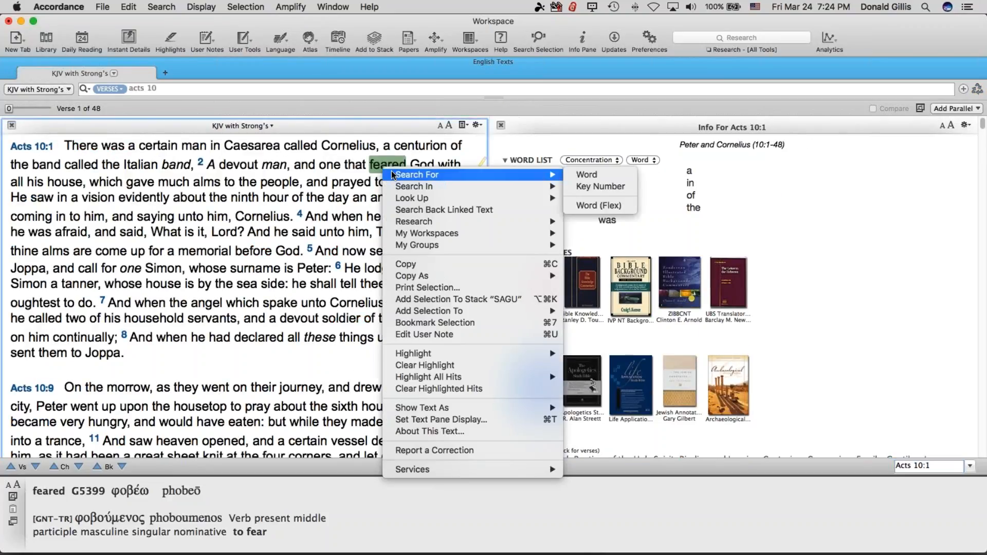
click(591, 187)
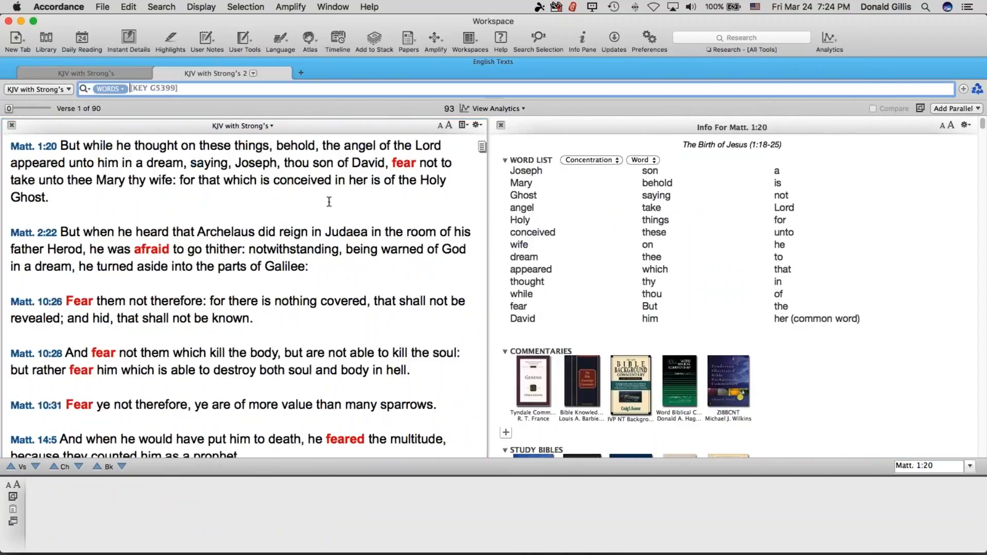
scroll(326, 259, down, 6)
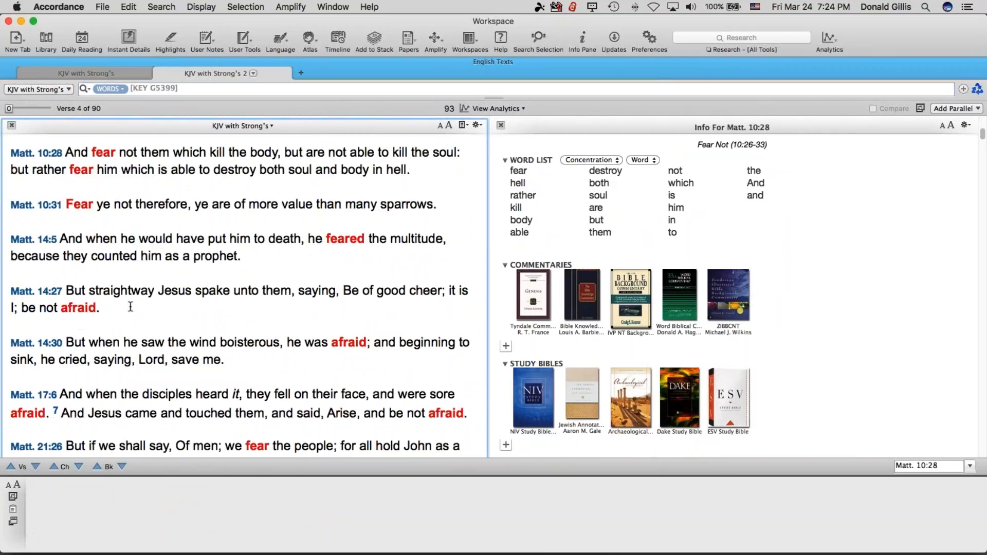
Step: View the word count Analysis for the key number search, and close the analysis zone and the search tab
click(483, 109)
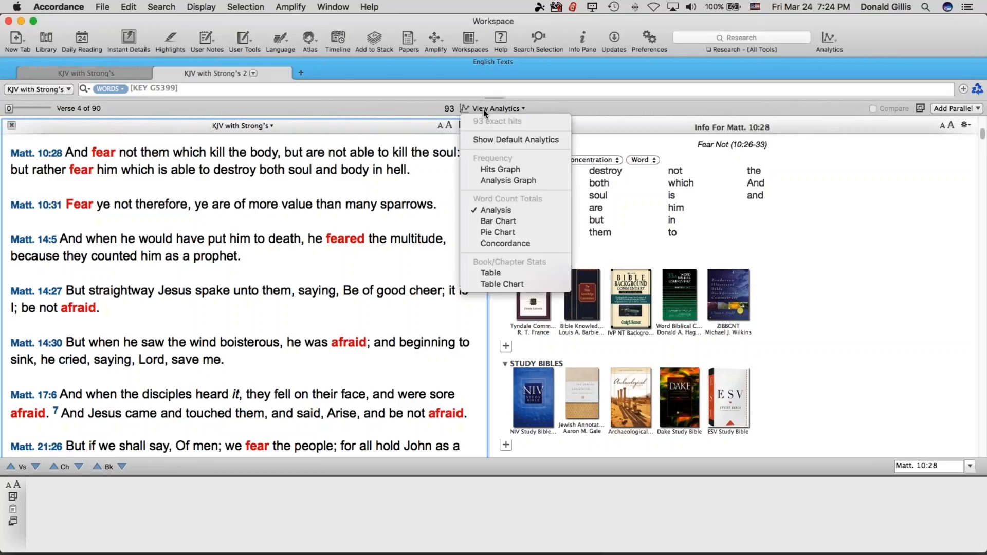
click(497, 208)
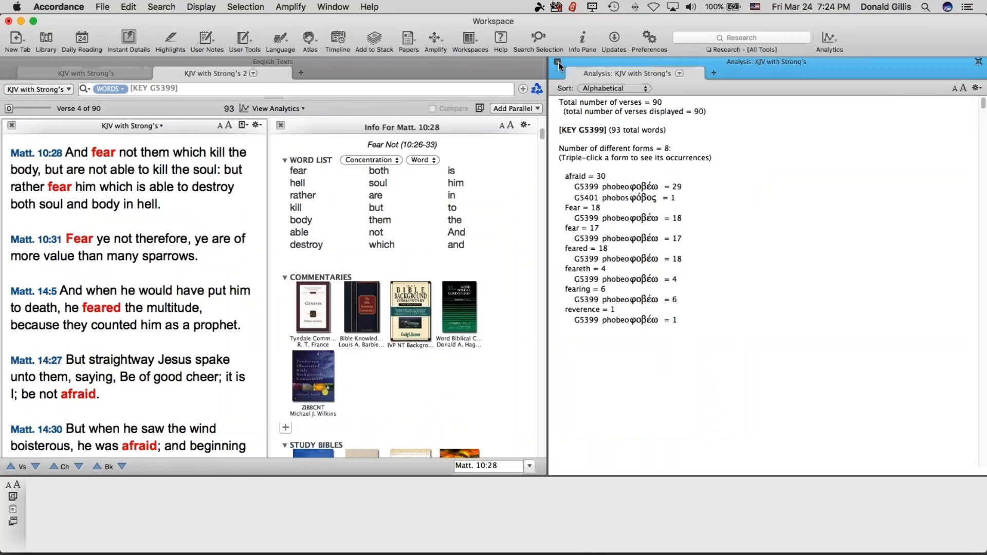
click(558, 61)
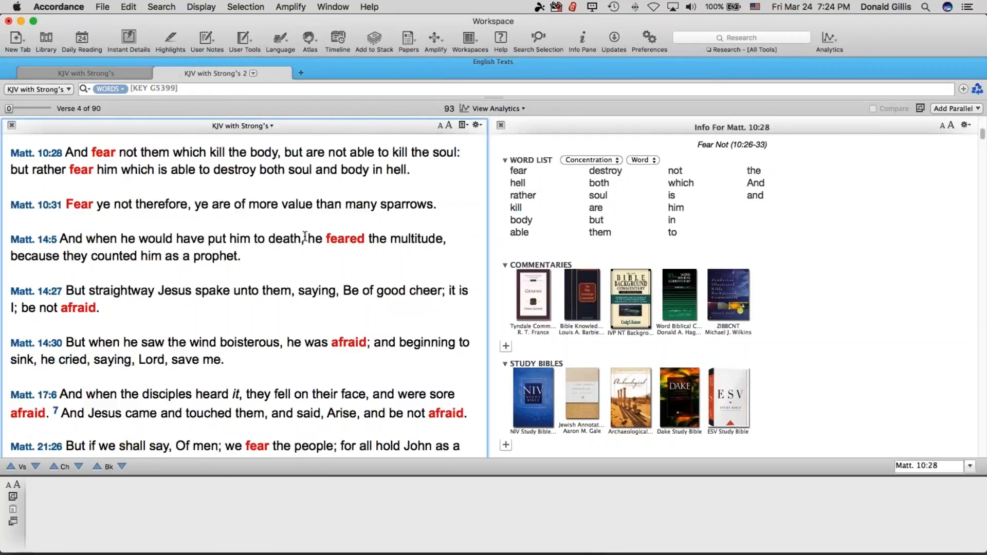
click(160, 73)
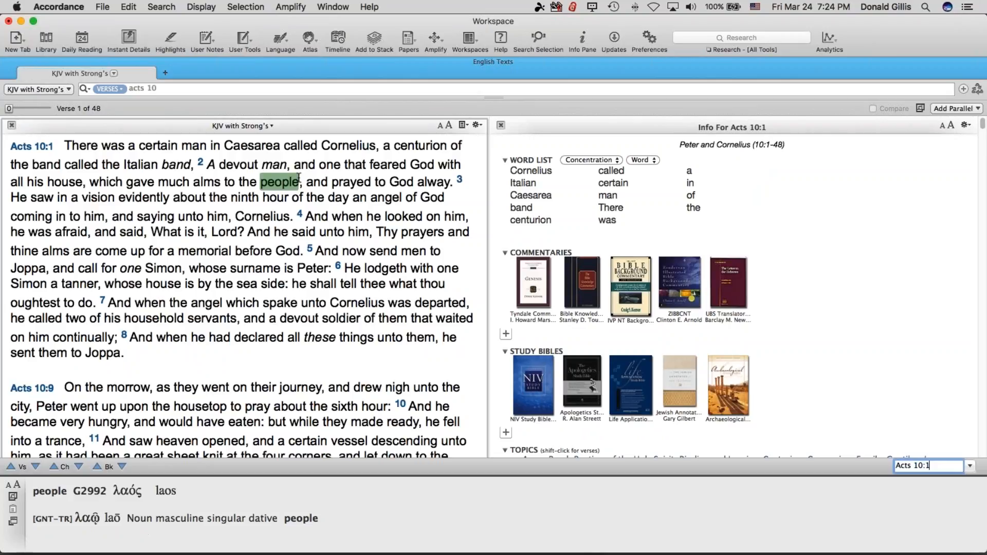
mouse_move(429, 229)
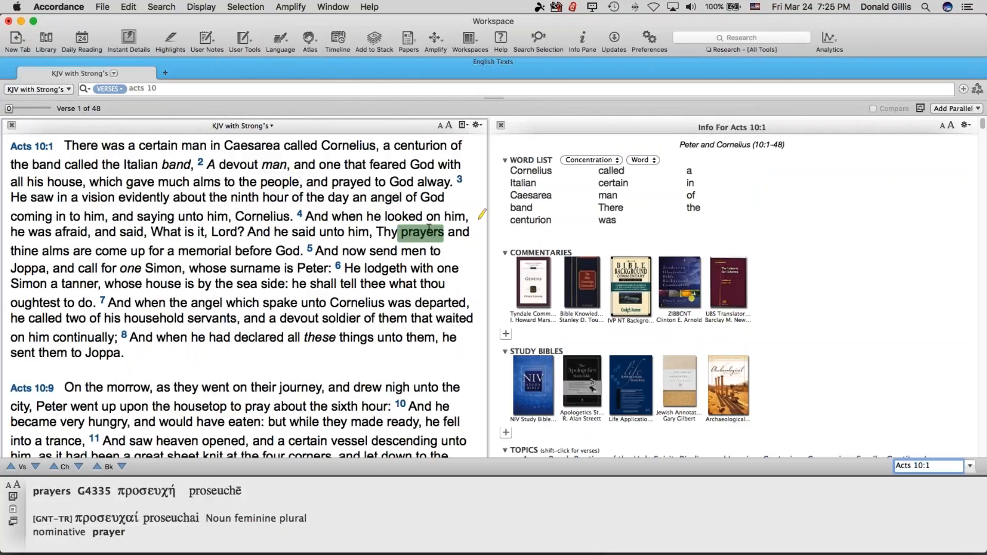
mouse_move(663, 537)
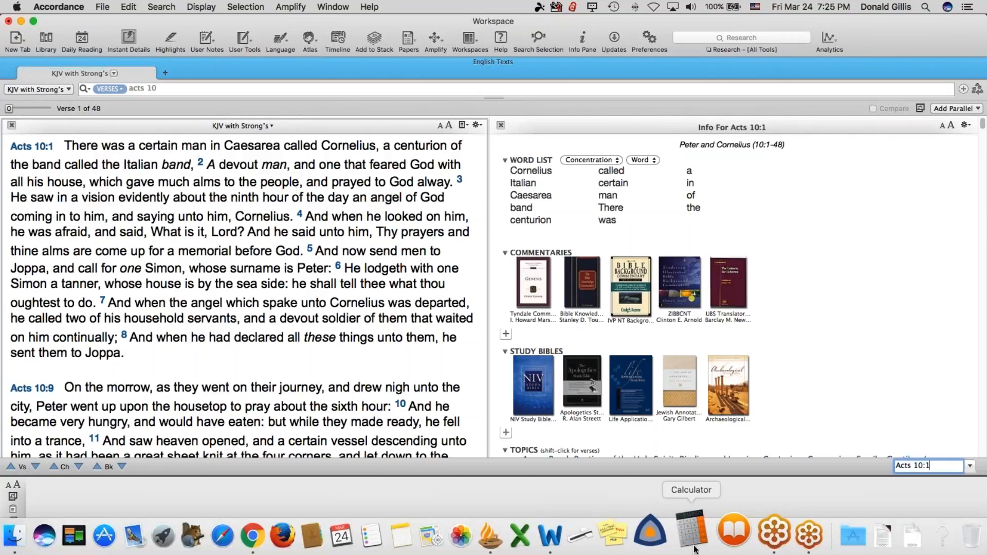
mouse_move(455, 250)
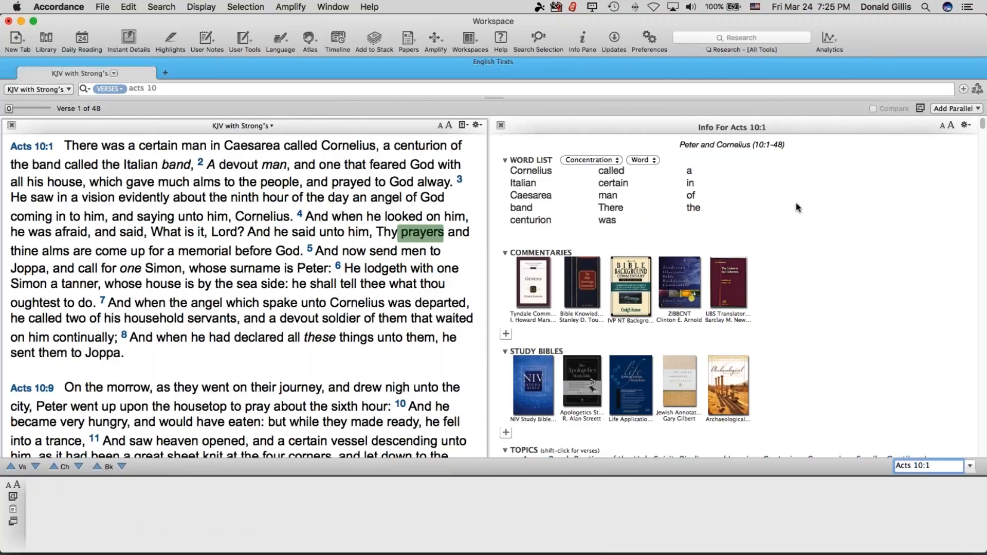
Step: Open Robertson's Grammar at its Acts 10:1 references from the Grammars section of the Info pane
scroll(796, 203, down, 5)
scroll(796, 203, down, 2)
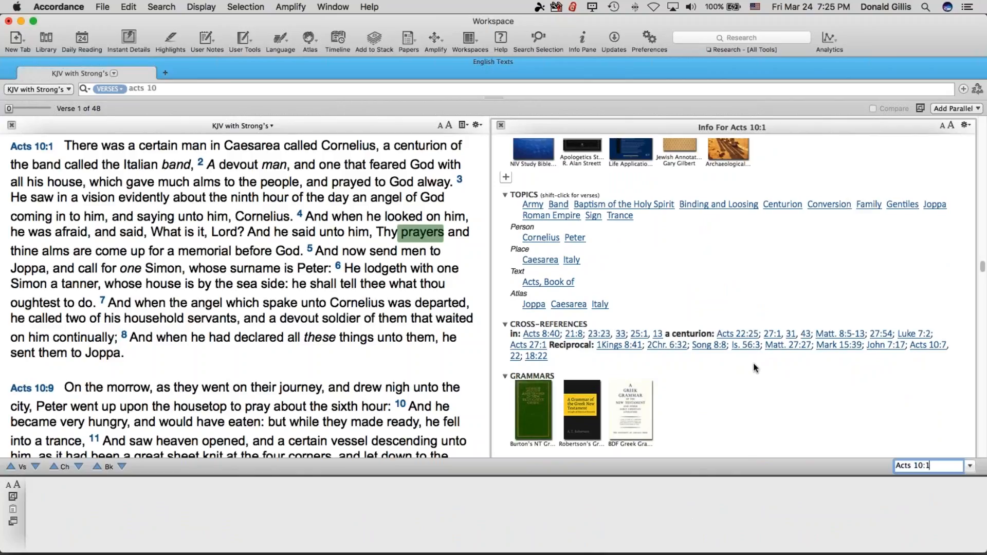
scroll(756, 366, down, 2)
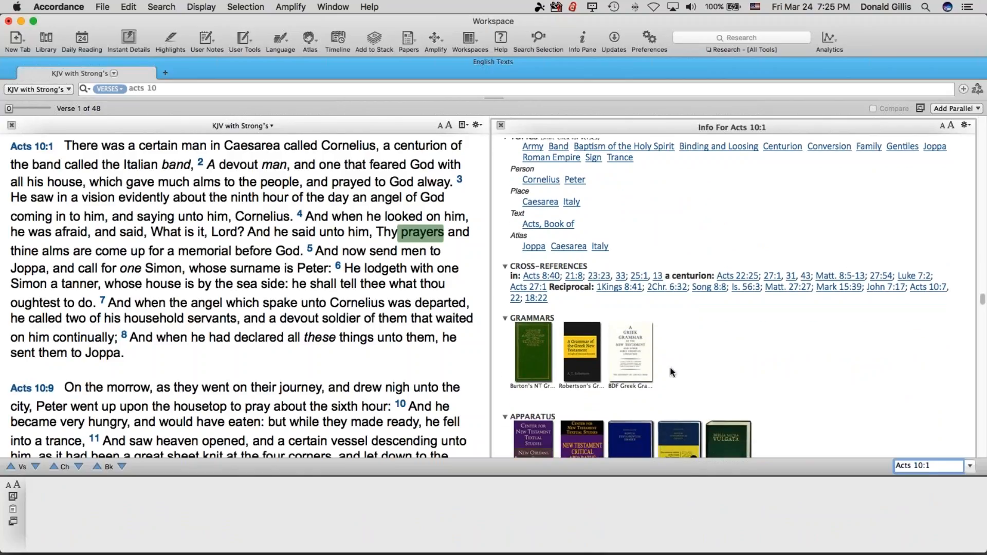
mouse_move(584, 355)
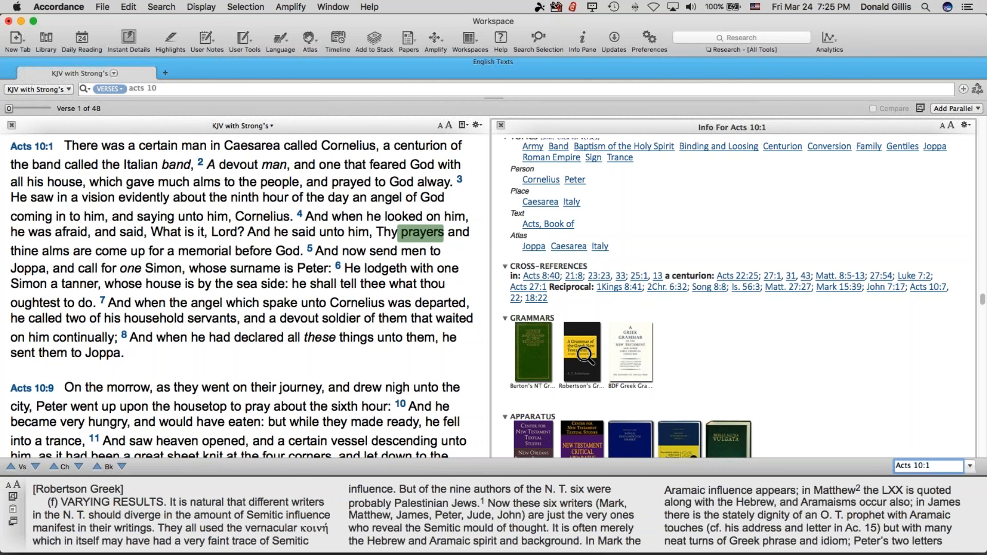
click(584, 355)
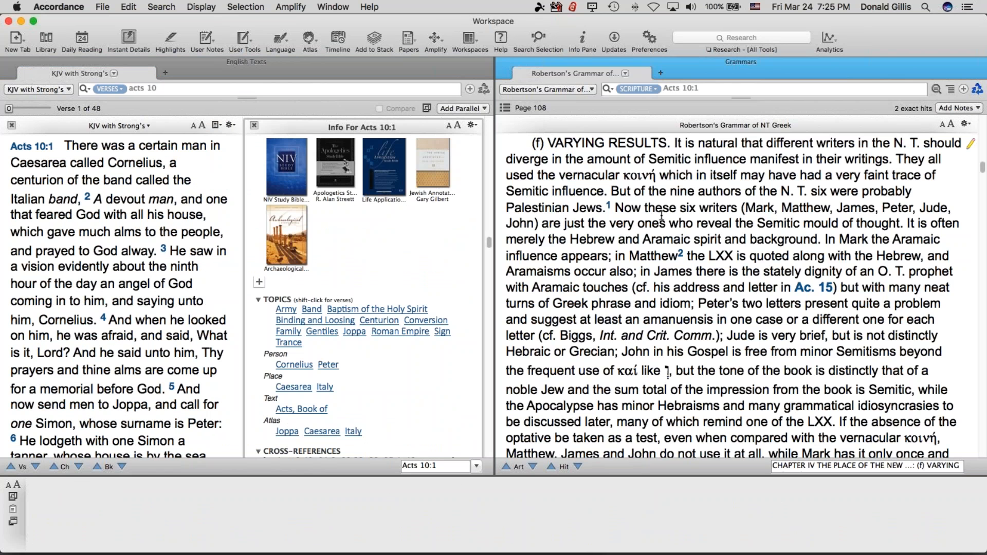
Step: Read the Robertson's Grammar section on varying results for its Acts reference, and close the grammar zone
scroll(661, 216, down, 3)
scroll(662, 216, down, 6)
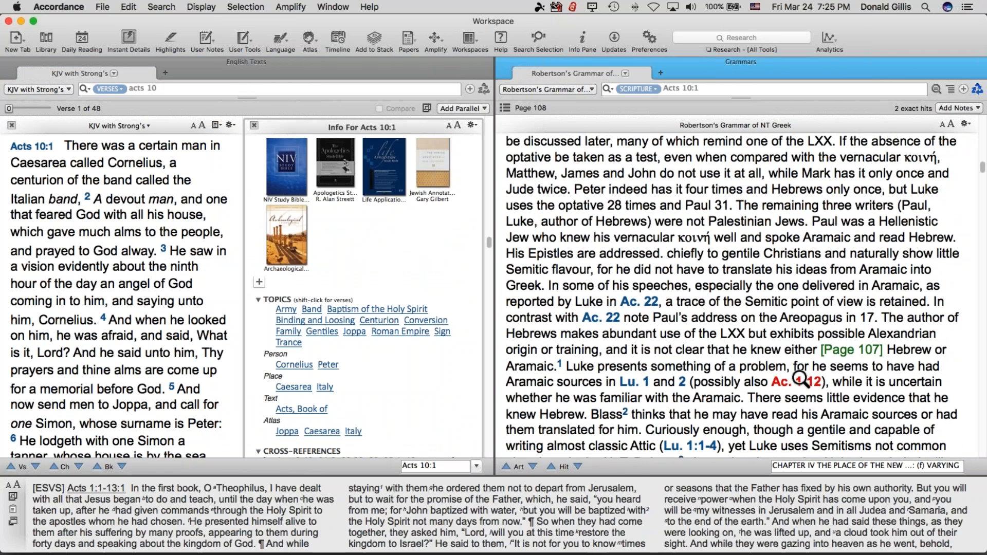
scroll(735, 298, up, 9)
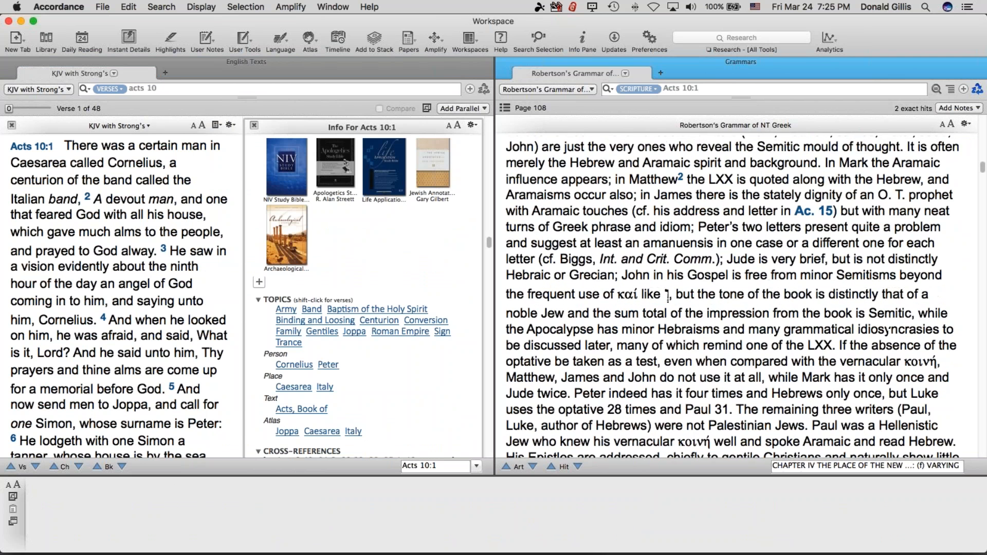
click(504, 62)
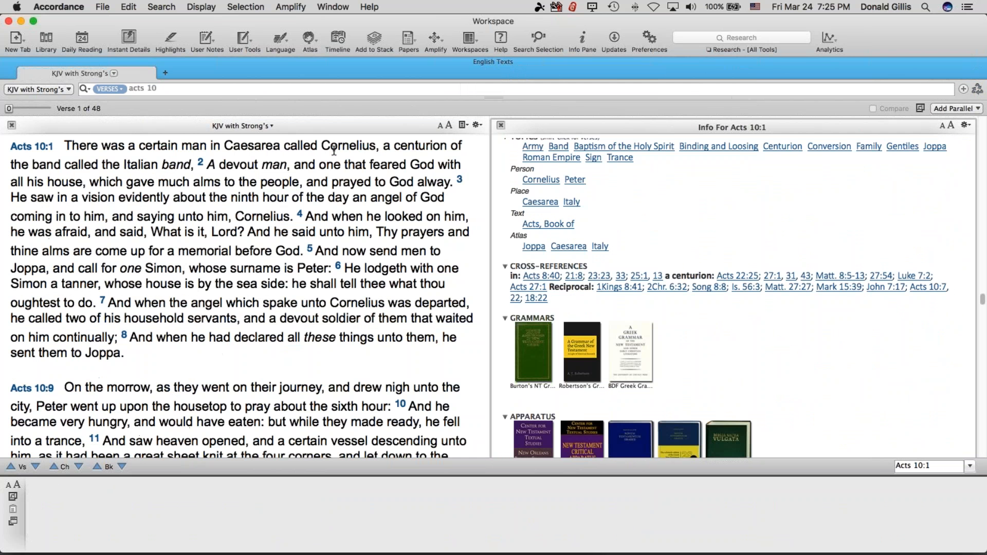
Step: Preview the BDF Greek Grammar note on Acts 10:1 from the Info pane and open that grammar
click(473, 150)
mouse_move(636, 361)
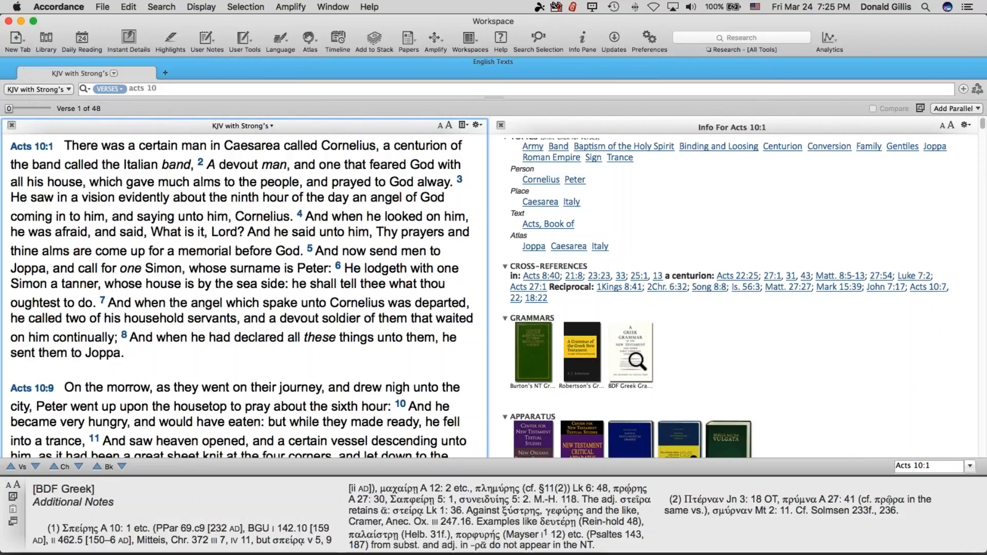
click(636, 361)
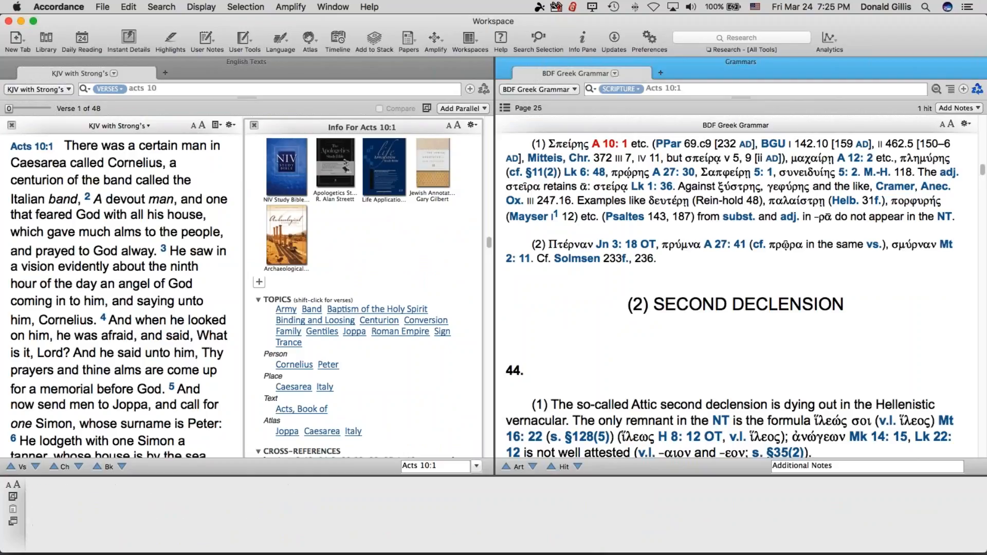
Step: Close the BDF Greek Grammar zone and look through the Info pane's Apparatus, Manuscripts, MSS Images and Topics sections for Acts 10:1
click(505, 63)
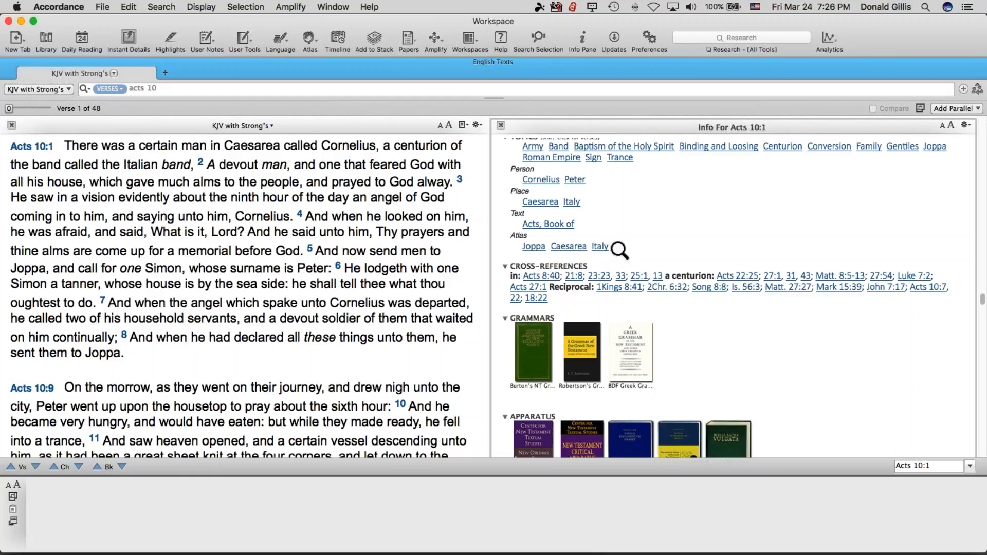
mouse_move(528, 362)
scroll(825, 334, down, 3)
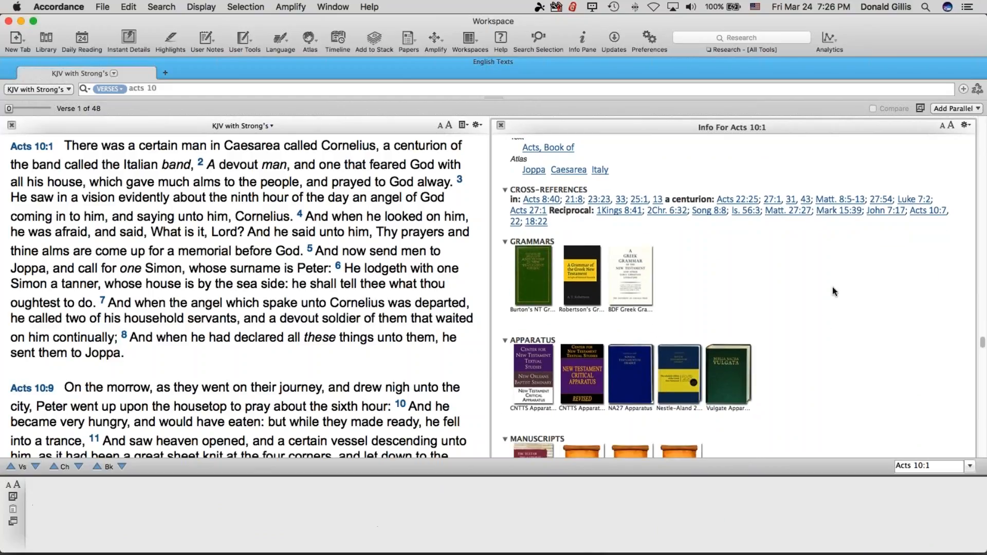
scroll(802, 283, down, 5)
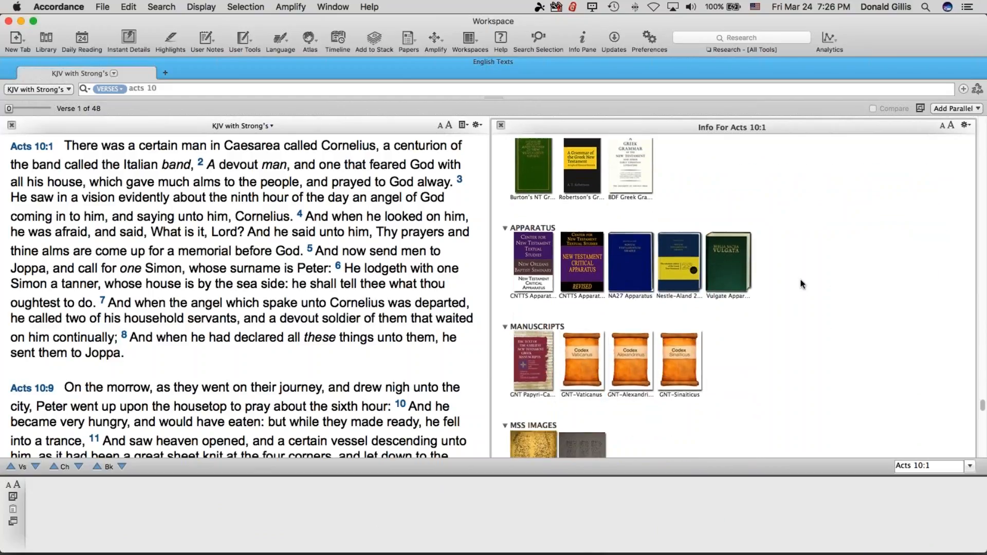
mouse_move(587, 295)
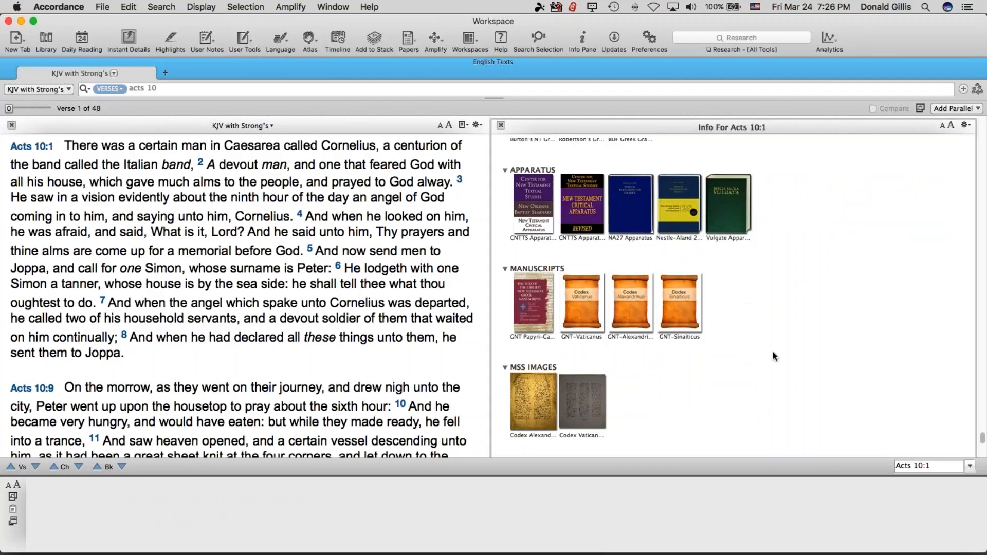
scroll(775, 357, down, 1)
scroll(774, 356, up, 10)
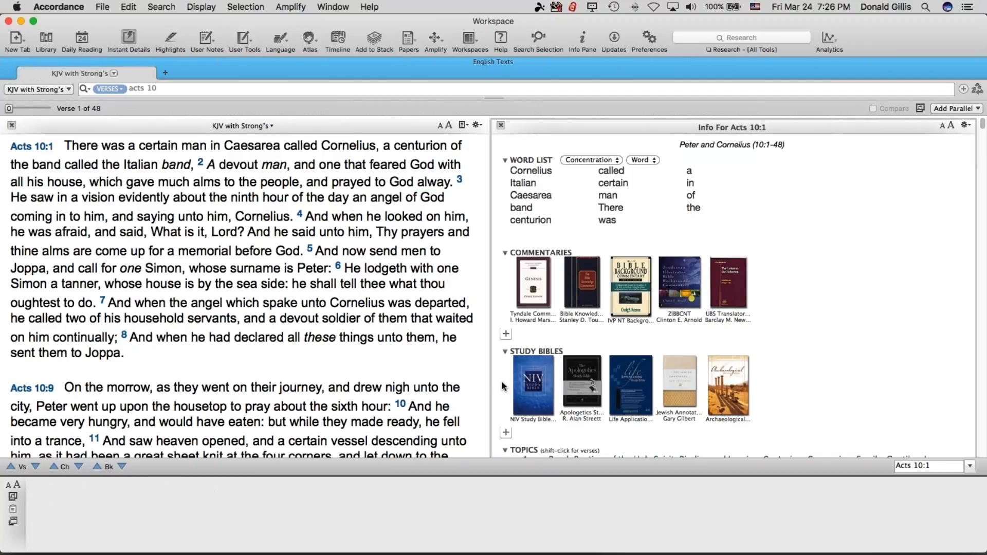
mouse_move(631, 385)
scroll(786, 202, down, 3)
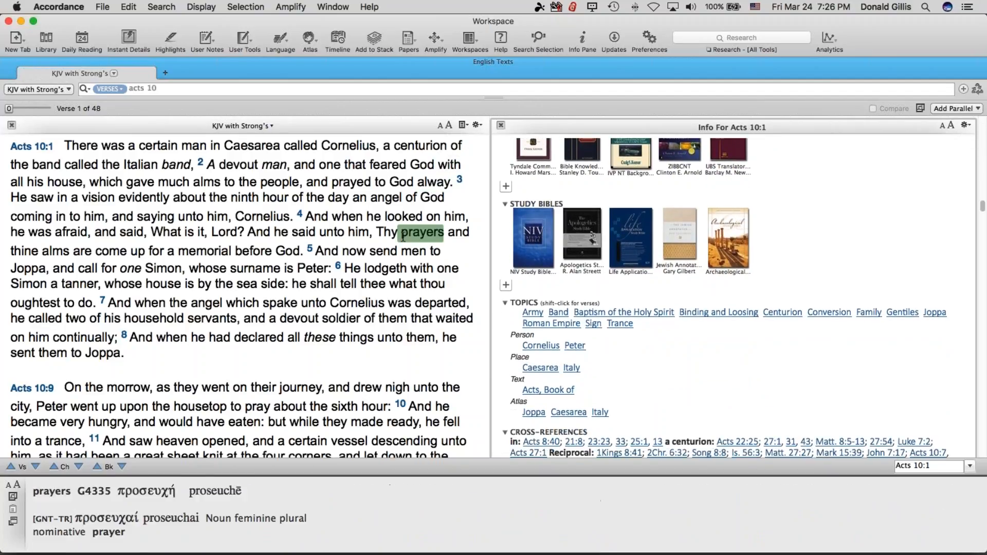
Step: Browse the KJV text of Acts 10 down past verse 9 and back to verse 1, comparing the Info pane content for each verse
click(403, 236)
scroll(403, 238, down, 5)
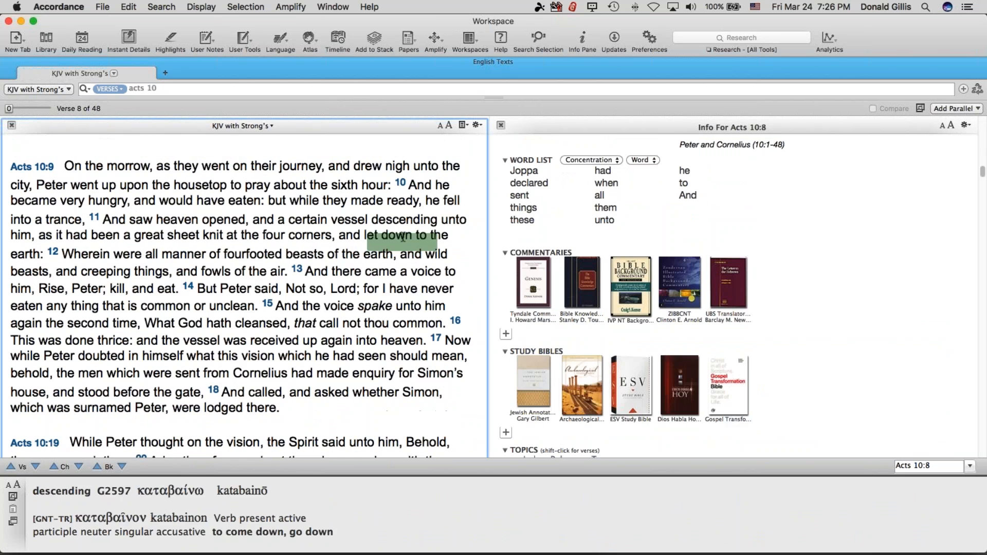
scroll(403, 235, up, 1)
scroll(402, 236, up, 2)
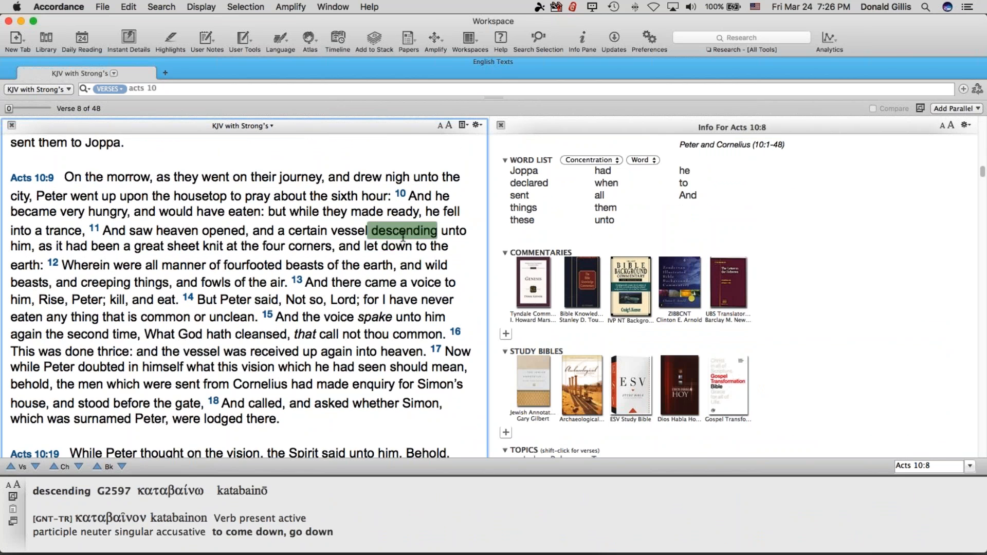
scroll(402, 238, up, 5)
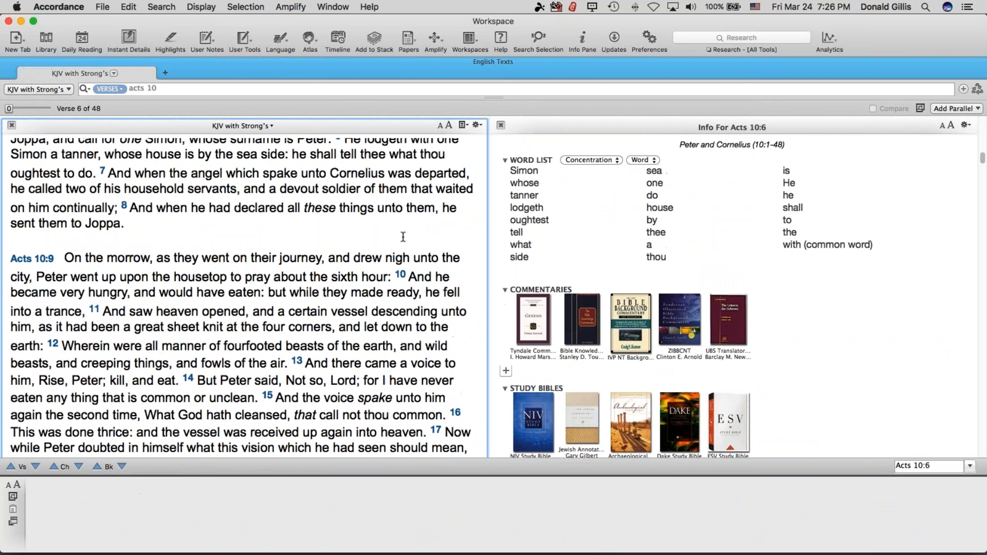
scroll(403, 237, up, 3)
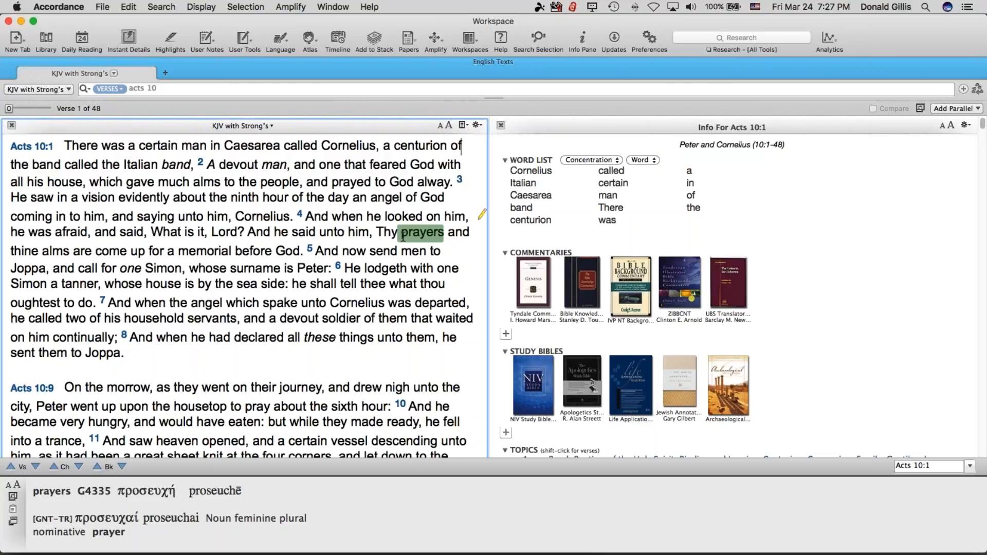
mouse_move(410, 164)
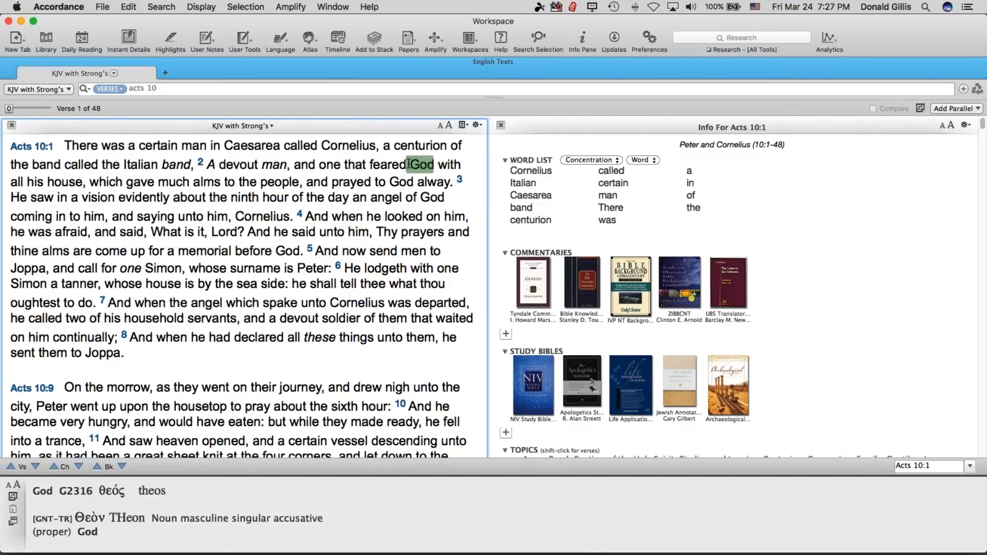
scroll(410, 164, down, 5)
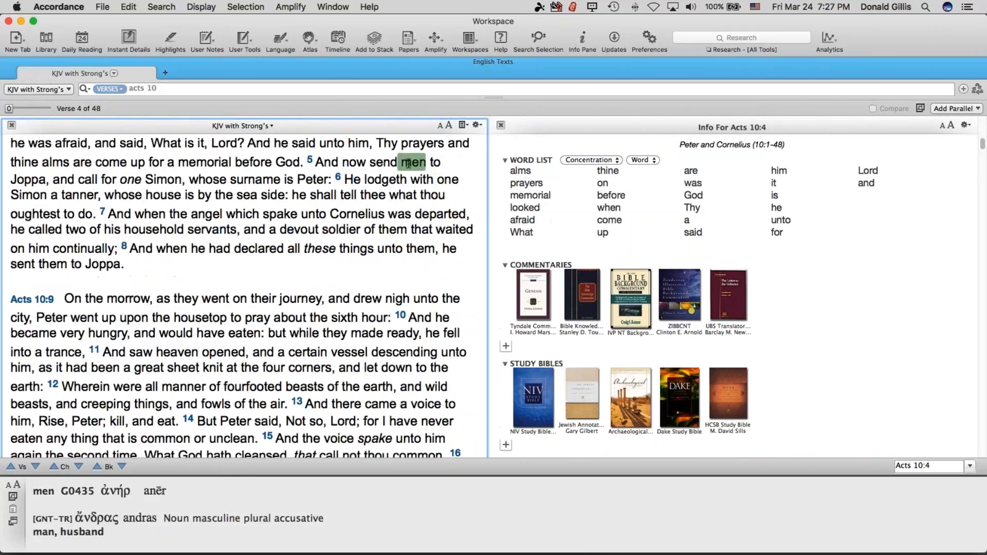
scroll(410, 164, up, 5)
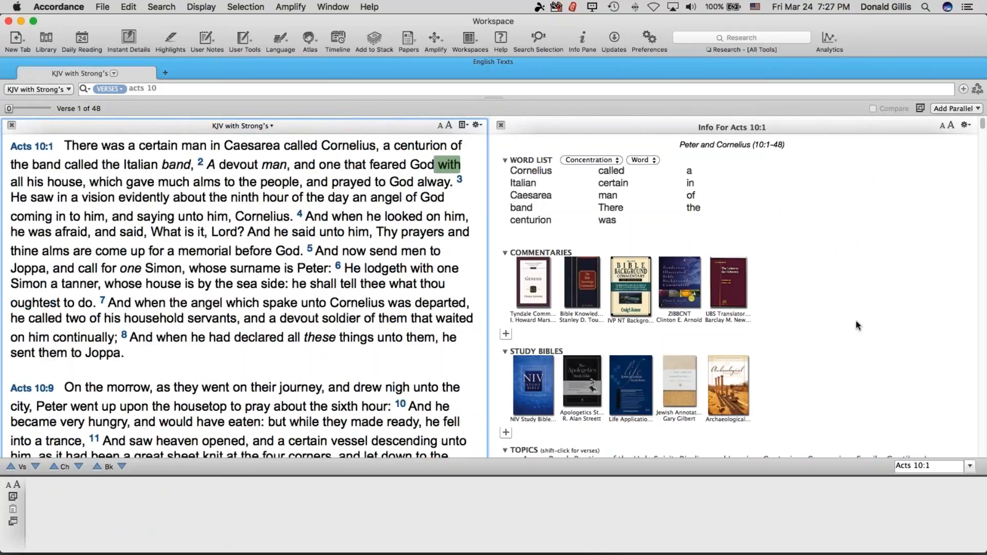
Step: Show Caesarea on the 2D map from the Info pane's Atlas topics, and open its Bible Lands PhotoGuide 4 article from the map
scroll(856, 326, down, 5)
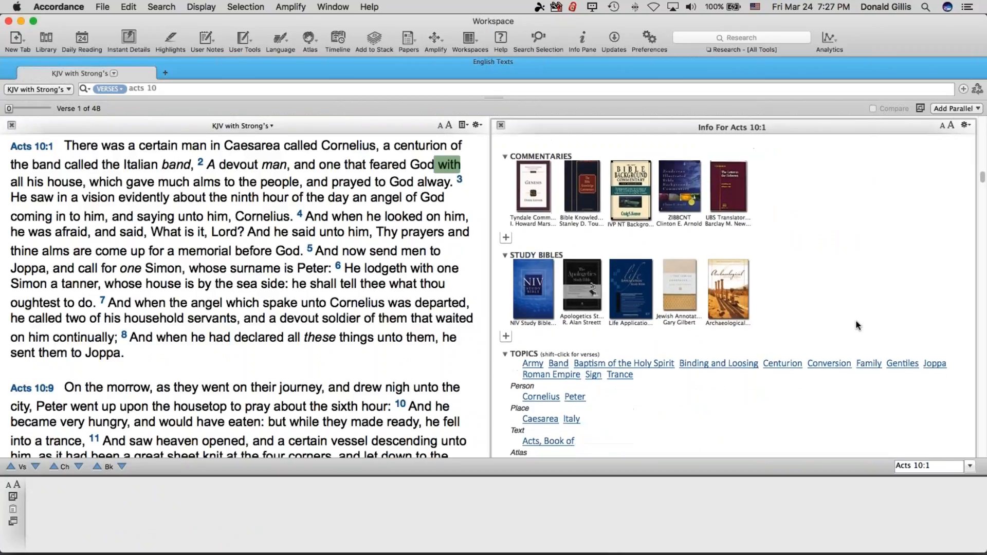
scroll(856, 326, down, 3)
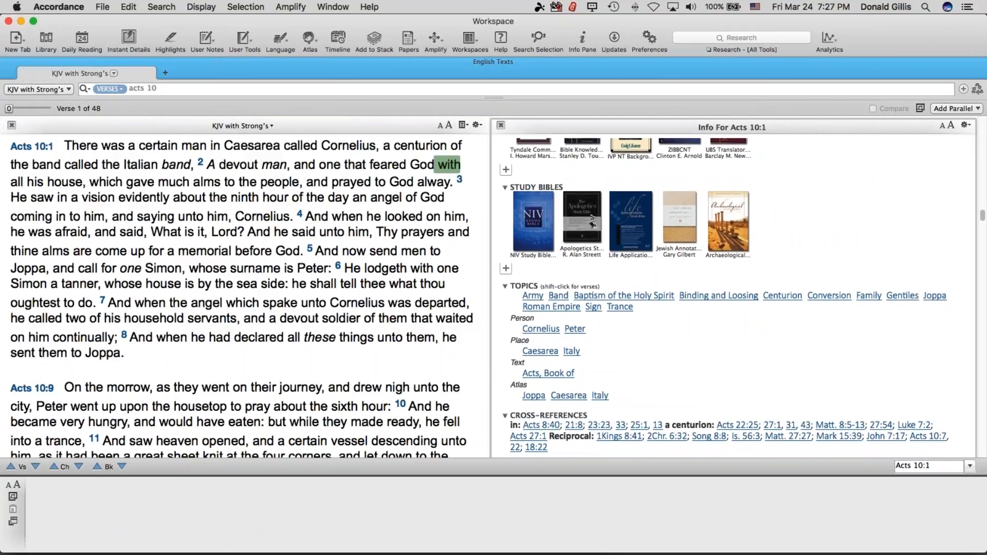
scroll(742, 298, down, 1)
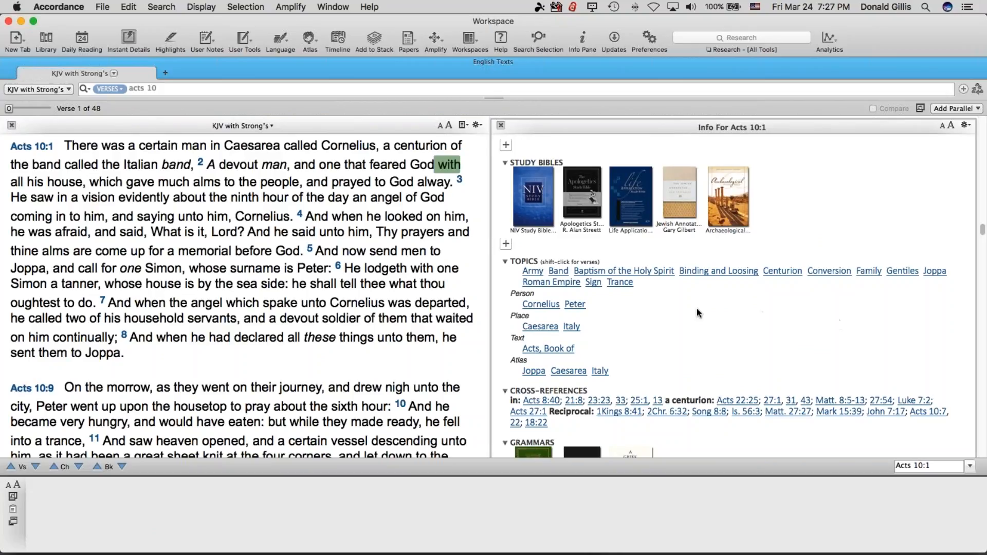
mouse_move(224, 154)
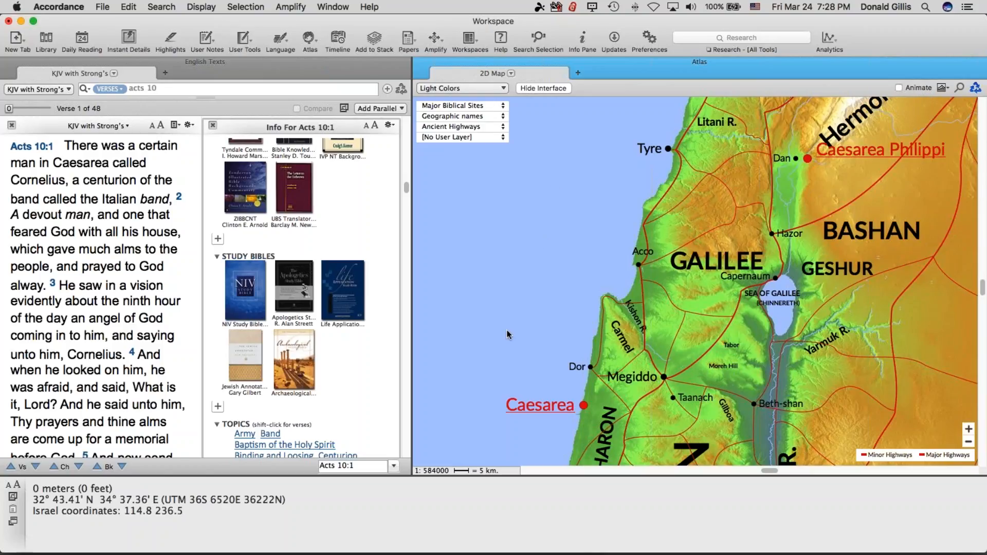
click(527, 407)
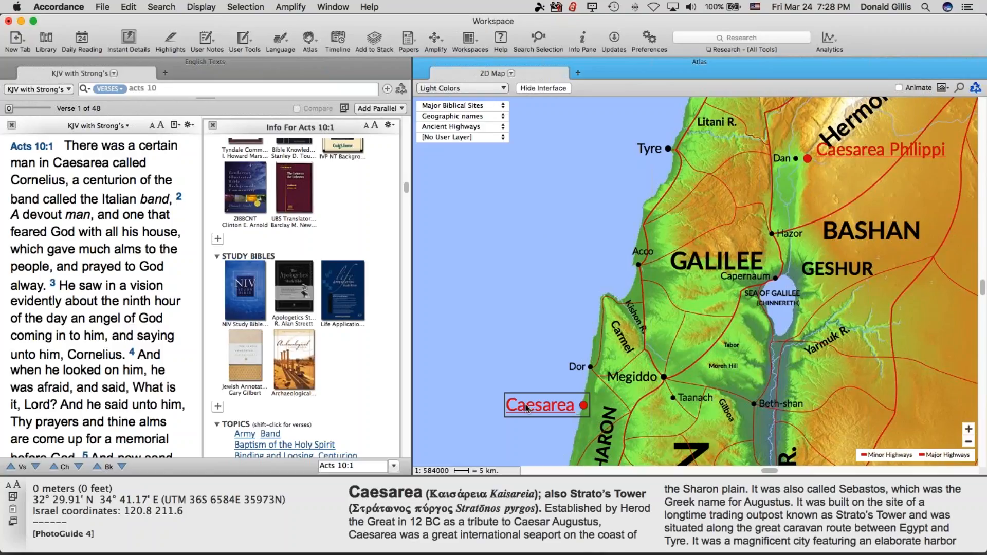
double_click(527, 407)
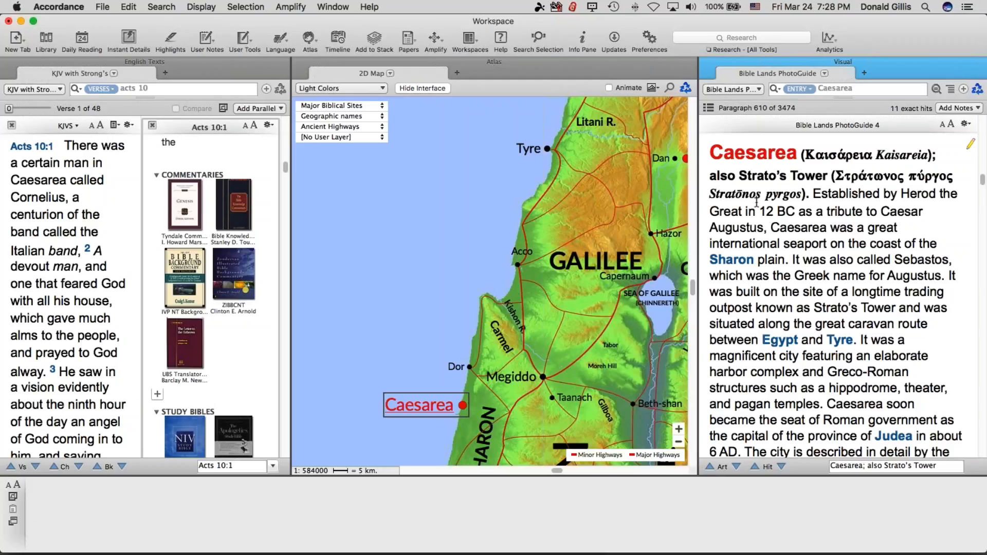
Step: Read through the Caesarea article to Figure 1 and enlarge its aerial photo of the Herodian city
scroll(829, 226, down, 2)
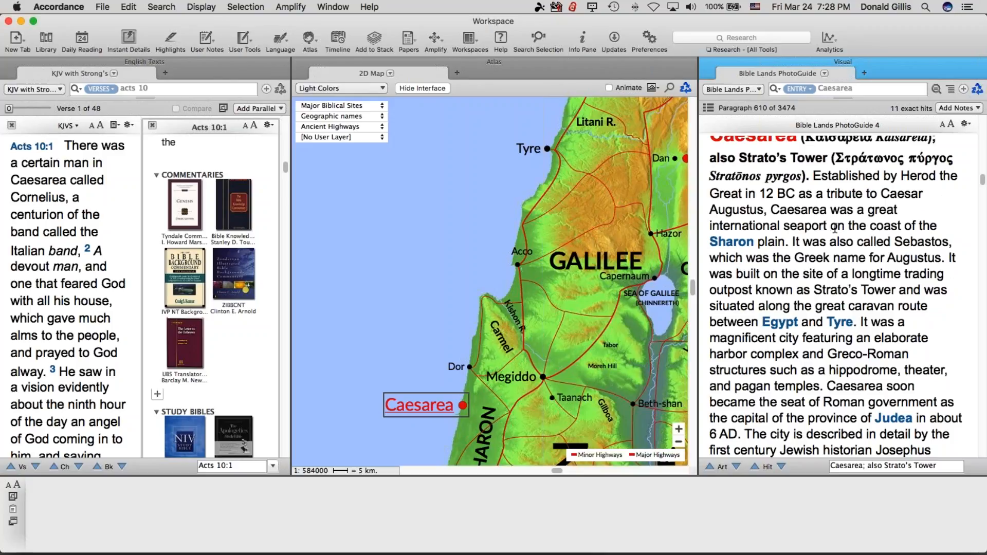
scroll(832, 224, down, 10)
scroll(833, 225, down, 10)
scroll(836, 297, down, 5)
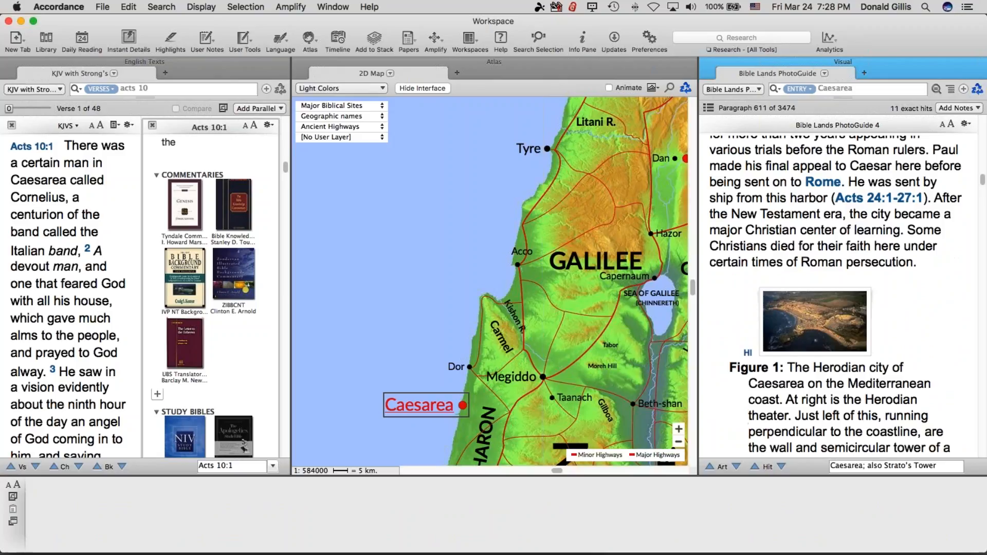
click(836, 298)
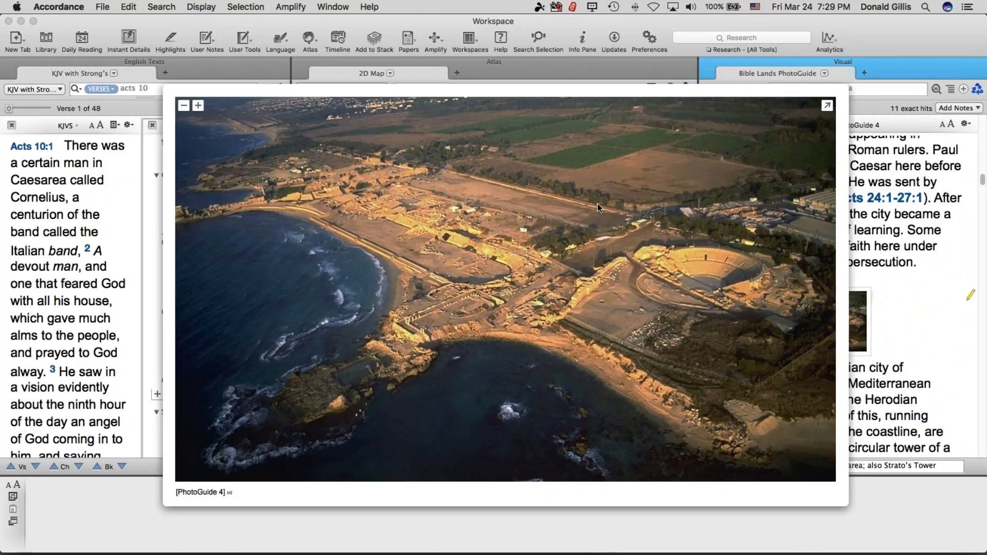
Step: Try to copy a rectangular selection around the theater in the enlarged Caesarea photo
drag(615, 257, 791, 335)
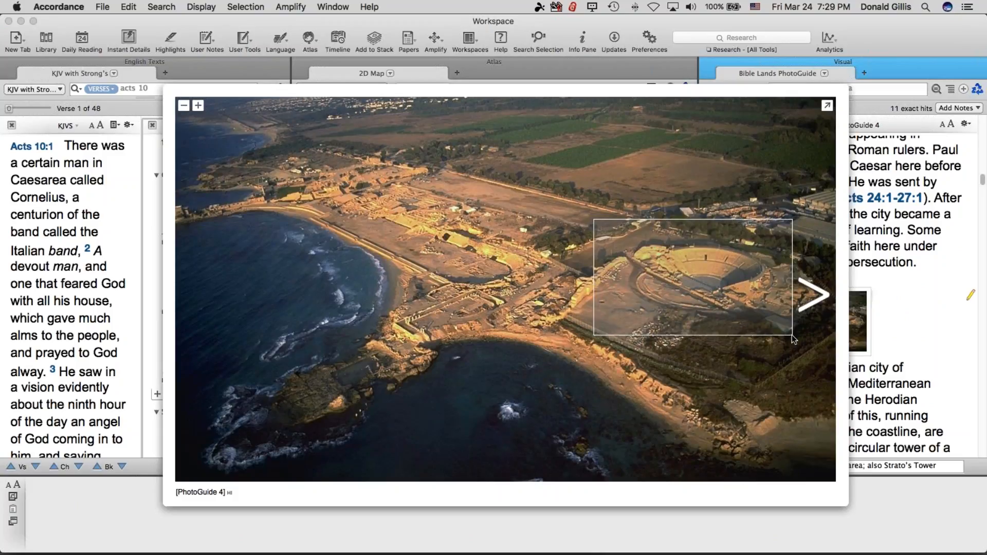
click(695, 280)
drag(599, 202, 798, 347)
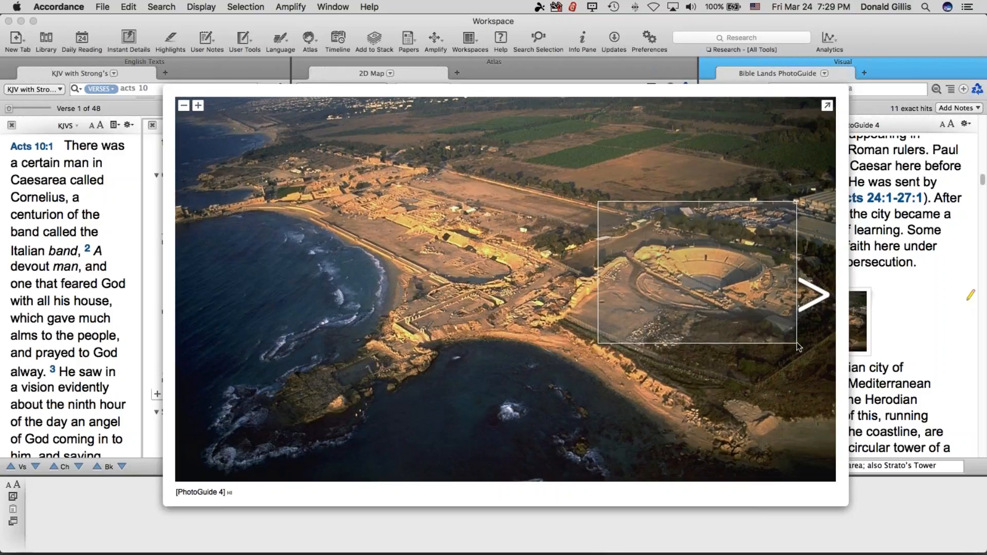
click(759, 318)
right_click(759, 319)
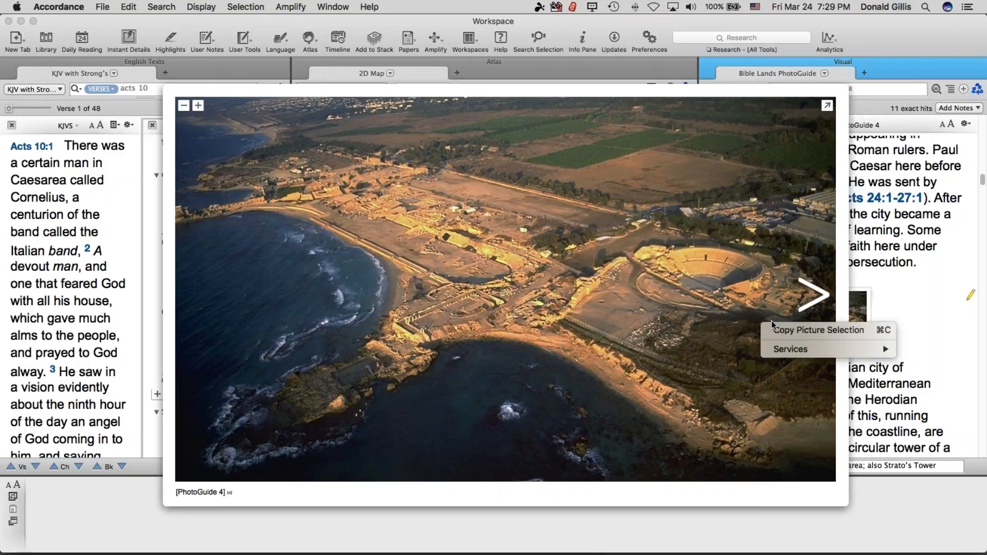
click(776, 329)
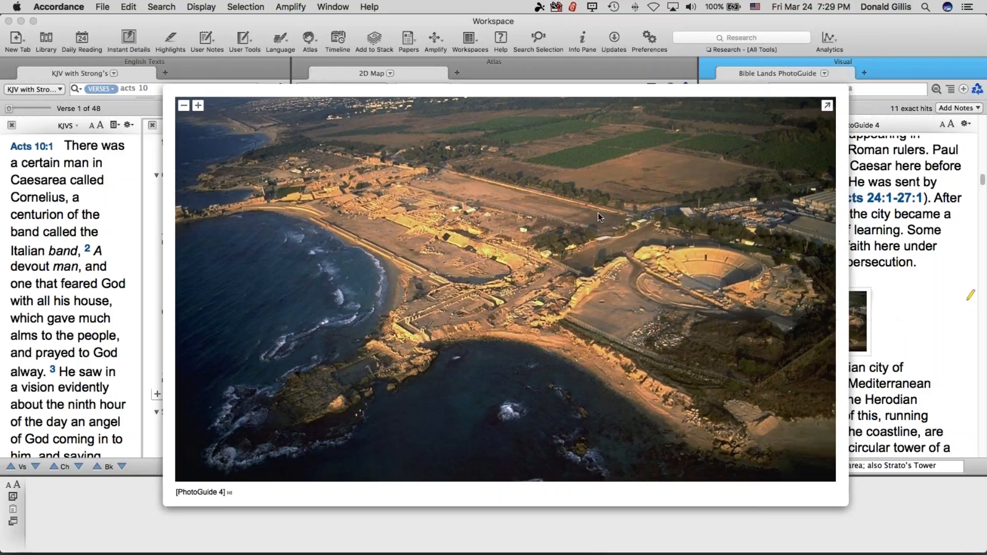
Step: Copy a rectangular selection around the theater in the Caesarea photo, and paste it into the blank document in Word
drag(601, 183, 794, 336)
right_click(740, 258)
click(760, 269)
mouse_move(463, 535)
click(574, 537)
key(super+v)
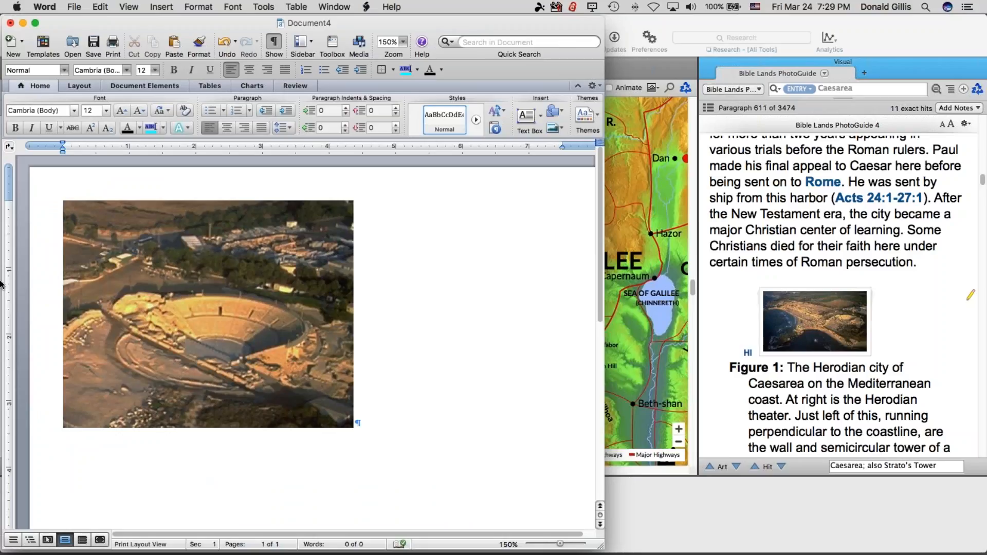
Step: Delete the pasted theater picture from the Word document and switch back to Accordance
click(227, 316)
key(BackSpace)
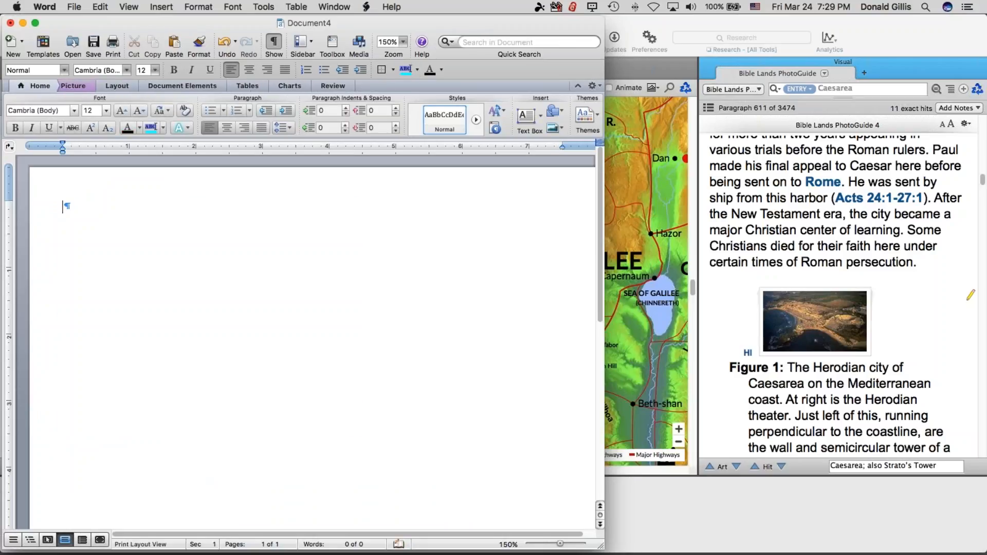
click(722, 306)
Step: Read the Figure 1 caption and the surrounding text of the Caesarea article in the PhotoGuide
scroll(970, 191, down, 5)
scroll(970, 192, down, 7)
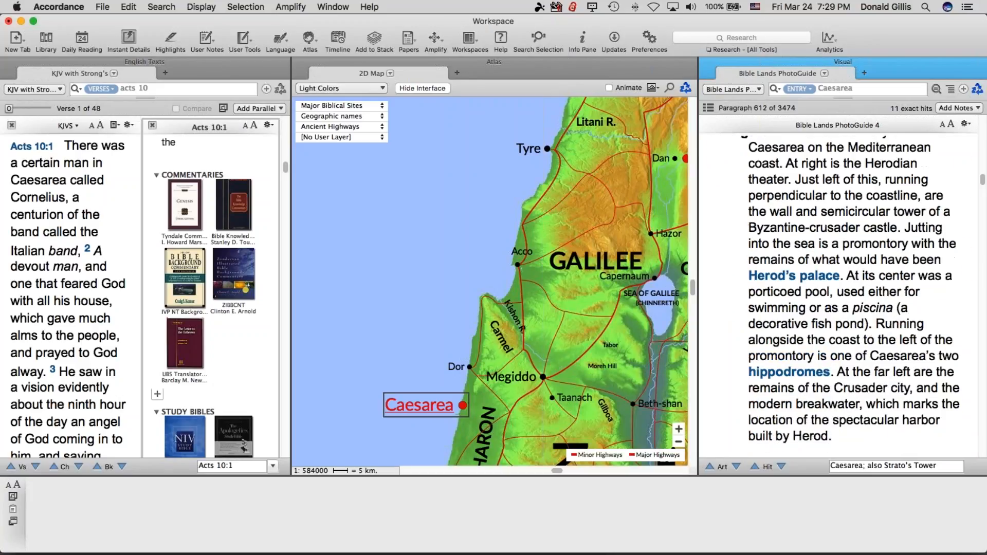
scroll(724, 303, down, 6)
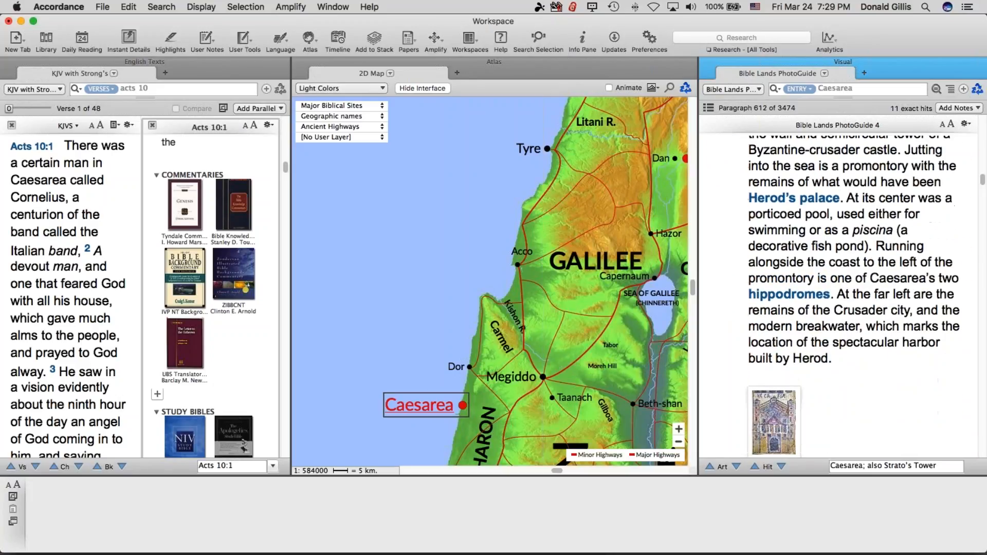
scroll(724, 302, up, 20)
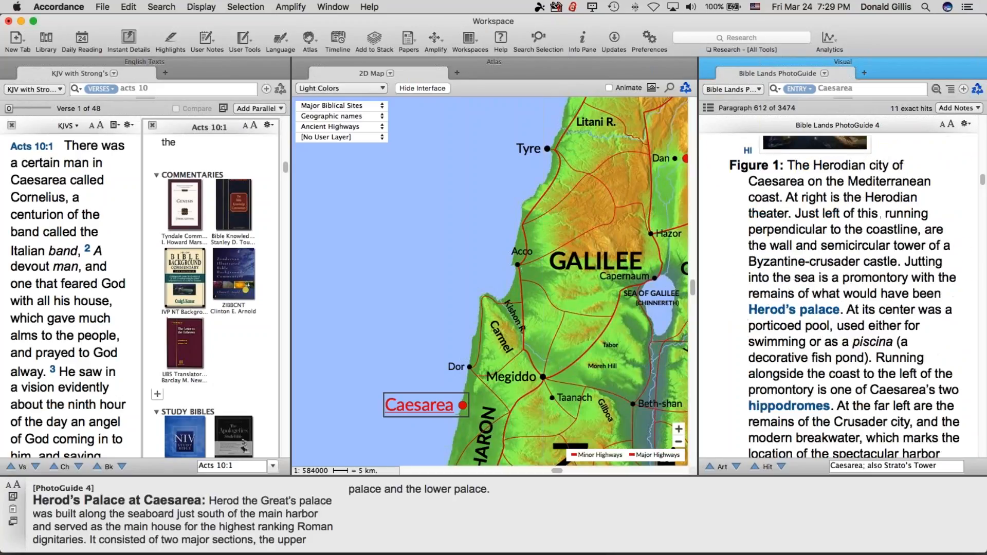
scroll(843, 296, up, 15)
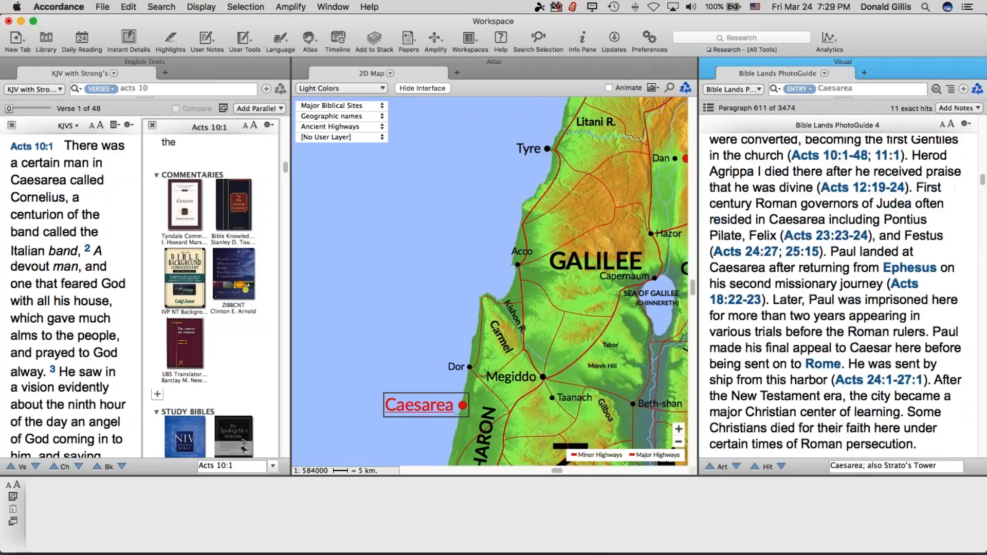
Step: Close the PhotoGuide and Atlas zones, and return to the Topics and Atlas links in the Info pane for Acts 10:1
click(708, 62)
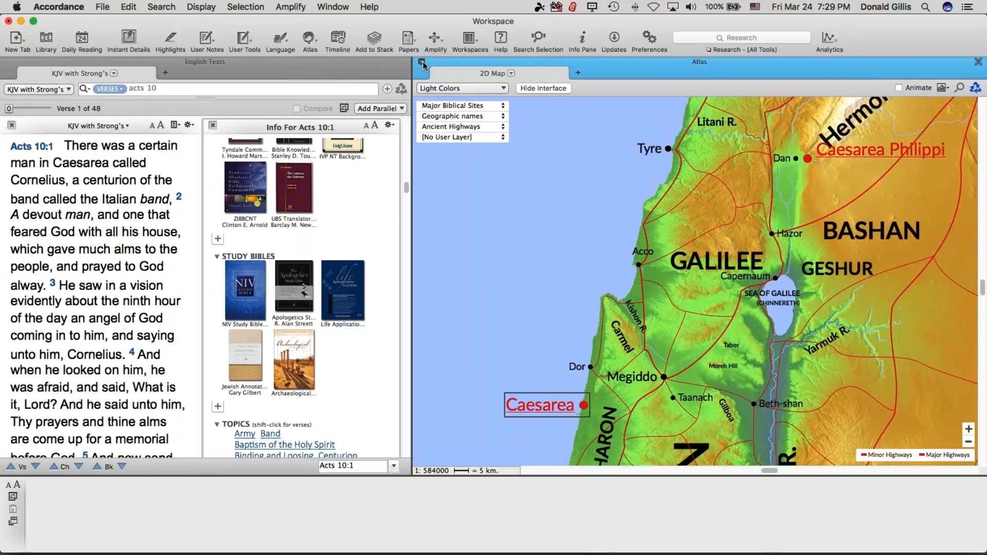
click(422, 62)
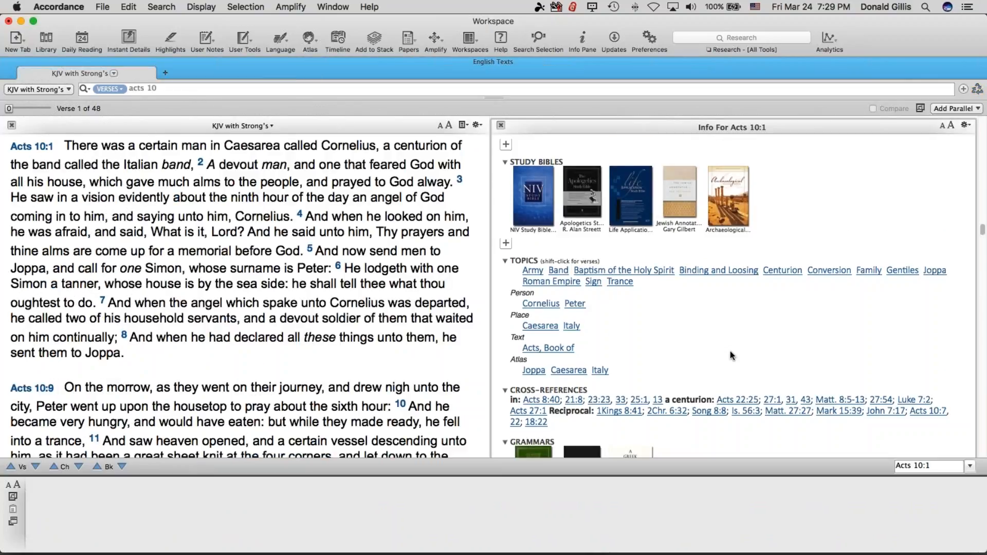
scroll(731, 350, down, 8)
scroll(595, 236, up, 3)
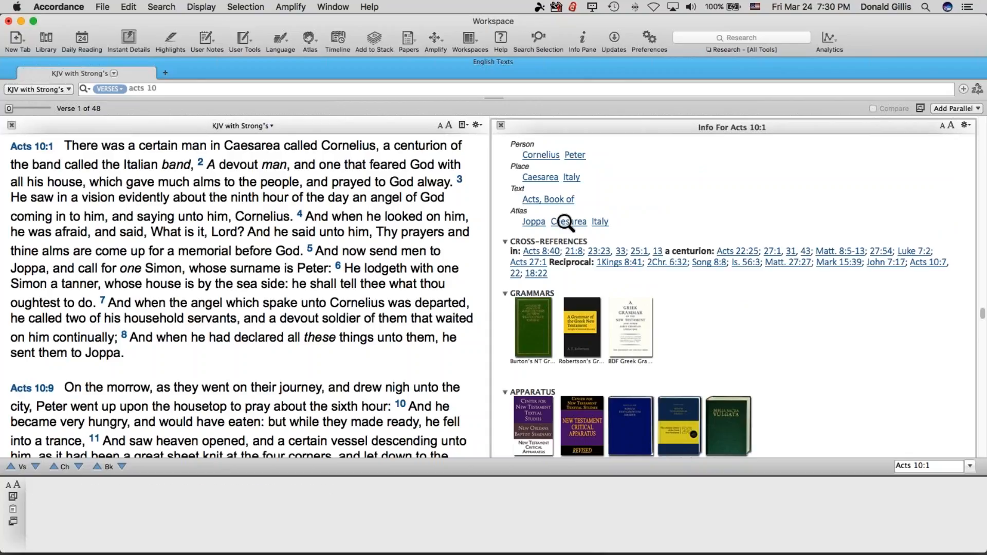
Step: Preview several cross-reference verses for Acts 10:1 in the Info pane and look over the resources listed below them
mouse_move(636, 260)
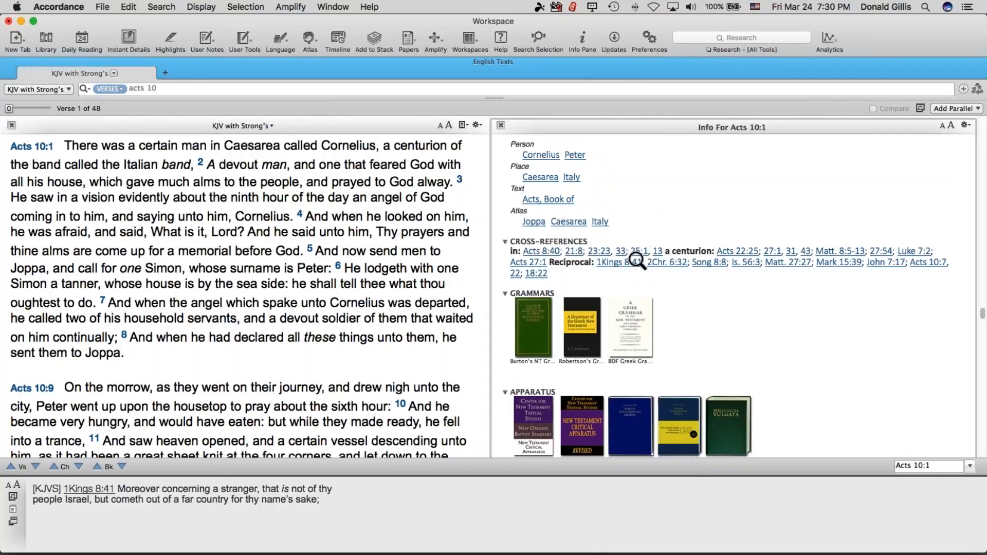
mouse_move(805, 252)
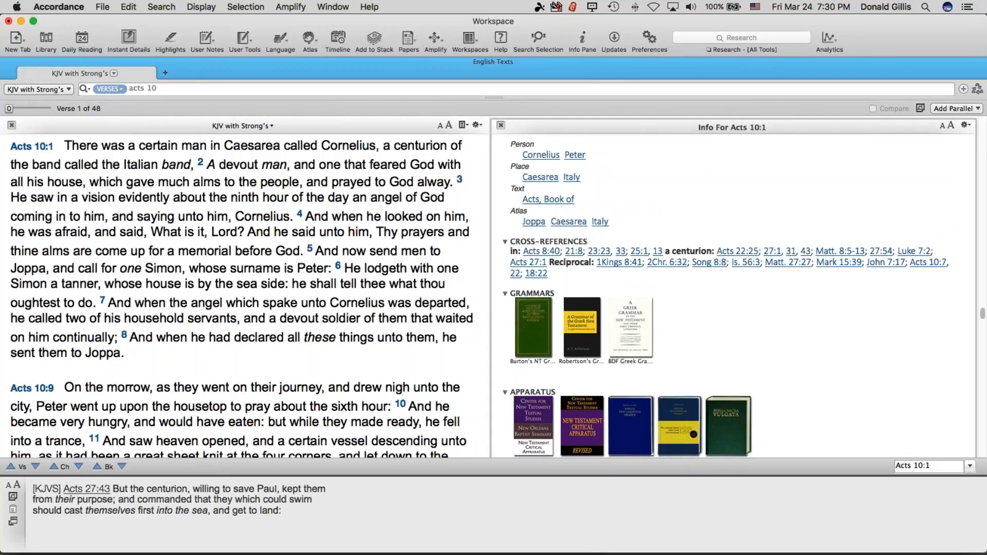
scroll(774, 216, down, 1)
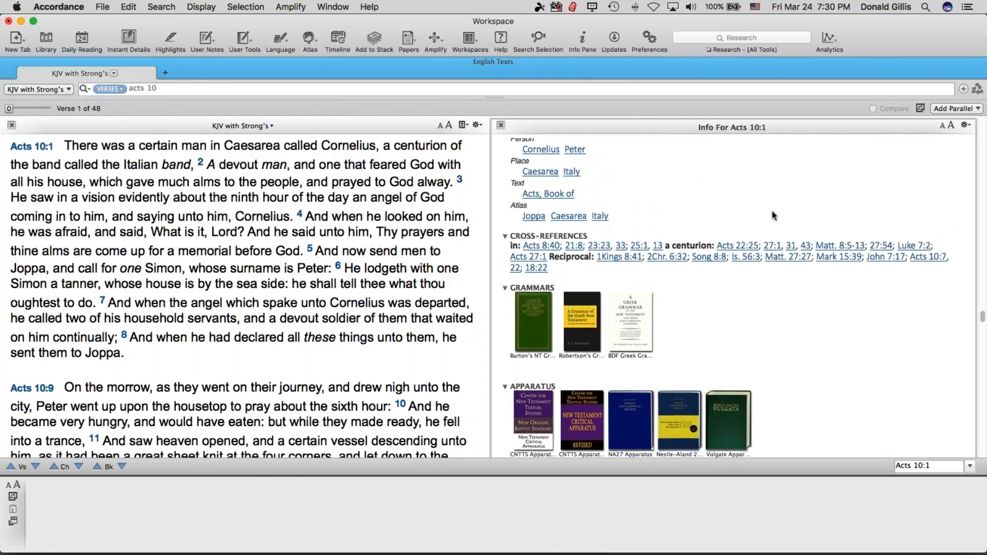
scroll(773, 216, down, 5)
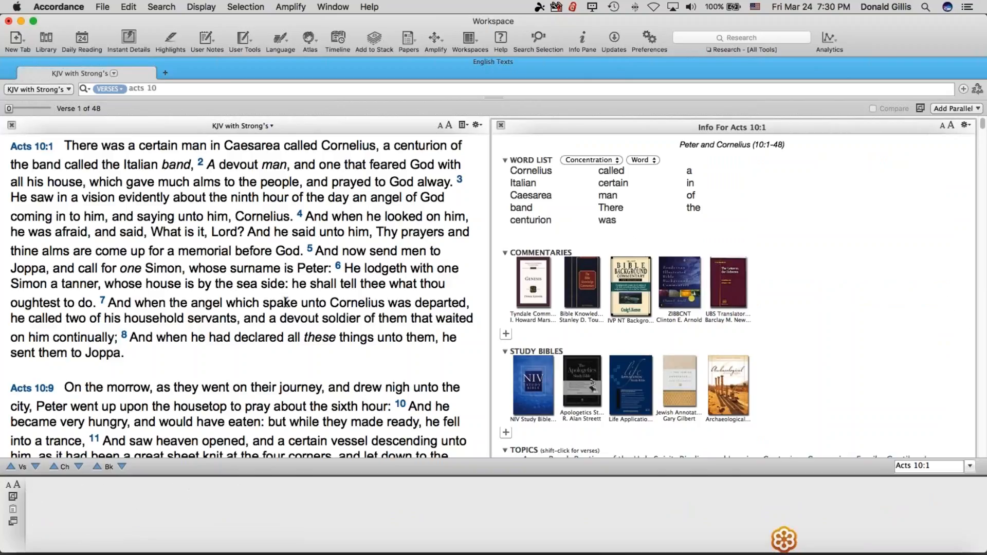
Step: Open the Tyndale Commentary at its Acts 10:1 note from the Info pane's commentaries and look over the passage
mouse_move(525, 294)
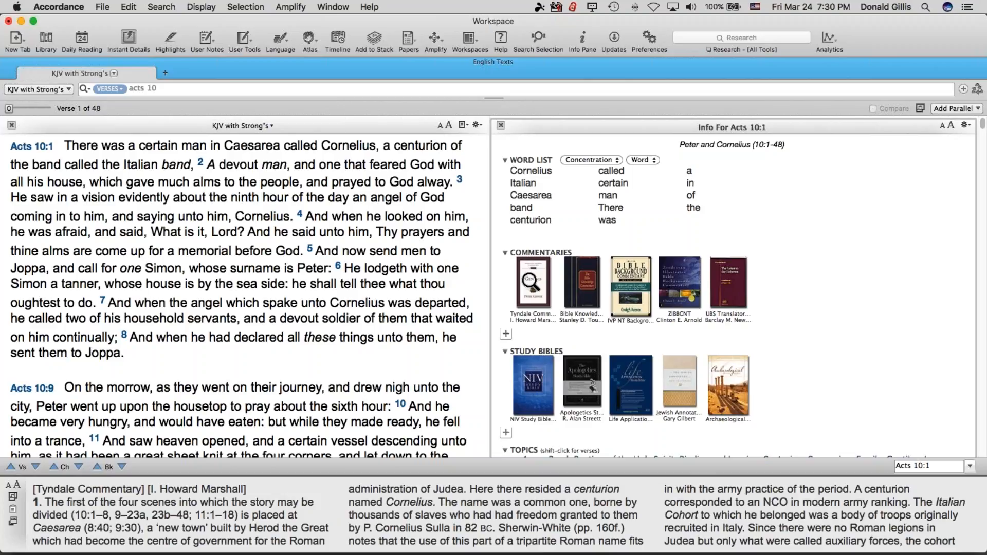
click(531, 281)
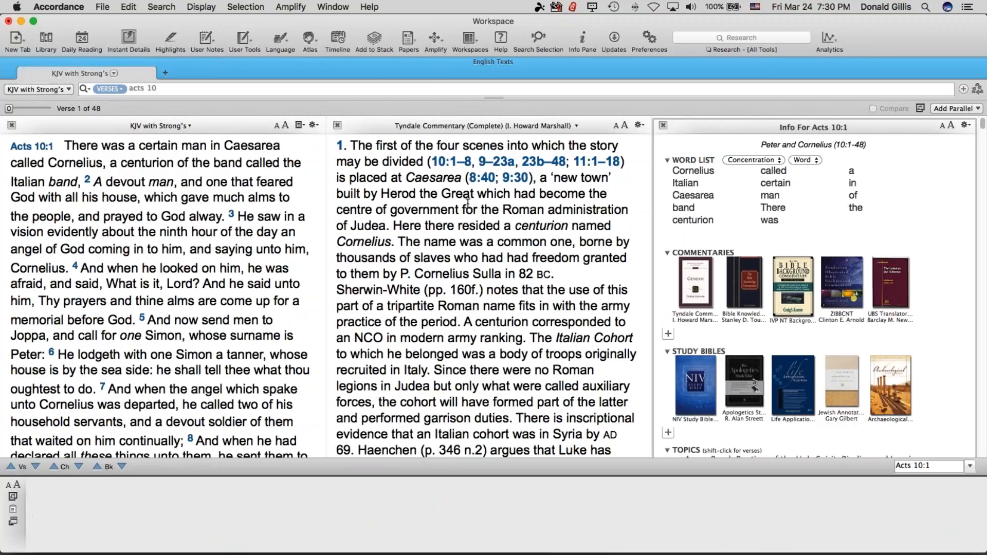
click(467, 202)
scroll(468, 202, up, 3)
scroll(468, 202, down, 3)
scroll(488, 288, down, 1)
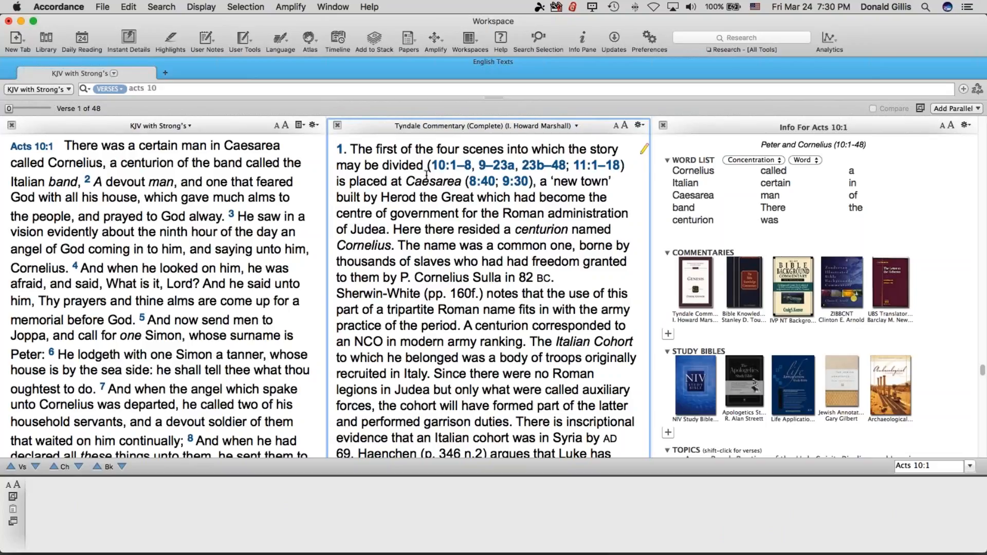
Step: Copy the Tyndale Commentary passage from "The first of the four scenes" through "82 BC." and paste it into the blank Word document
drag(350, 149, 651, 277)
key(super+c)
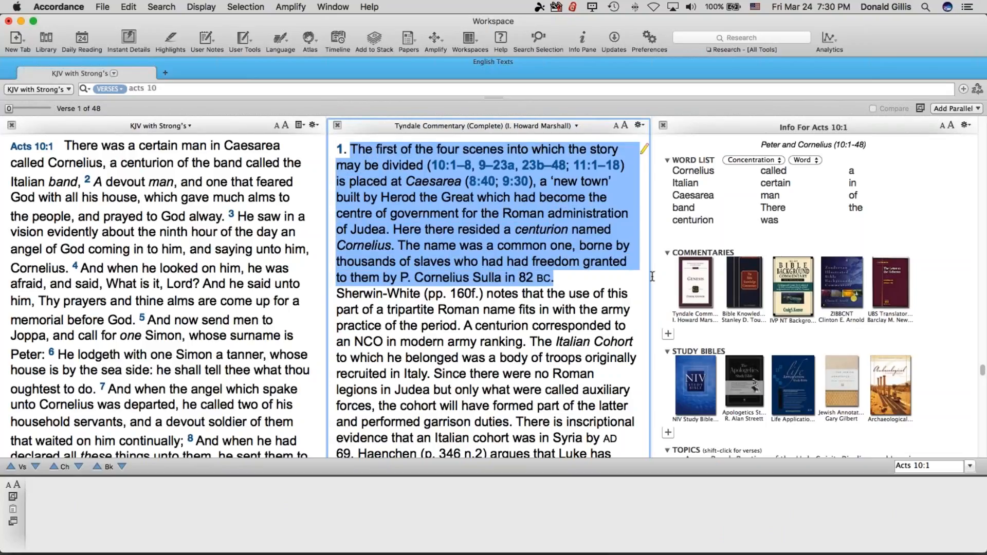
right_click(506, 216)
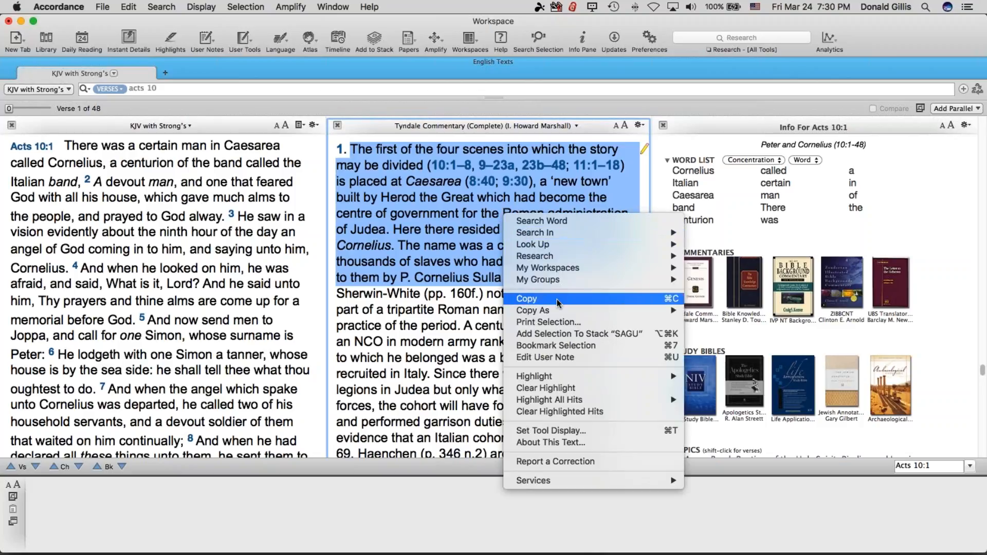
mouse_move(557, 309)
click(733, 322)
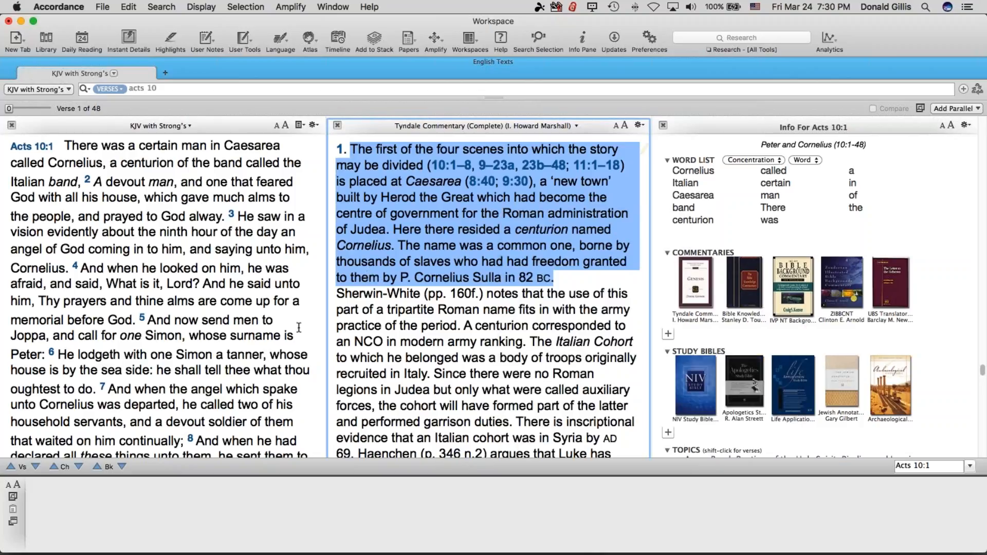
key(super+Tab)
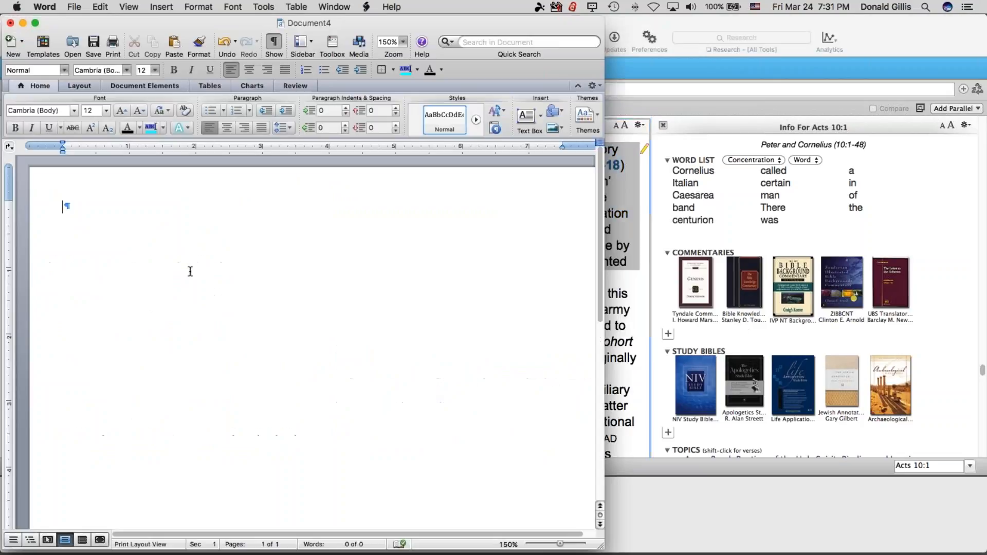
key(super+v)
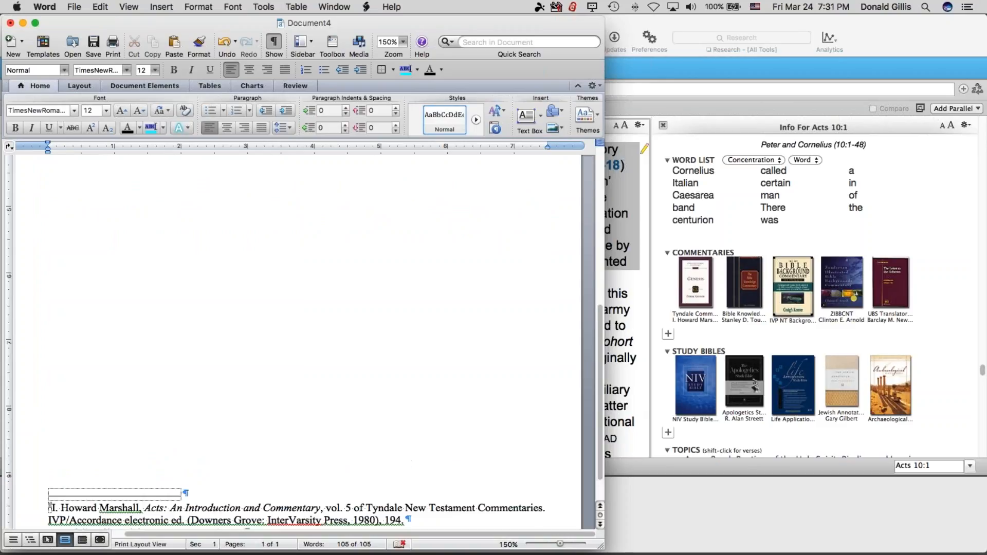
Step: Return to Accordance and close the Tyndale Commentary pane
click(636, 353)
click(585, 278)
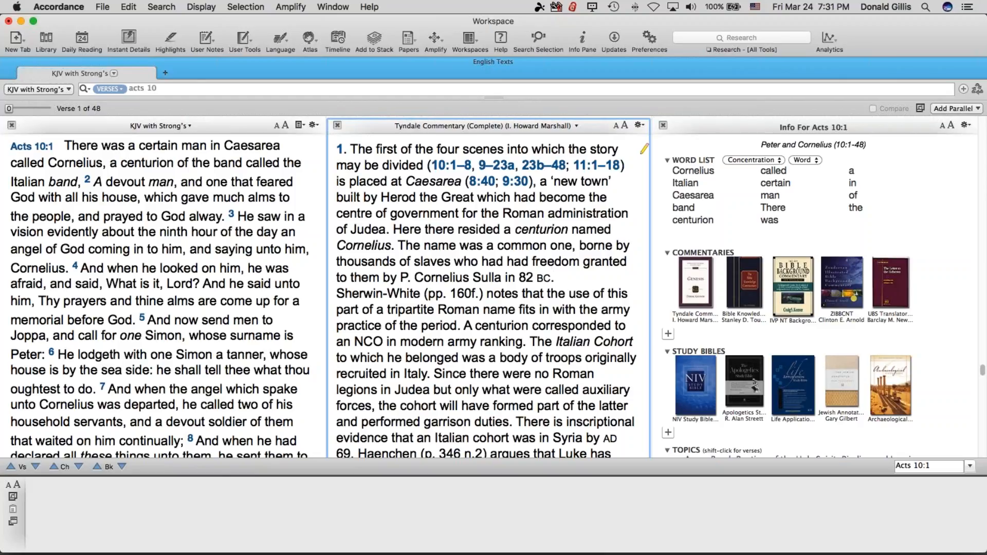
click(337, 125)
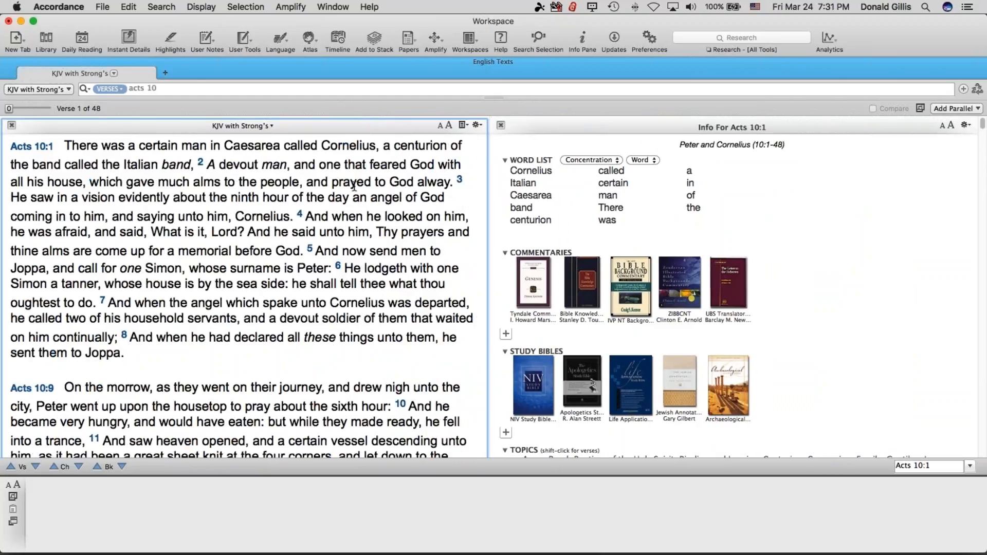
Step: Preview the Info pane resources for Acts 10:1, and open the NIV Study Bible note to read it before closing its pane
mouse_move(366, 335)
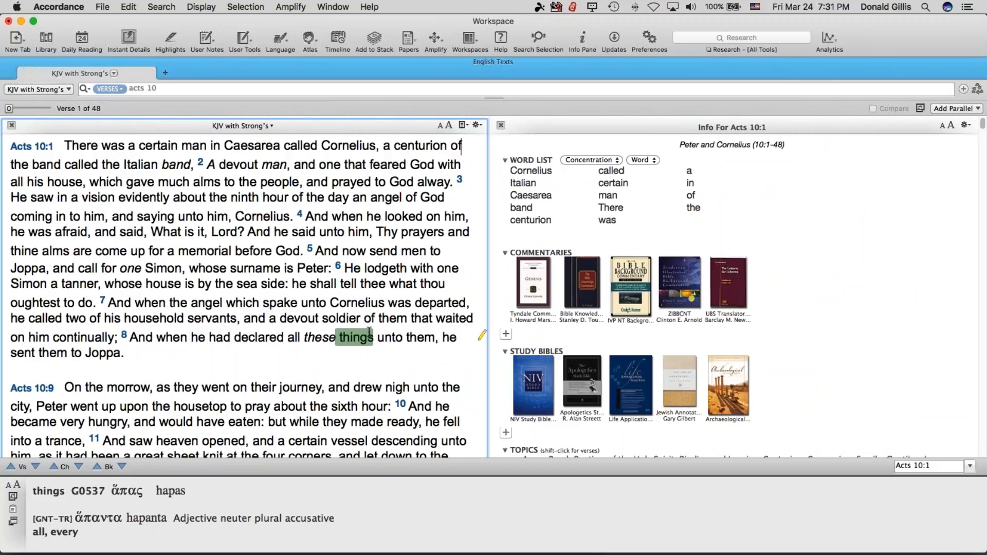
key(XF86AudioRaiseVolume)
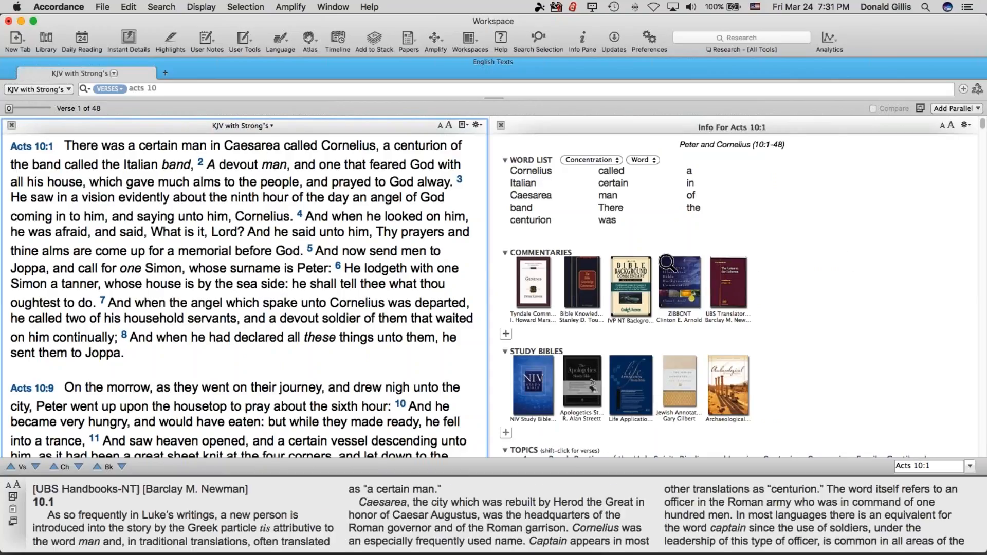
mouse_move(531, 394)
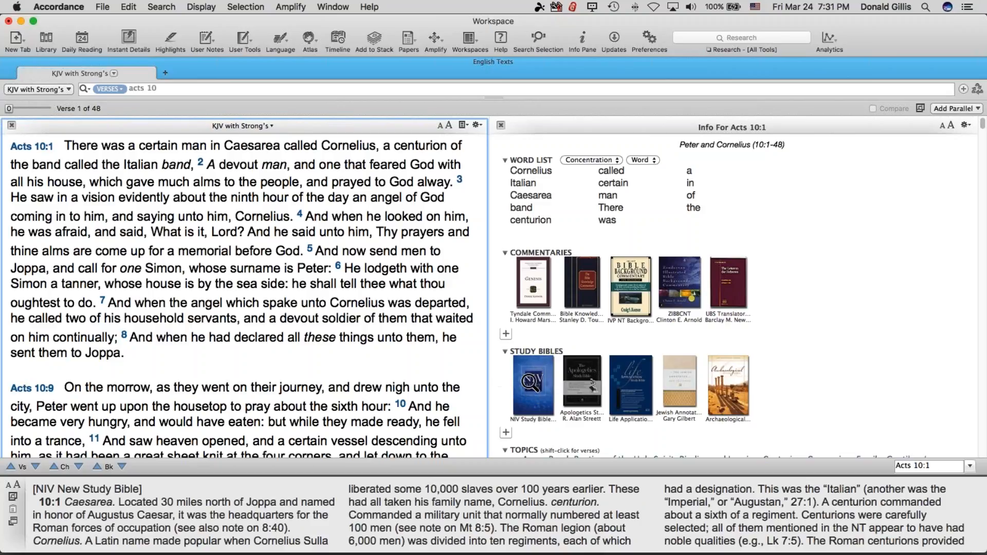
click(530, 382)
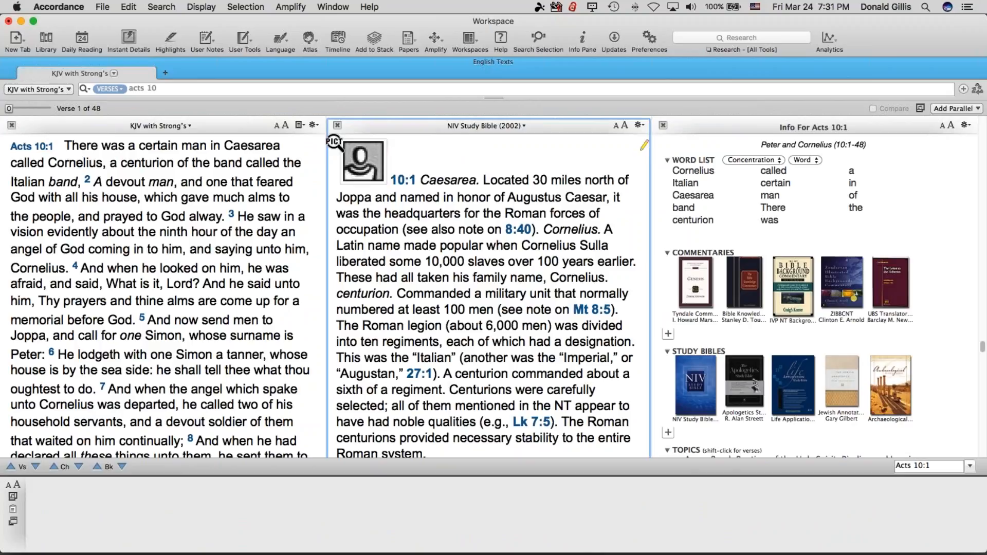
click(338, 126)
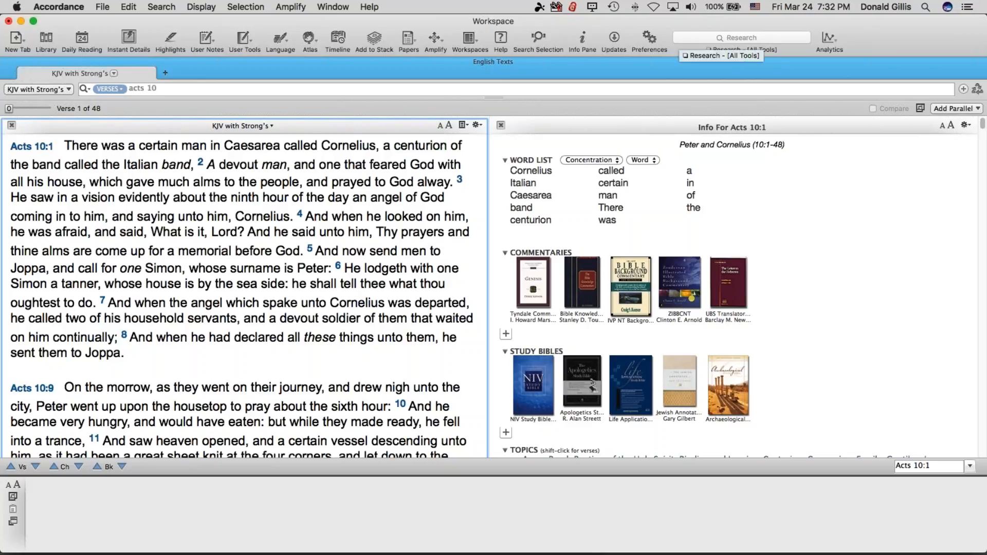
Step: Research Acts 10:1 in [All Tools] from the verse reference, and show the Dict. of the Later NT and IVP NT Background Commentary hits
mouse_move(36, 148)
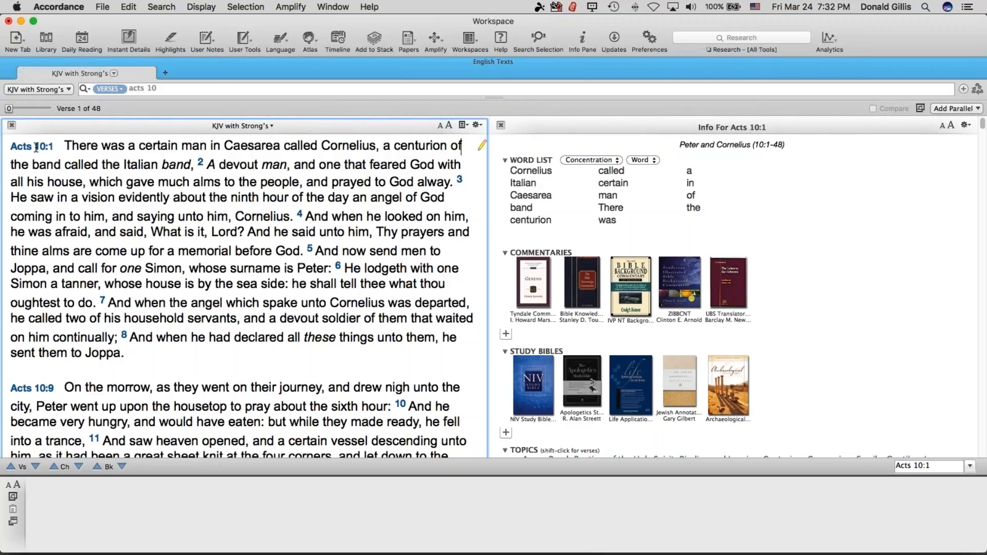
right_click(36, 148)
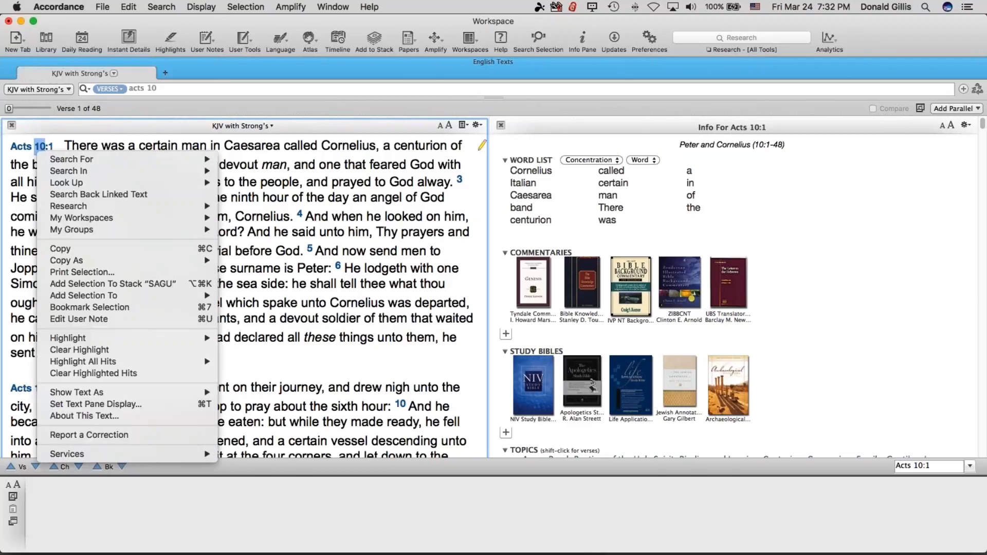
mouse_move(62, 207)
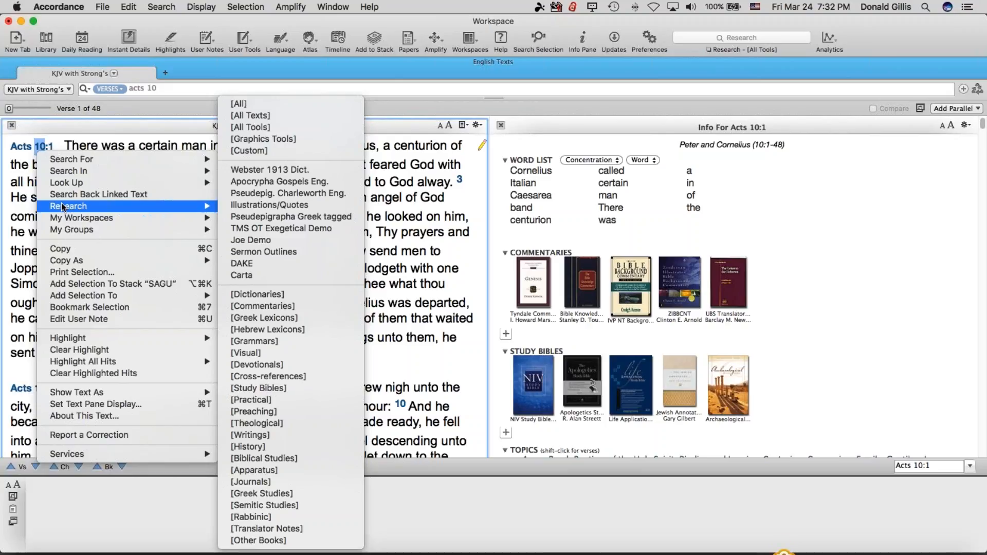
click(245, 128)
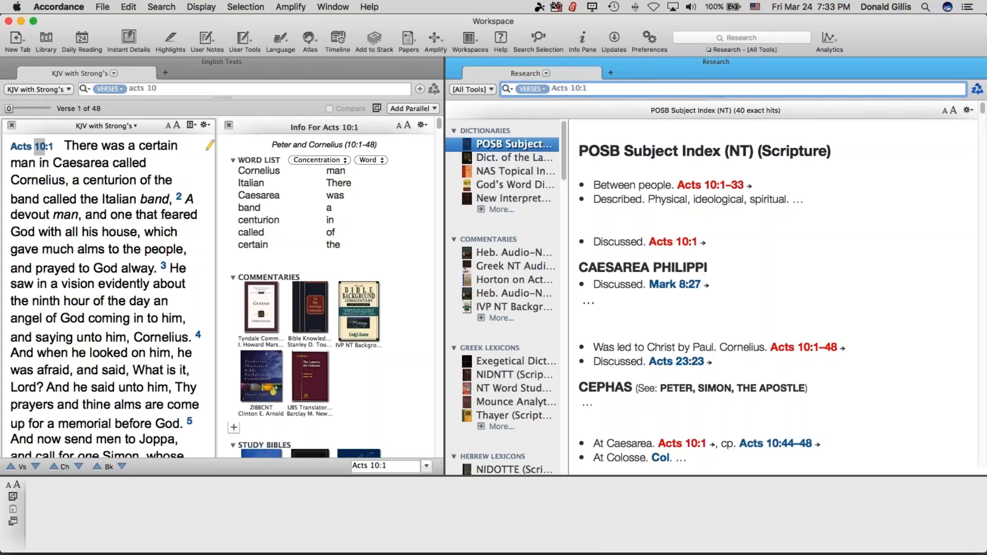
click(485, 158)
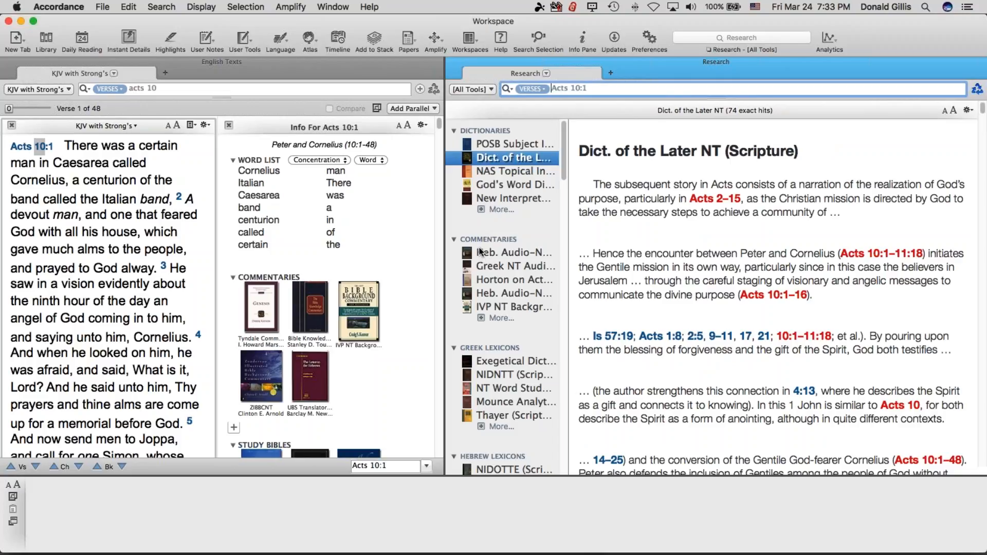
click(485, 308)
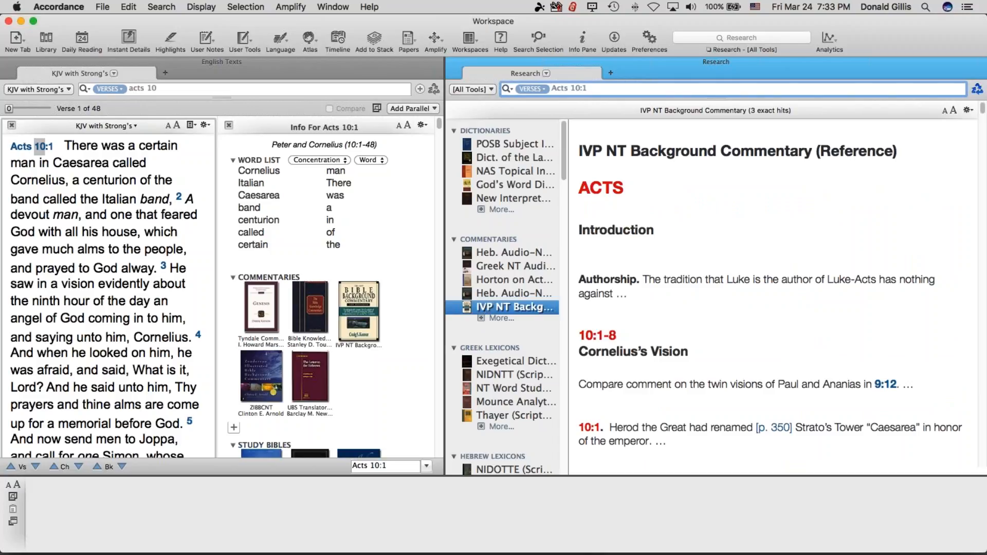
Step: Expand the 10:1-8 Cornelius's Vision hit and view it in the full IVP NT Background Commentary, closing that commentary zone again
mouse_move(593, 340)
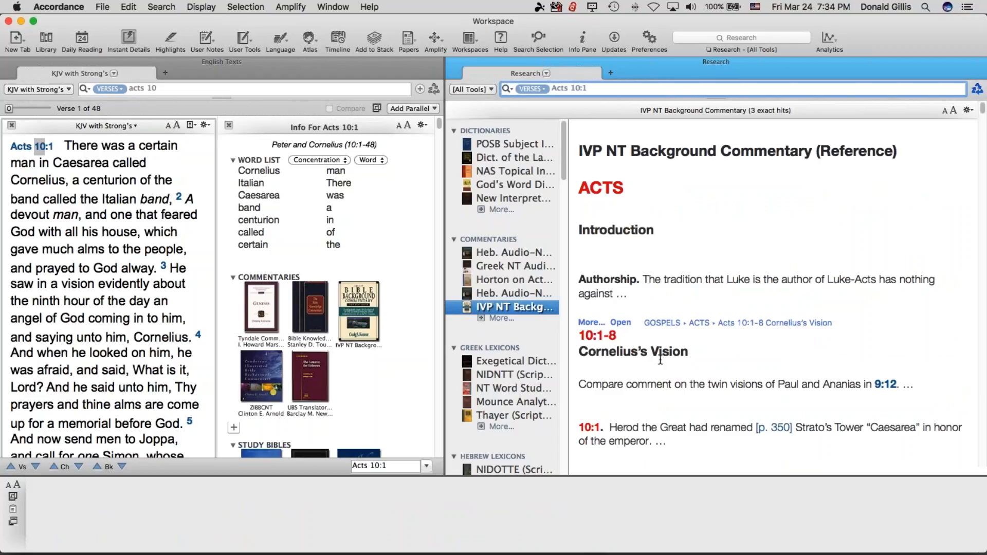
click(592, 324)
scroll(651, 347, down, 3)
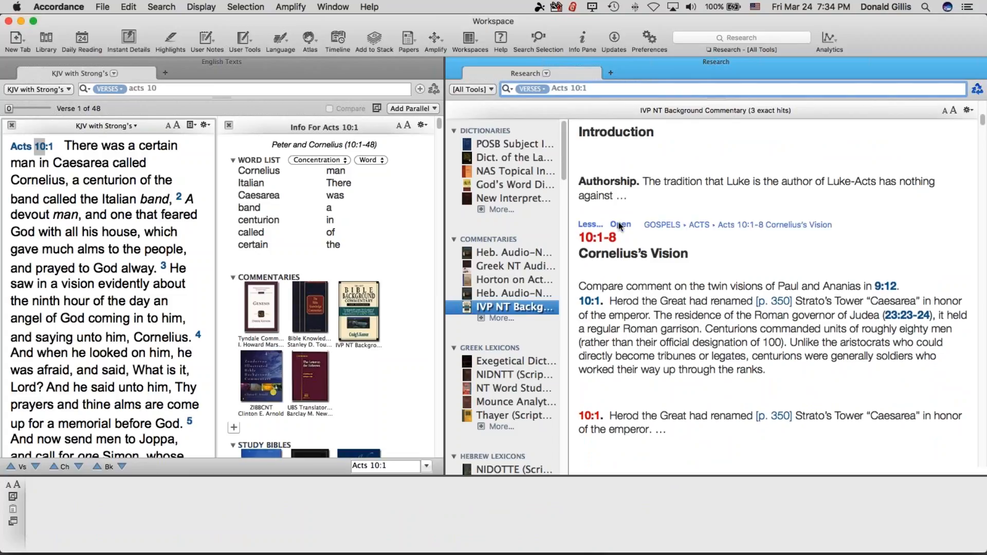
click(619, 225)
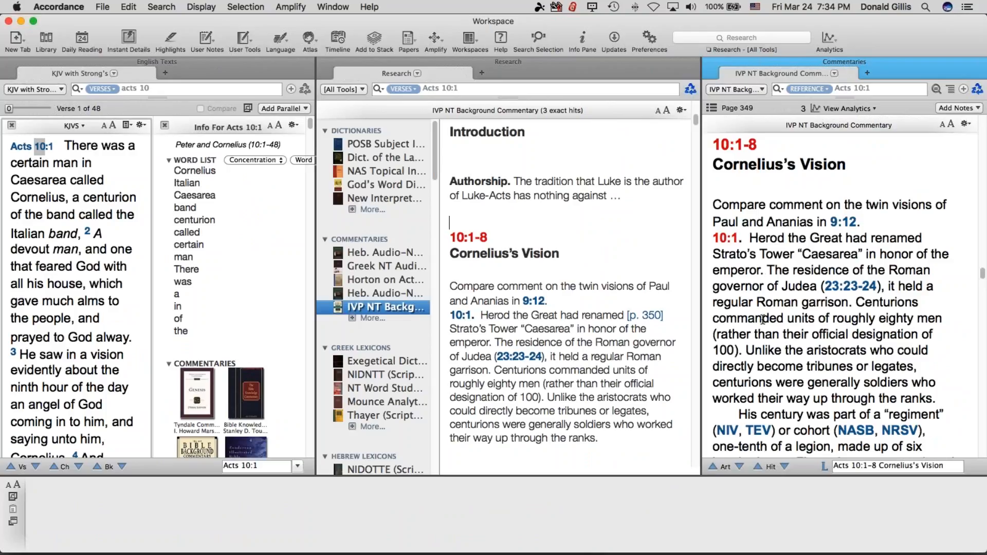
click(712, 61)
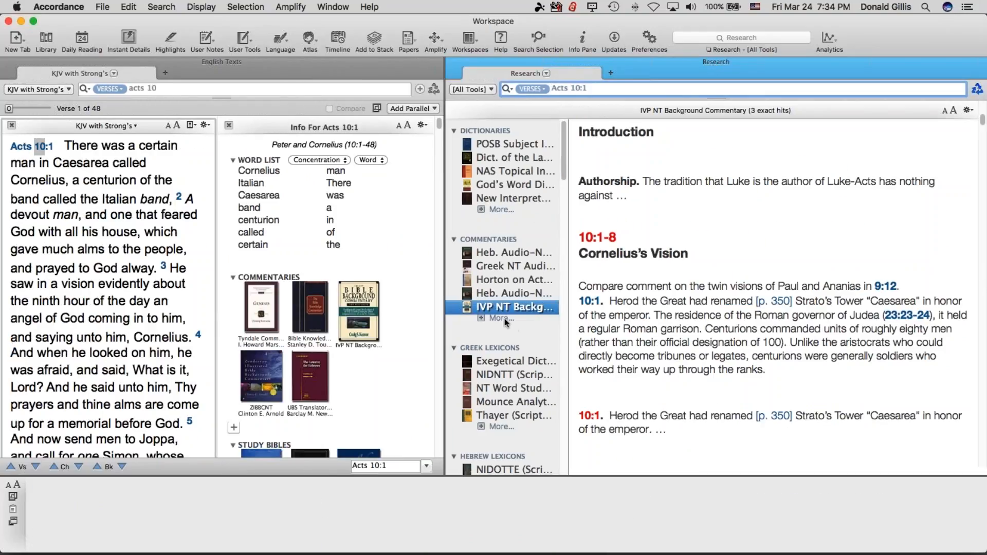
Step: Browse the remaining research hits through the Exegetical Dict. of NT, and close the Research zone
scroll(634, 297, down, 5)
scroll(633, 297, down, 15)
scroll(771, 298, up, 10)
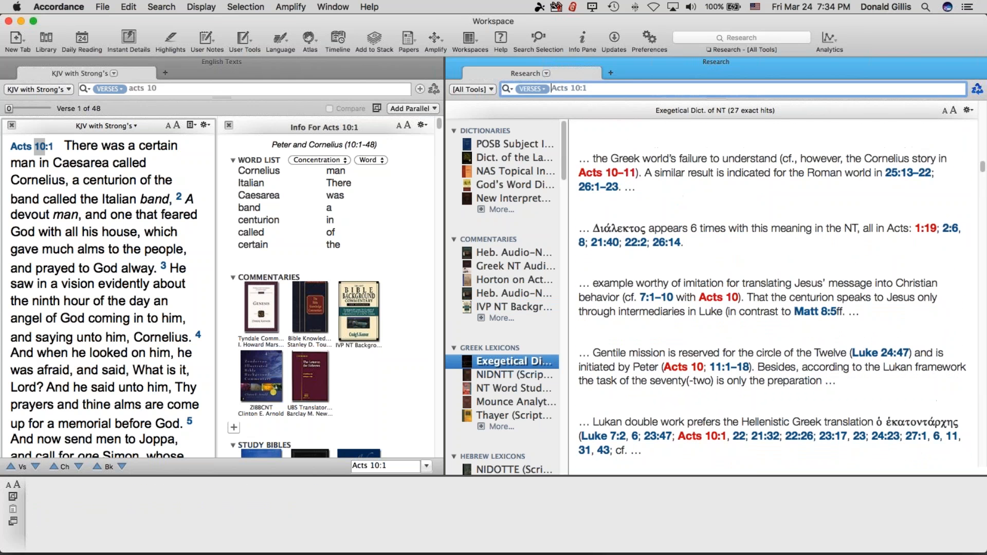
click(455, 61)
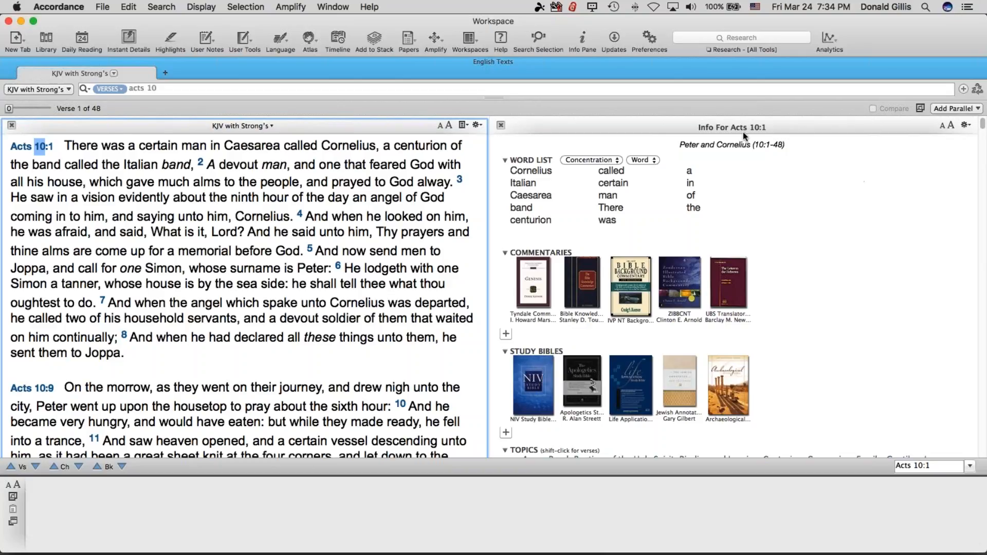
Step: Research "acts" as English content in the Illustrations/Quotes group, and show the Gathered Gold: Quotations hits
click(680, 39)
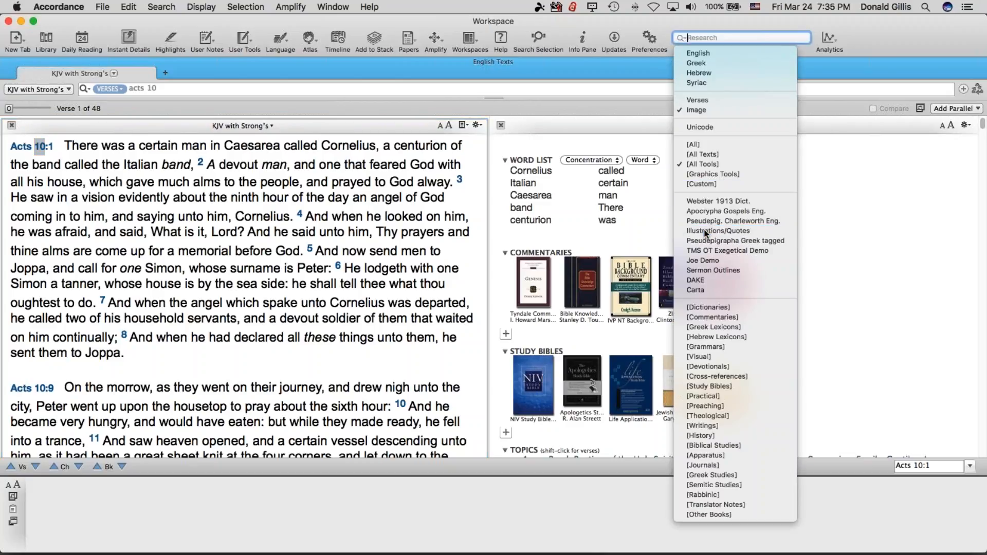
click(705, 232)
click(680, 38)
click(696, 53)
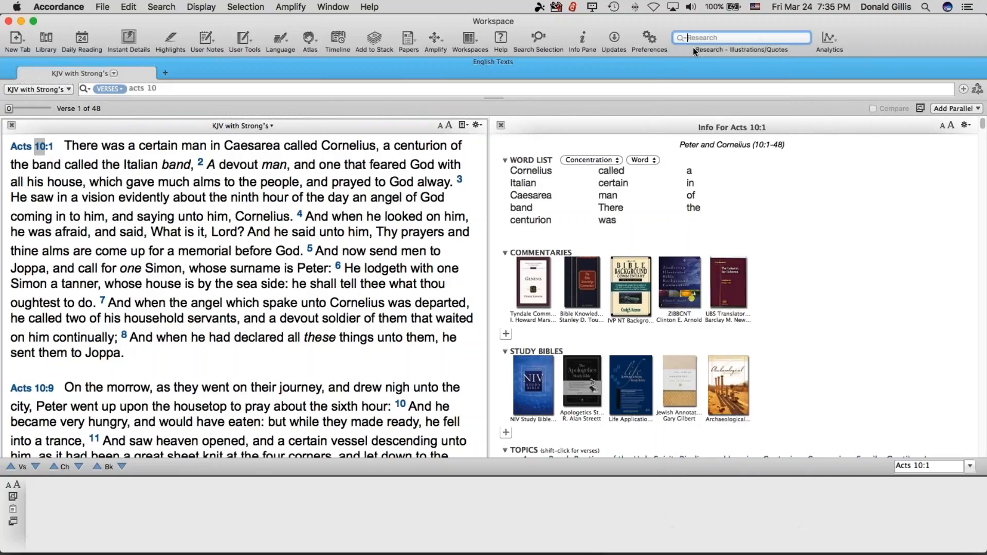
click(680, 37)
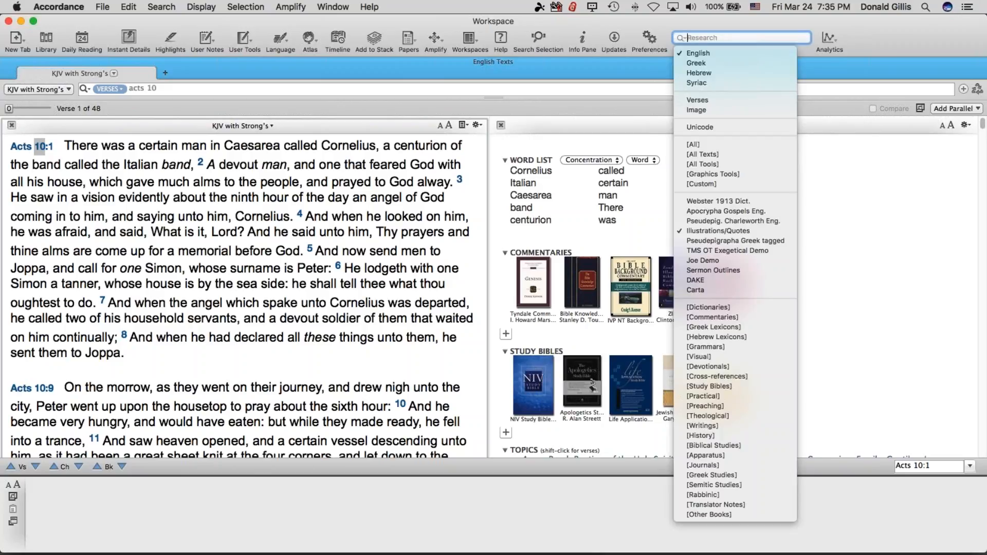
click(705, 40)
text(acts)
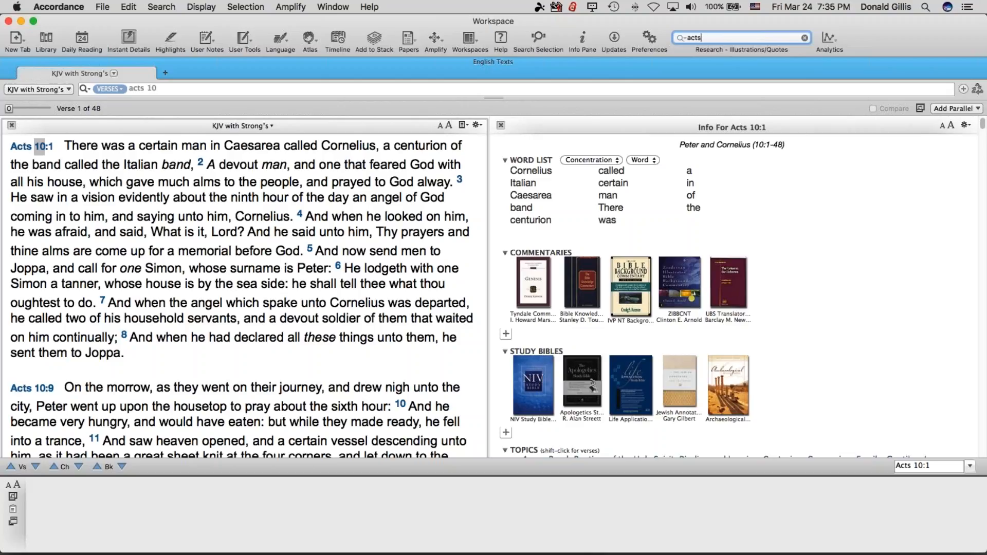
key(Return)
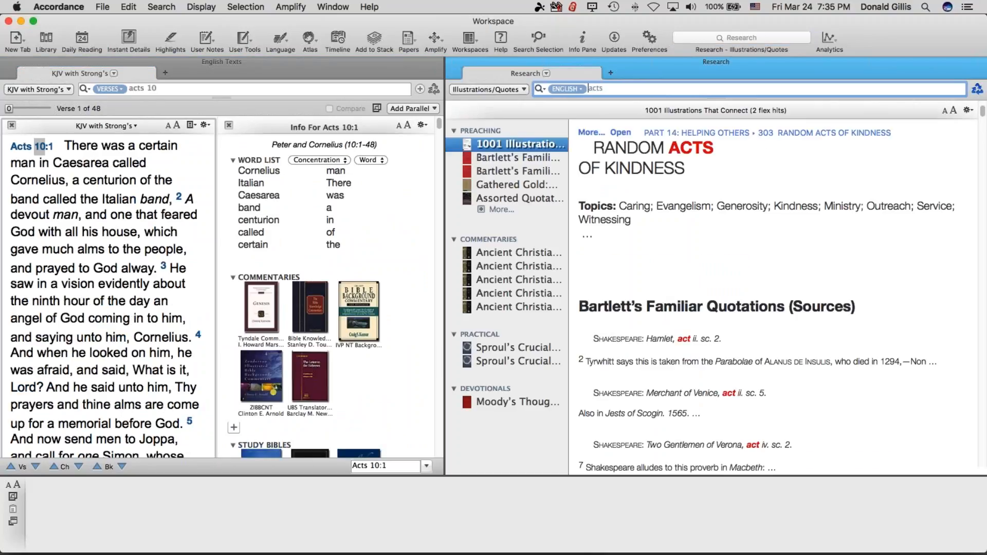
click(525, 185)
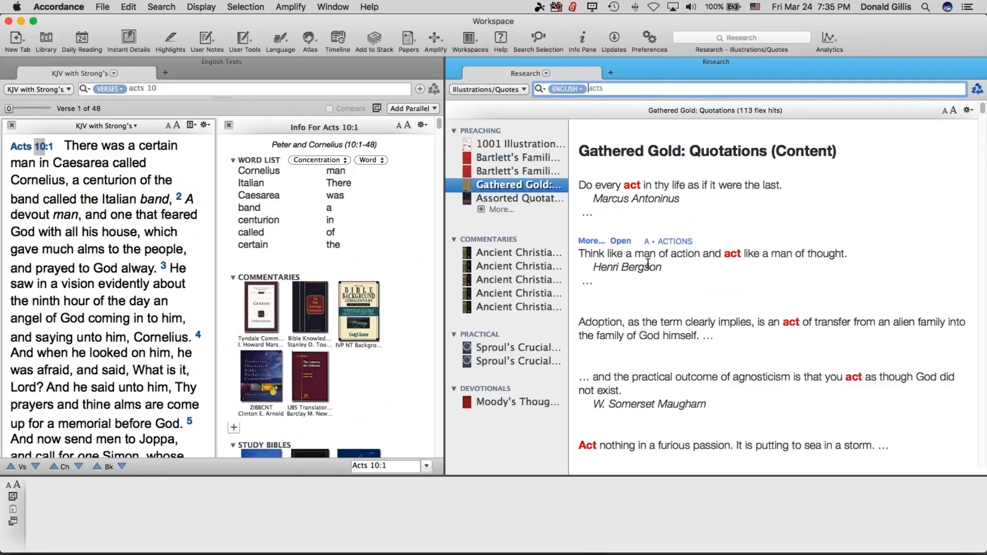
Step: Research "acts" as Verses in the Illustrations/Quotes group, and place its results tab ahead of the English-content one
click(689, 38)
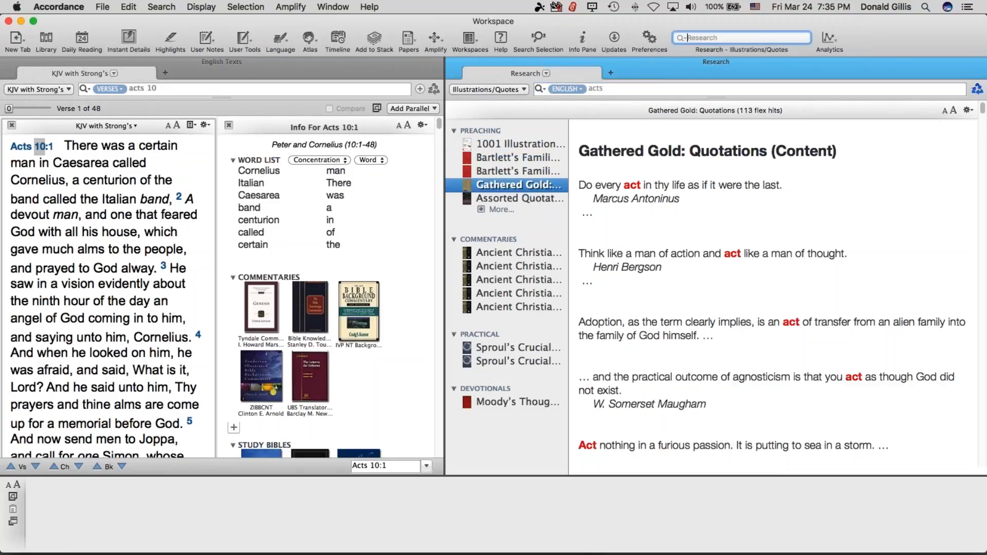
click(682, 36)
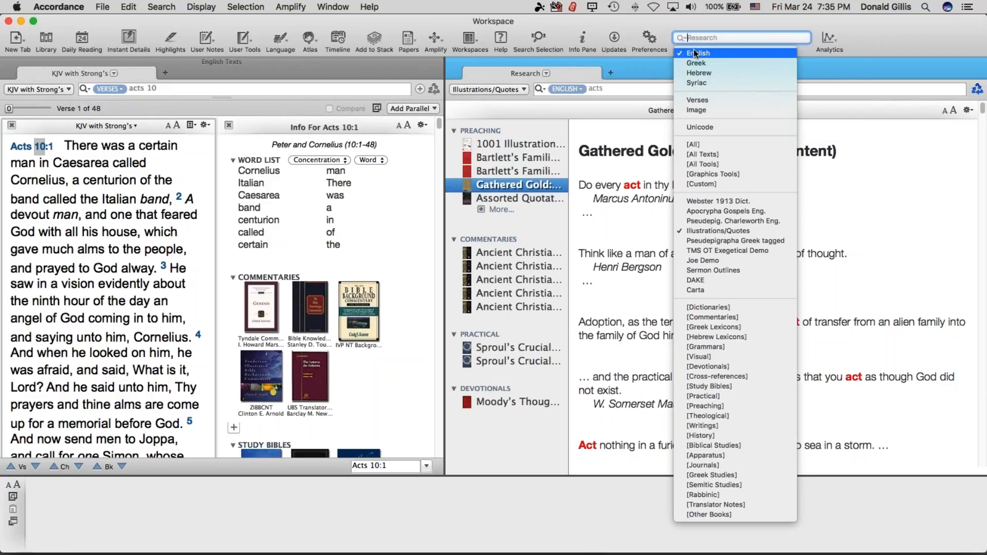
click(716, 101)
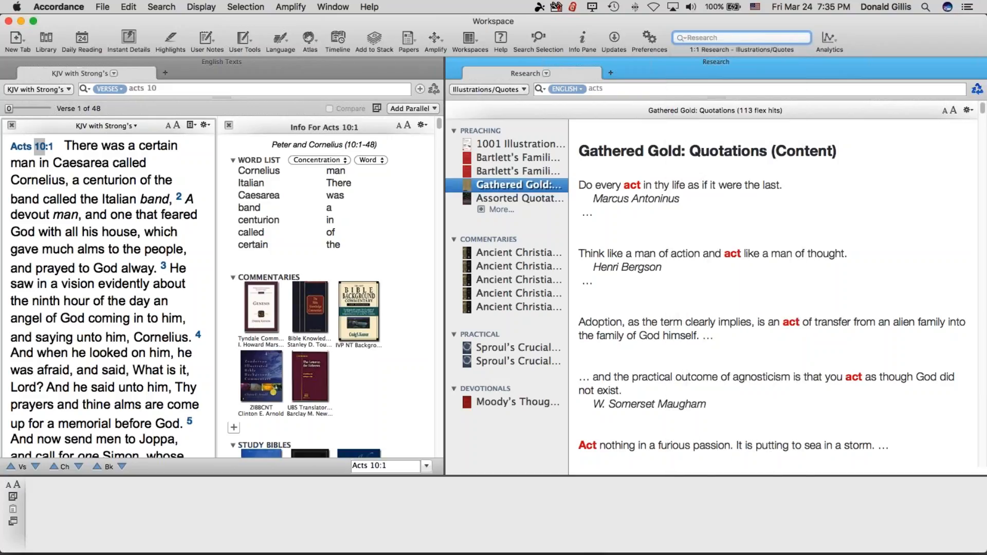
text(acts)
key(Return)
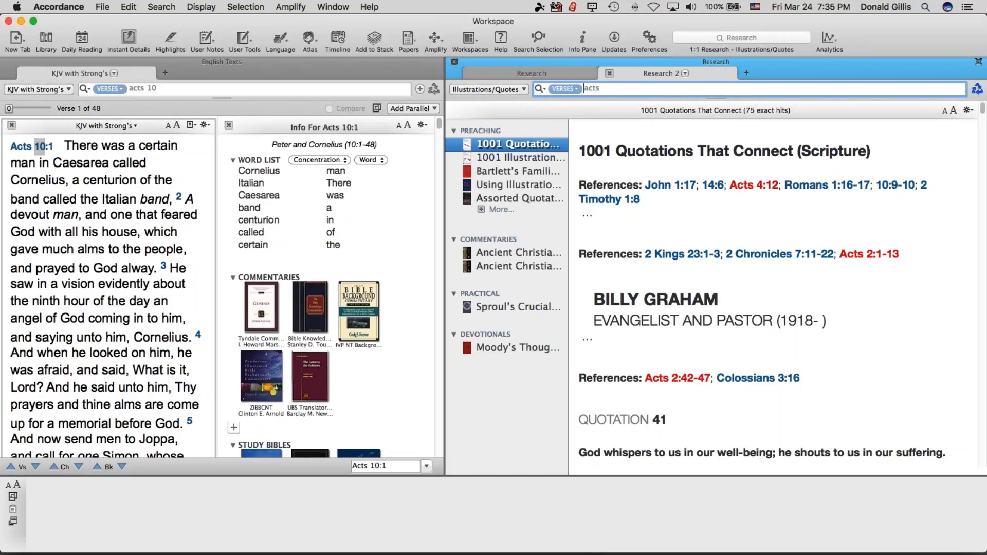
drag(665, 72, 530, 72)
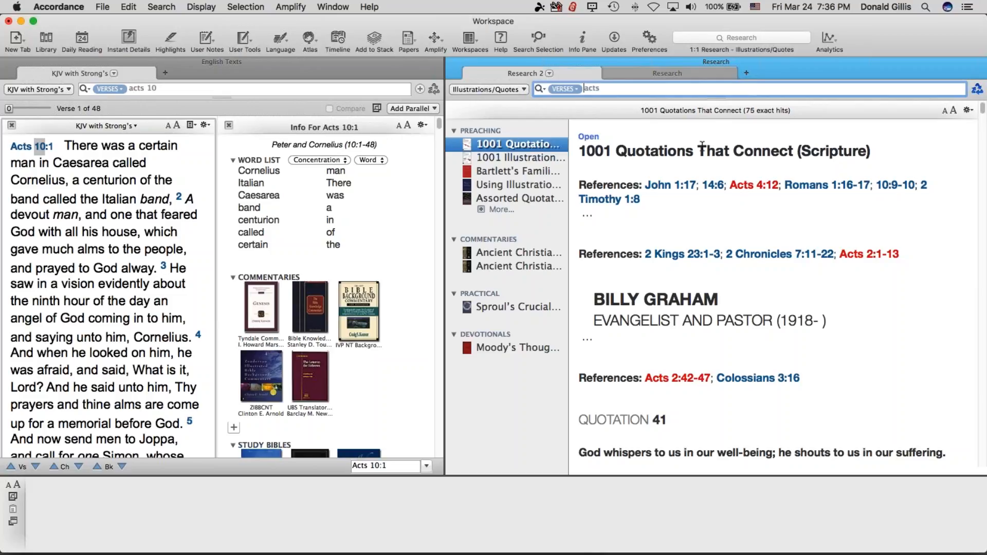
Step: Open the saved Illustrations-Quotes workspace
click(469, 39)
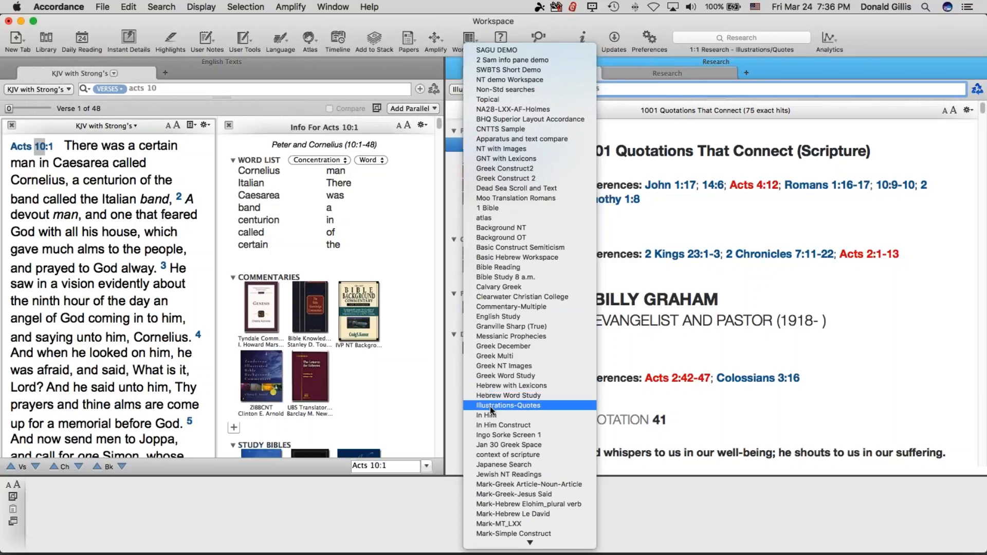
mouse_move(506, 551)
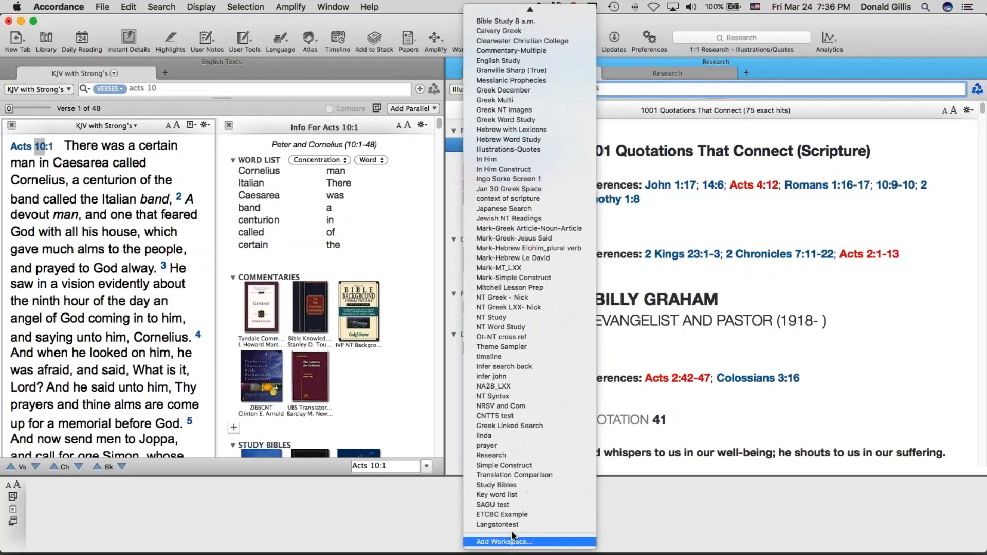
click(536, 150)
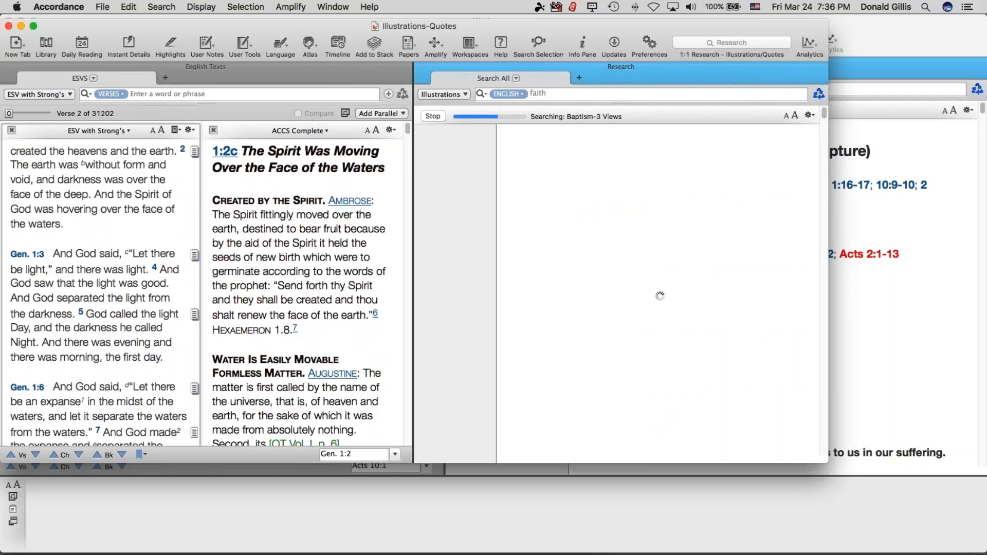
Step: Scroll the ESV with Strong's text through Genesis 1 alongside the ACCS Complete commentary, and close the Illustrations-Quotes workspace
double_click(134, 165)
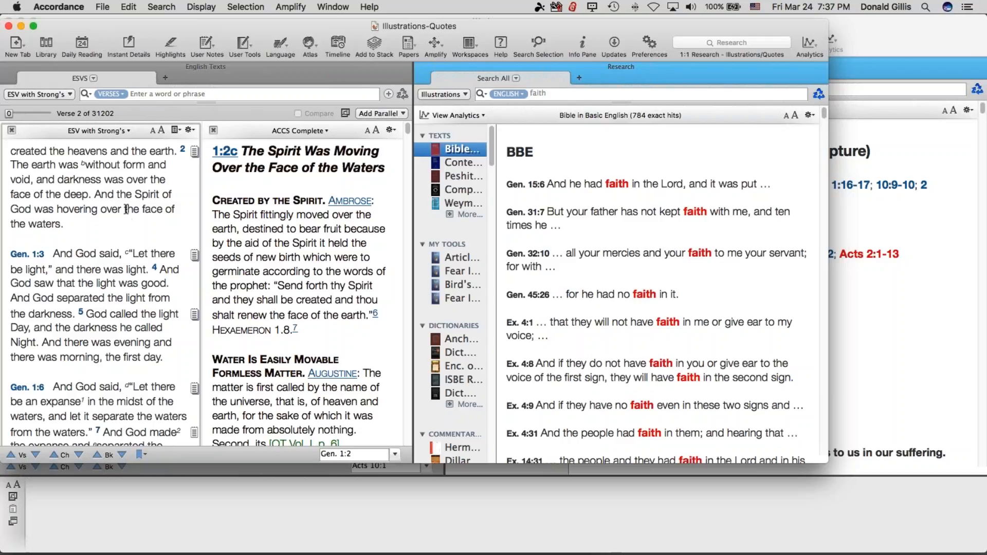
scroll(126, 209, down, 1)
scroll(127, 215, down, 10)
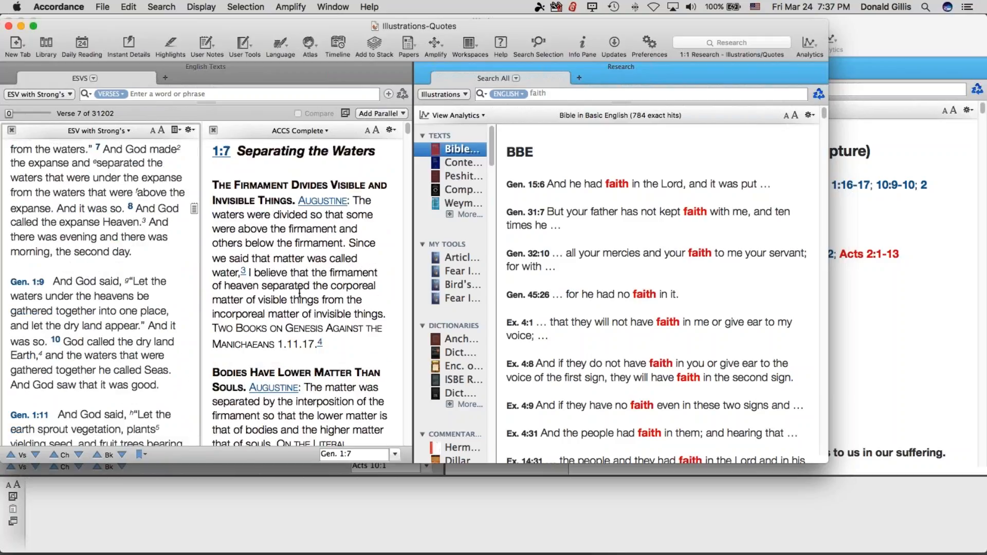
click(299, 293)
scroll(77, 249, down, 9)
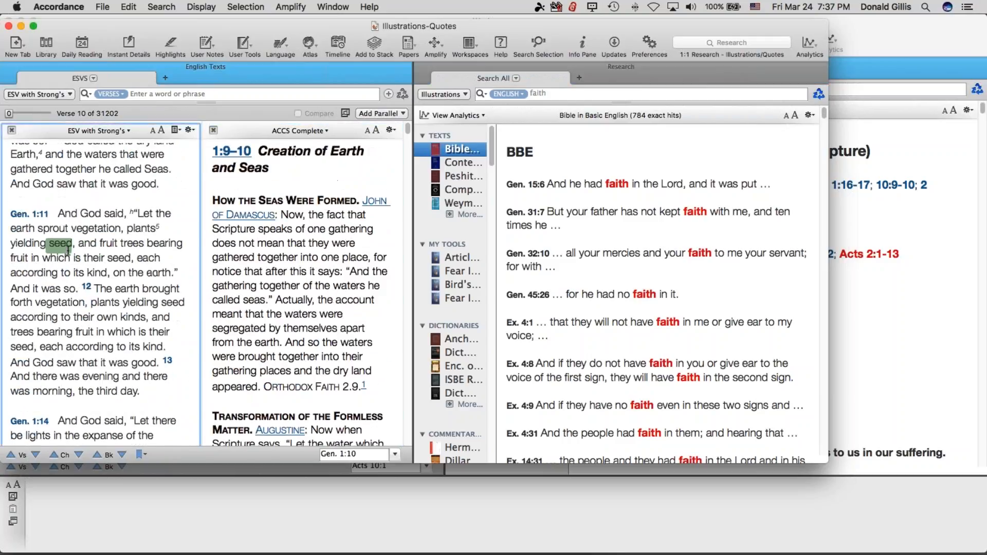
scroll(68, 249, down, 6)
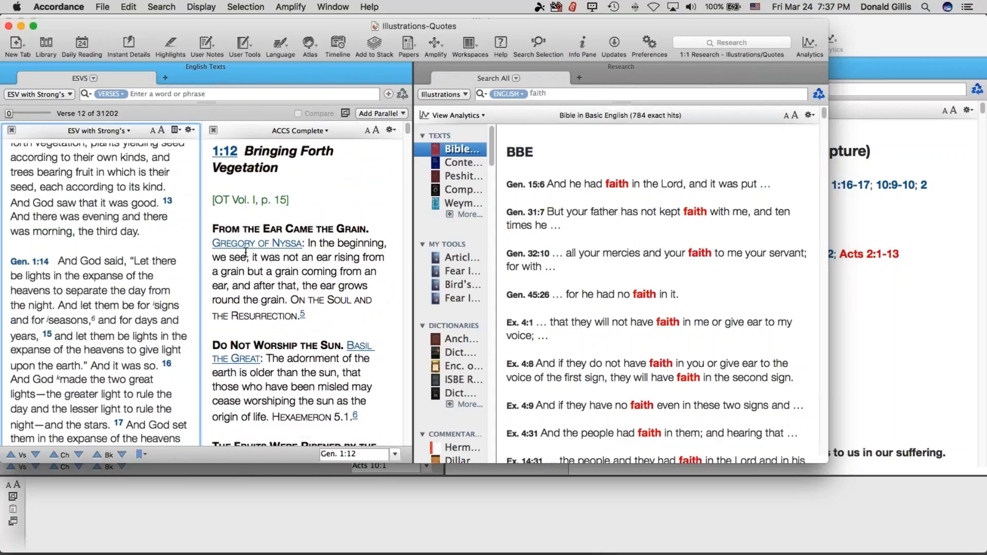
double_click(95, 274)
scroll(95, 274, down, 6)
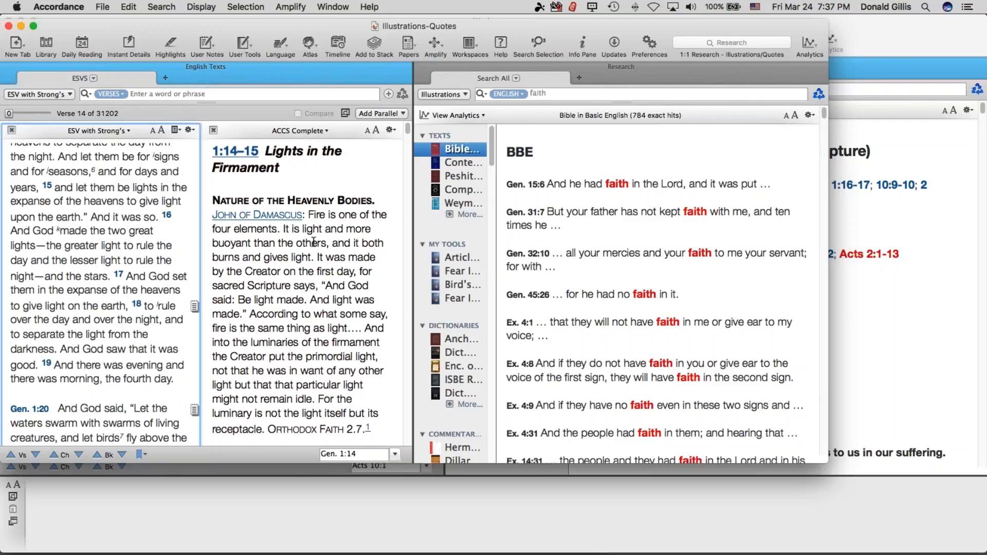
mouse_move(566, 383)
click(8, 26)
mouse_move(254, 339)
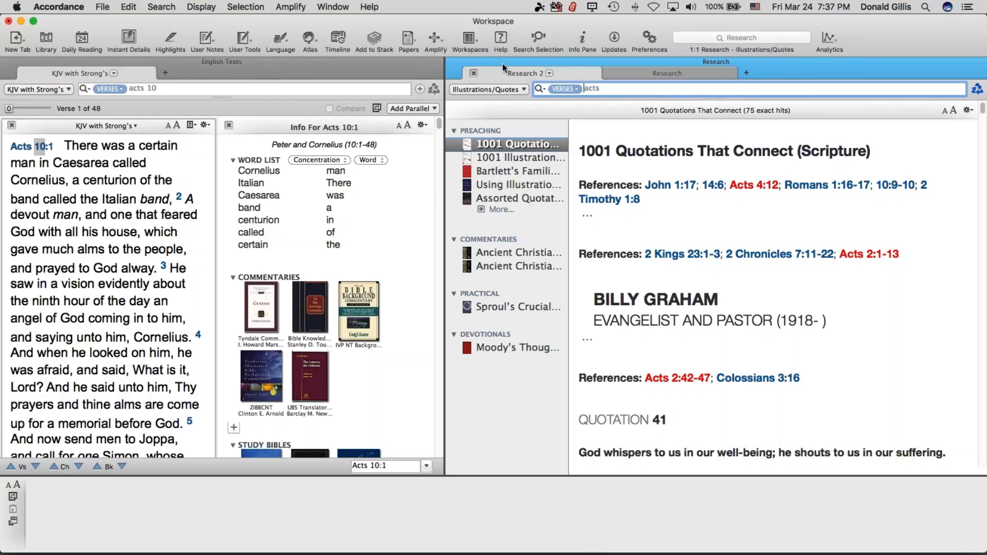
Step: Close the English-content Research tab and the whole Research zone
click(608, 73)
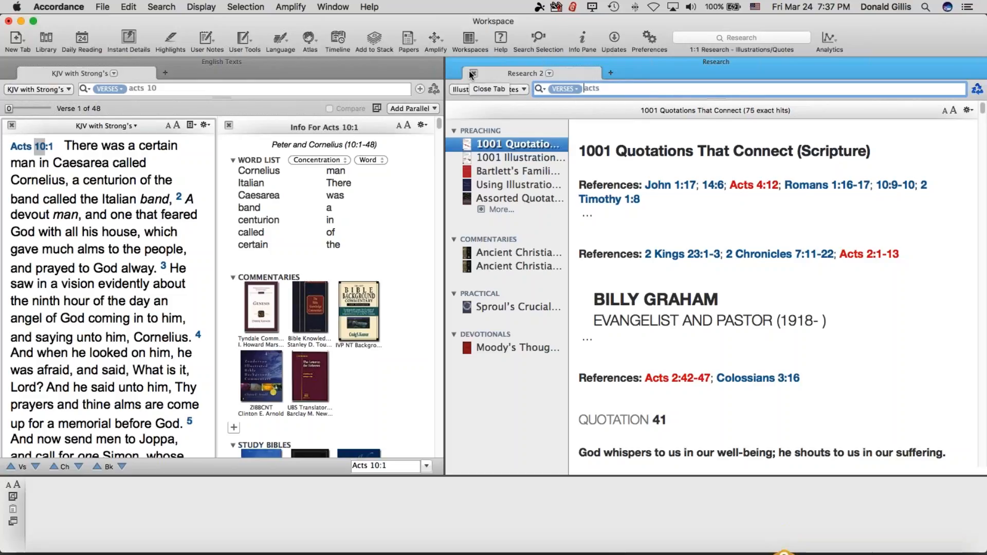
click(454, 61)
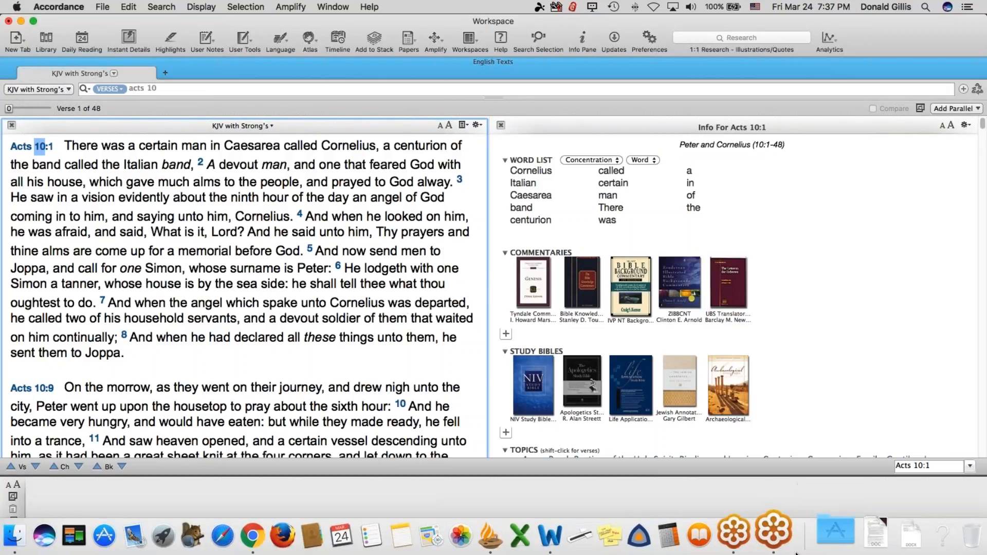
mouse_move(429, 252)
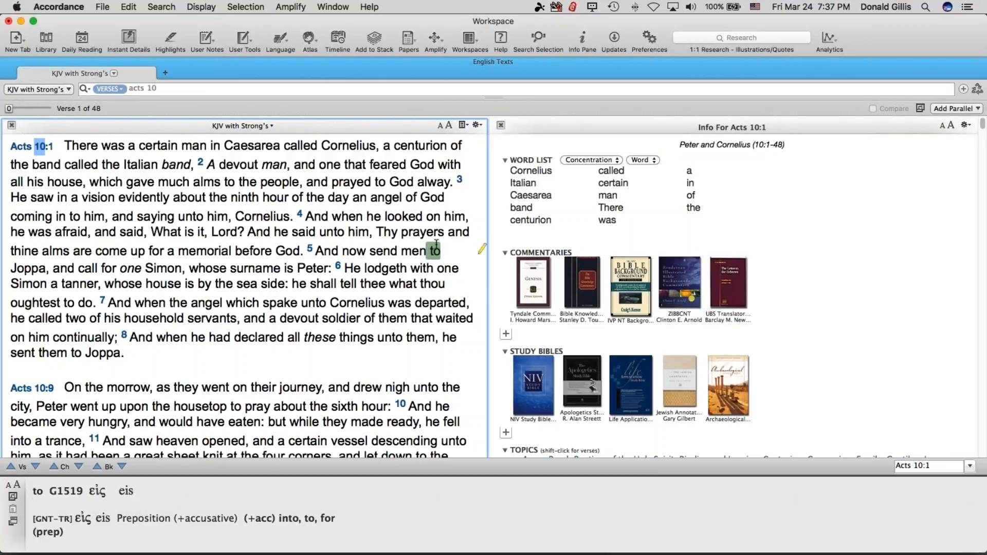
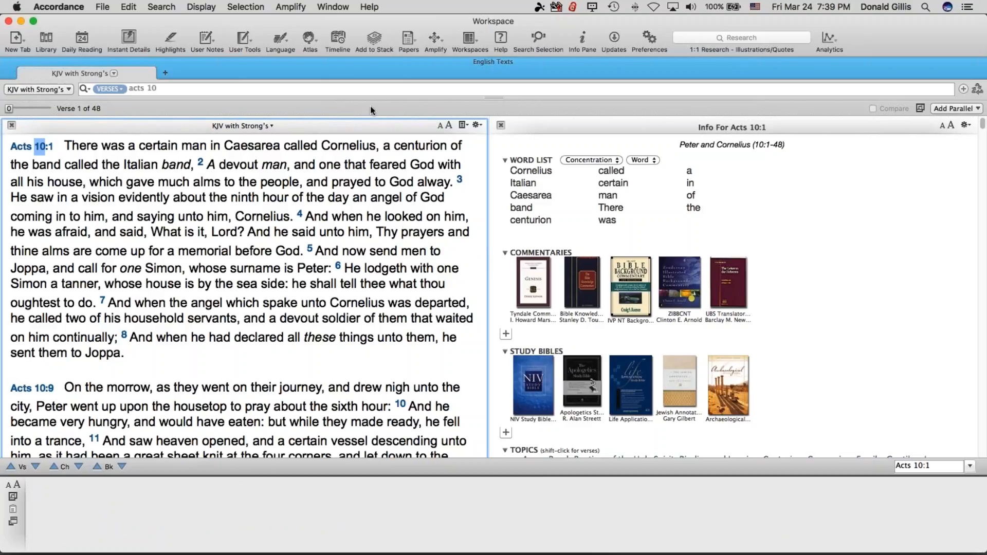
Step: Try to open the Fear Import user tool while the Acts 10:1 reference is selected
click(244, 42)
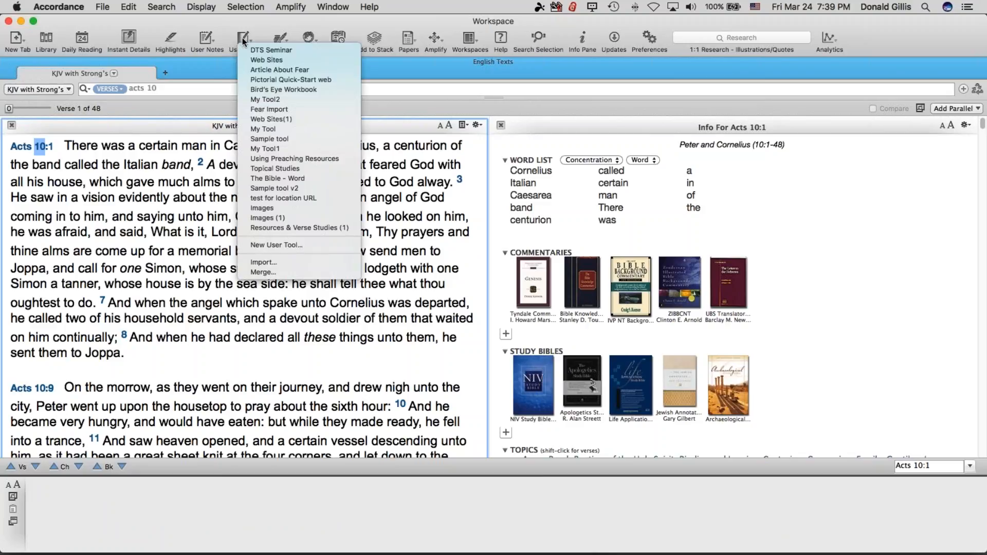
click(268, 110)
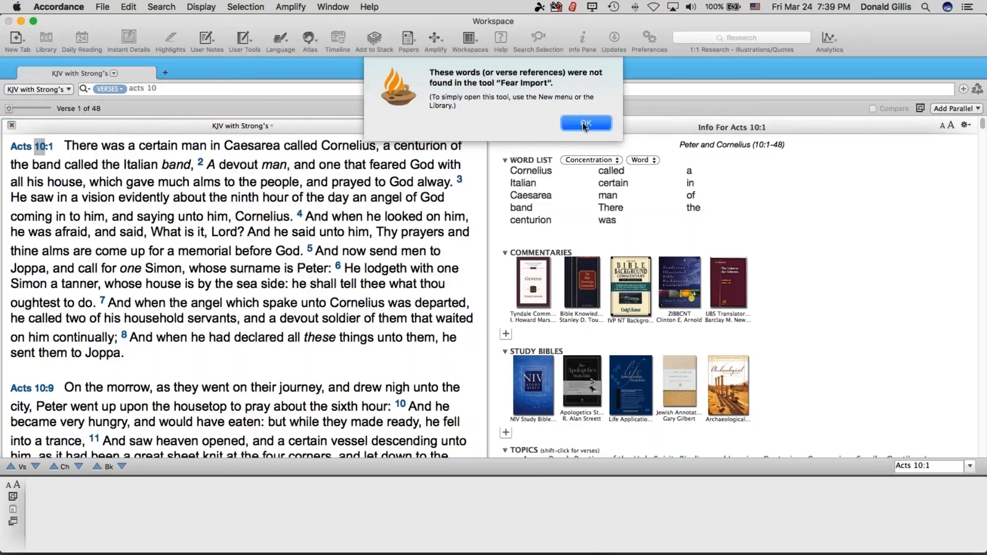
click(588, 130)
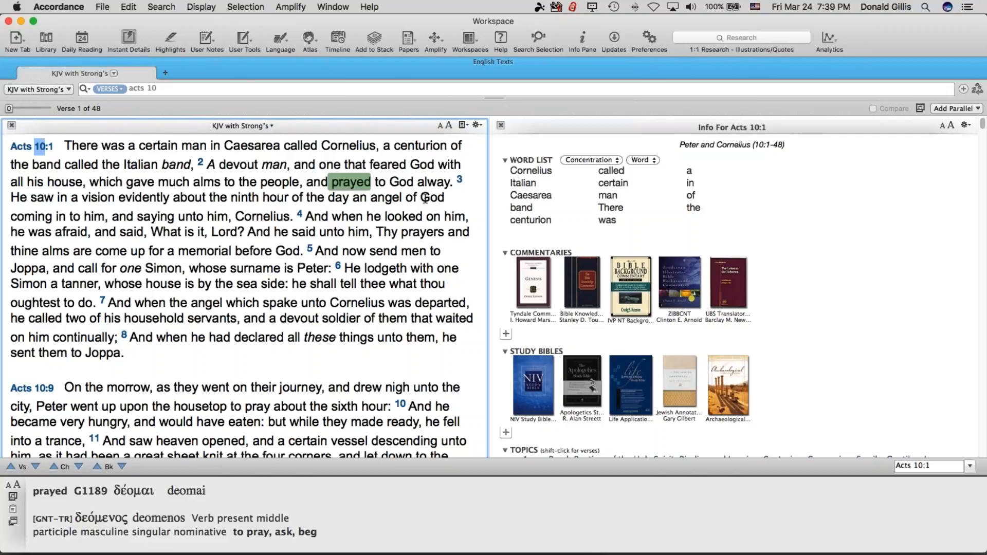
Step: Open the user tool The Bible - Word to view its content, and close its zone again
click(246, 38)
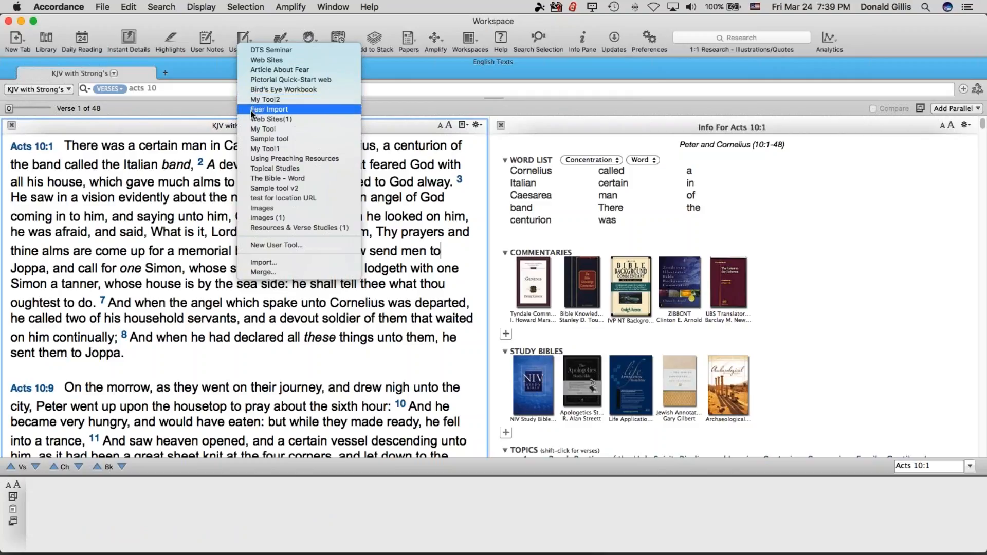
click(265, 178)
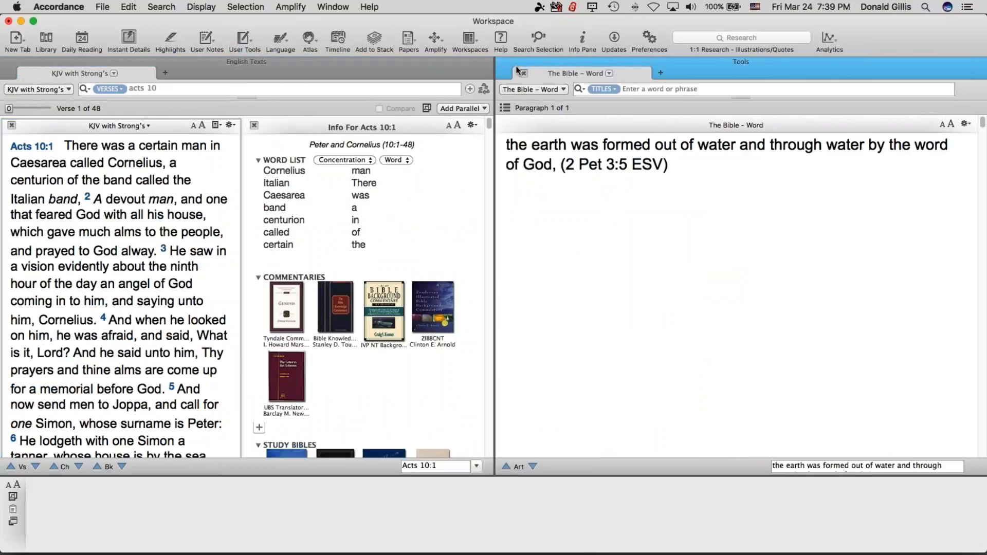
click(505, 62)
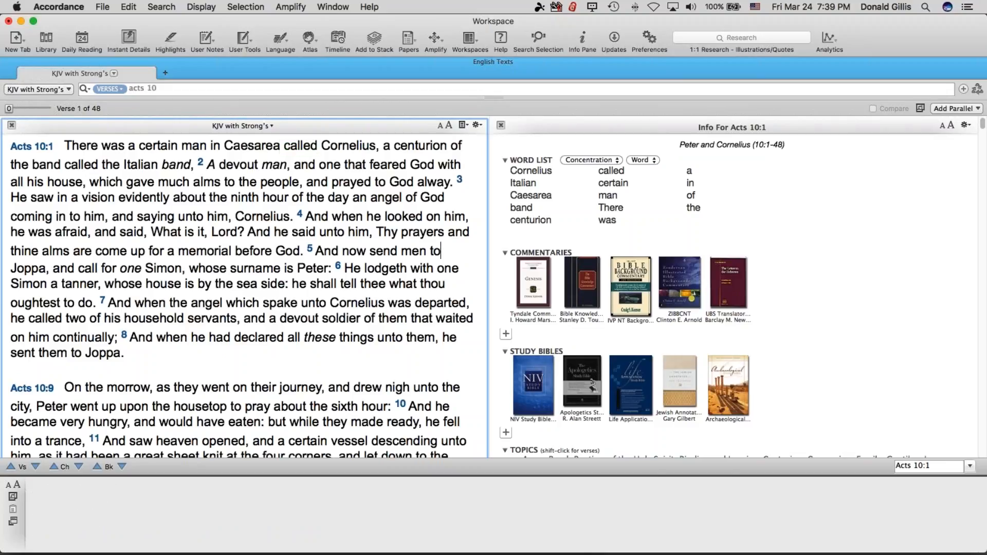
Step: Open the Using Preaching Resources user tool, look through its search tips and resource lists, and close its zone
click(246, 38)
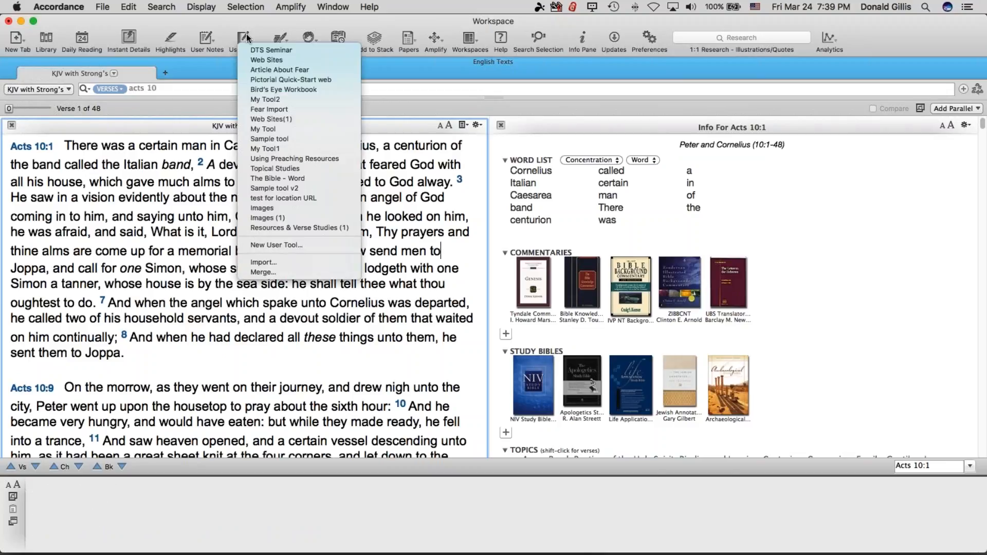
click(291, 157)
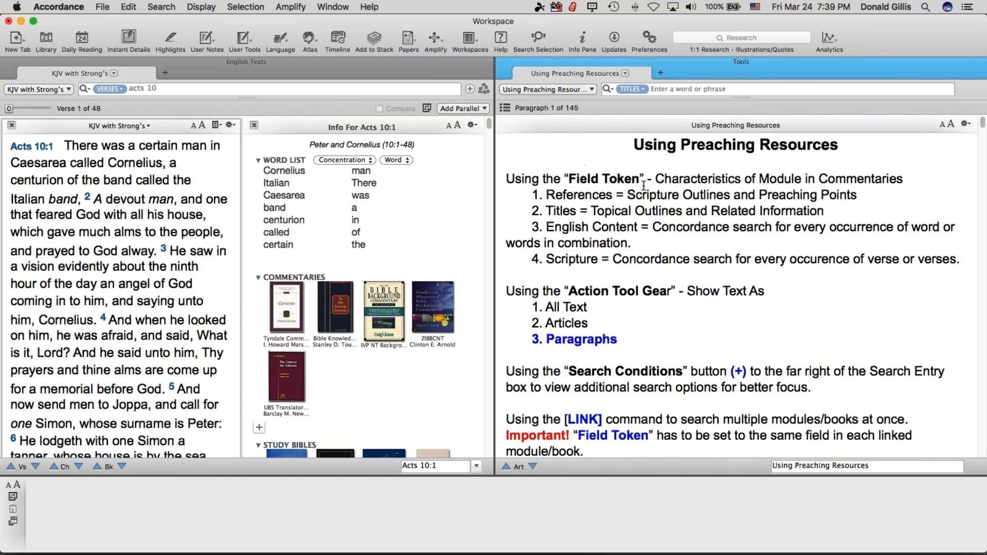
scroll(687, 233, down, 10)
scroll(687, 232, down, 15)
scroll(687, 232, down, 20)
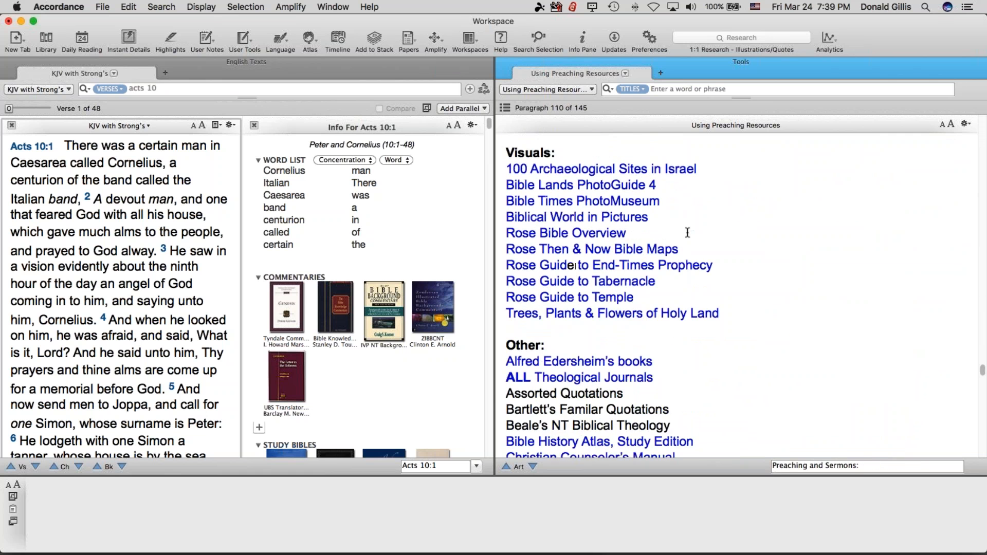
scroll(688, 232, up, 8)
scroll(688, 233, up, 20)
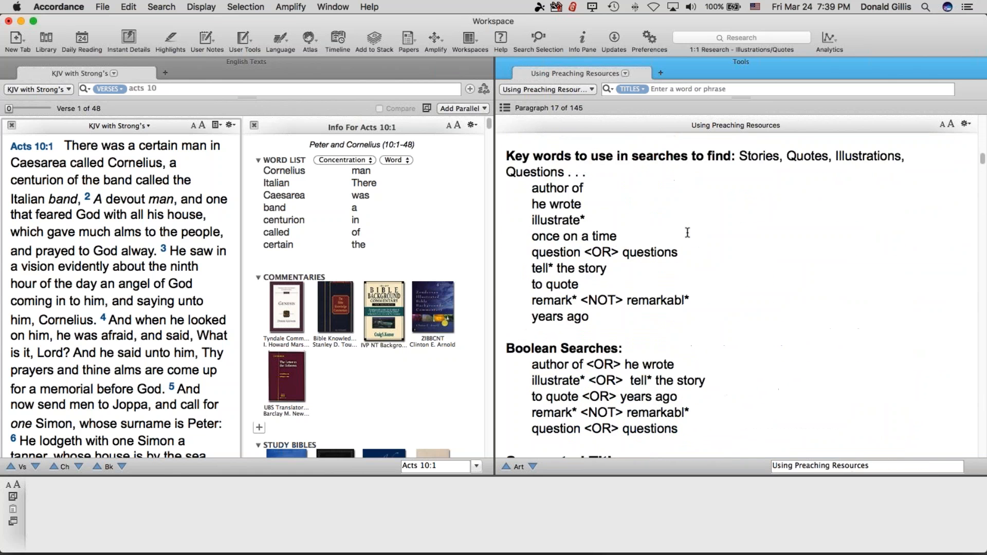
scroll(687, 232, up, 8)
click(504, 62)
mouse_move(391, 209)
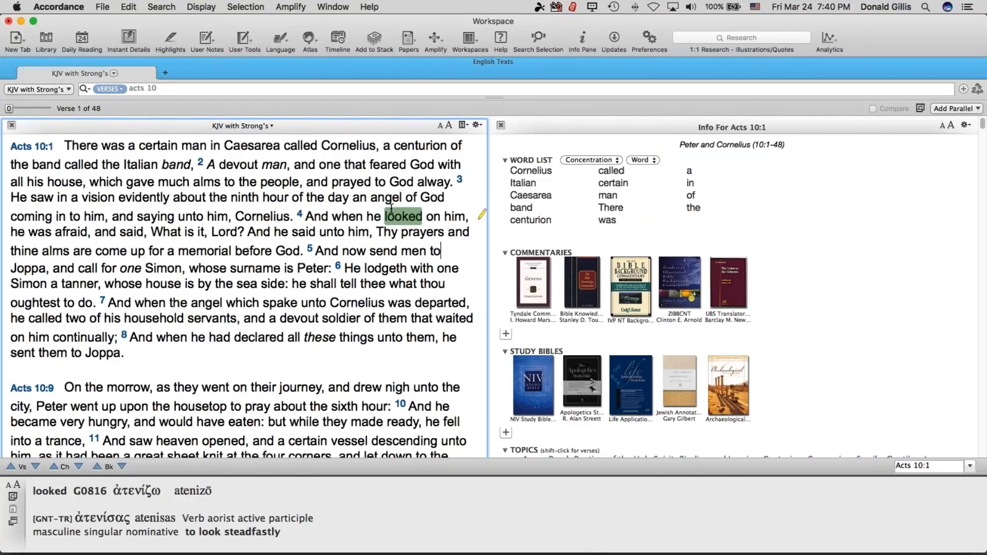
Step: Close the Info pane for Acts 10:1 and add ESV with Strong's as a parallel text beside the KJV
click(501, 126)
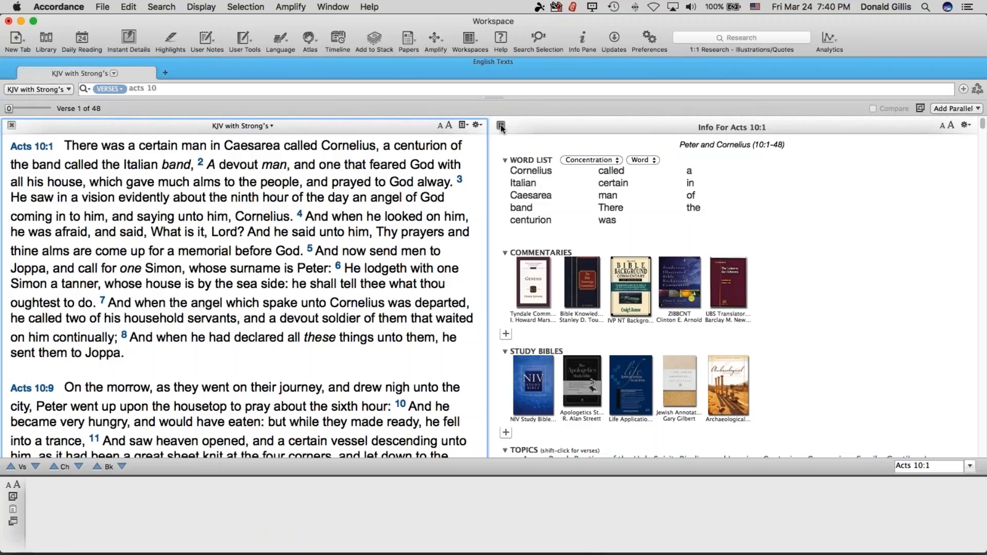
click(958, 107)
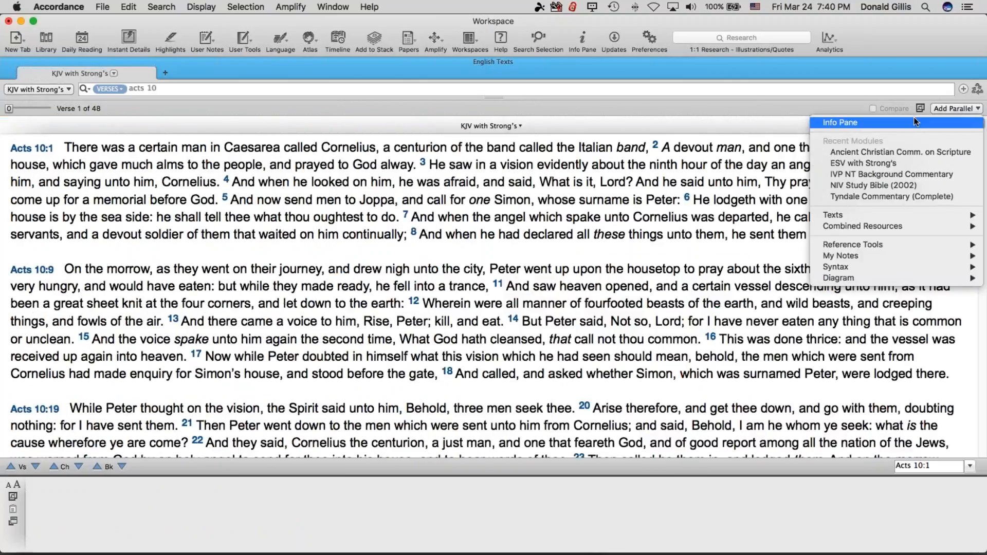
mouse_move(856, 215)
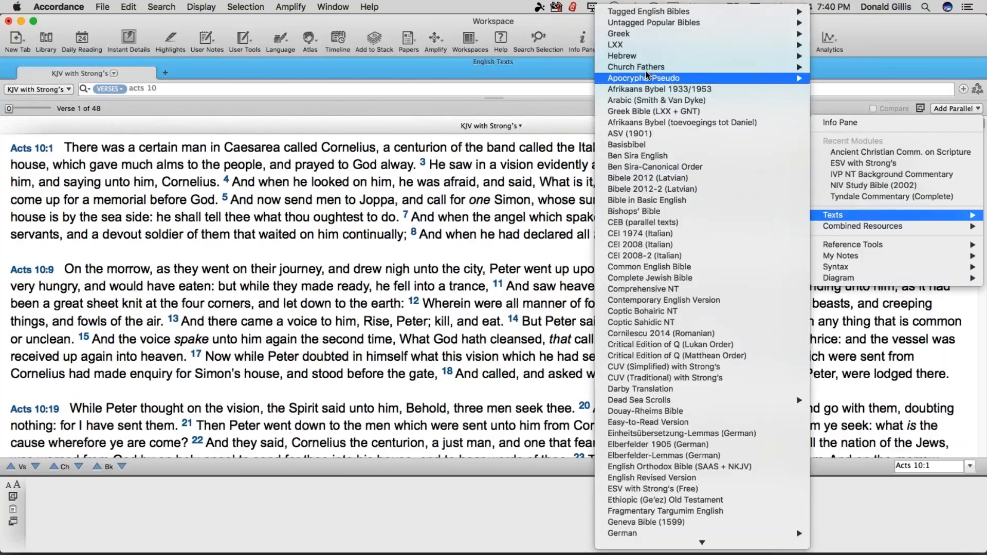
mouse_move(639, 17)
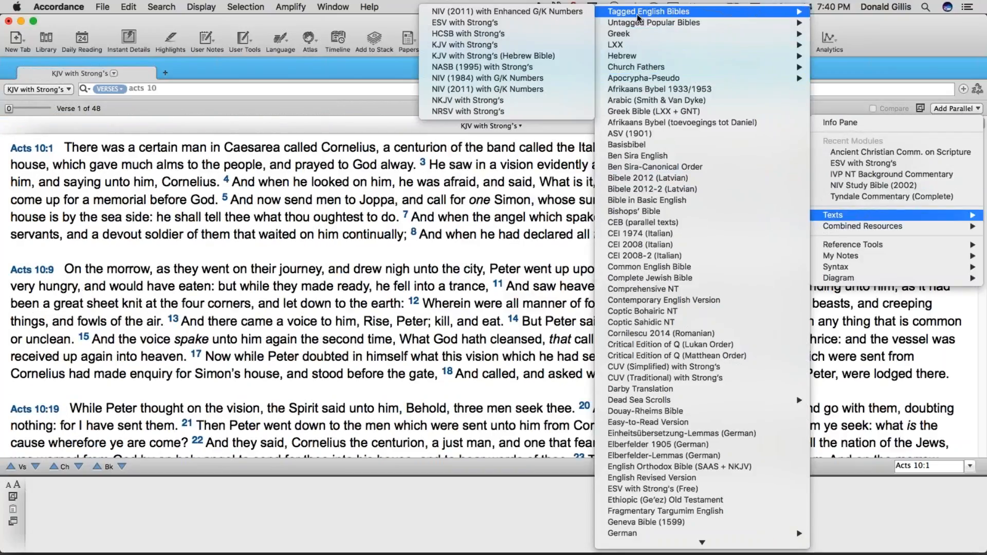
click(554, 26)
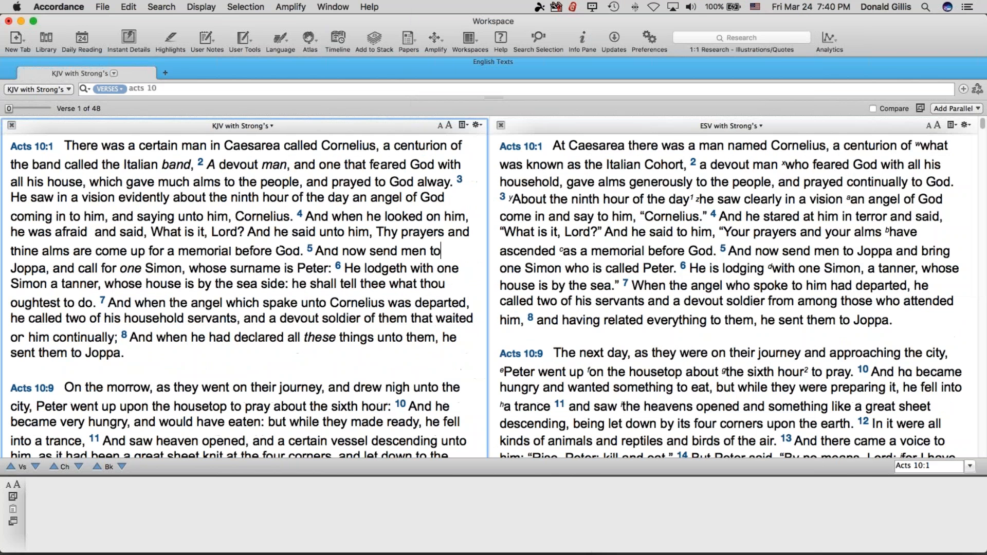
Step: Add the tagged English Bible HCSB with Strong's as another parallel text for Acts 10
click(954, 108)
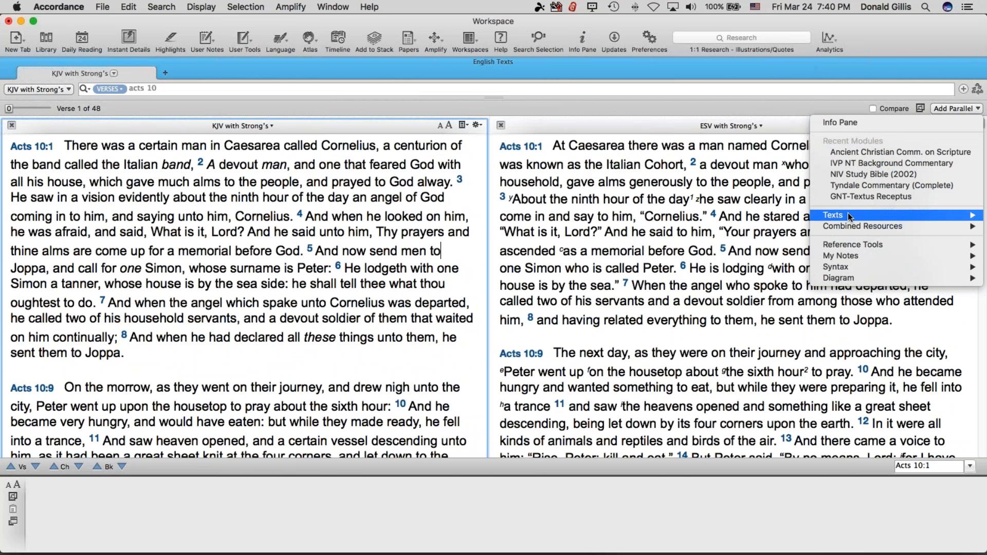
mouse_move(848, 215)
mouse_move(616, 11)
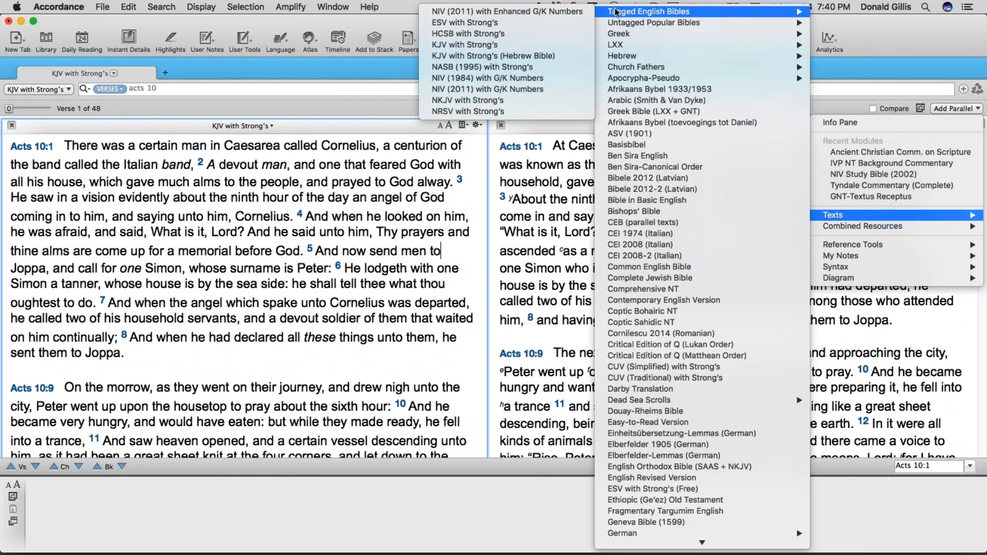
click(518, 35)
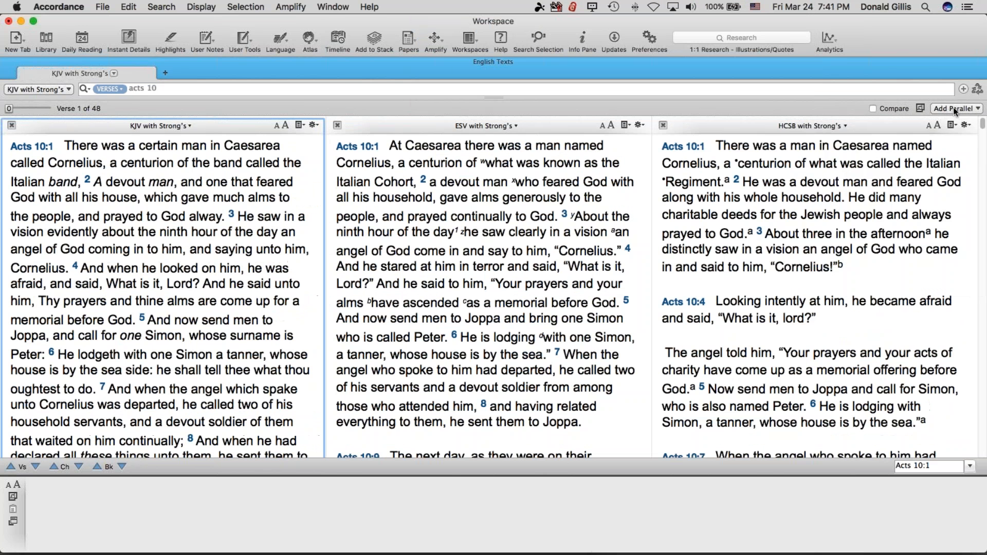
Step: Add NASB (1995) with Strong's and NKJV with Strong's as parallel texts for Acts 10
click(953, 108)
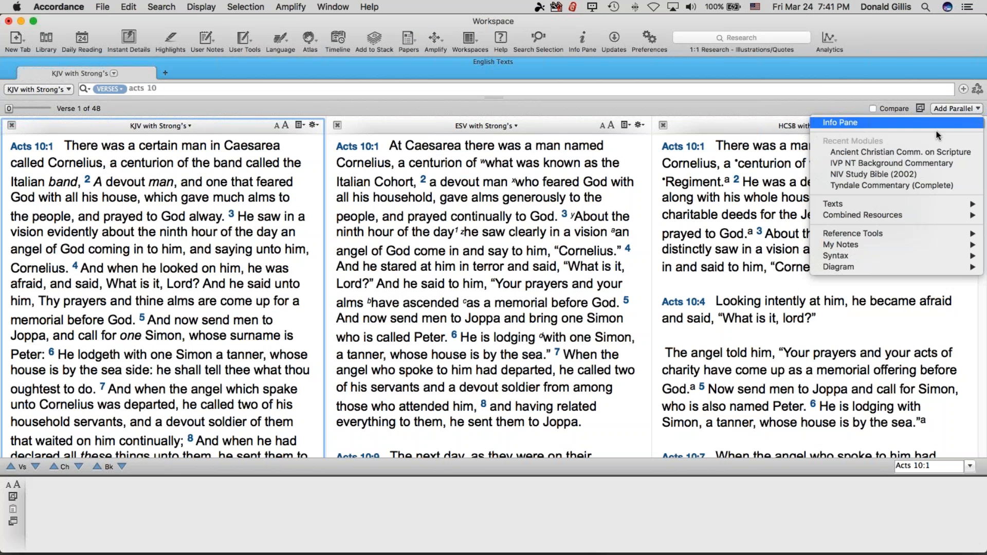
mouse_move(880, 205)
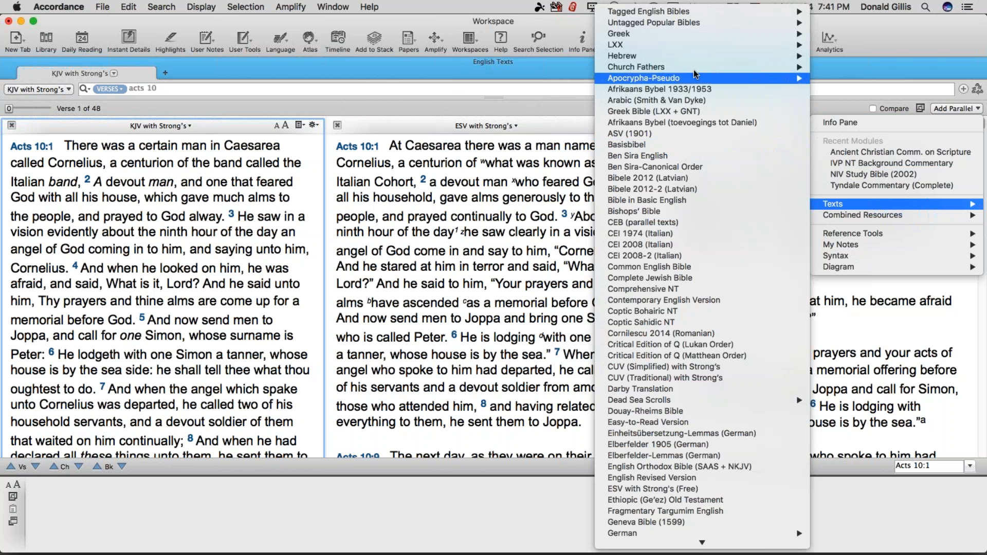
mouse_move(671, 12)
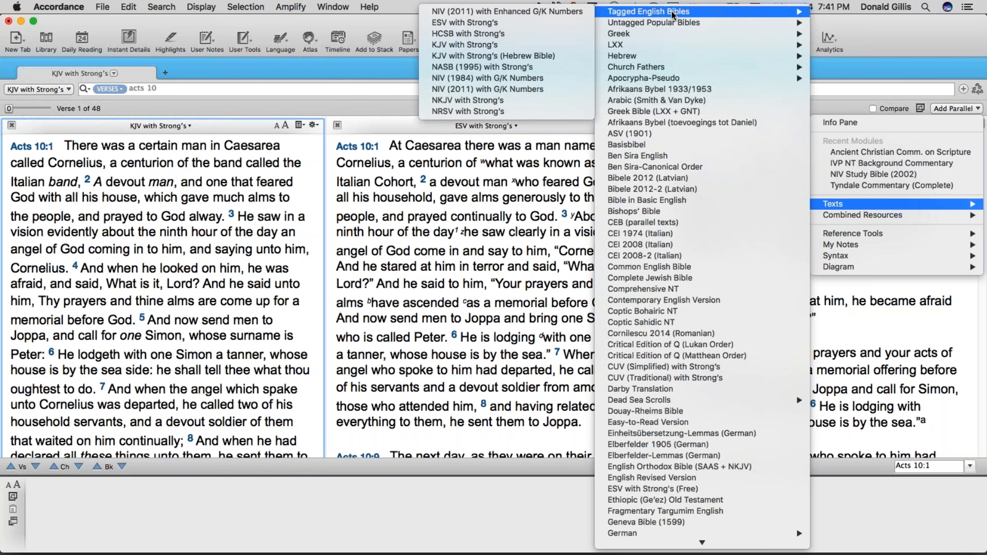
click(536, 68)
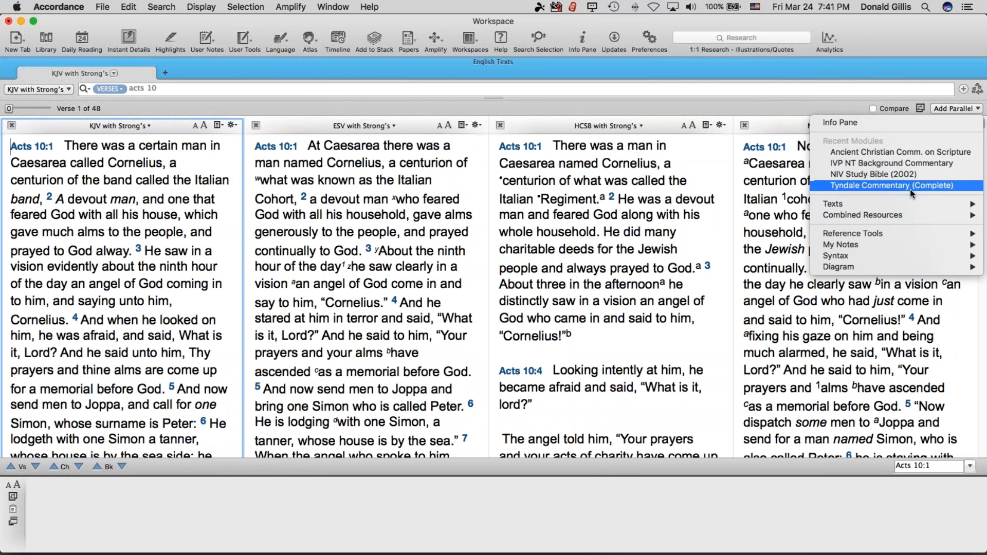
mouse_move(688, 12)
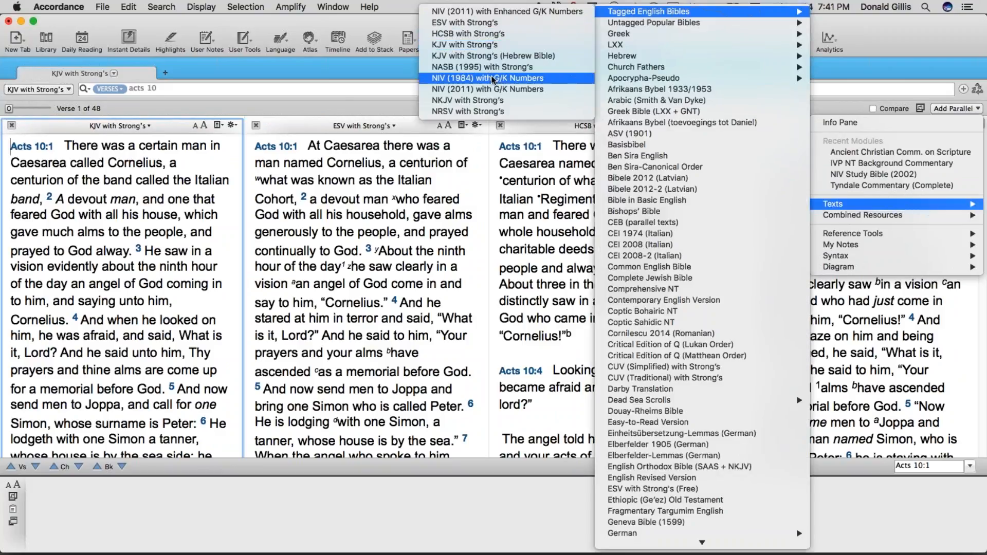
click(478, 100)
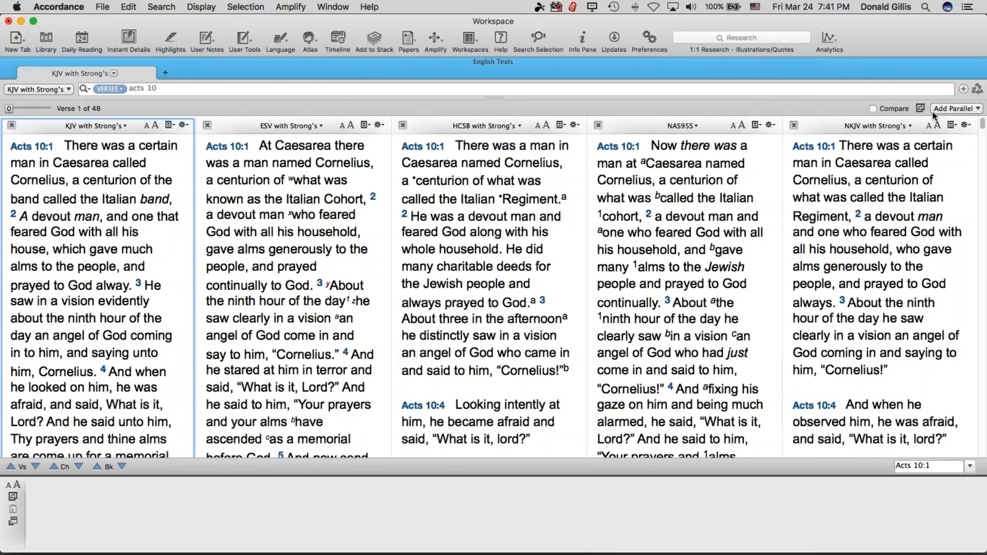
Step: Add the NA28 Greek NT (Sigla) as a parallel text and compare the opening verses of Acts 10 across the panes
click(942, 109)
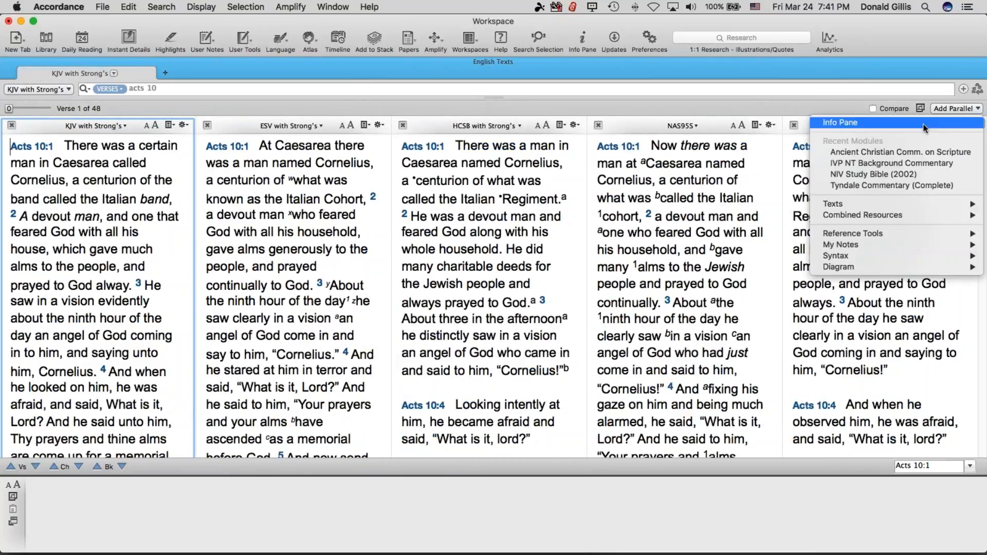
mouse_move(661, 36)
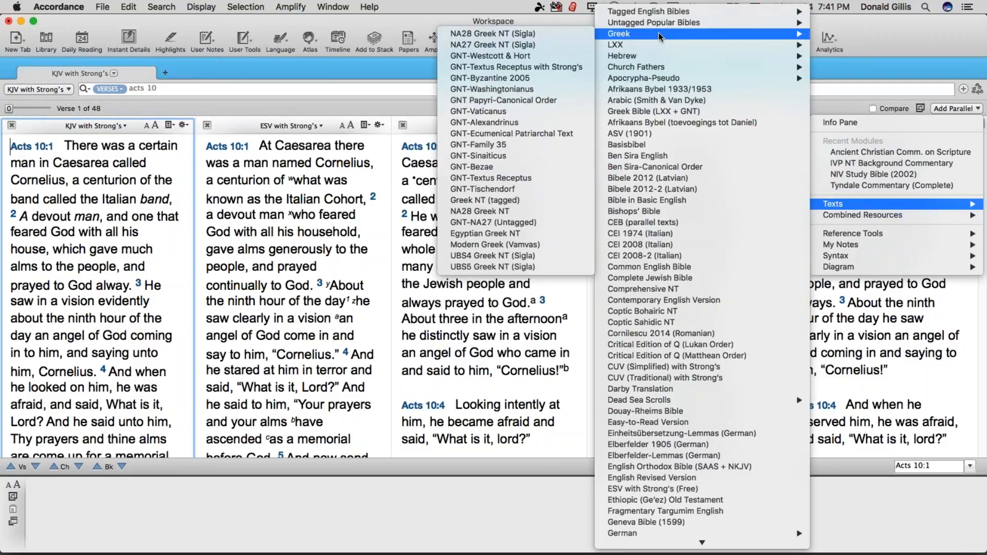
mouse_move(603, 35)
click(546, 33)
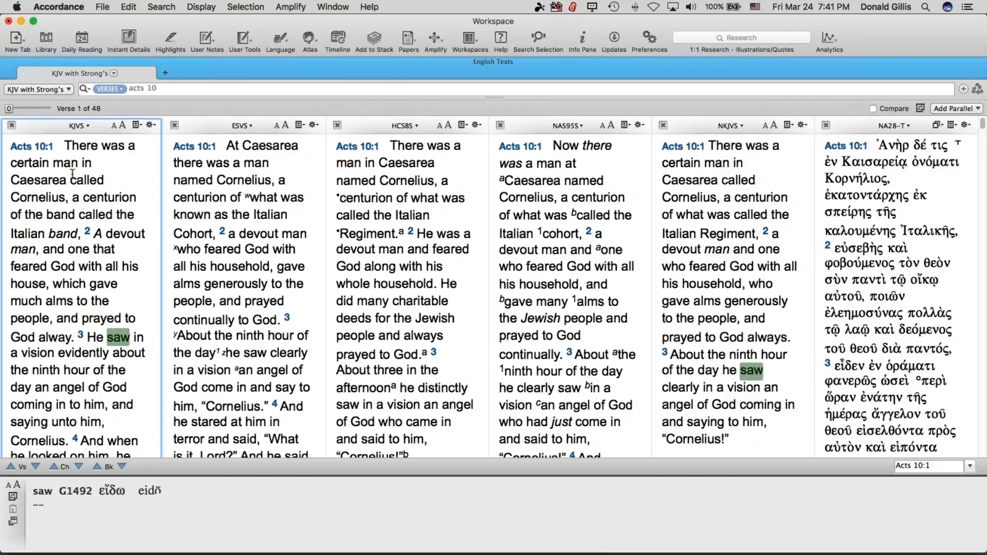
scroll(65, 152, down, 2)
scroll(65, 152, down, 10)
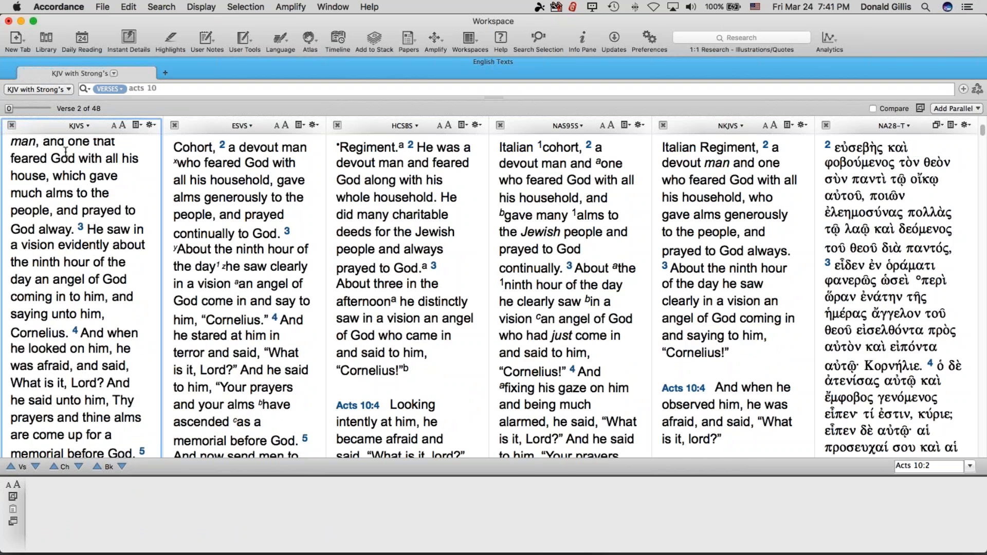
scroll(65, 153, down, 5)
scroll(61, 153, up, 6)
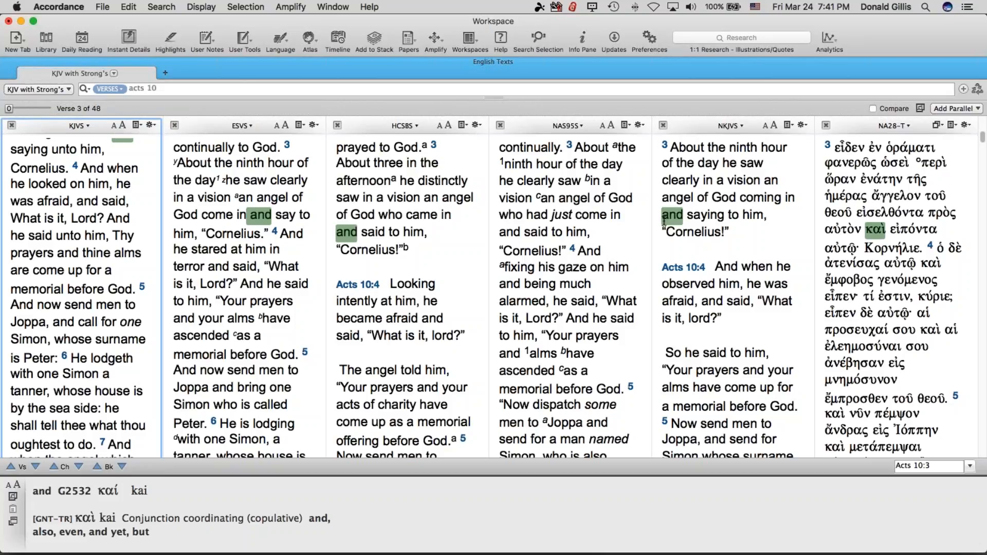
Step: Add The Message as a parallel text, compare Acts 10:3–5 with the other versions, and close its pane
click(943, 109)
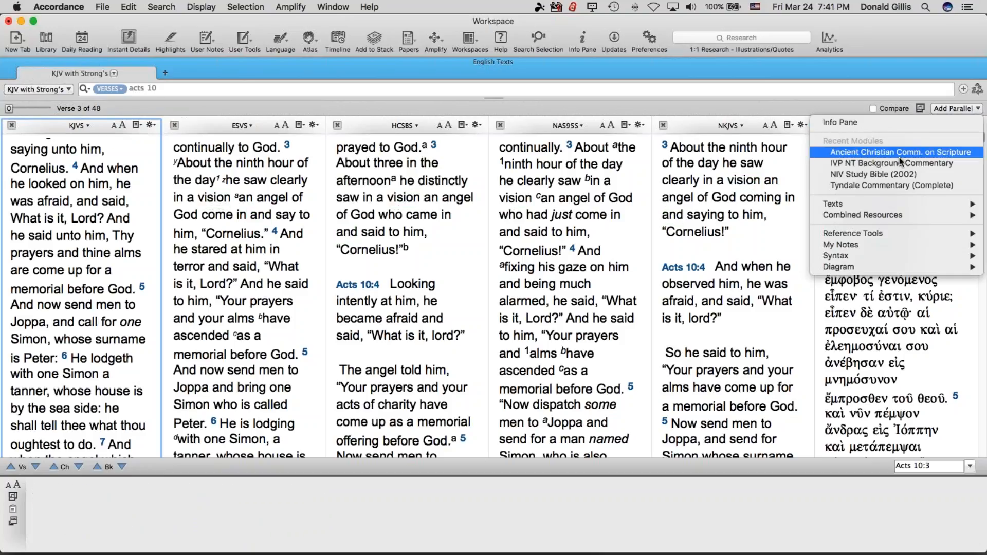
mouse_move(660, 11)
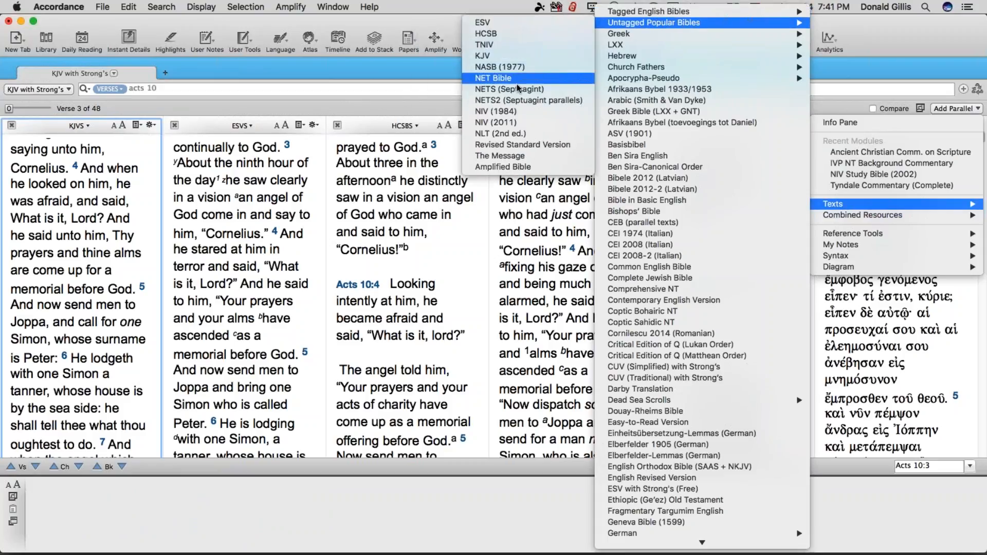
click(486, 156)
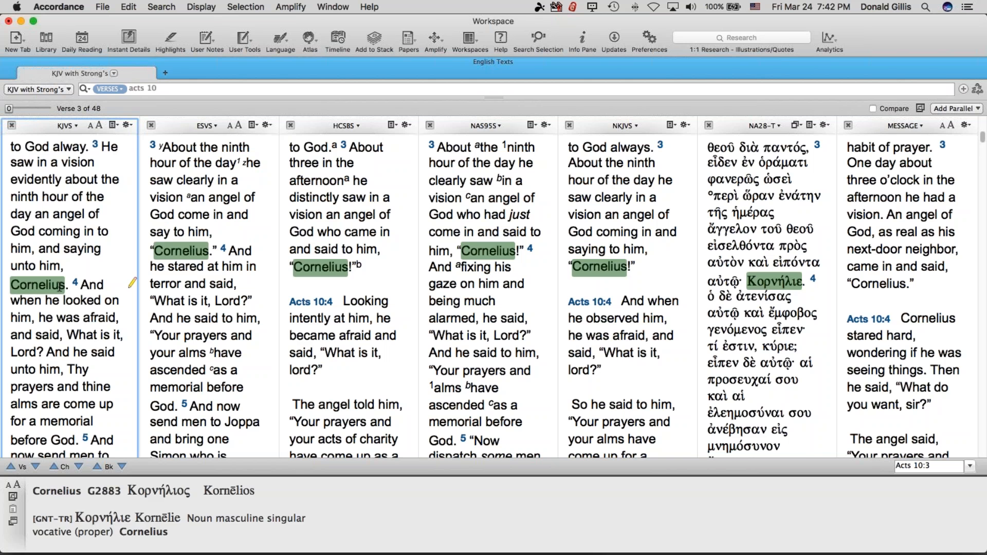
scroll(62, 284, down, 5)
scroll(60, 287, down, 6)
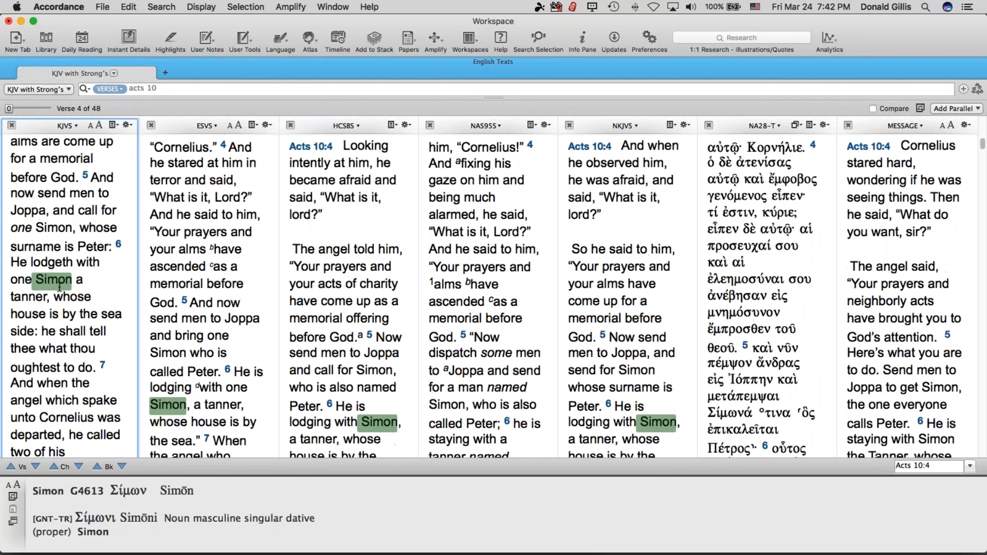
scroll(60, 287, down, 1)
double_click(71, 294)
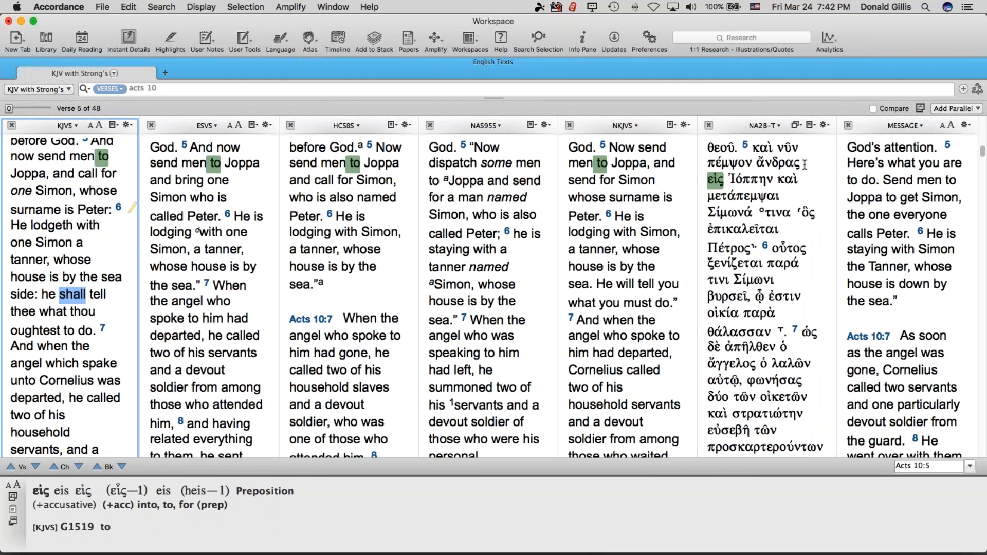
click(849, 126)
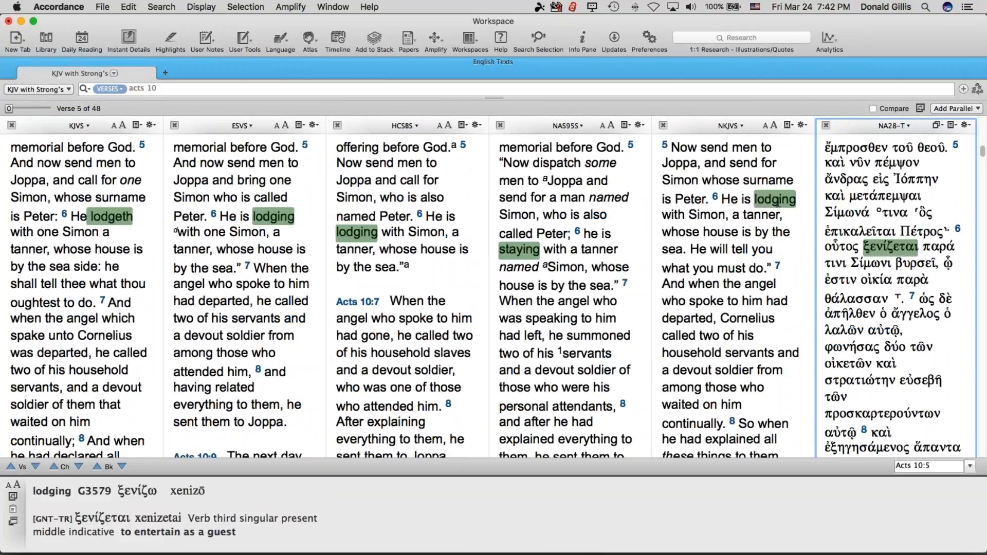
Step: Select the wording around Acts 10:5 in the KJV, ESV and HCSB panes, extending the HCSB selection back into verse 4
click(826, 126)
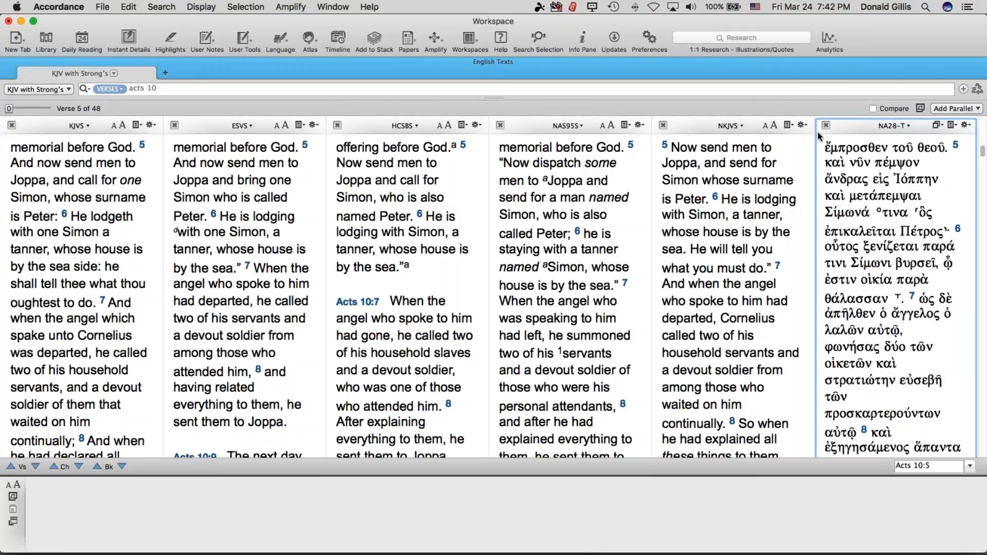
mouse_move(18, 147)
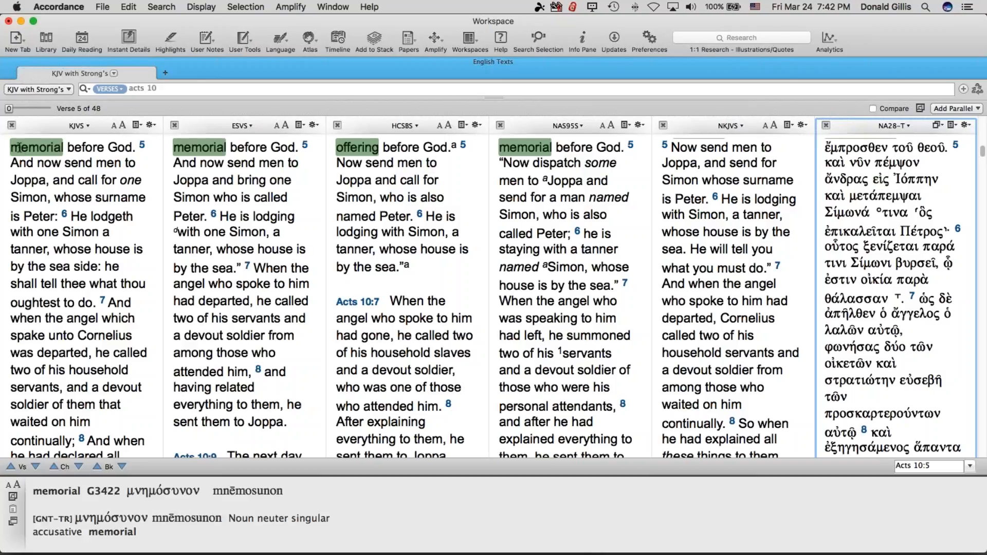
mouse_move(39, 164)
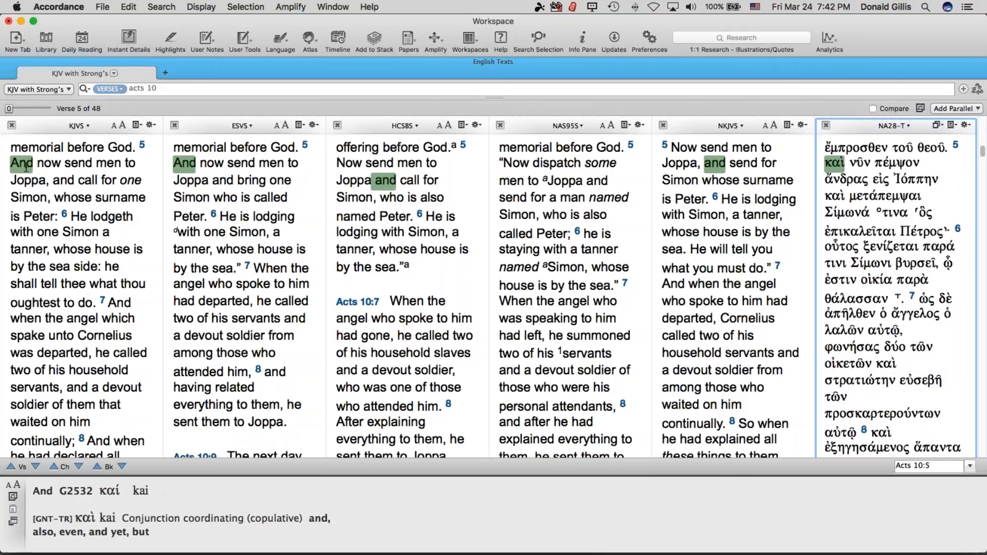
drag(22, 165, 45, 217)
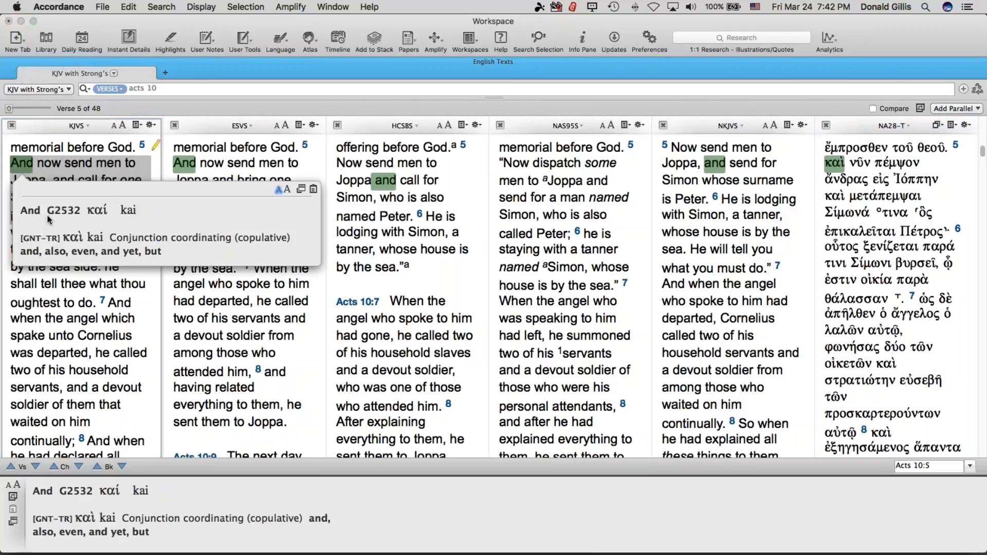
click(183, 320)
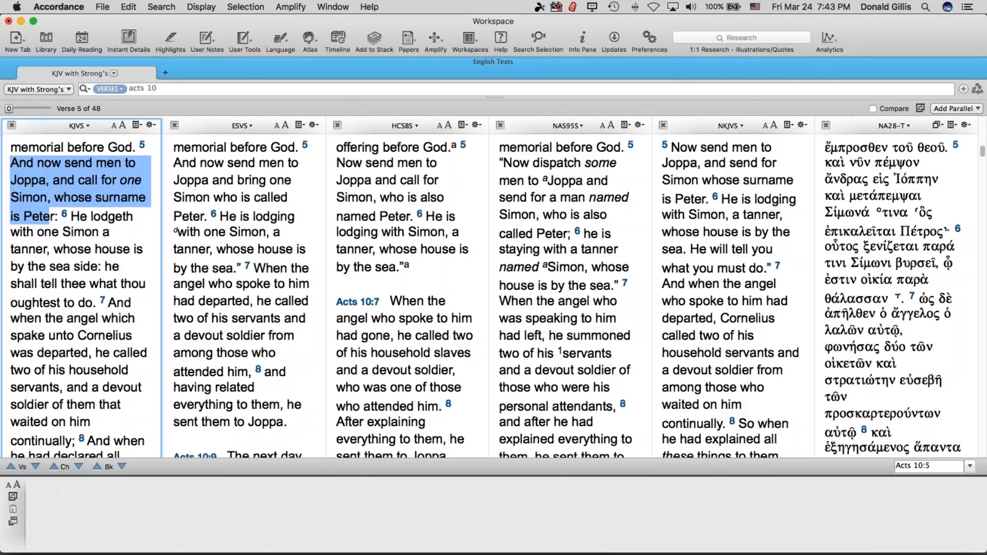
drag(294, 218, 230, 147)
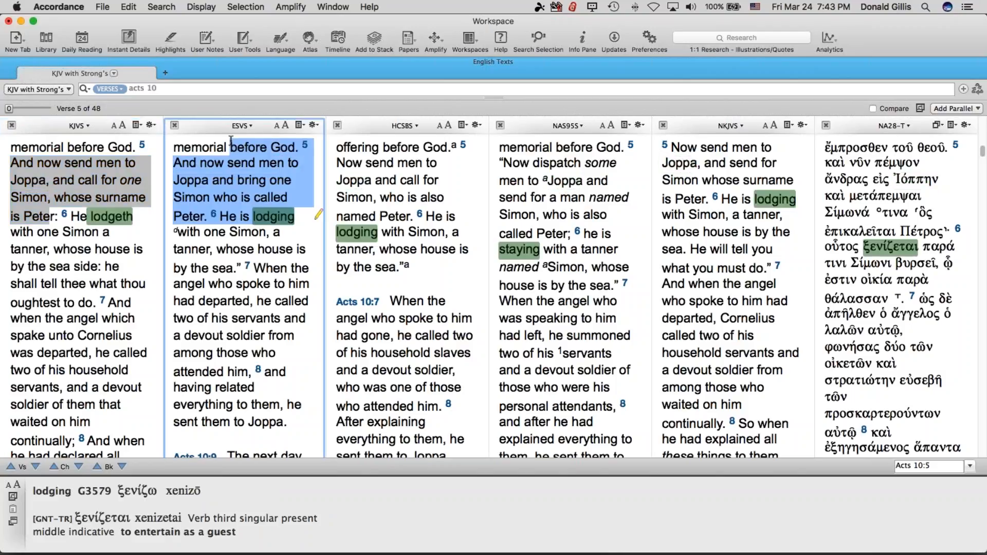
drag(455, 218, 399, 129)
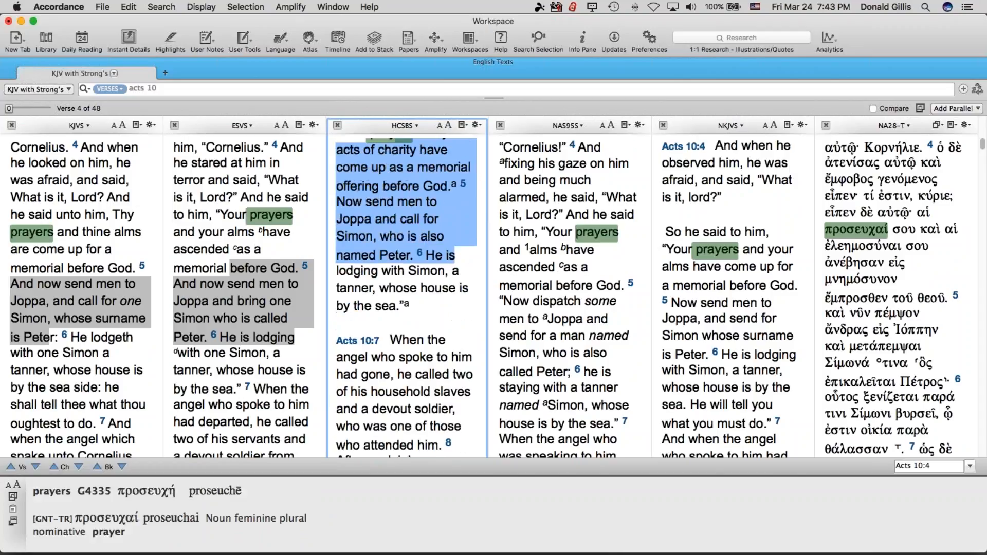
Step: Copy the selected Acts 10:4–6 passage in the HCSBS column as a citation
right_click(420, 213)
mouse_move(576, 327)
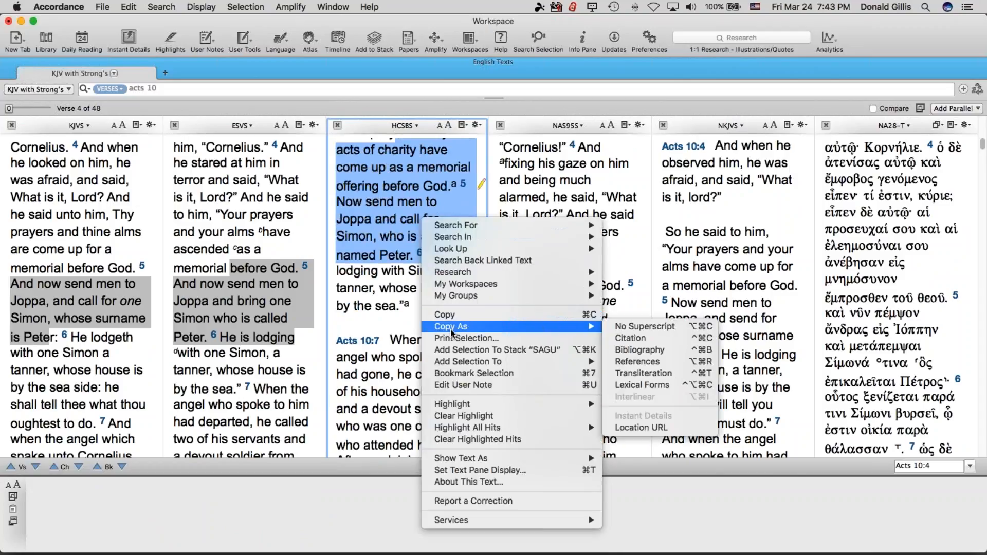
click(623, 338)
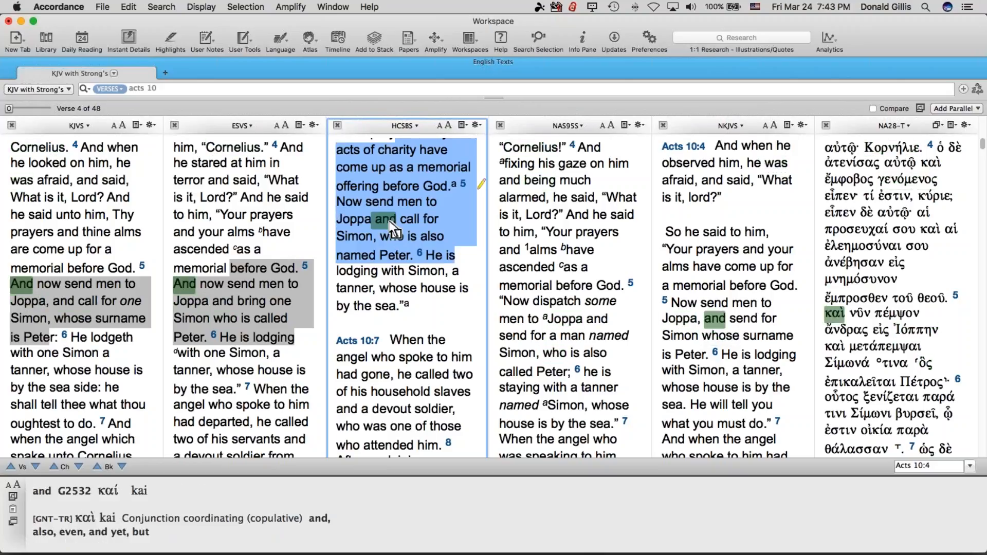
Step: Switch to Microsoft Word and replace the document's entire contents with the copied Acts citation
key(super+Tab)
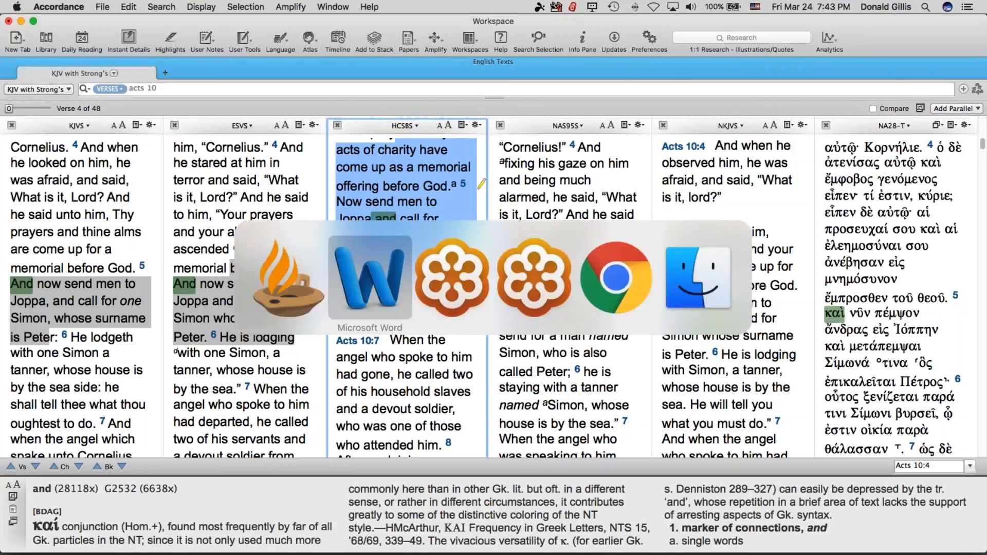
key(super+a)
key(BackSpace)
key(super+v)
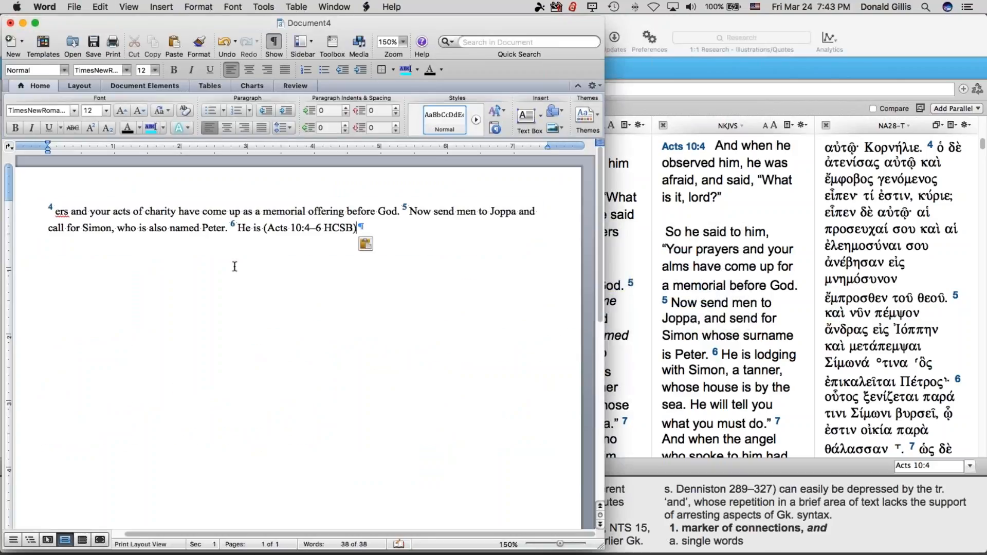
Step: Switch back to Accordance and research the English word "faith" across [All Texts]
click(631, 263)
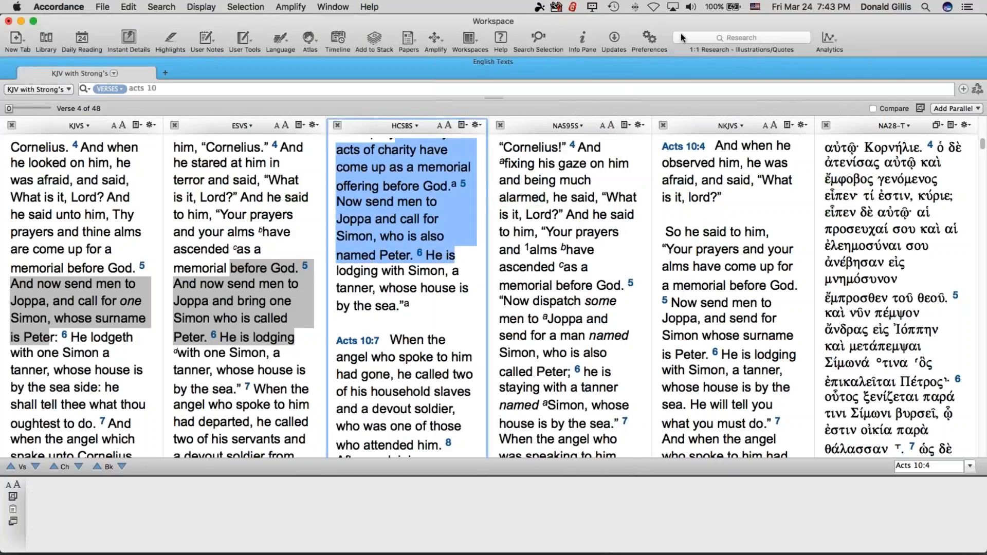
click(681, 33)
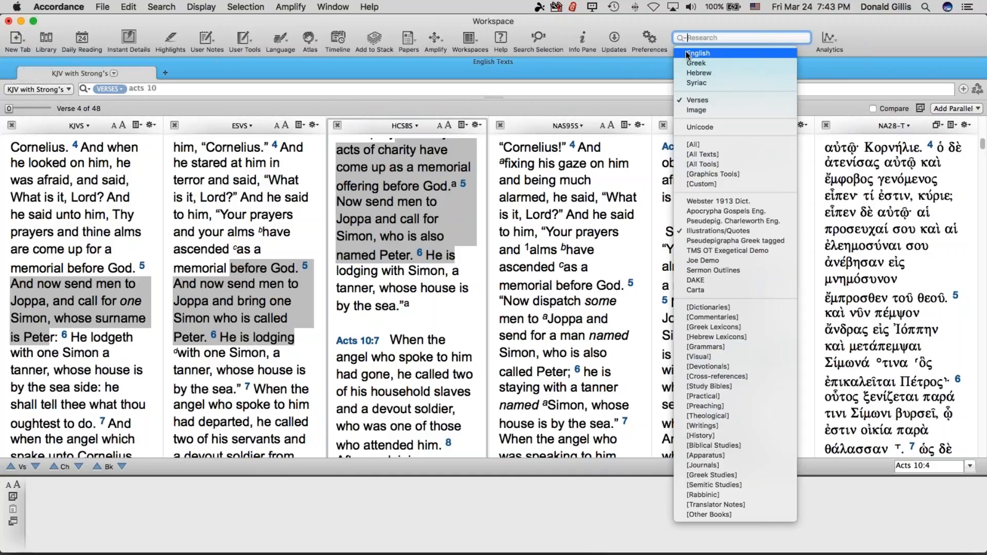
click(687, 53)
click(681, 35)
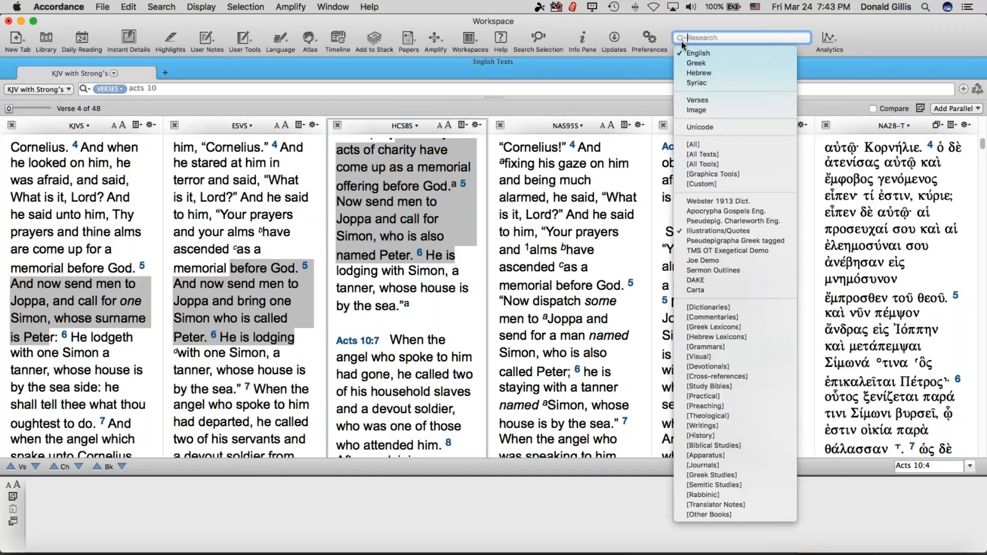
click(683, 153)
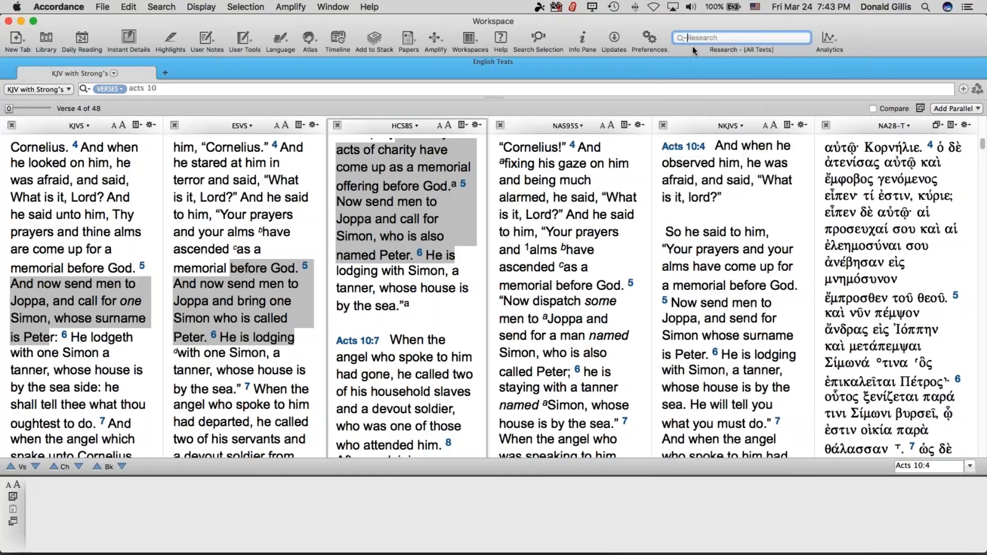
click(680, 37)
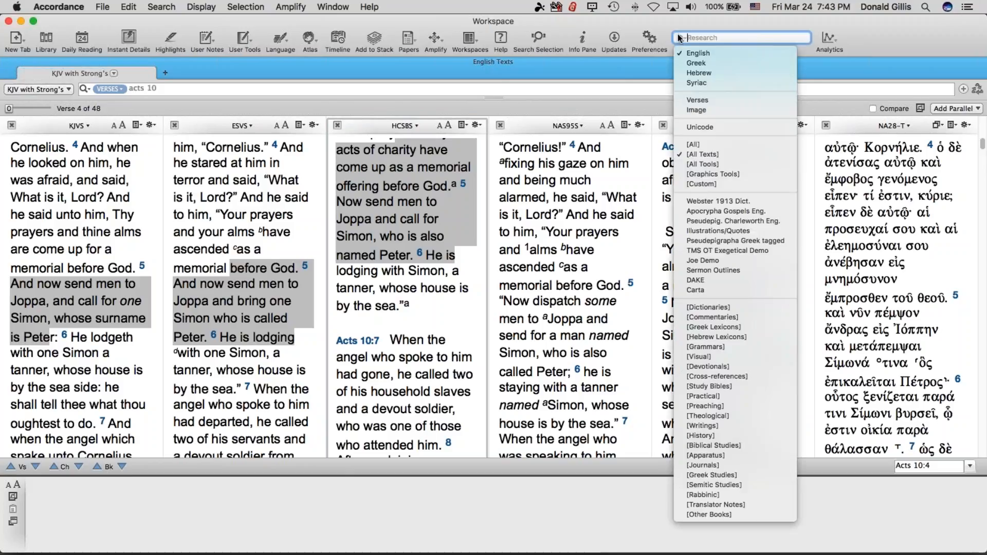
click(706, 34)
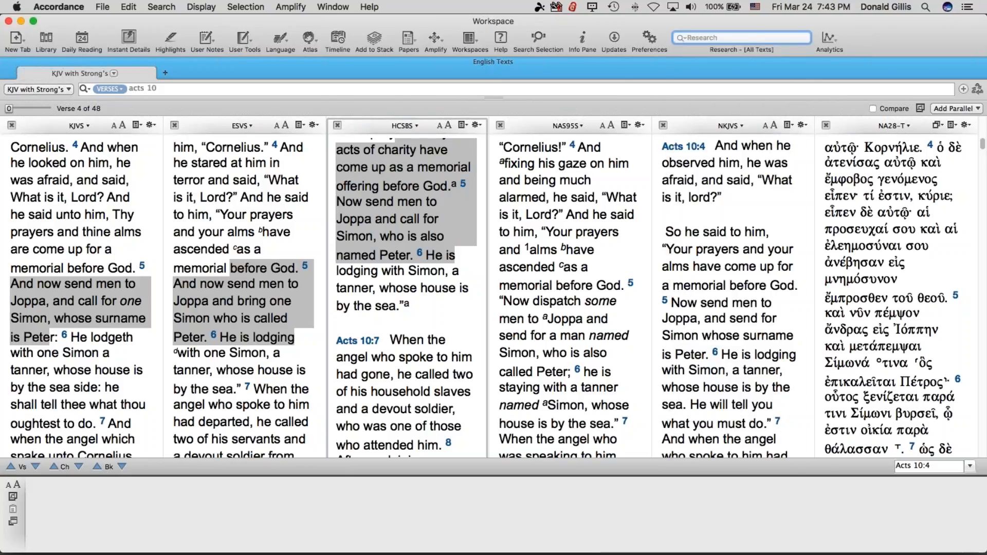
text(faith)
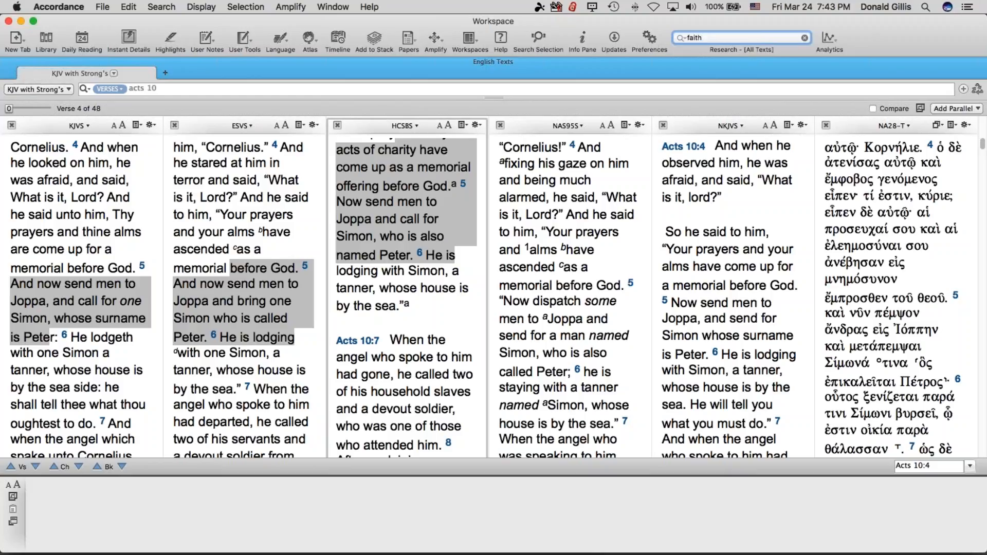
key(Return)
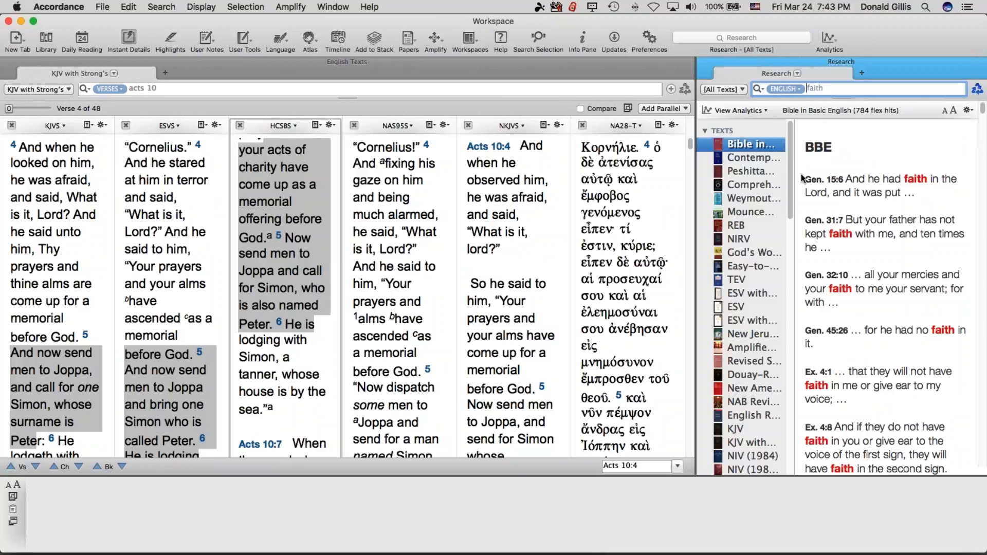
Step: Look through the Bible in Basic English hits for "faith" and close the research results
scroll(801, 173, down, 2)
scroll(801, 174, down, 5)
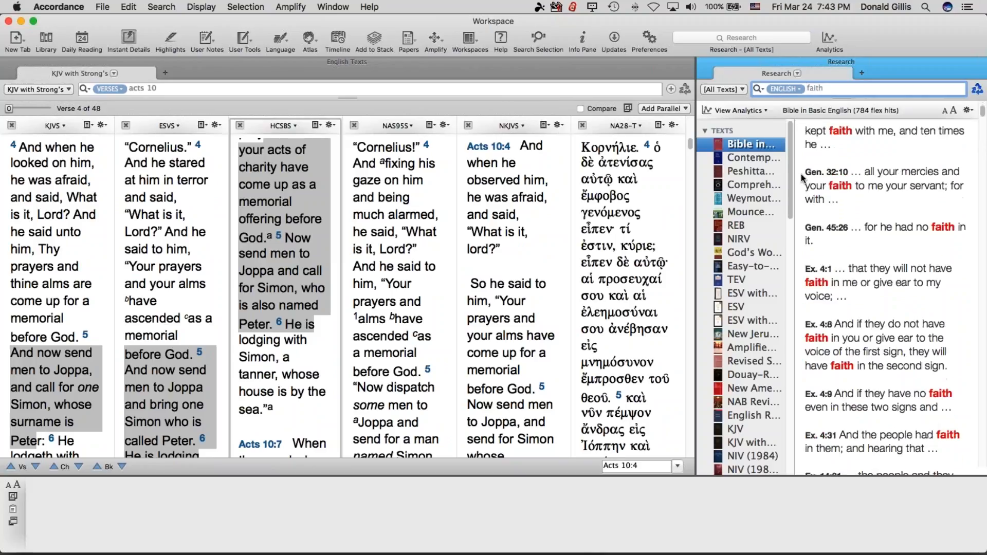
scroll(801, 173, up, 6)
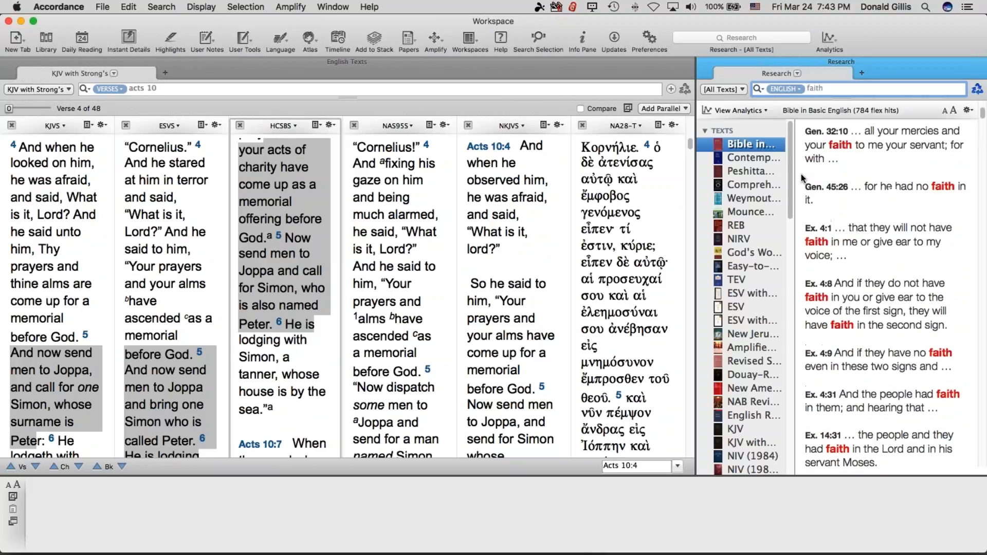
mouse_move(811, 152)
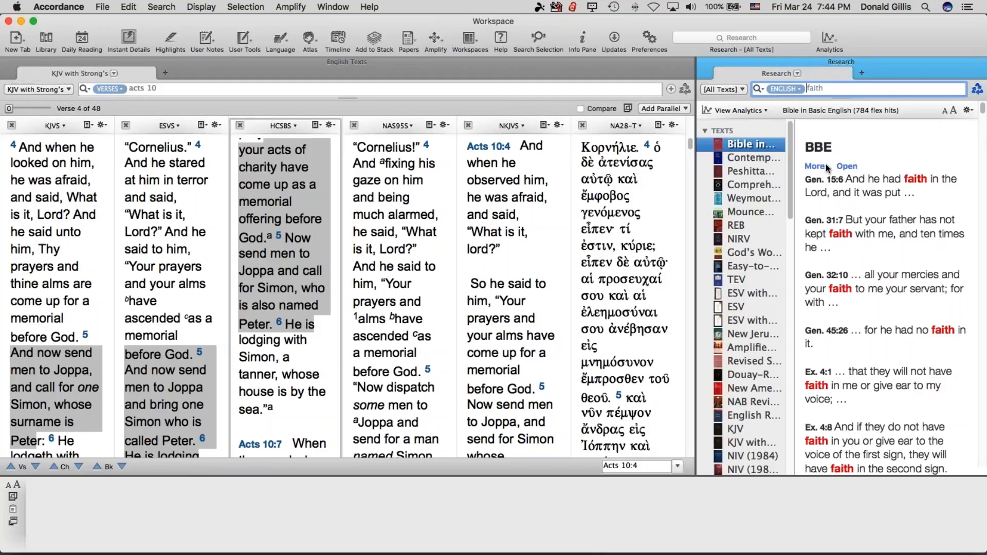
scroll(826, 165, down, 13)
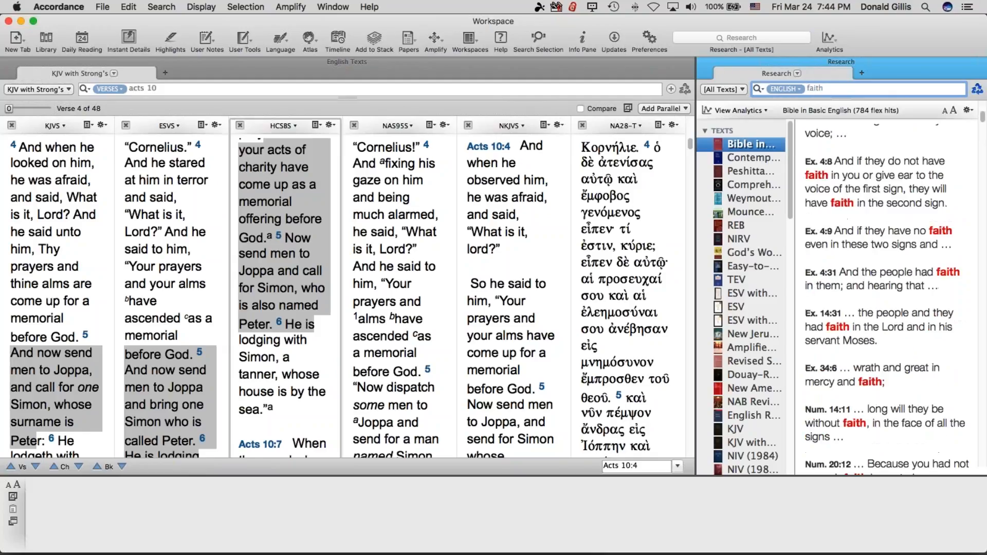
scroll(887, 298, down, 15)
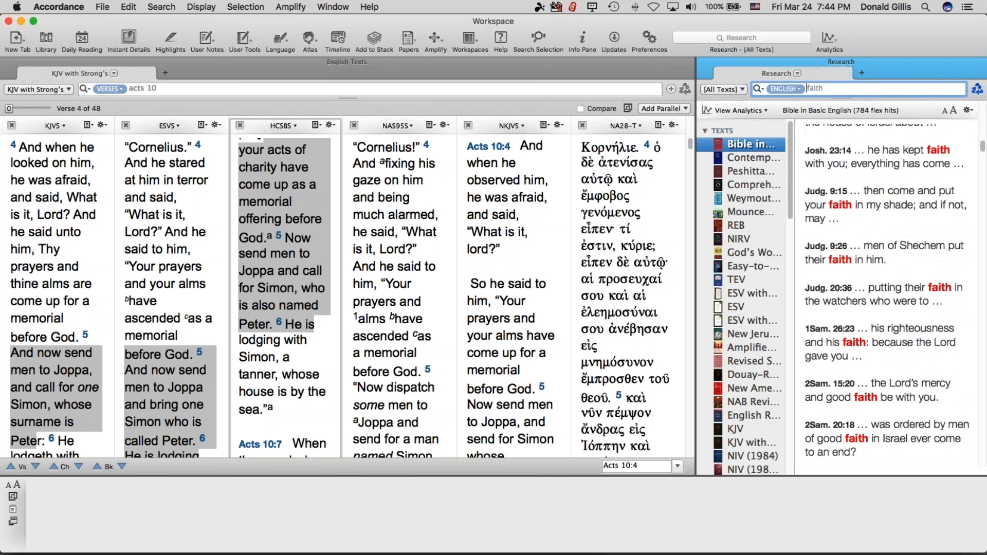
scroll(887, 298, down, 15)
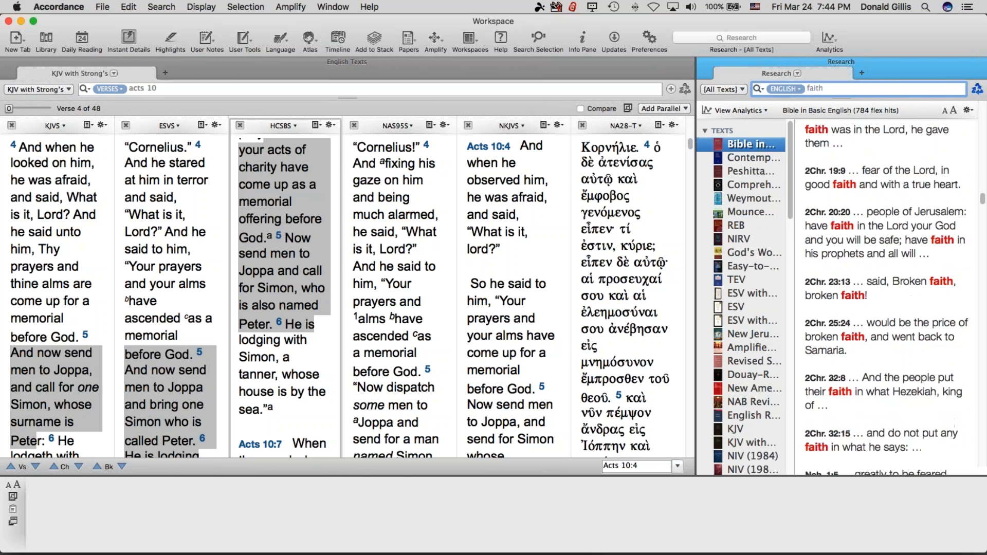
scroll(887, 298, down, 15)
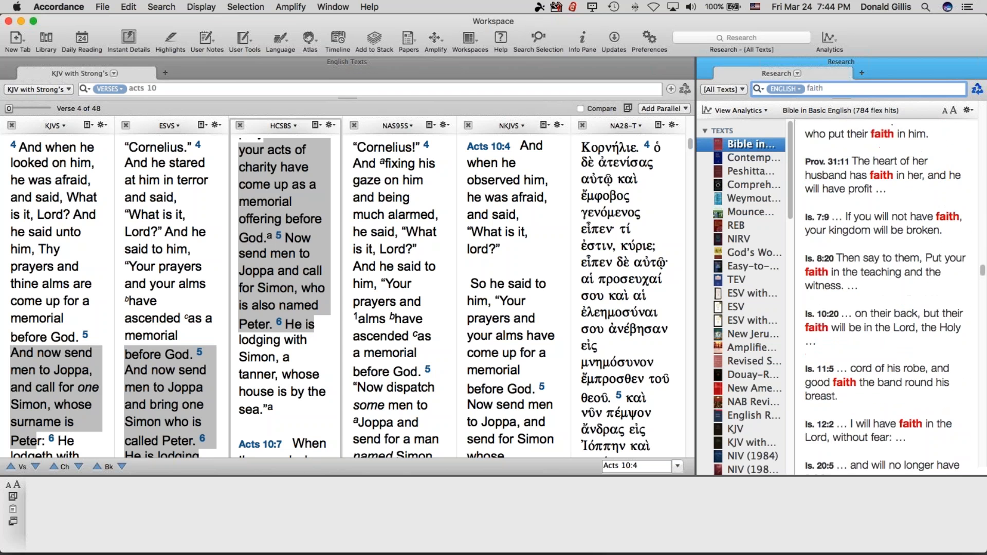
click(705, 62)
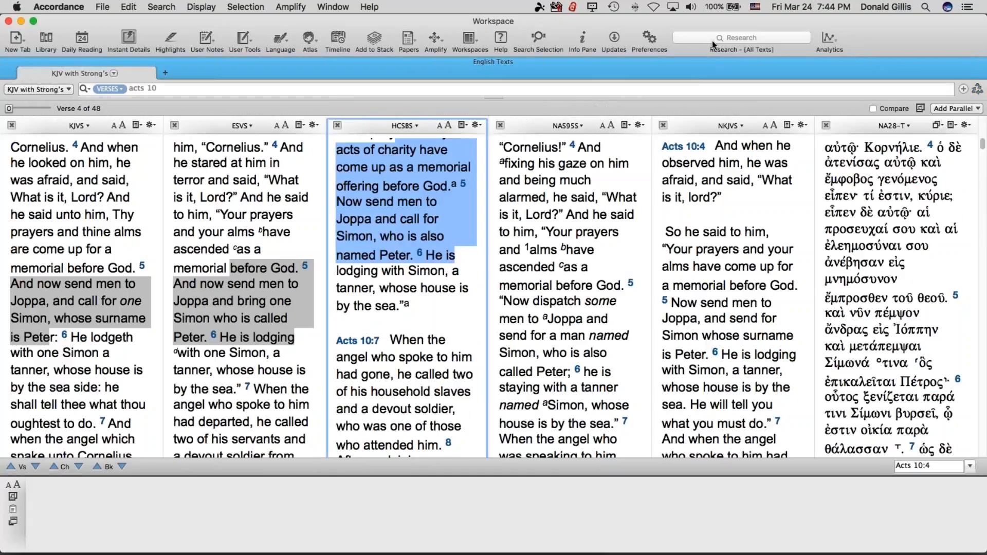
Step: Set the research type to Verses and research "john 3:16" across [All Texts]
click(680, 33)
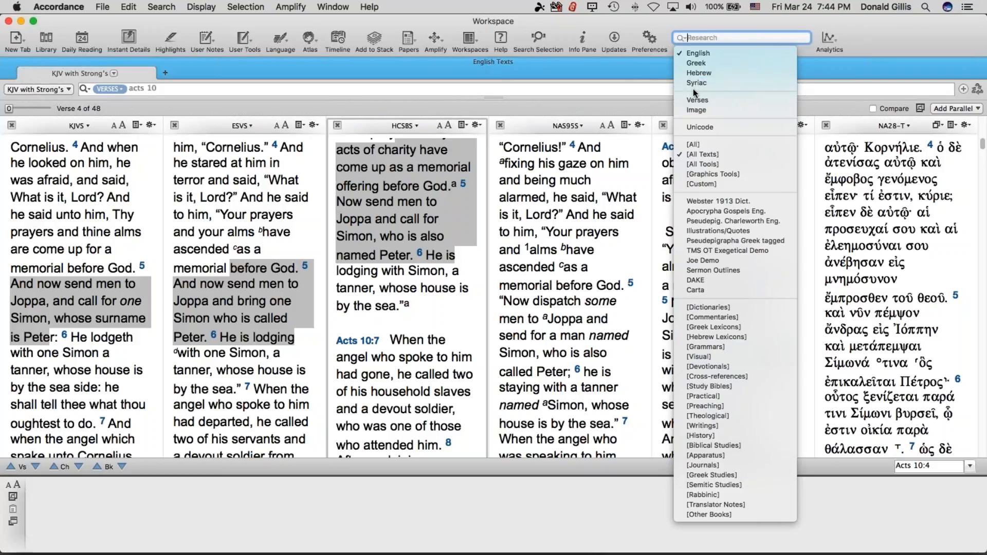
click(705, 100)
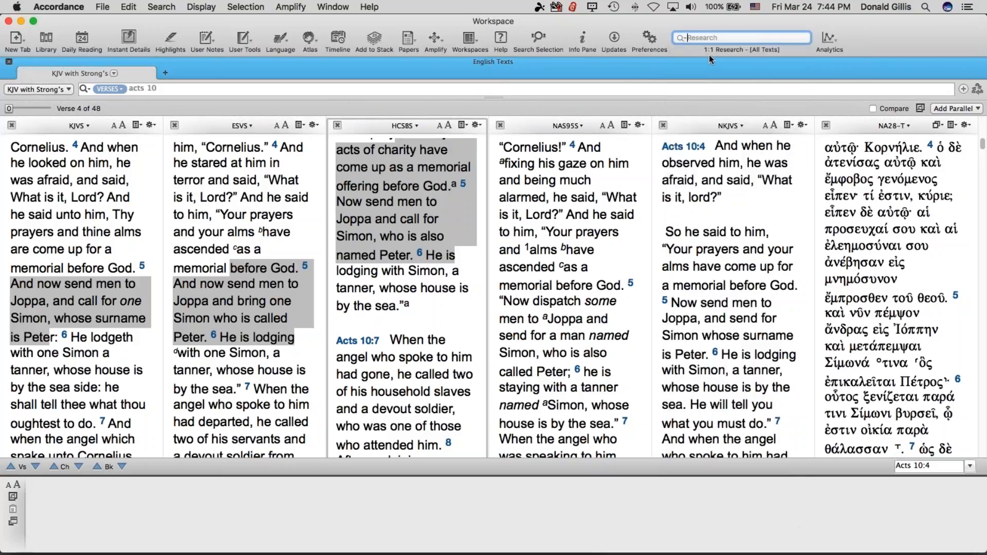
text(john 3:16)
click(683, 38)
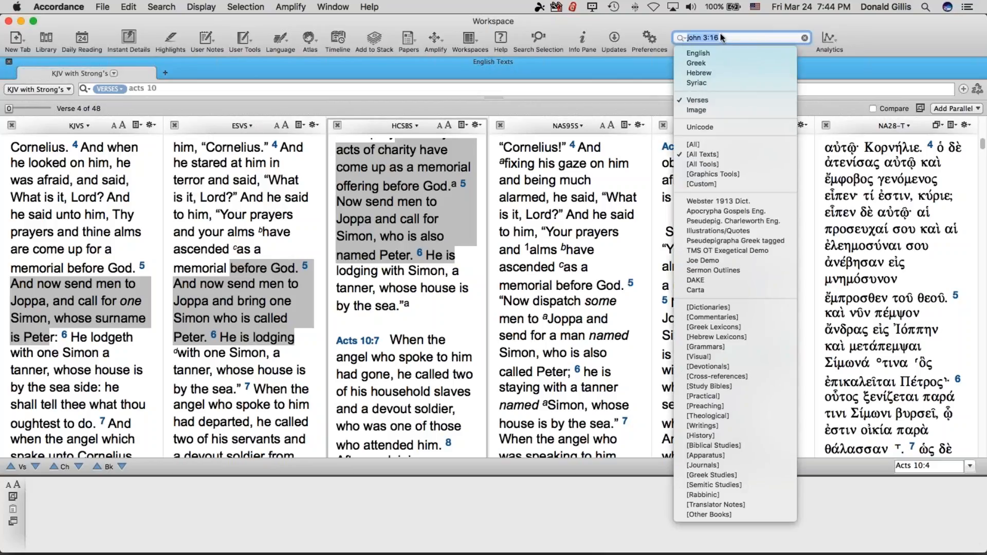
key(Escape)
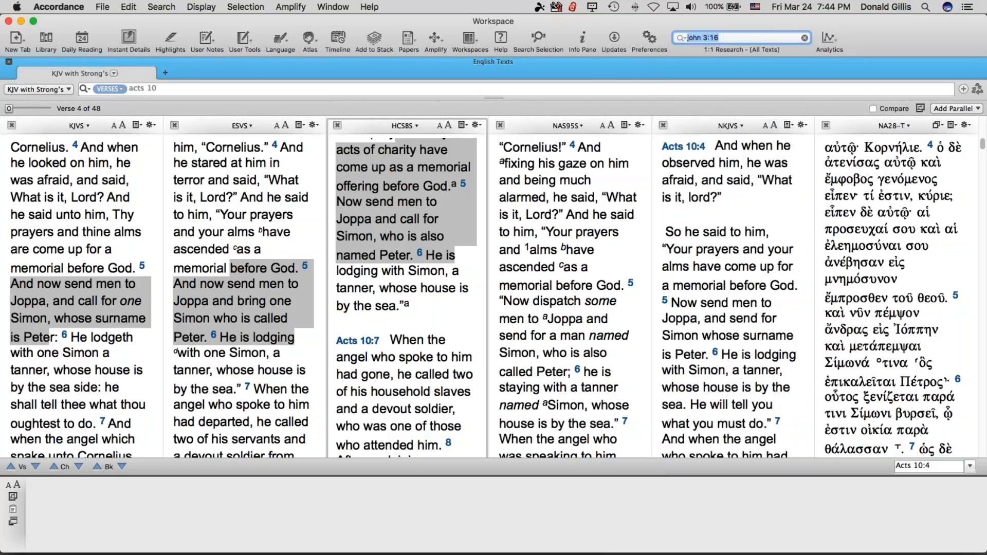
key(Return)
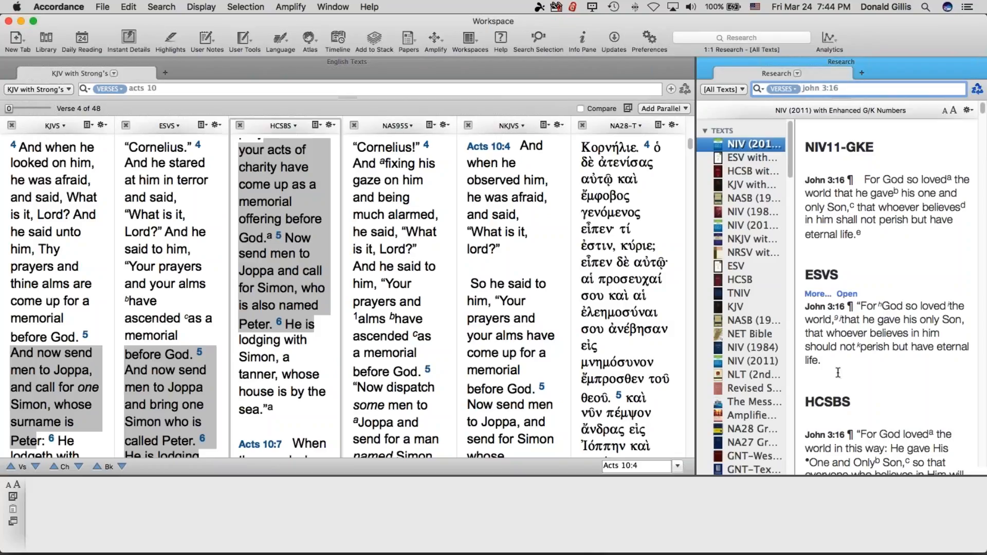
Step: Copy the NIV11-GKE and ESVS results for John 3:16 and paste them into the Word document below the Acts citation, separated by blank lines
drag(836, 348, 802, 175)
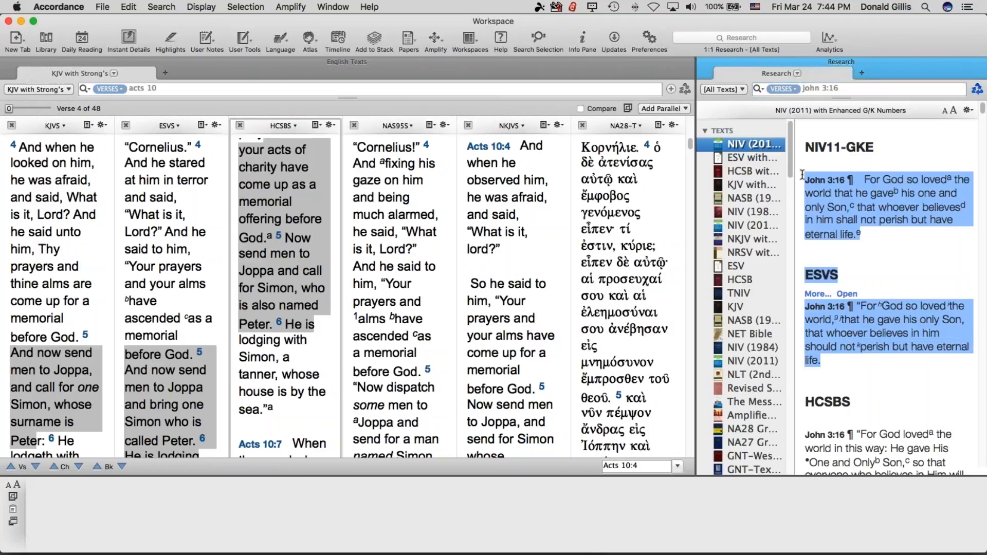
key(super+Tab)
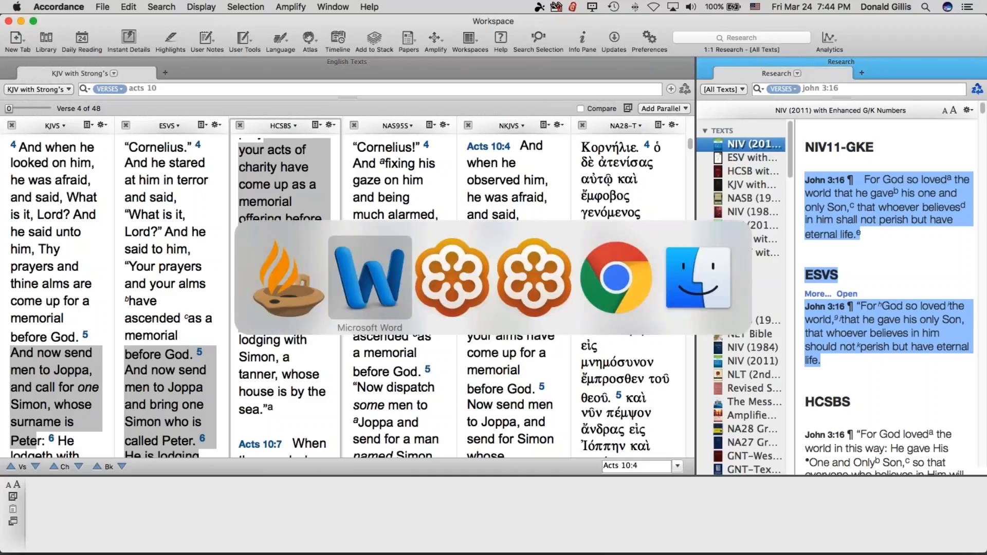
key(Return)
key(Return)
key(Return)
text(John 3:16 ¶ For God so loveda the world that he gaveb his one and only Son,c that whoever believesd in him shall not perish but have eternal life.e   ESVS  John 3:16 ¶ "For hGod so loved ithe world,g jthat he gave his only Son, that whoever believes in him should not kperish but have eternal life.)
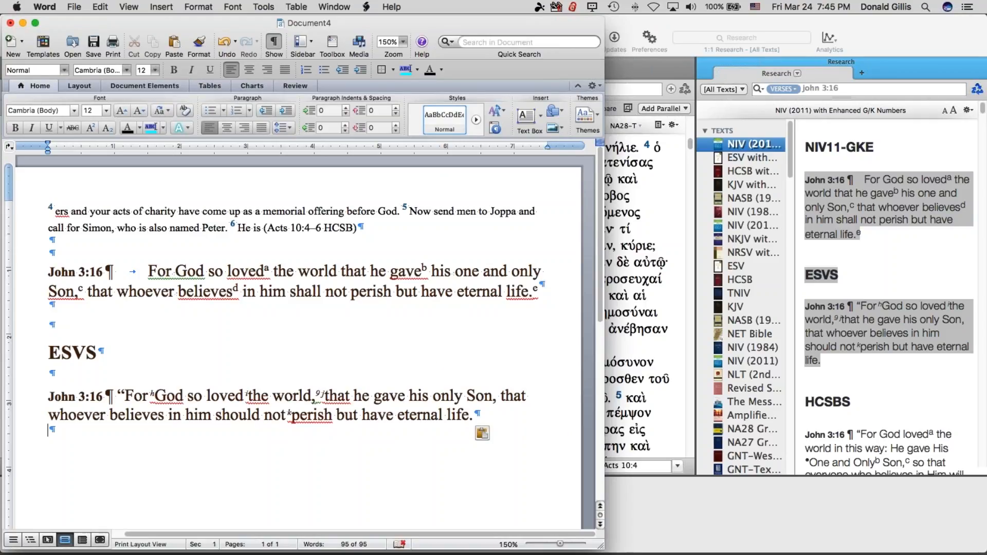
Step: Return to Accordance, check the copy options for the selected John 3:16 results, and clear the selection
mouse_move(891, 166)
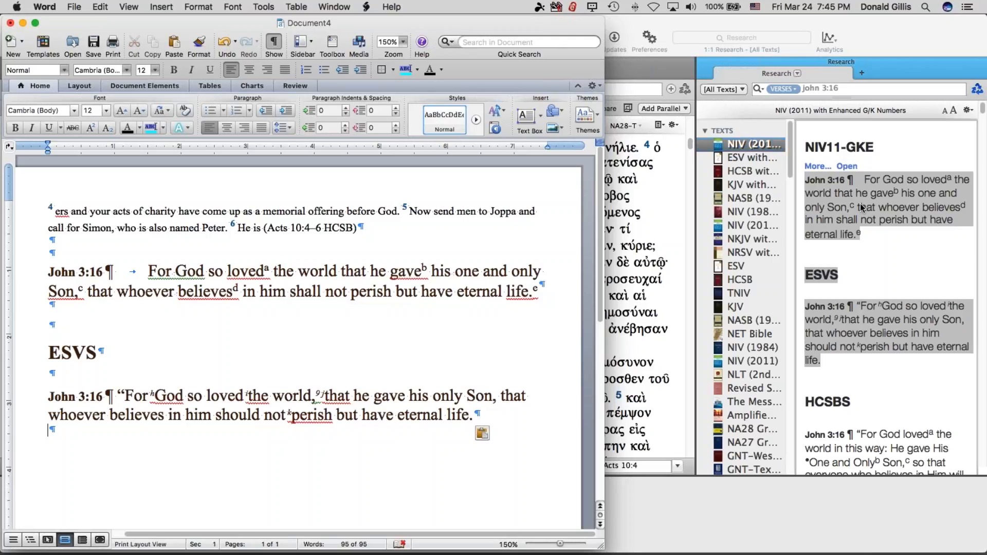
mouse_move(840, 345)
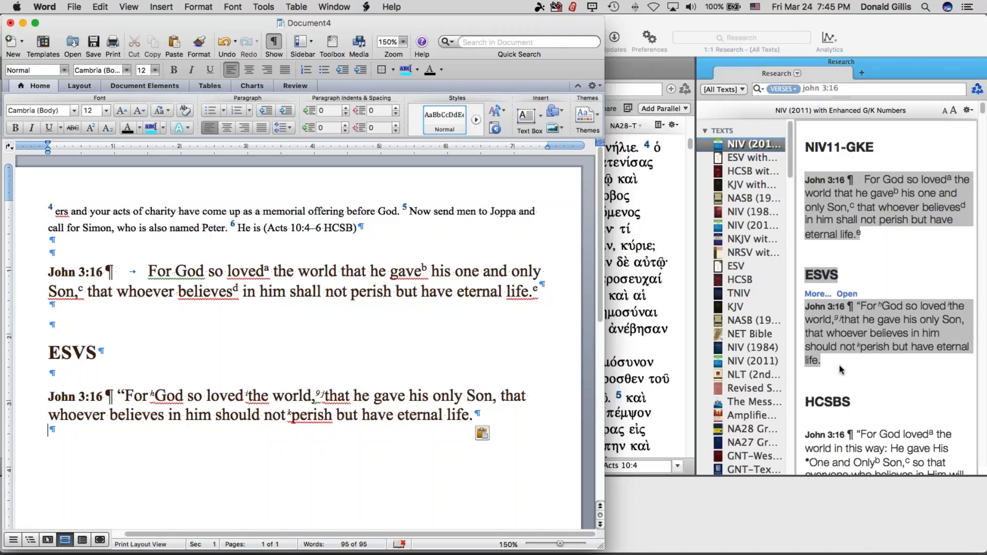
click(845, 323)
right_click(844, 322)
mouse_move(853, 350)
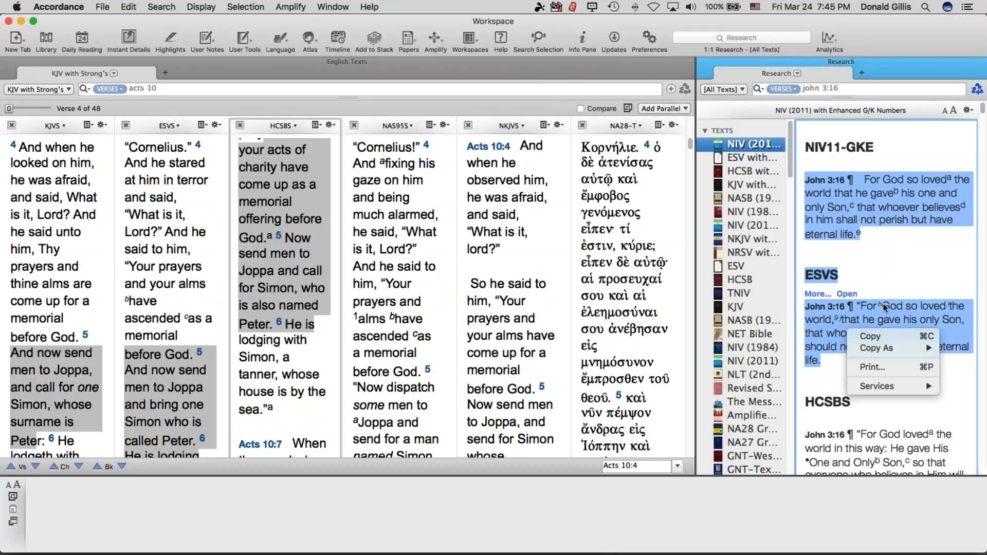
click(870, 252)
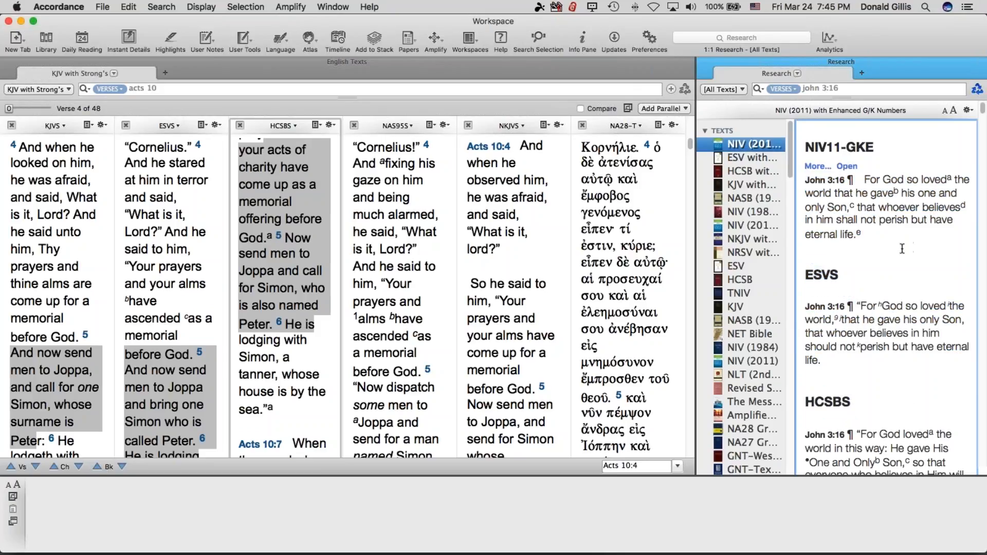
Step: Look through the John 3:16 research results in the remaining Bible translations
scroll(891, 255, down, 8)
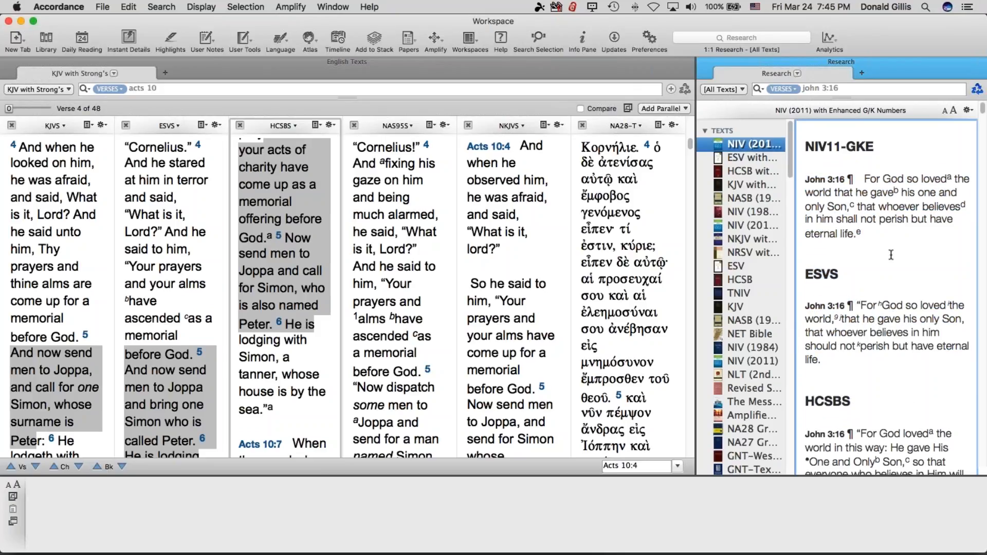
scroll(895, 297, down, 10)
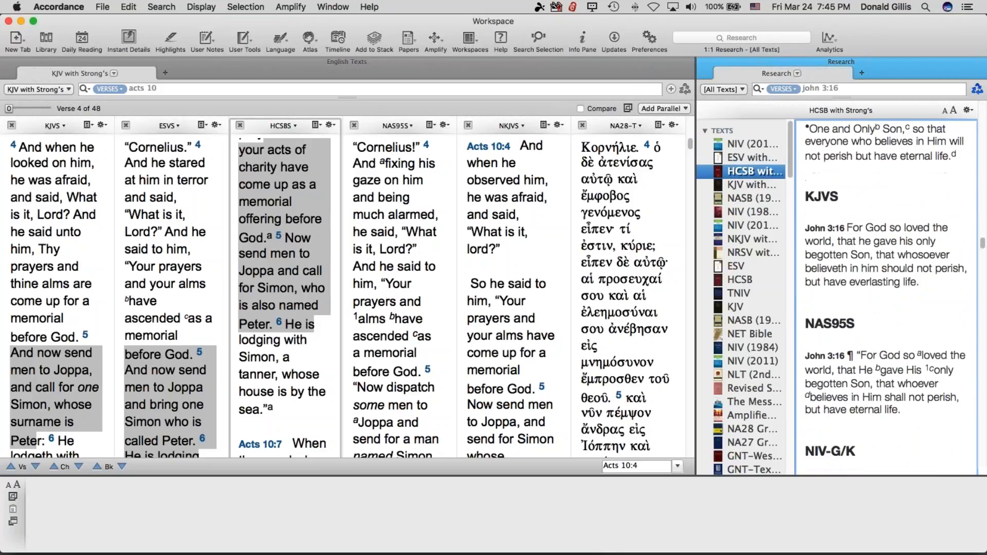
scroll(868, 168, down, 3)
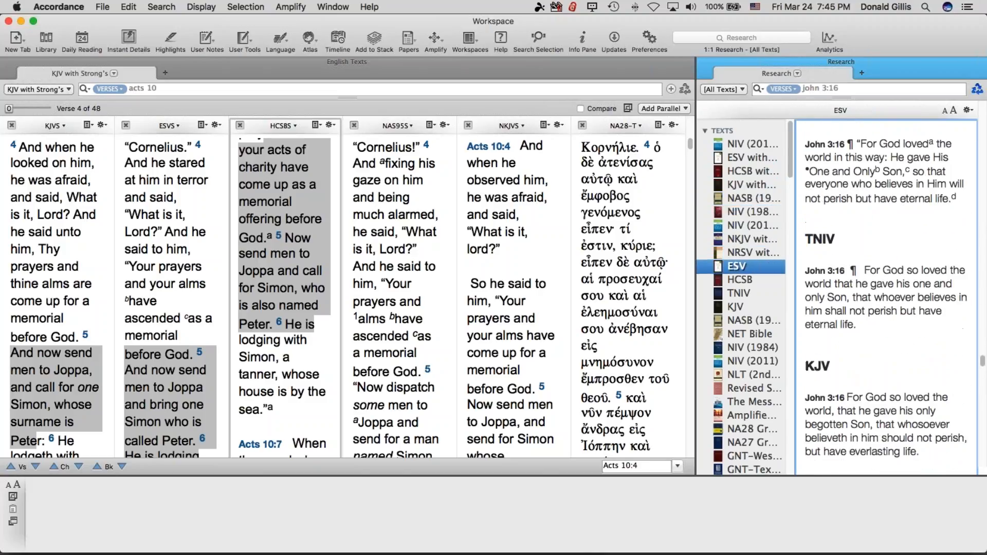
Step: Return to the first John 3:16 translations in the research results and close the Research zone
scroll(868, 168, up, 8)
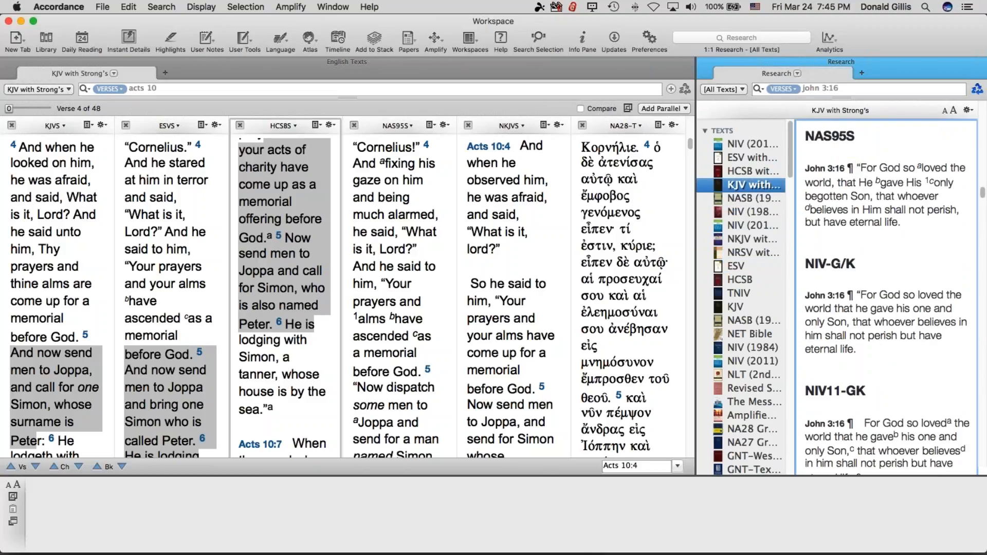
scroll(903, 325, down, 1)
scroll(904, 325, up, 8)
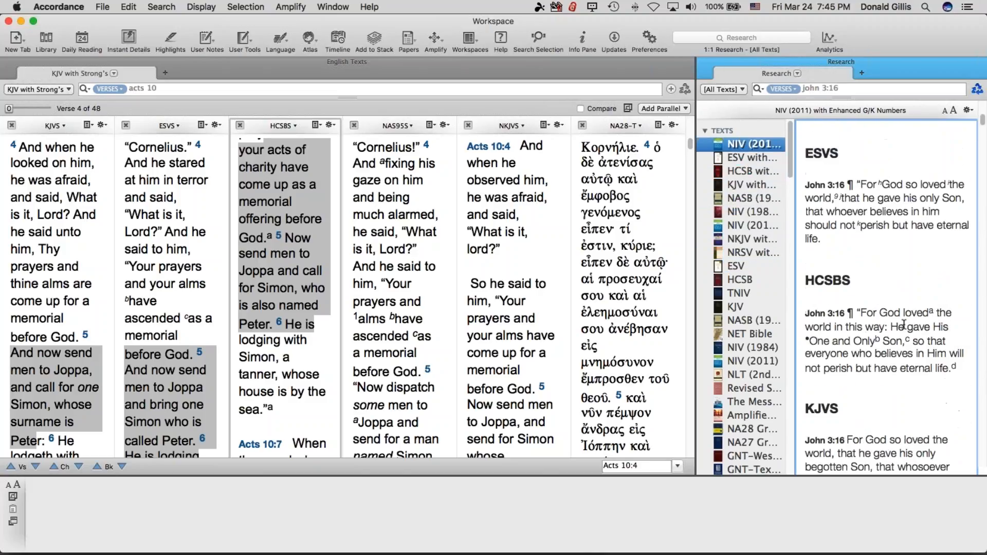
click(706, 62)
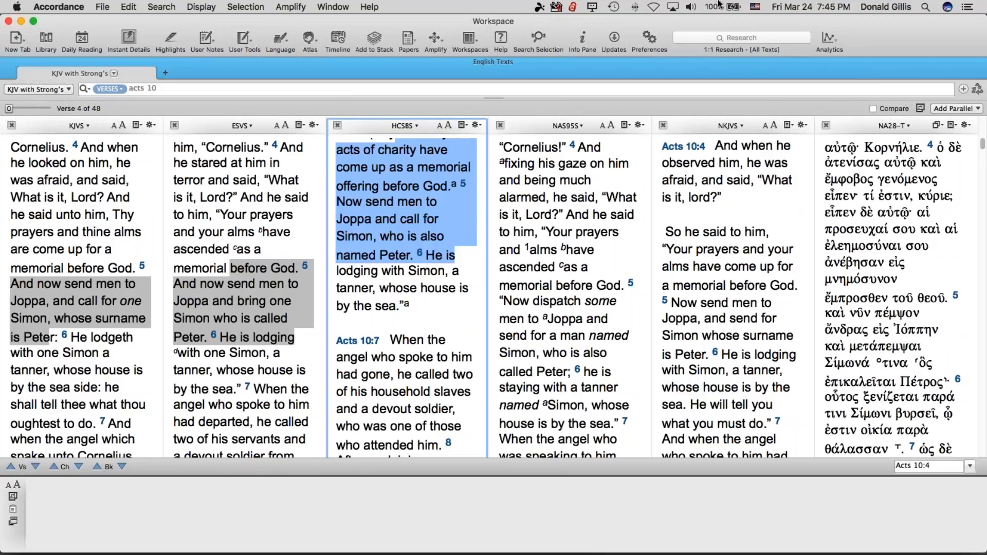
Step: Check the research options and research "John 3:16" as Verses across [All Texts]
click(678, 39)
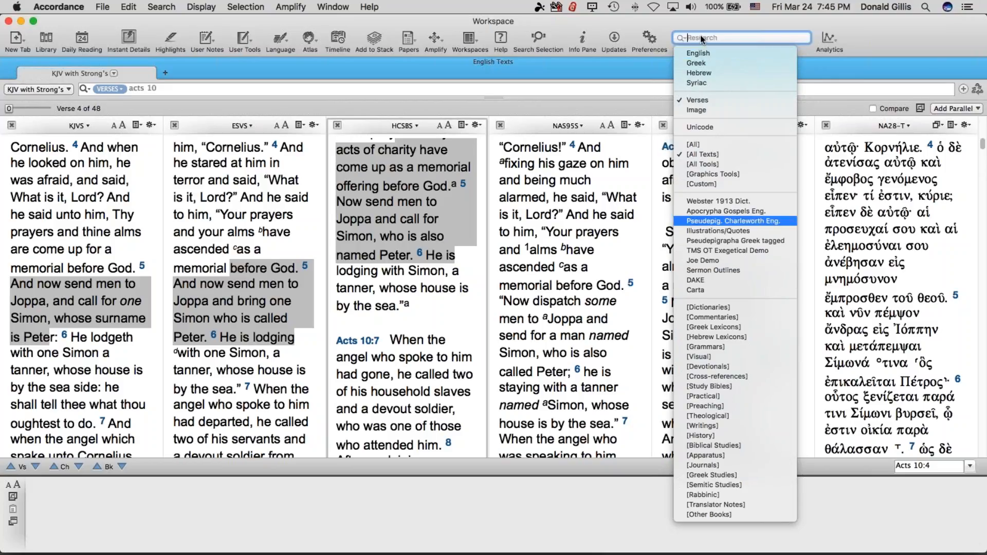
key(Escape)
text(John 3:16)
key(Return)
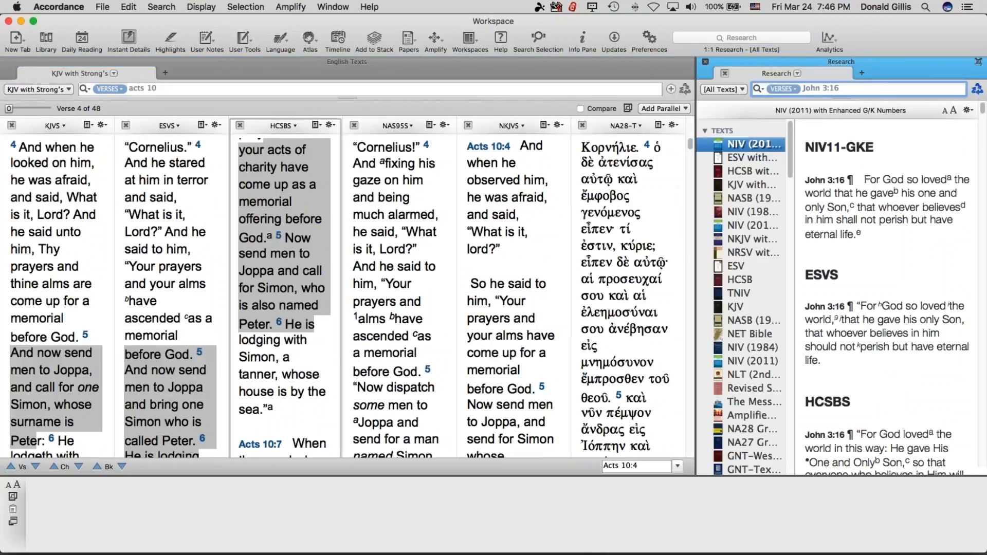
Step: Select the John 3:16 results from NIV11-GKE through HCSBS and copy them
drag(806, 186, 885, 482)
right_click(873, 445)
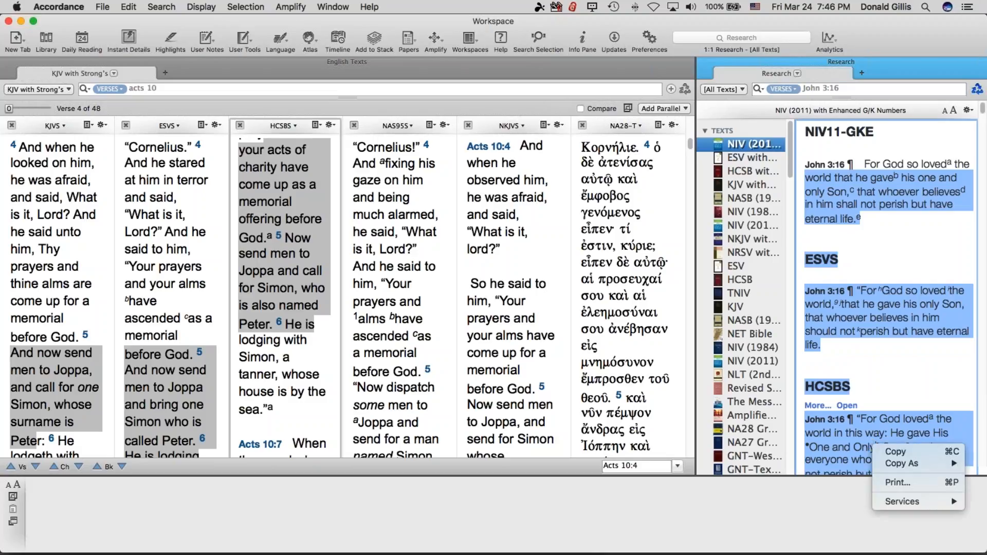
mouse_move(883, 463)
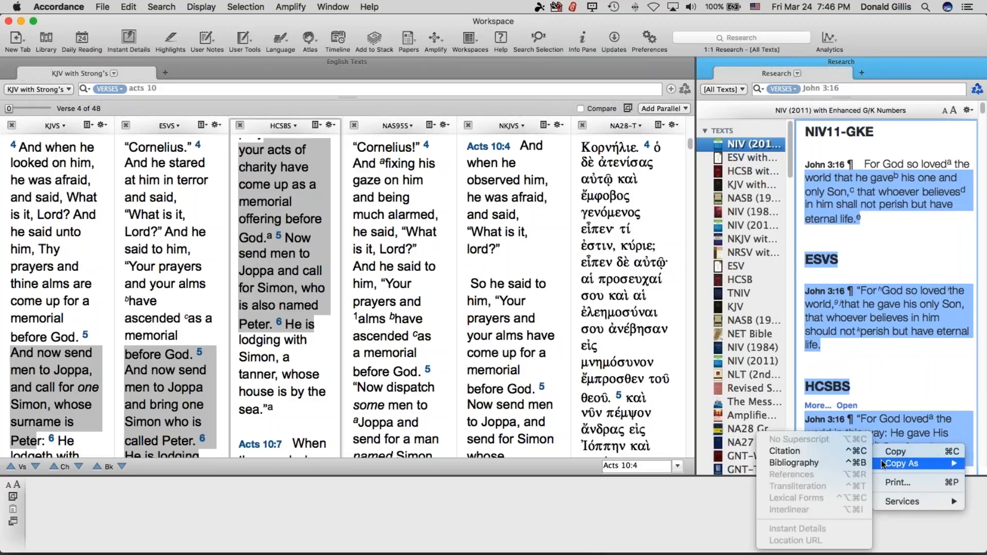
click(884, 452)
Step: Switch to the Word document and delete all of its contents
key(super+Tab)
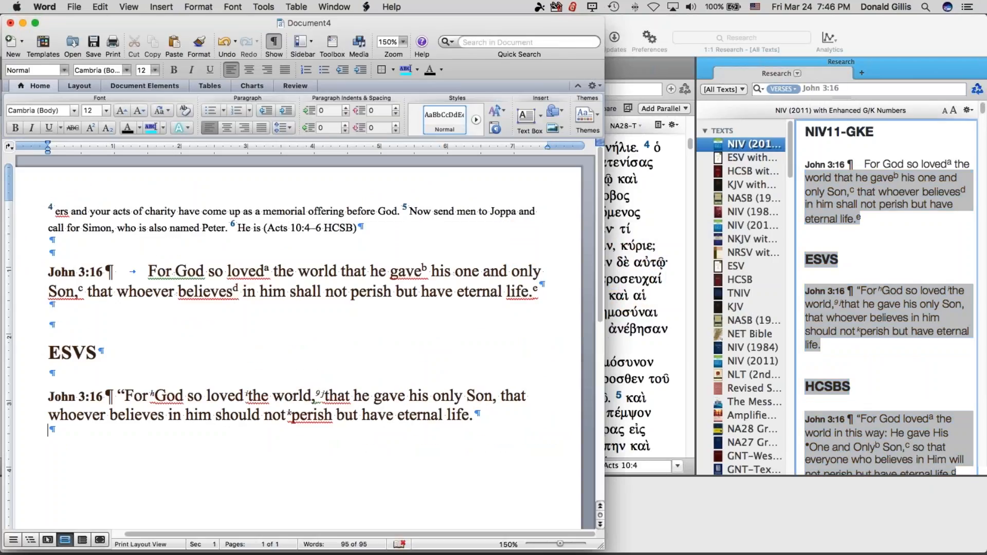
key(super+Tab)
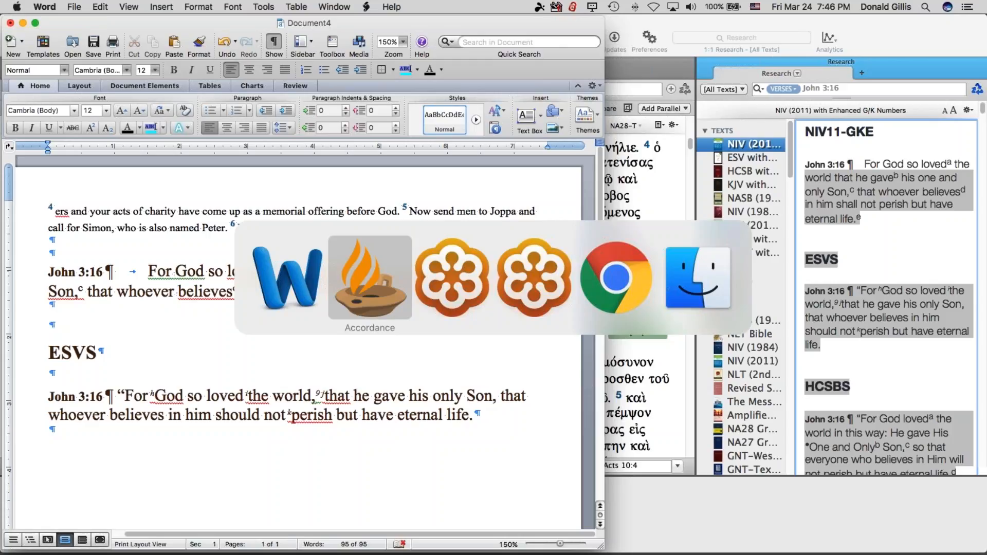
key(super+Tab)
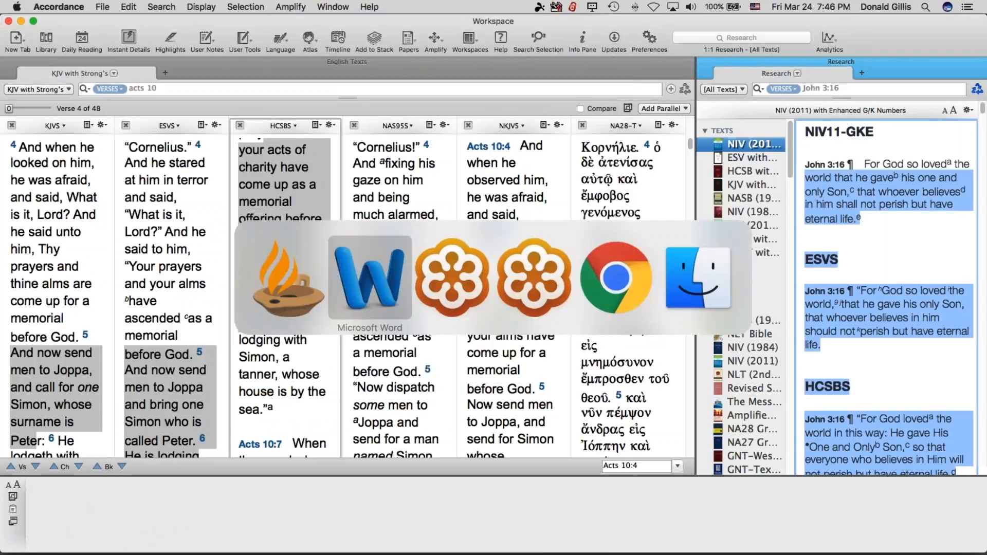
key(super+a)
key(BackSpace)
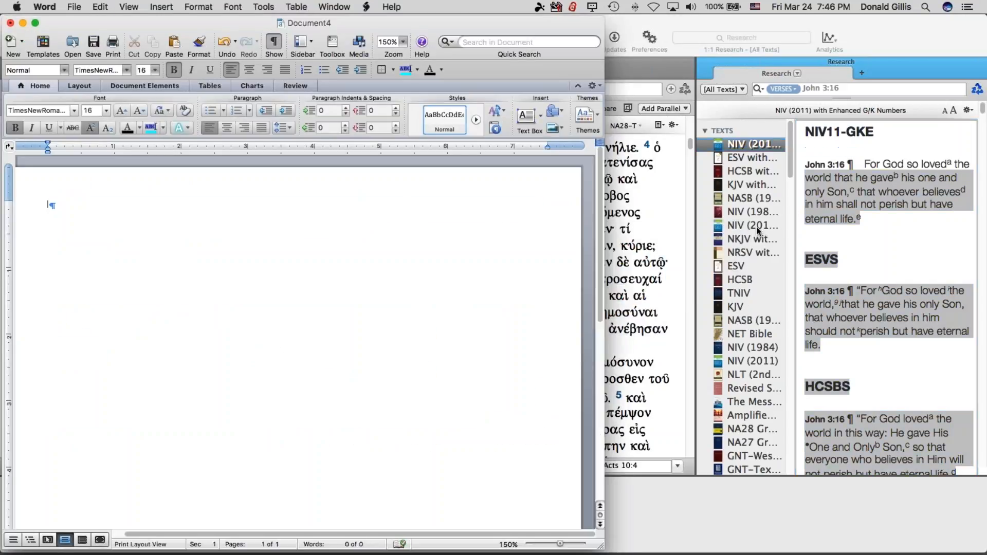
Step: Copy the selected John 3:16 results in Accordance as a citation and paste them into the empty Word document
click(833, 188)
right_click(833, 189)
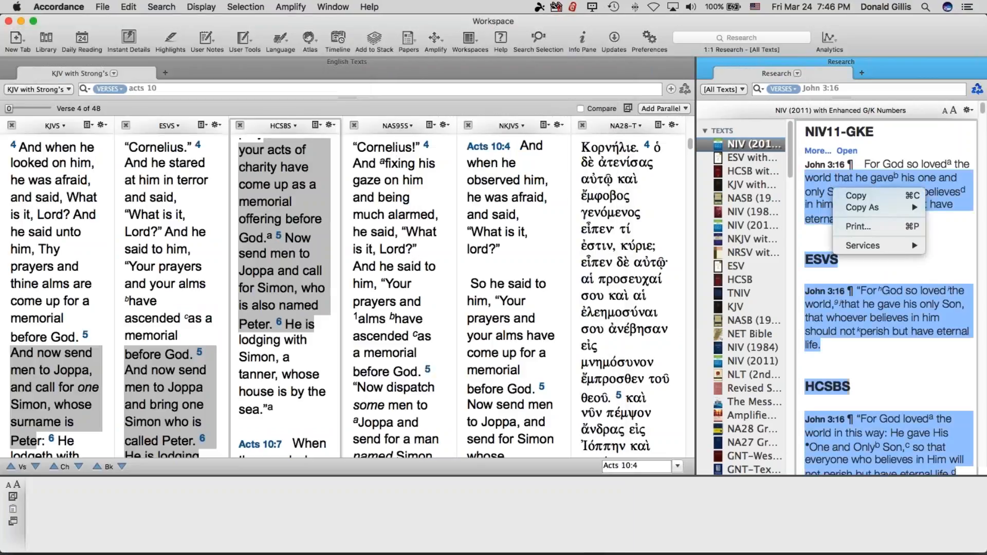
mouse_move(839, 203)
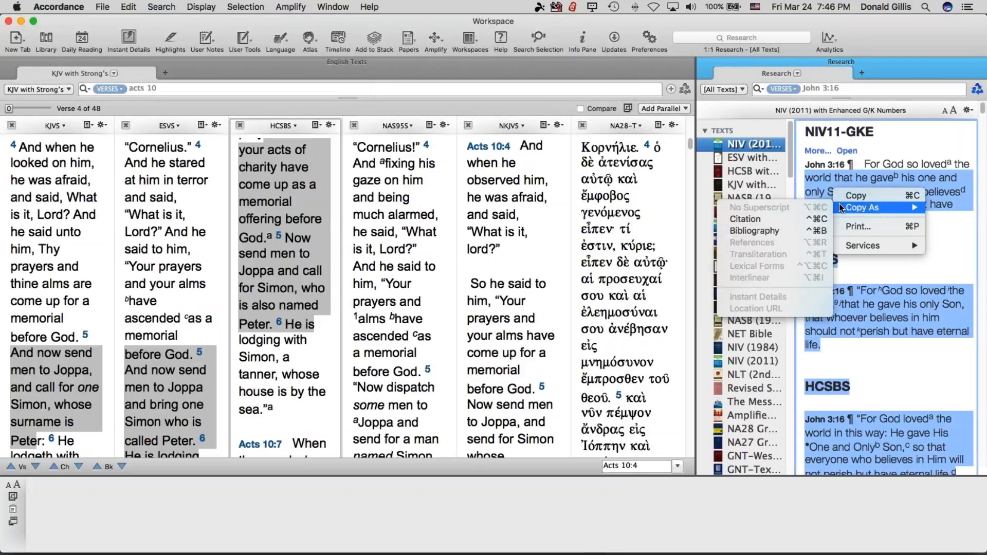
click(786, 220)
key(super+Tab)
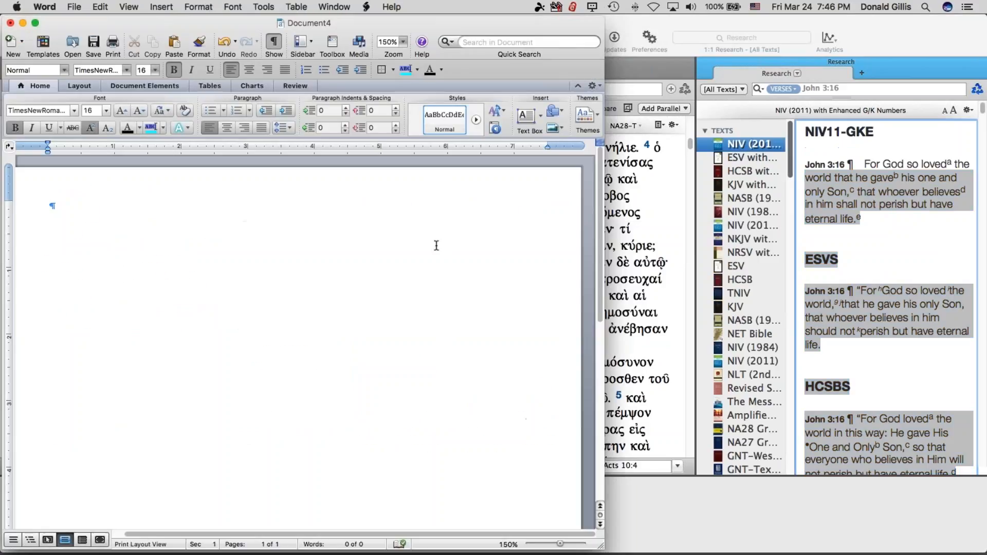
key(super+v)
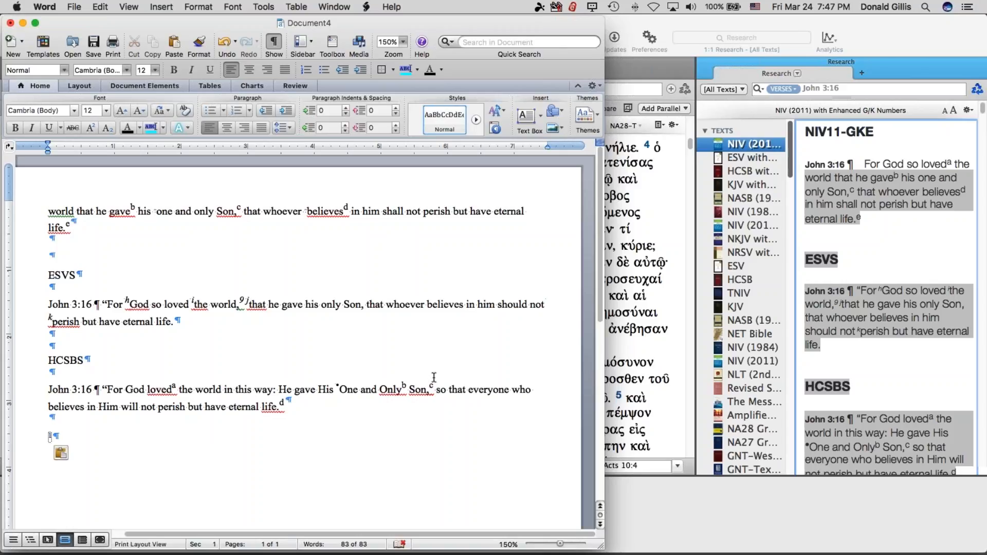
Step: Return to Accordance and look through the Bible texts available for the HCSBS pane, keeping the current text
click(635, 360)
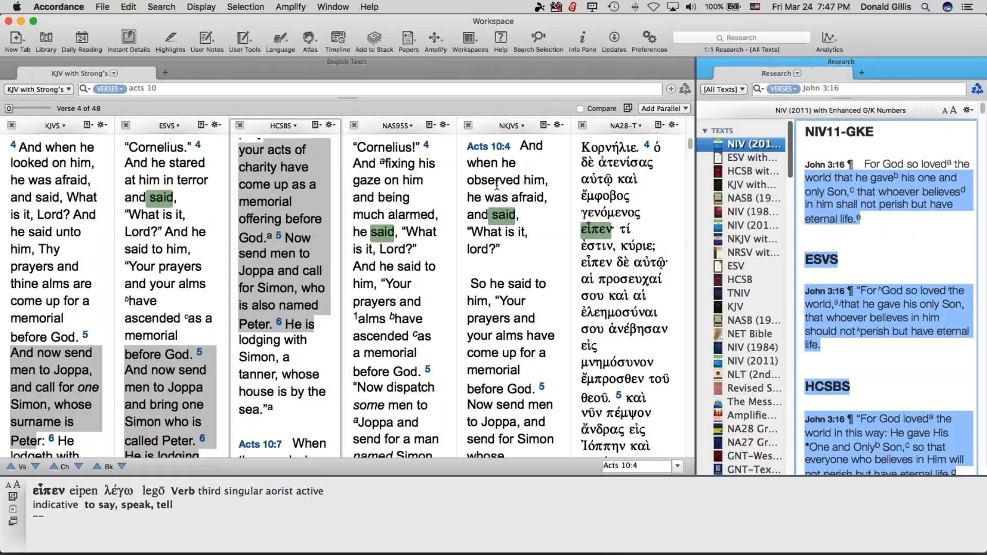
mouse_move(149, 194)
mouse_move(189, 181)
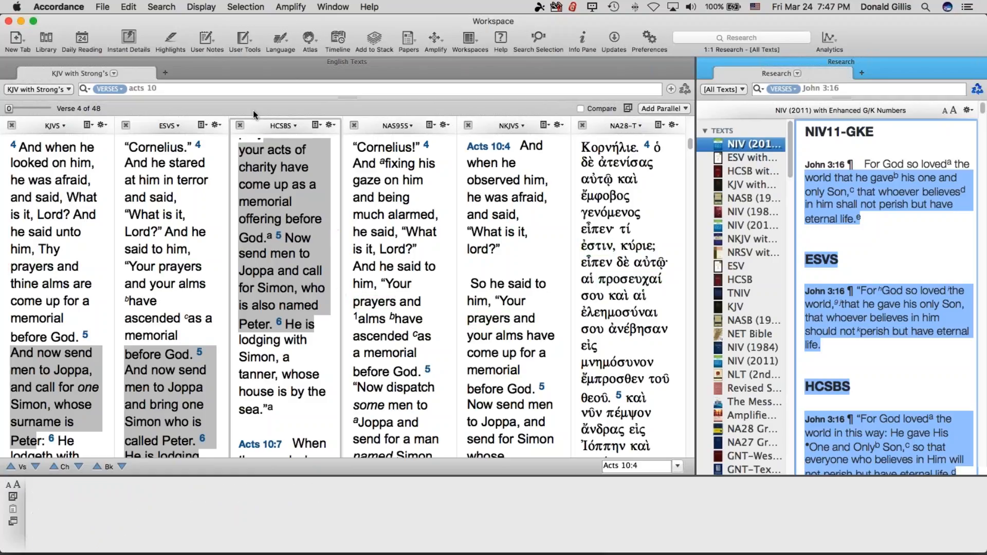
click(281, 126)
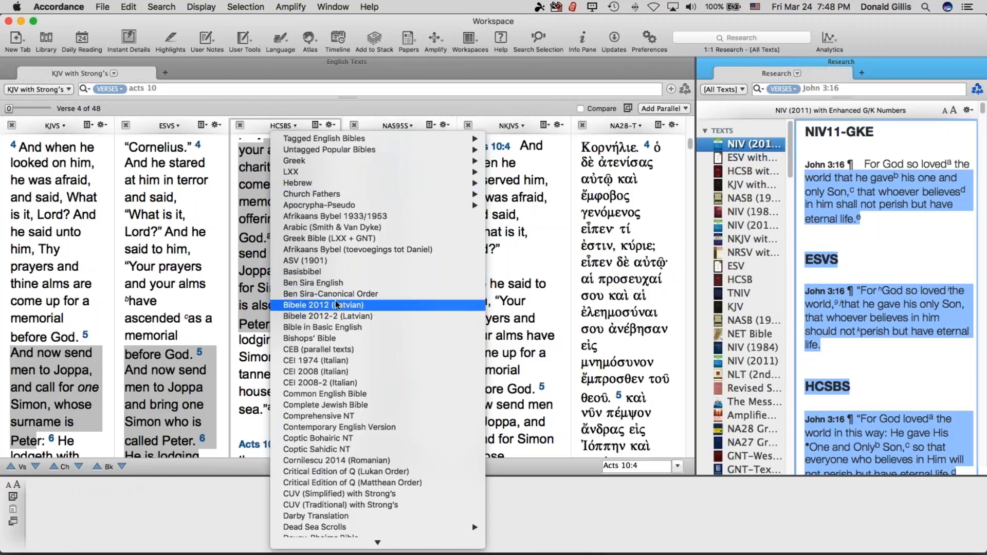
mouse_move(345, 553)
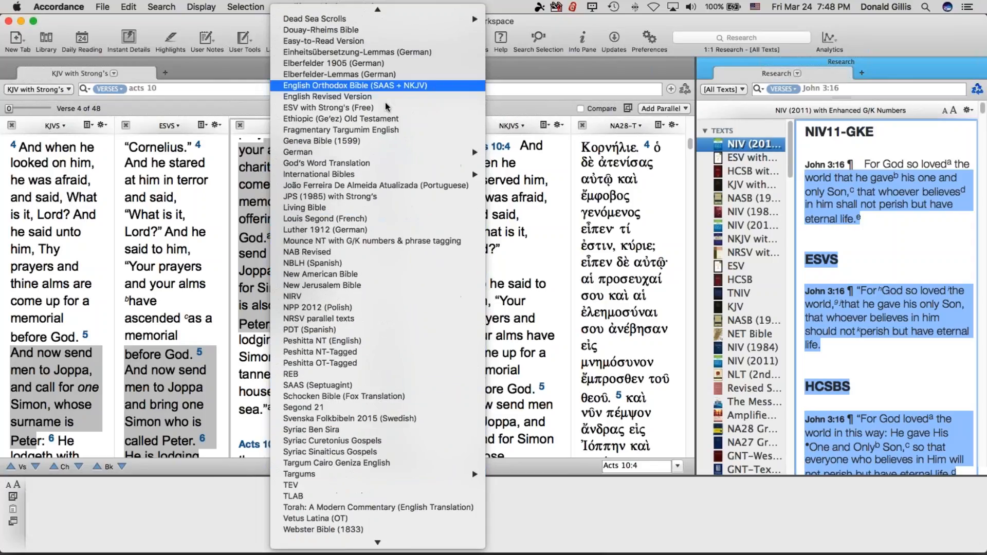
click(524, 252)
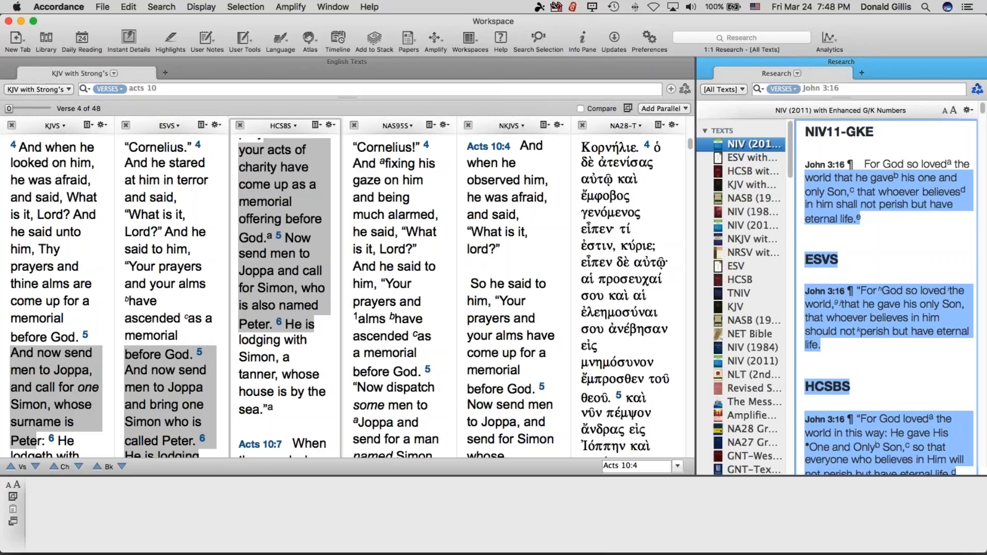
Step: Close the Research zone and the NA28-T, NKJVS and NAS95S parallel panes
mouse_move(706, 63)
click(705, 61)
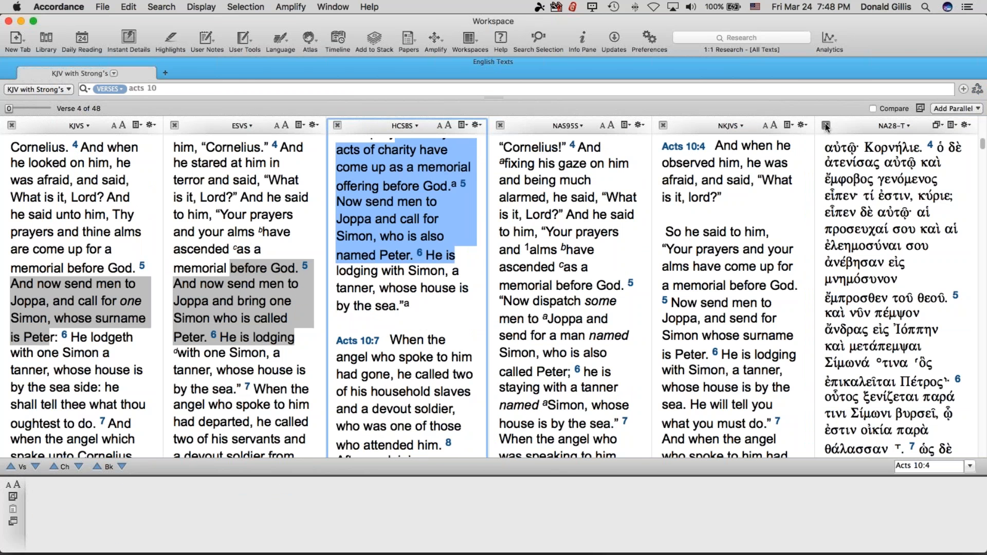
click(826, 125)
click(794, 126)
click(744, 126)
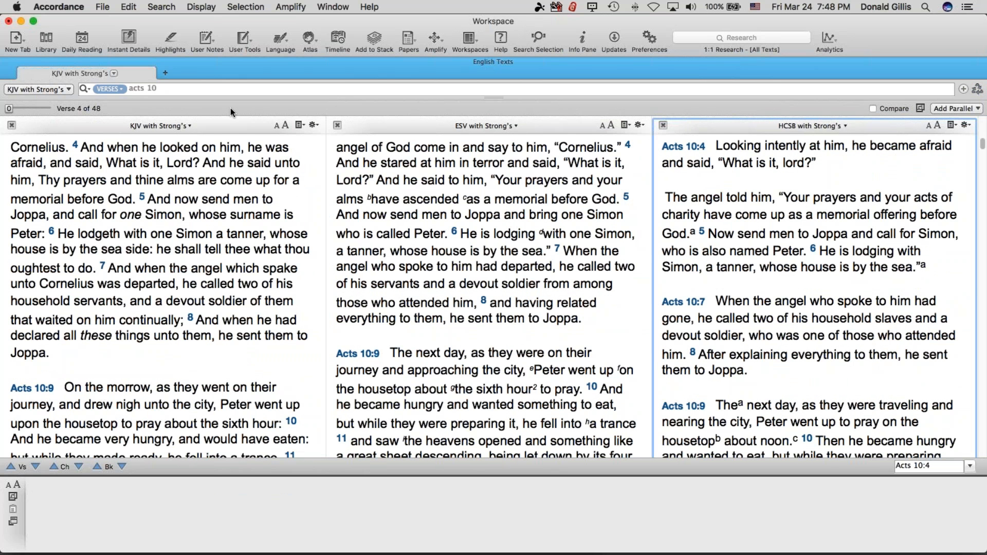
Step: Go back to Acts 10:1 and look up the KJV word "devout" from verse 2 in the Greek lexicon
mouse_move(191, 265)
scroll(192, 265, up, 5)
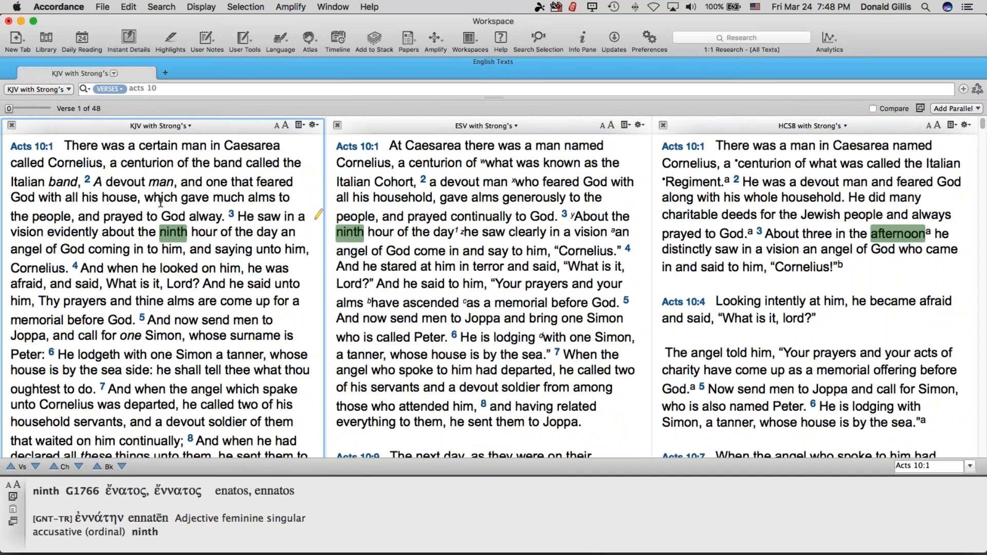
mouse_move(134, 183)
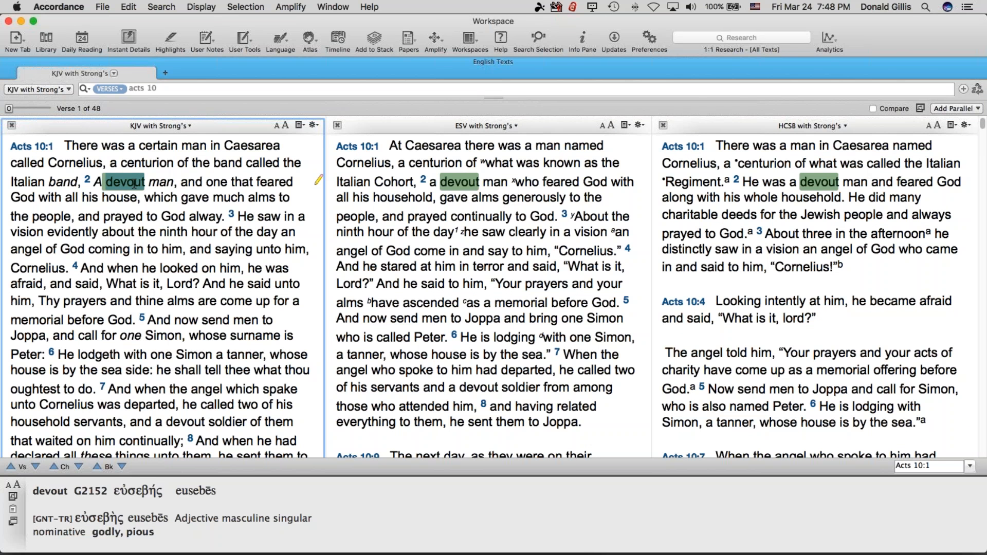
double_click(134, 183)
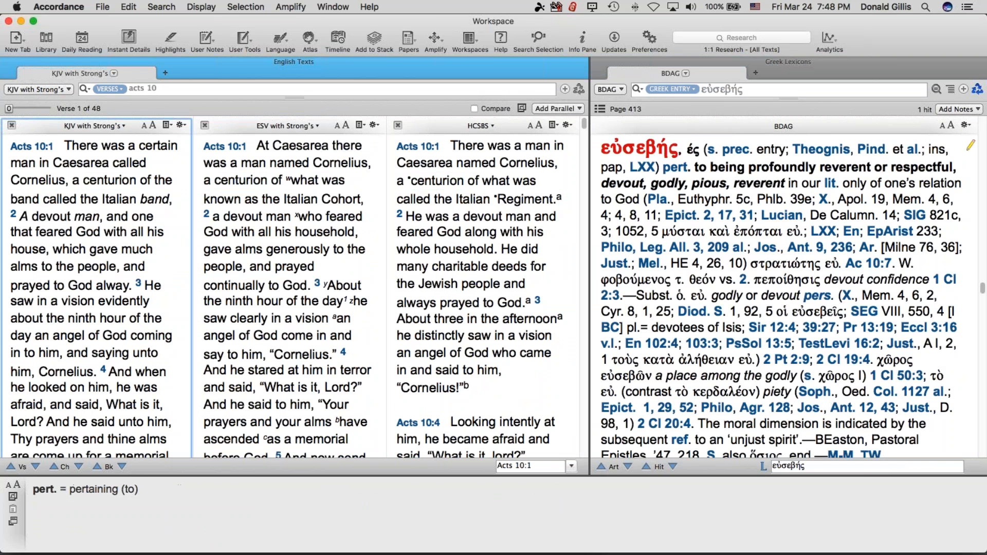
Step: Examine the BDAG entry for εὐσεβής and go through the same word's entries in the other Greek lexicons up to TDNT (Little Kittel)
scroll(632, 191, down, 4)
scroll(633, 190, up, 6)
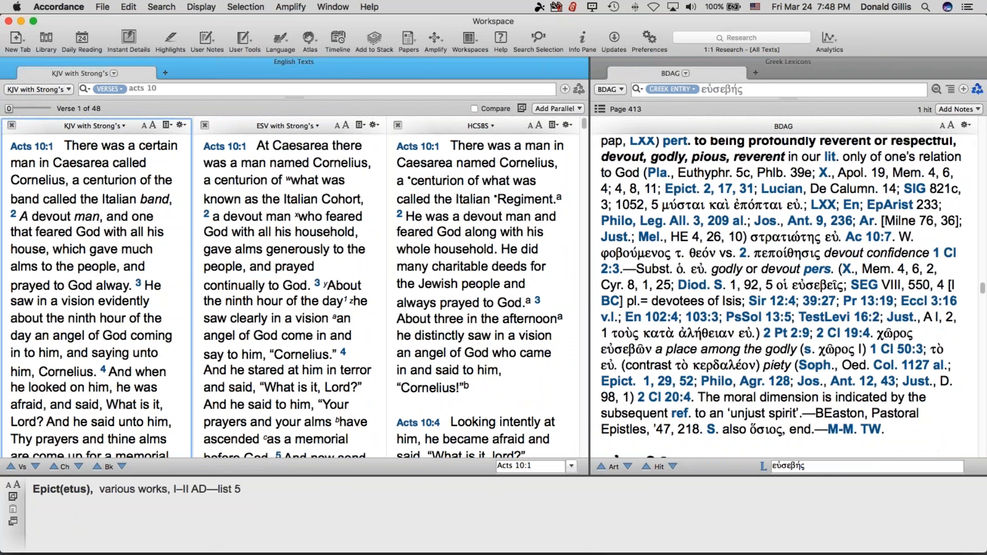
scroll(816, 208, down, 2)
click(816, 208)
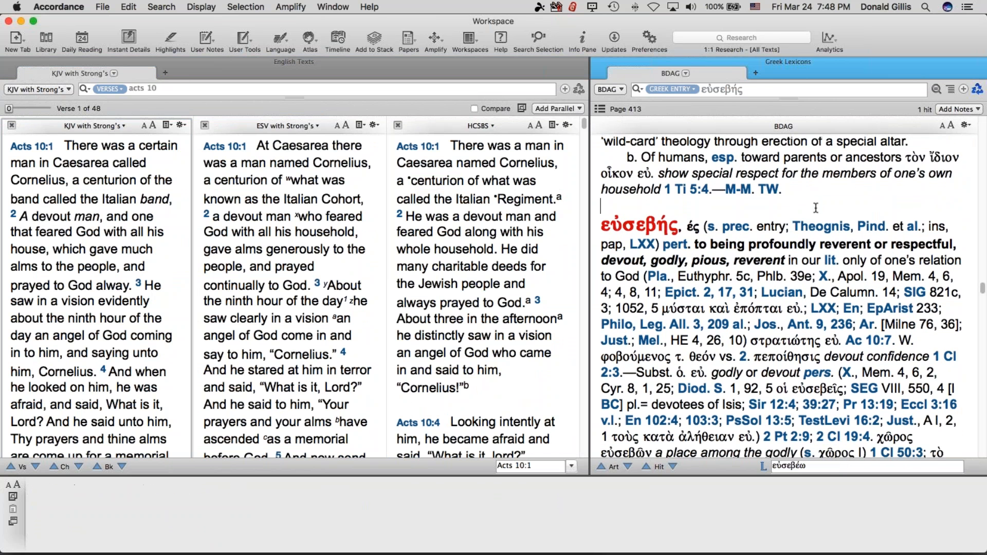
key(super+alt+Right)
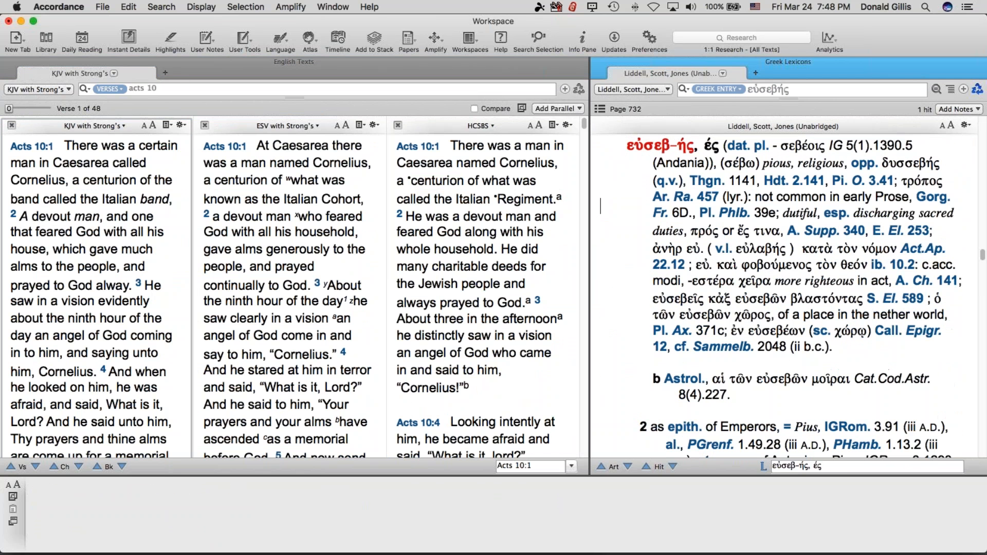
key(super+alt+Right)
key(super+alt+Right)
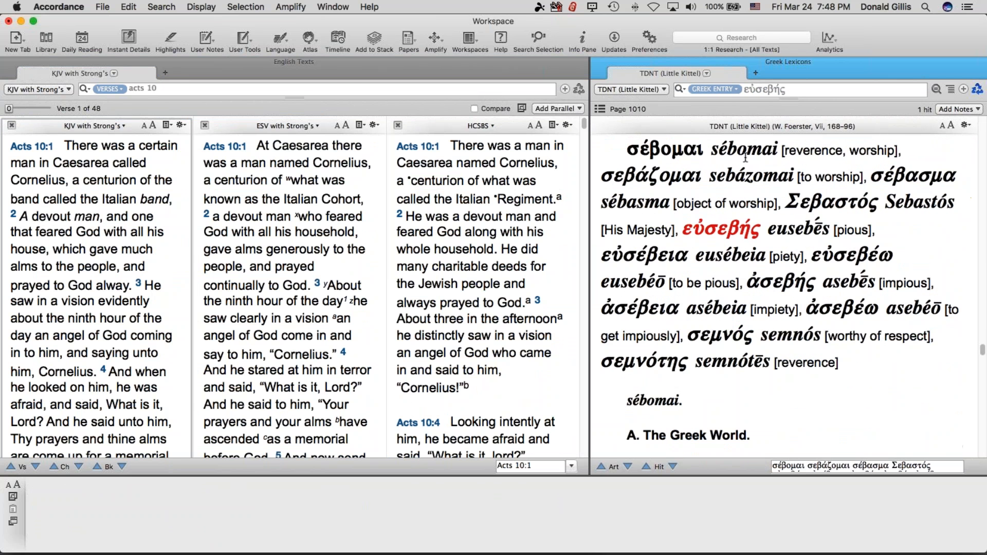
Step: Close the Greek Lexicons zone and the ESV and HCSB parallel panes, leaving only KJV with Strong's
click(599, 62)
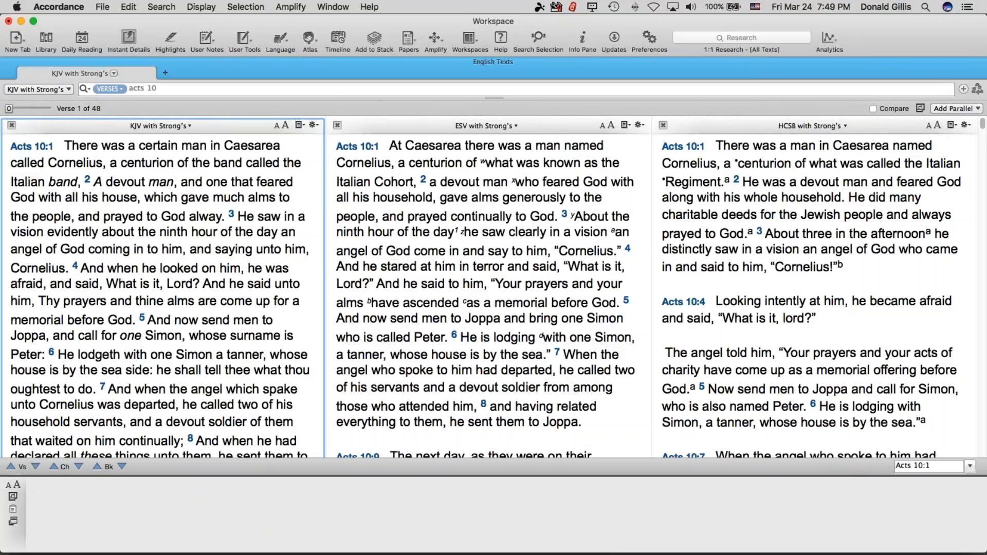
click(338, 126)
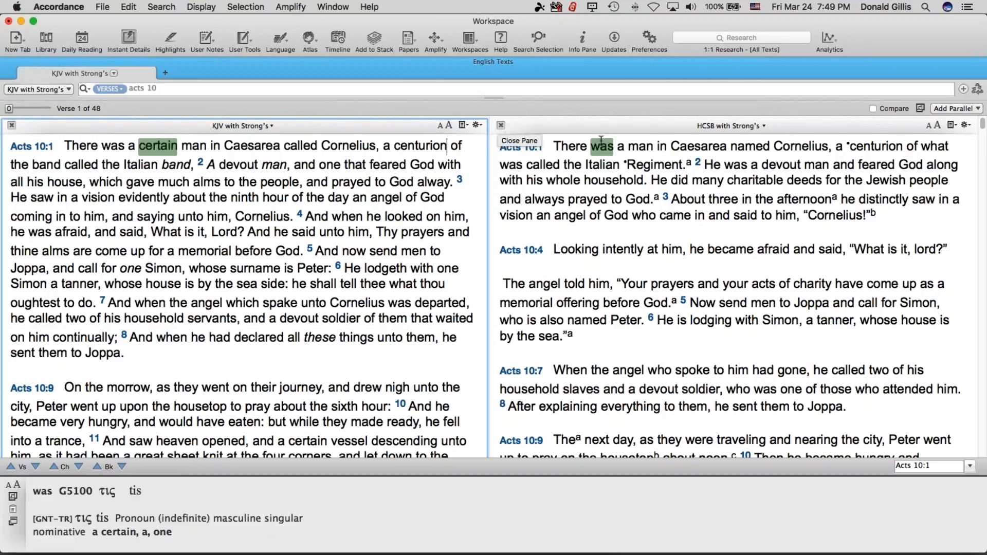
click(501, 126)
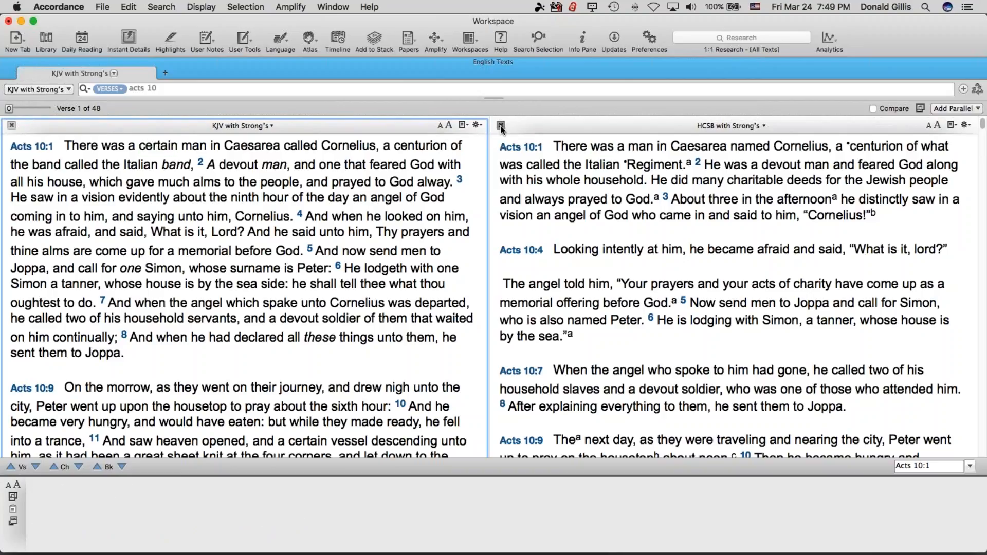
Step: Add the Info Pane alongside the KJV text and view its apparatus, manuscripts and manuscript images for Acts 10:1
click(945, 109)
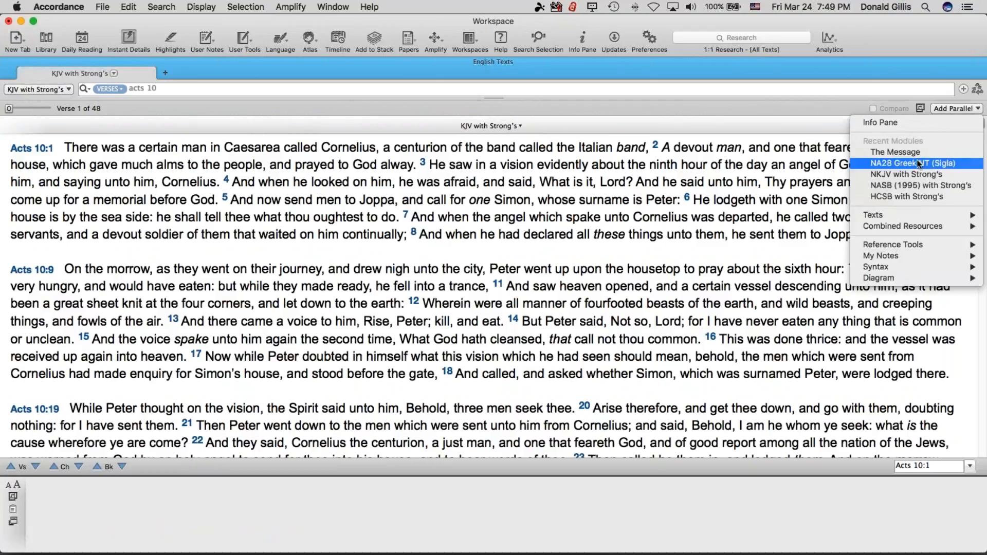
click(864, 124)
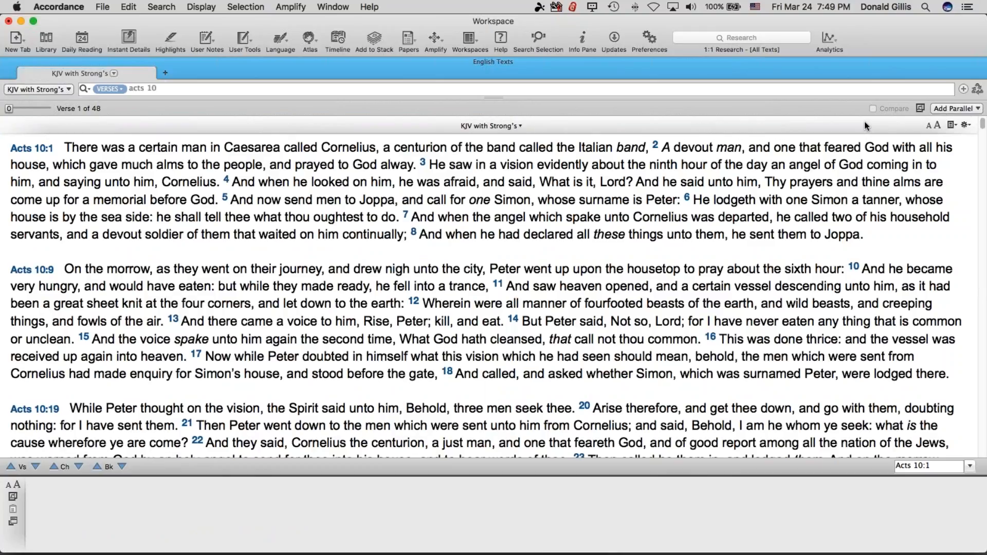
scroll(810, 236, down, 15)
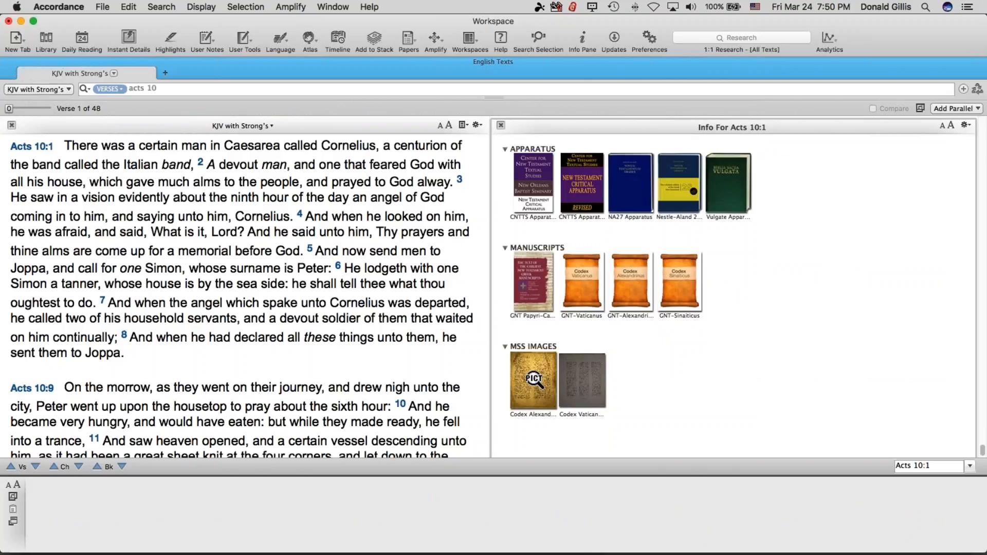
Step: View the Codex Alexandrinus image for Acts 10:1, and open the GNT-Vaticanus text as a parallel pane and close it
click(534, 380)
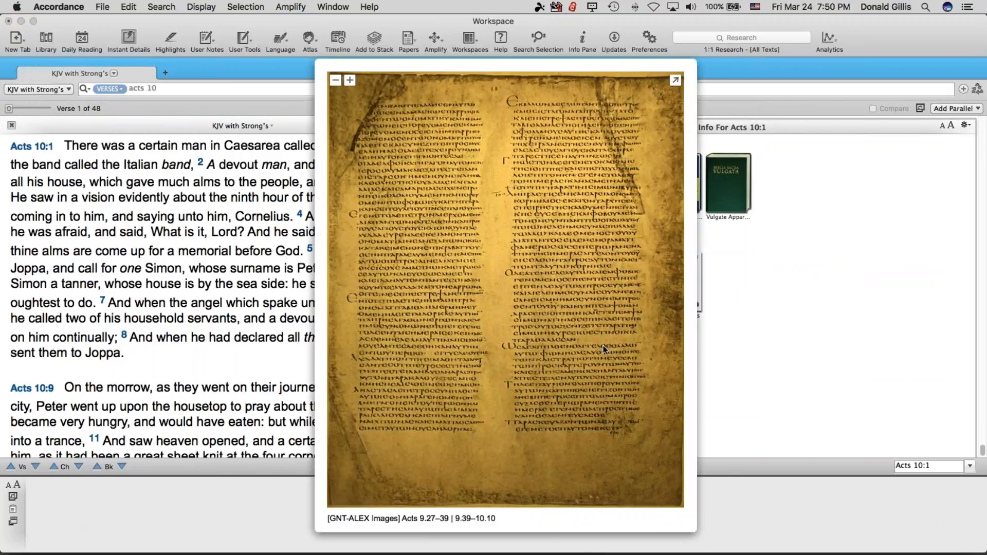
click(843, 315)
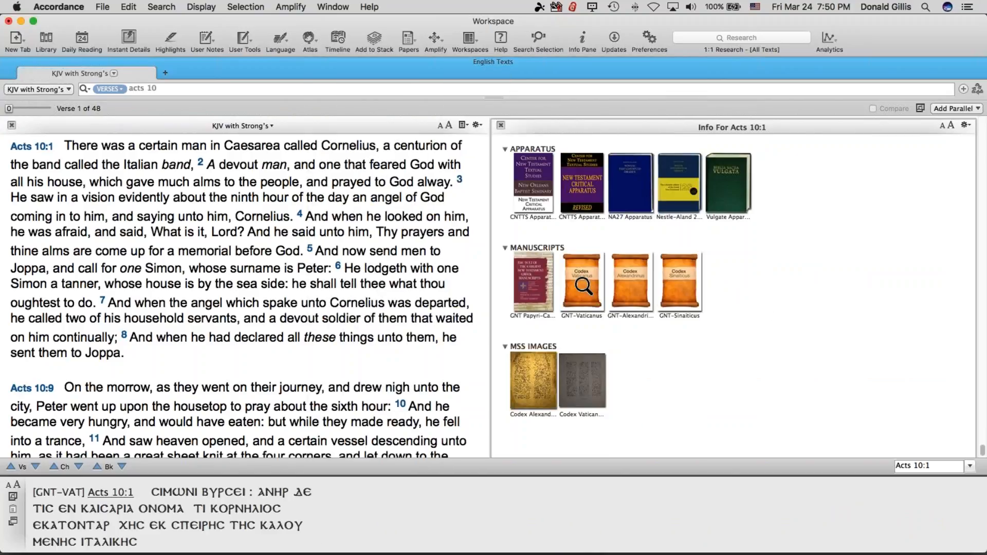
click(584, 286)
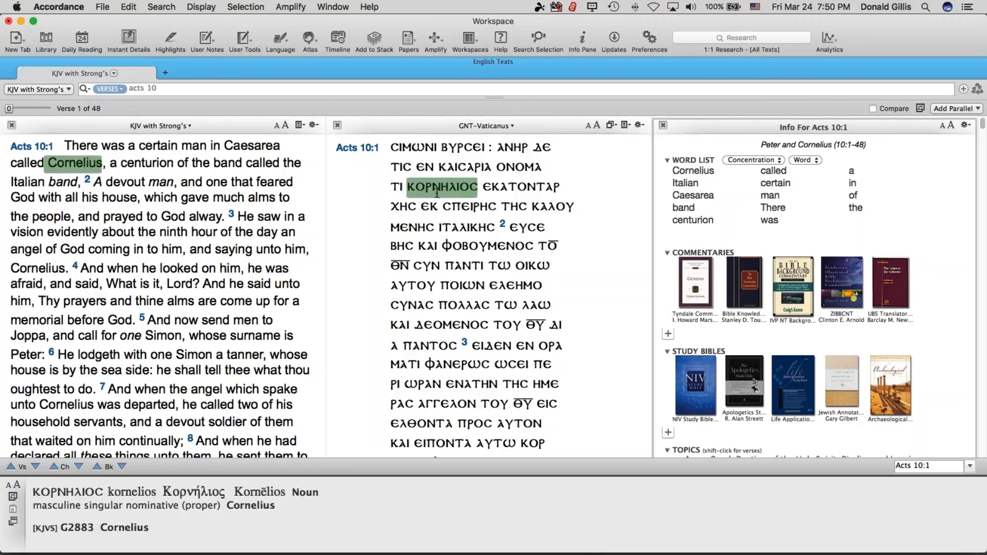
click(338, 125)
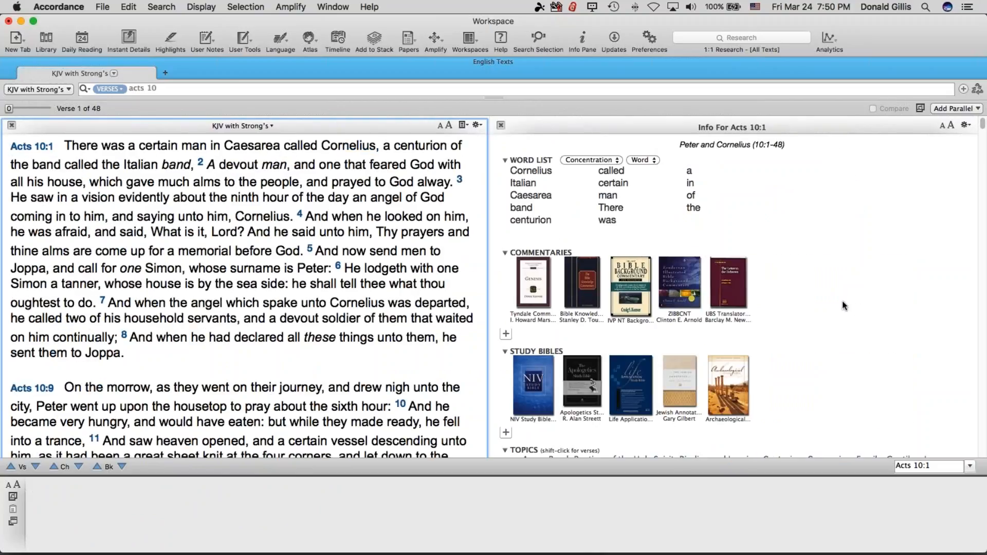
Step: Open GNT-Sinaiticus from the Info Pane's manuscripts for Acts 10:1 as a parallel pane and close it again
scroll(823, 360, down, 10)
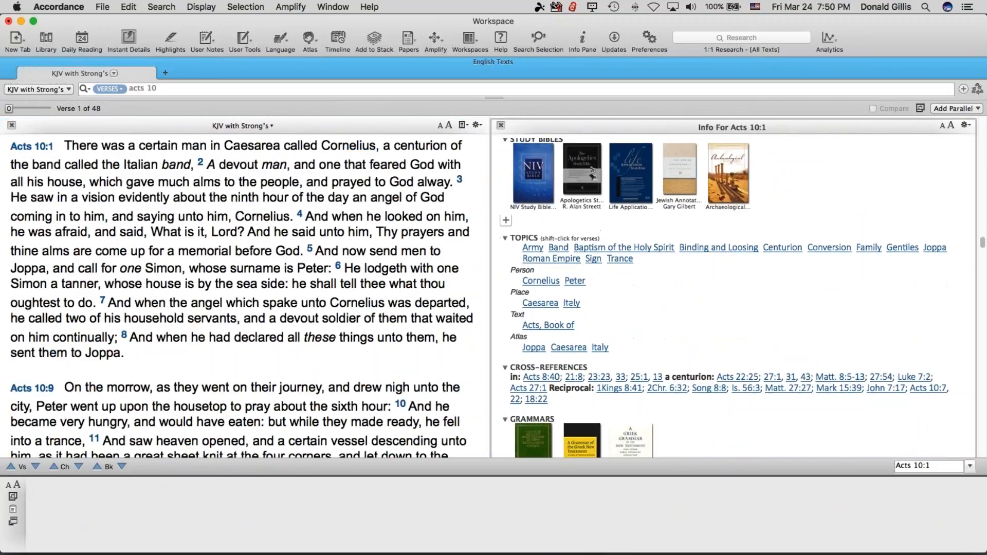
scroll(738, 298, down, 8)
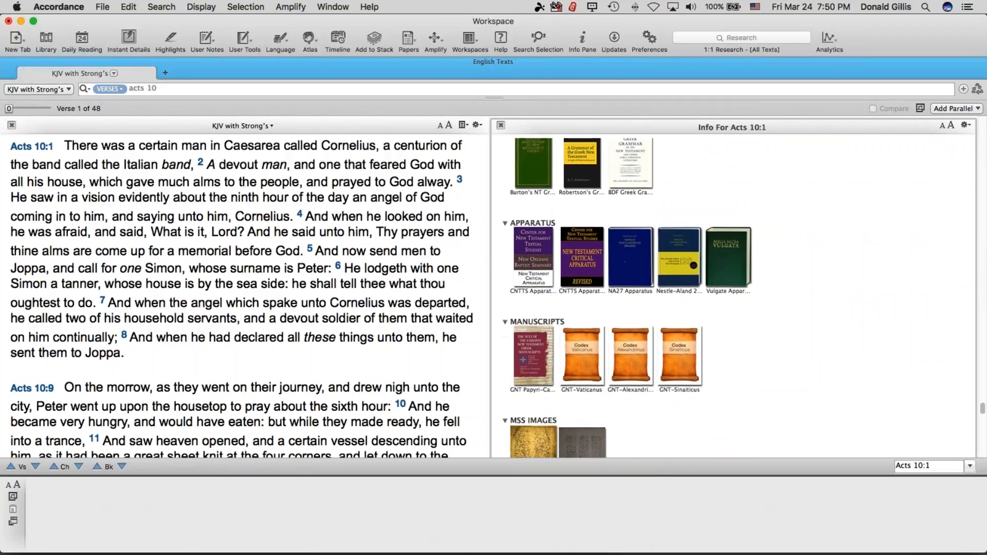
scroll(797, 371, down, 3)
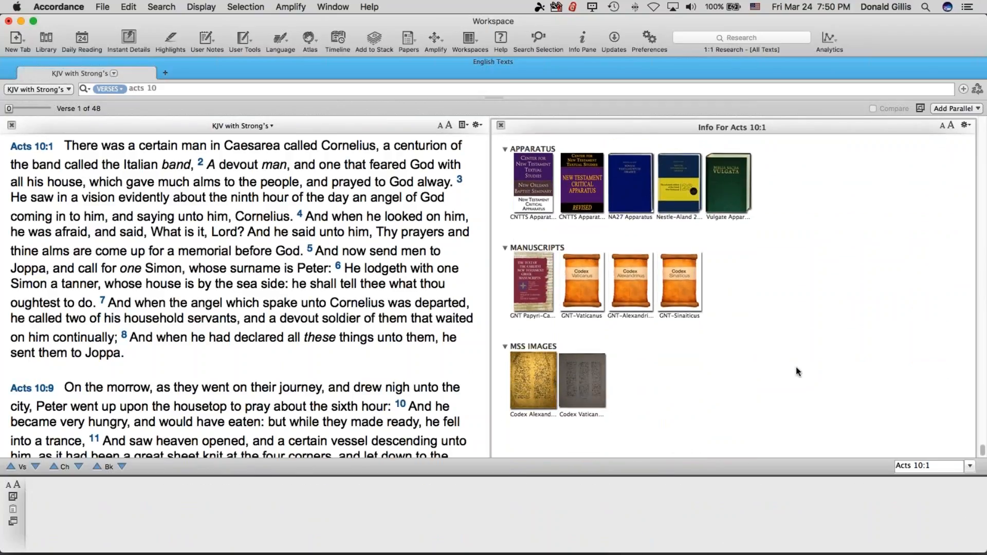
mouse_move(691, 291)
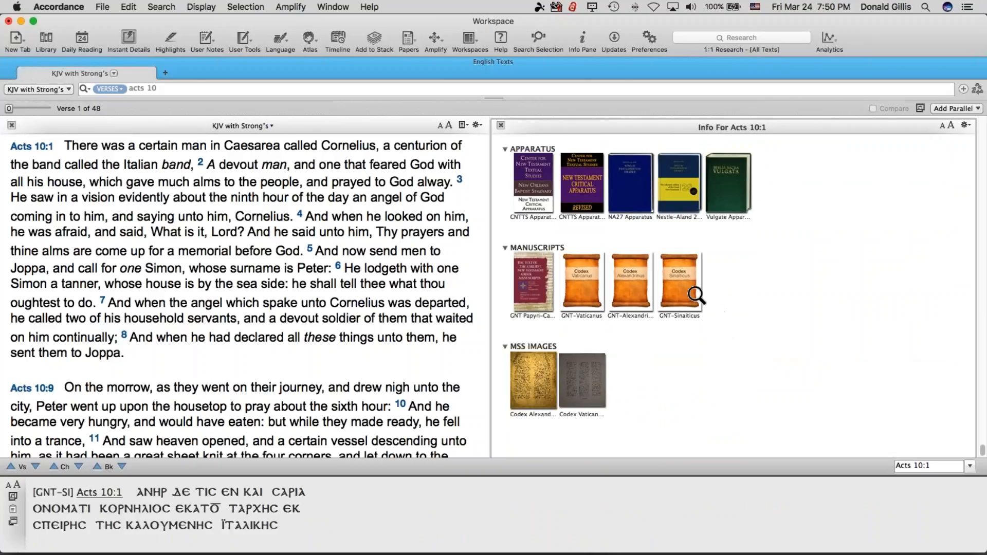
click(685, 289)
mouse_move(478, 248)
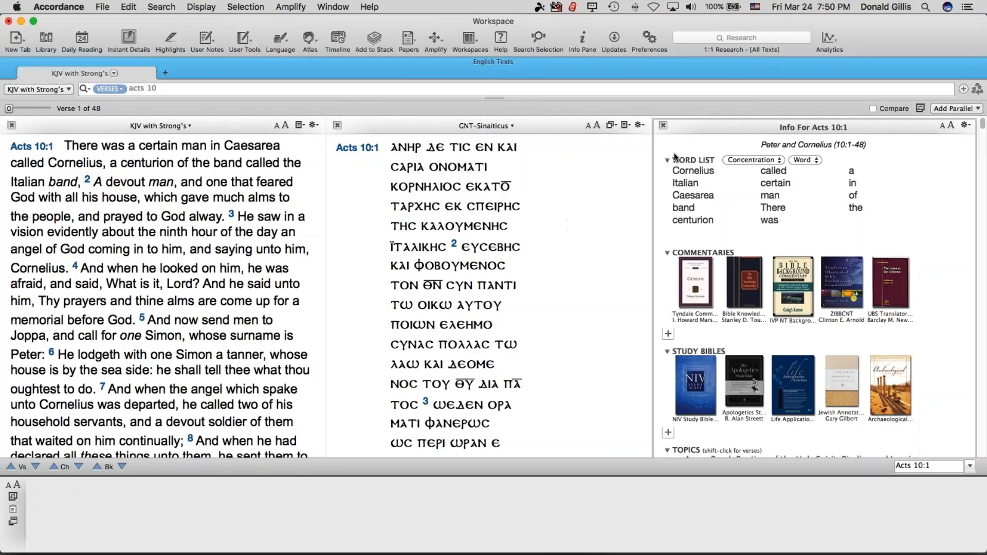
click(337, 125)
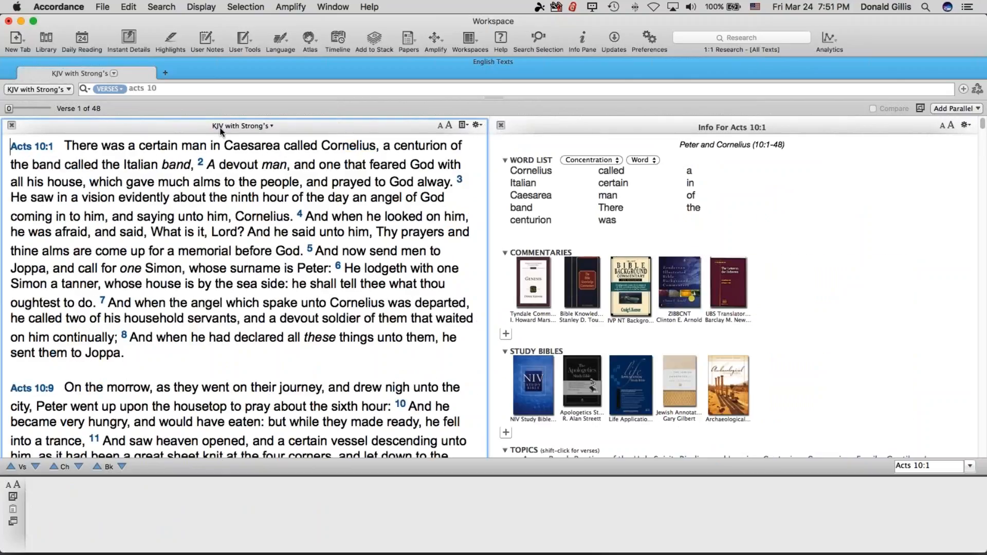
Step: Switch the KJV with Strong's text to NA28 Greek NT (Sigla) and close the Info Pane
click(66, 91)
mouse_move(72, 127)
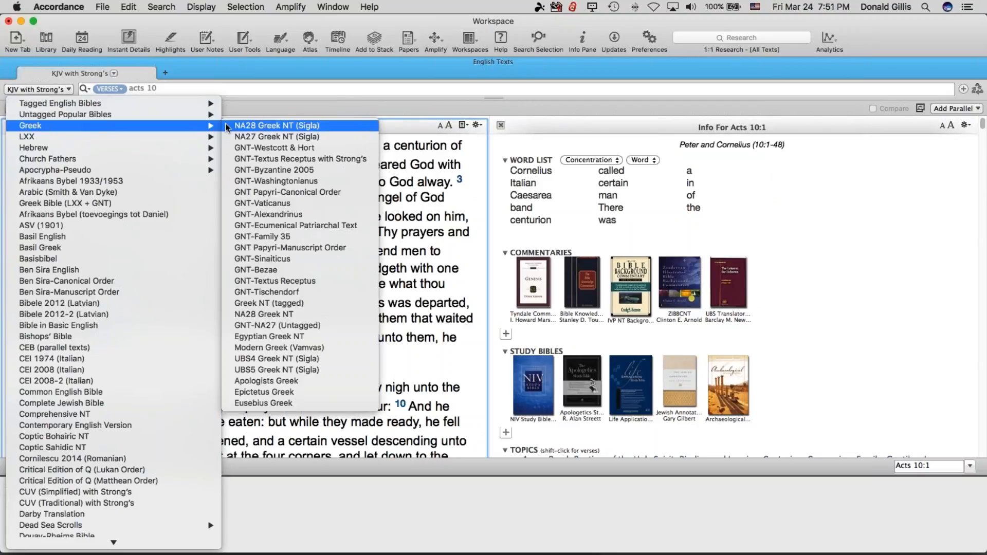
click(238, 127)
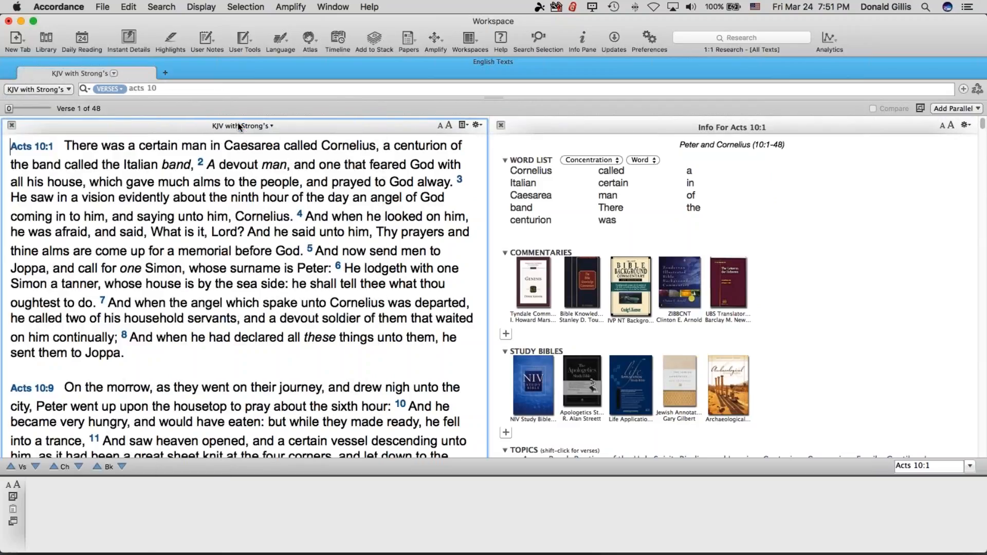
click(500, 126)
Step: Change the displayed Greek text of Acts 10 to GNT-Textus Receptus
click(47, 89)
mouse_move(54, 103)
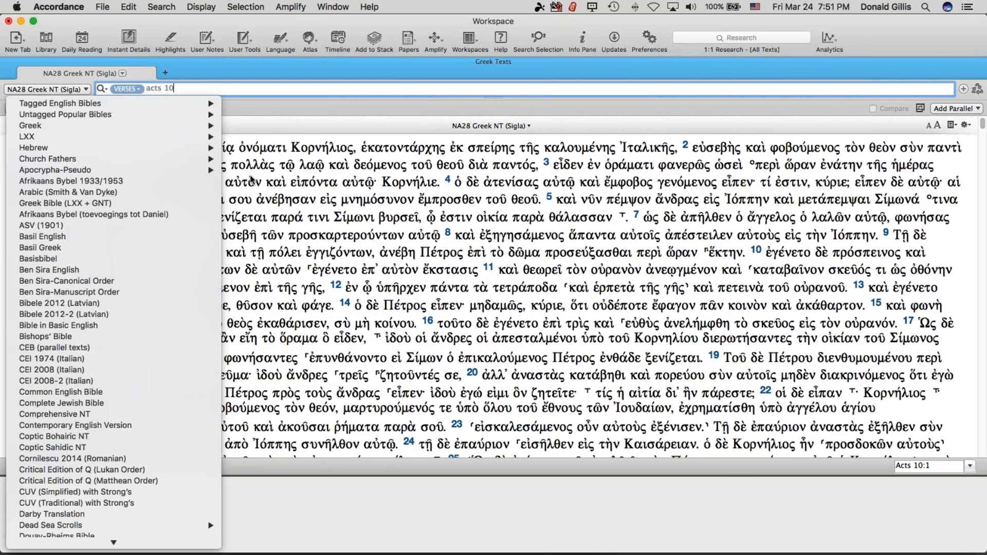
mouse_move(130, 126)
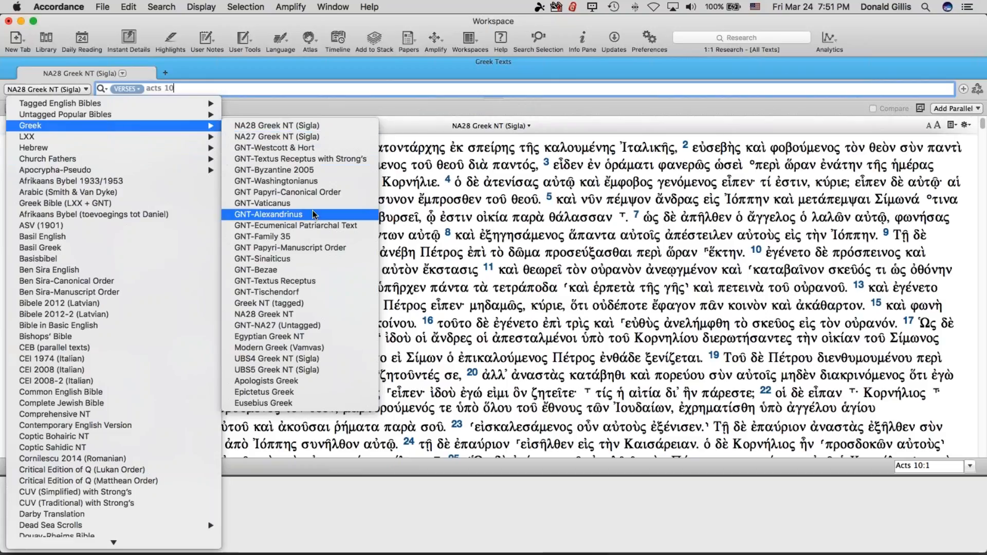
click(311, 281)
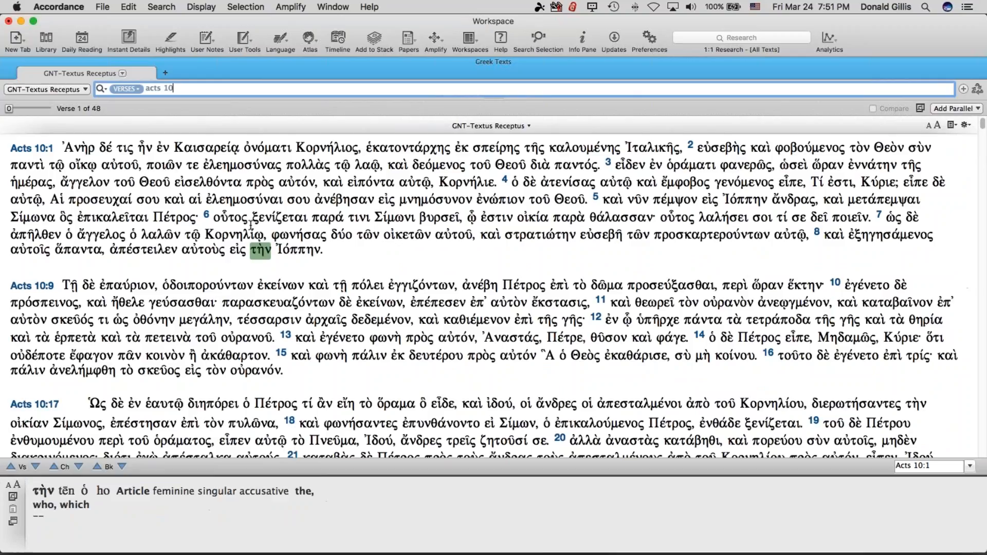
Step: Set the Textus Receptus search to look for words and clear the Acts 10 search entry
click(131, 89)
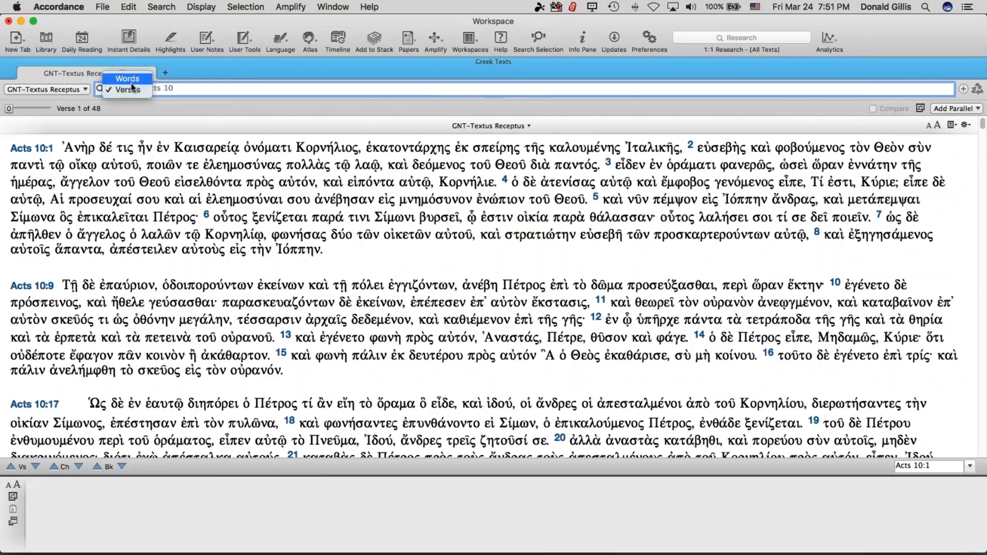
click(131, 80)
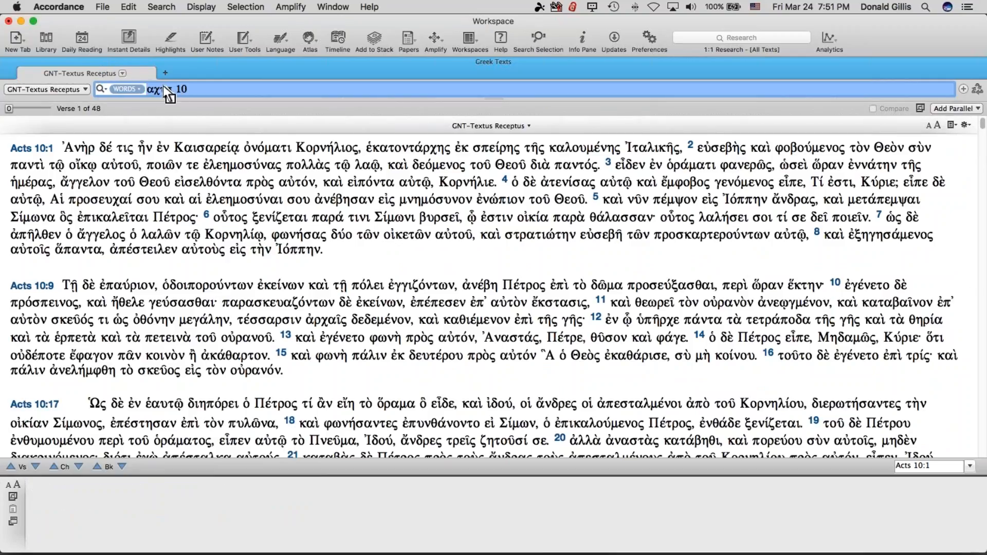
click(196, 90)
key(BackSpace)
key(BackSpace)
key(BackSpace)
key(BackSpace)
key(BackSpace)
key(BackSpace)
key(BackSpace)
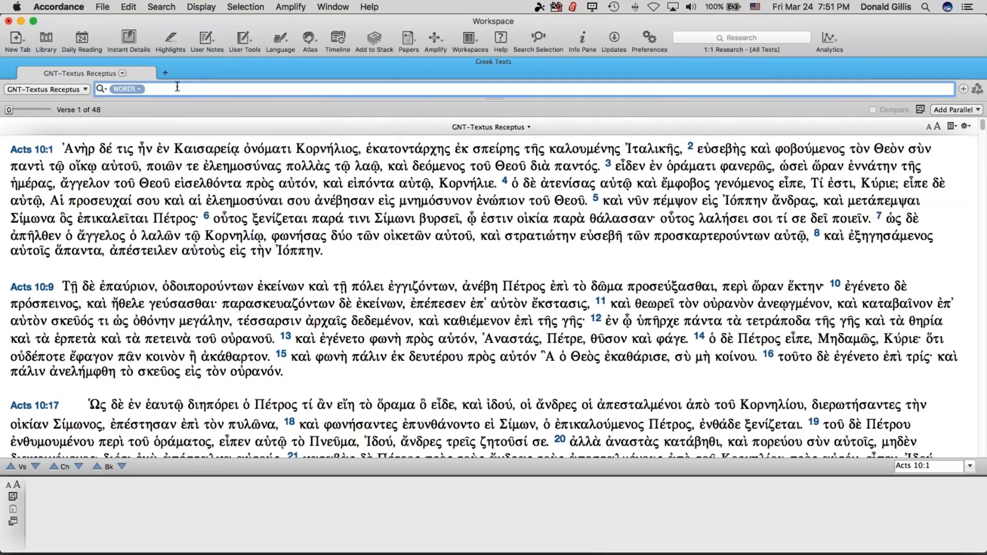
Step: Enter a verb tag with the mood set to imperative as the word search
right_click(177, 88)
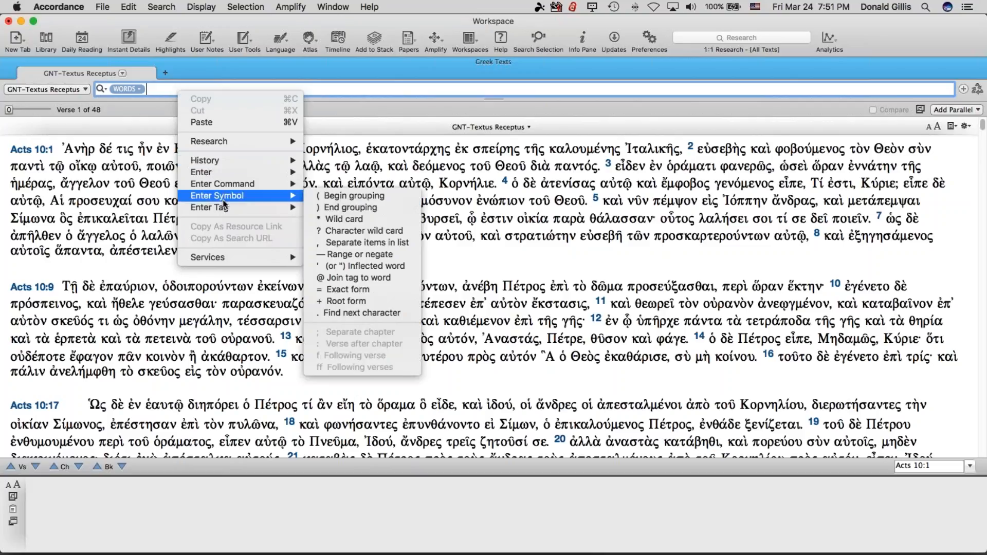
mouse_move(224, 208)
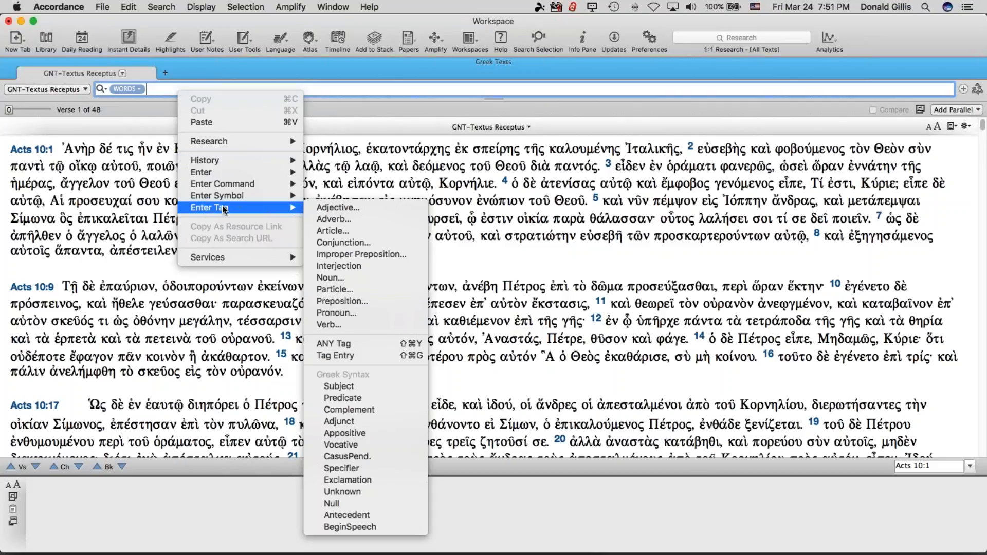
click(363, 327)
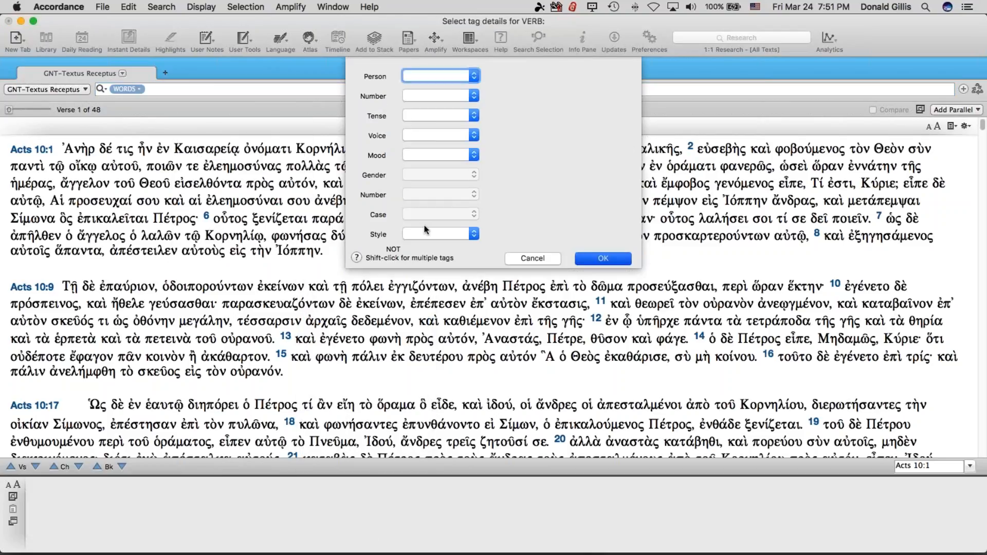
click(474, 154)
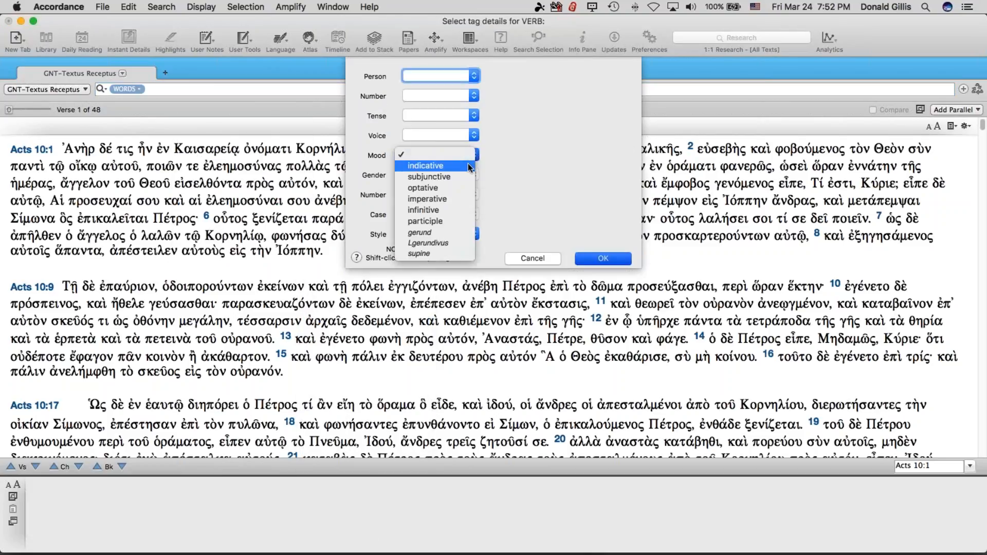
click(446, 199)
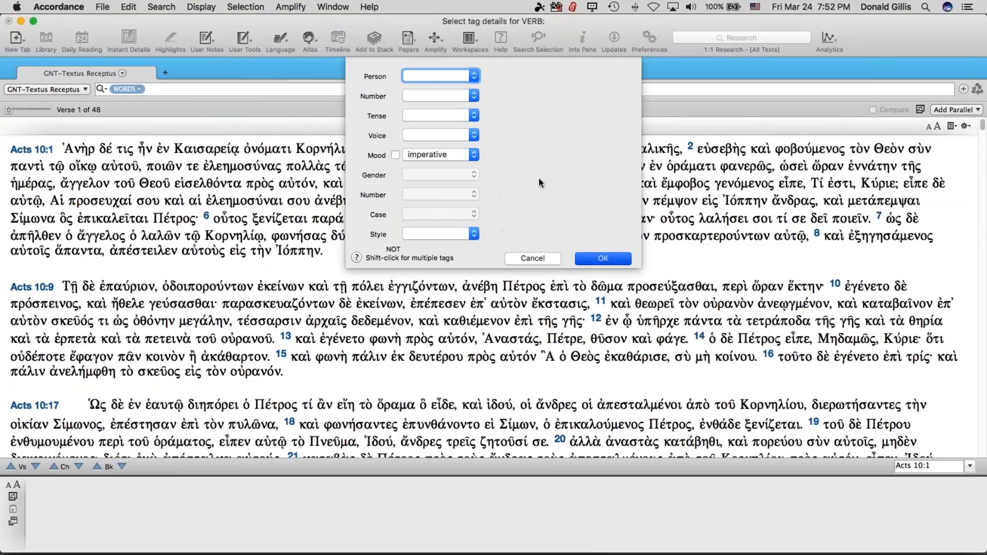
click(593, 261)
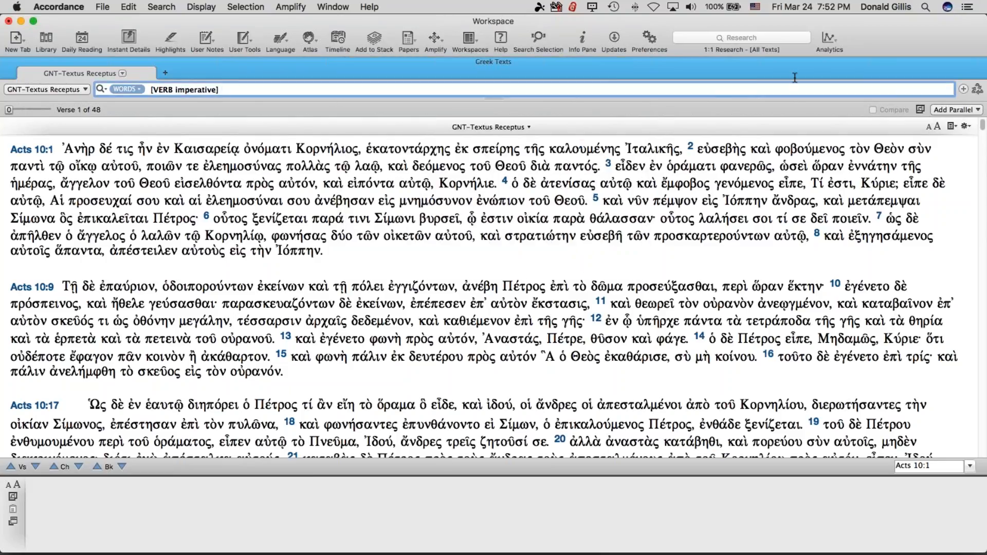
Step: Limit the imperative verb search to the range 1 Corinthians and run it
click(963, 90)
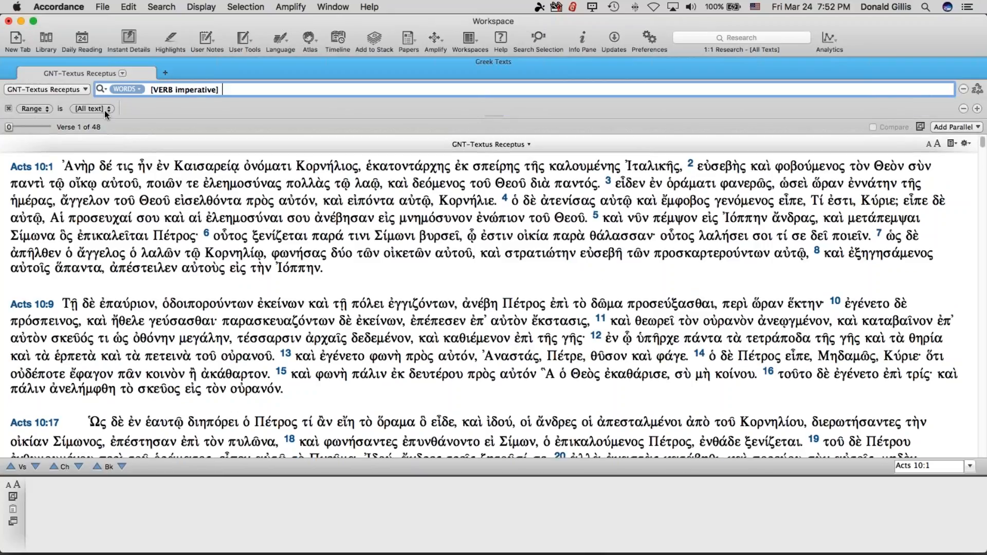
click(104, 110)
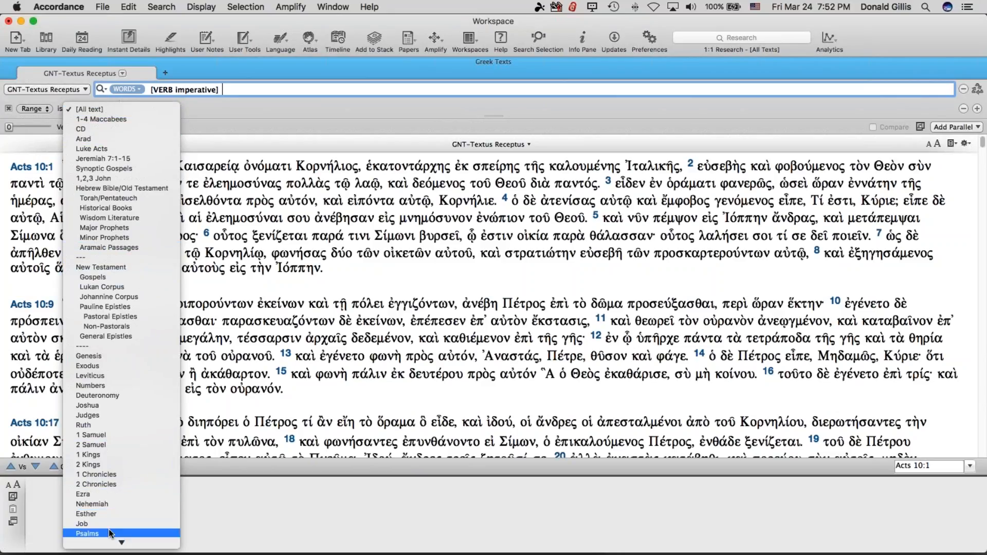
scroll(109, 530, down, 15)
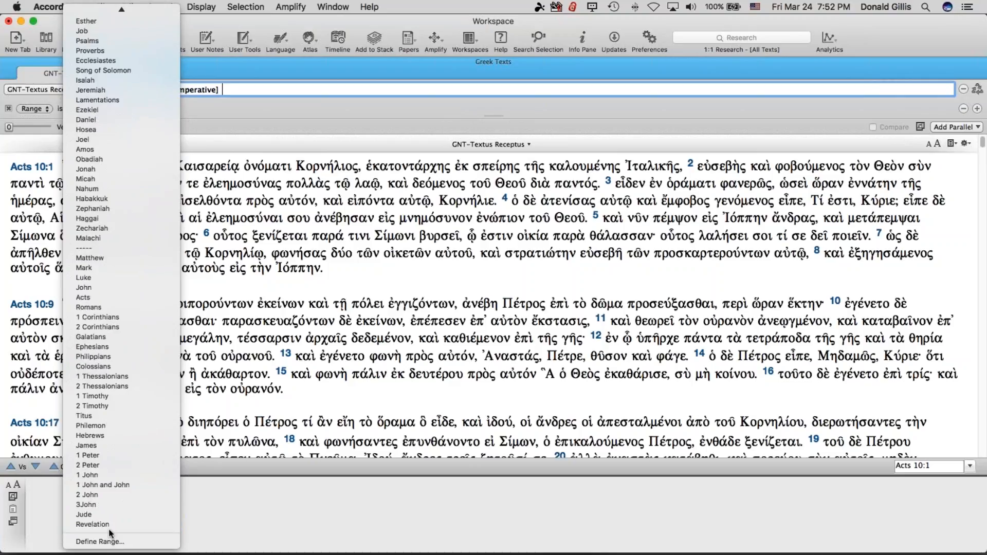
click(87, 320)
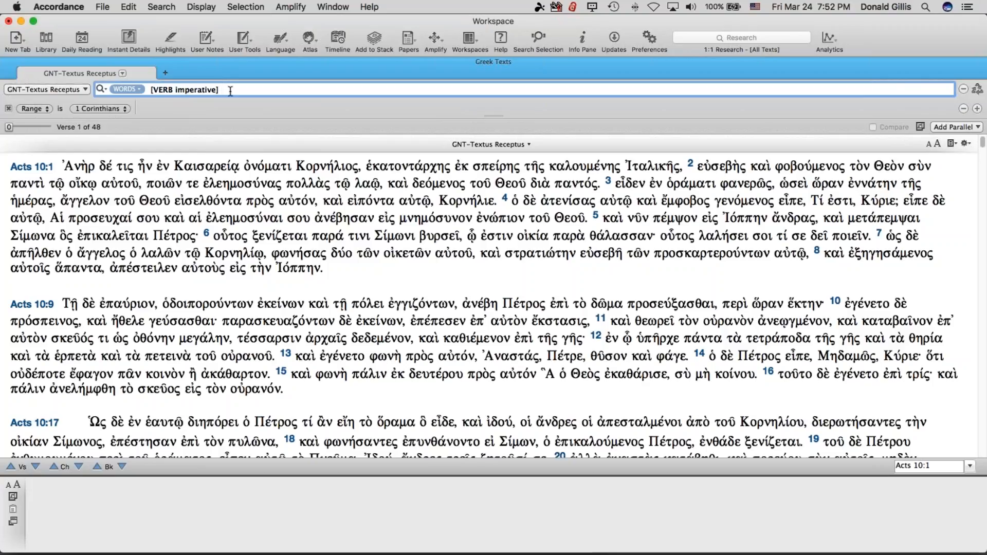
key(Return)
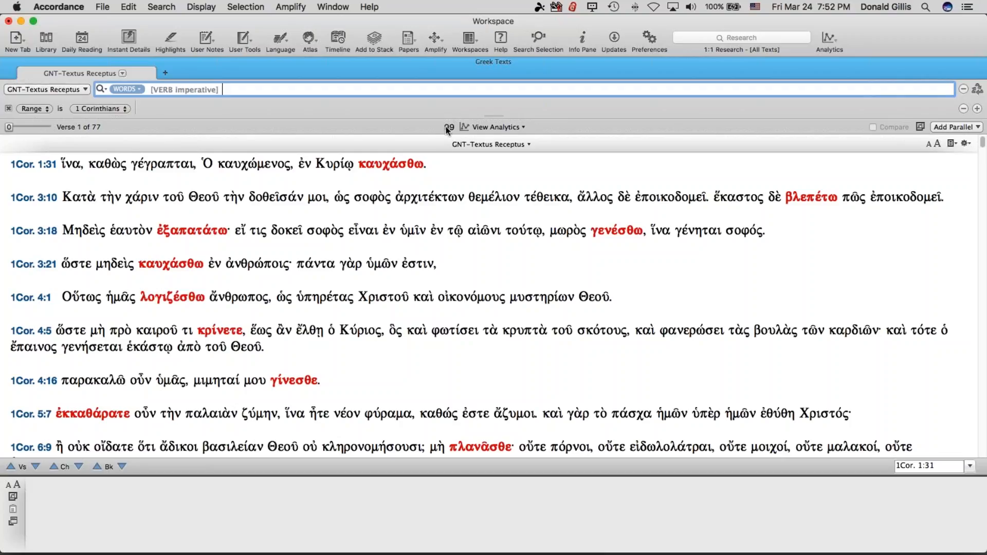
Step: Show the Hits Graph for the imperative verbs in 1 Corinthians and close it after viewing
mouse_move(396, 167)
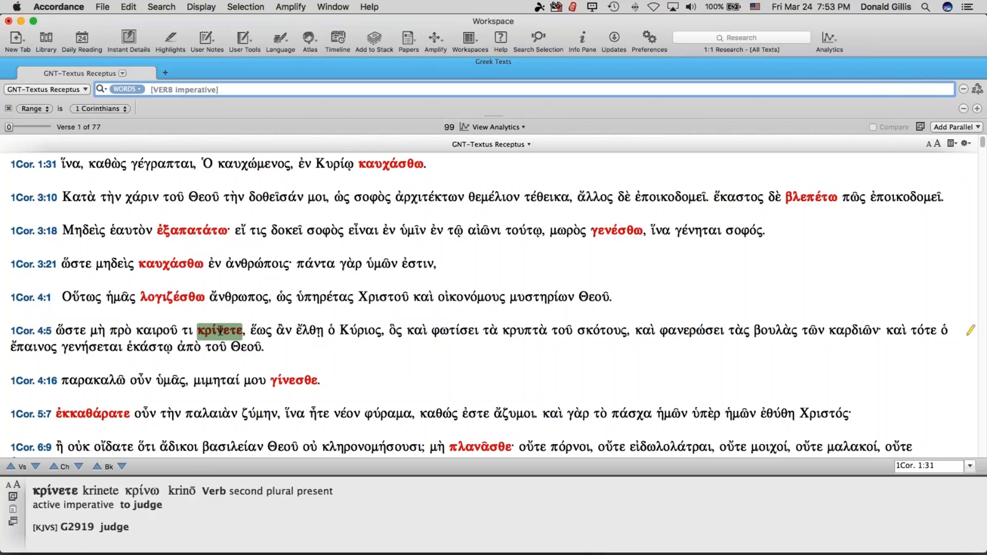
click(492, 128)
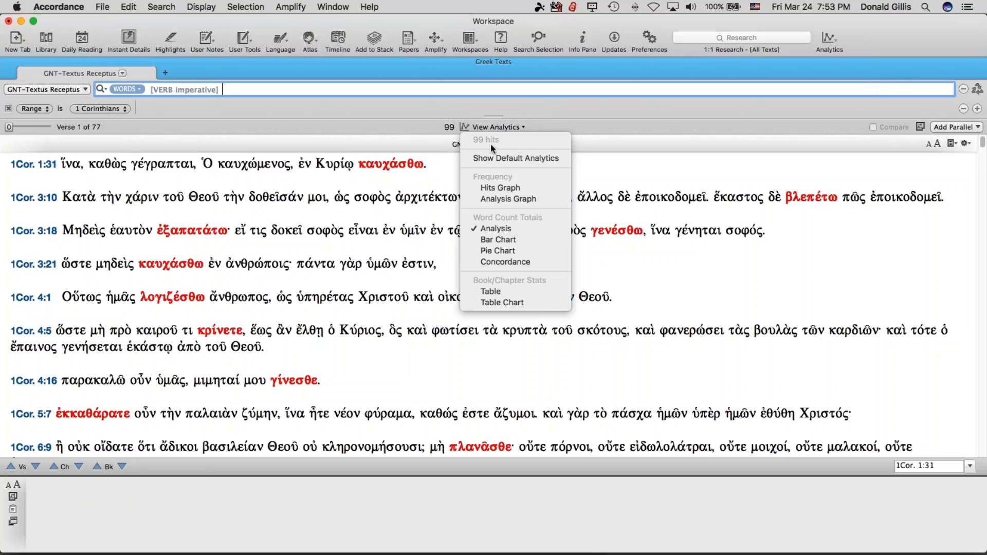
click(495, 188)
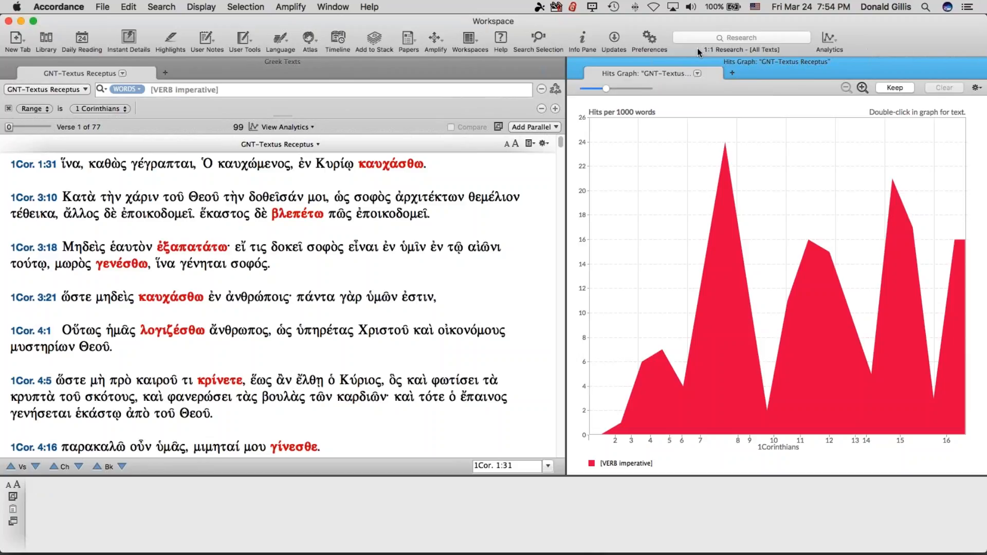
click(576, 62)
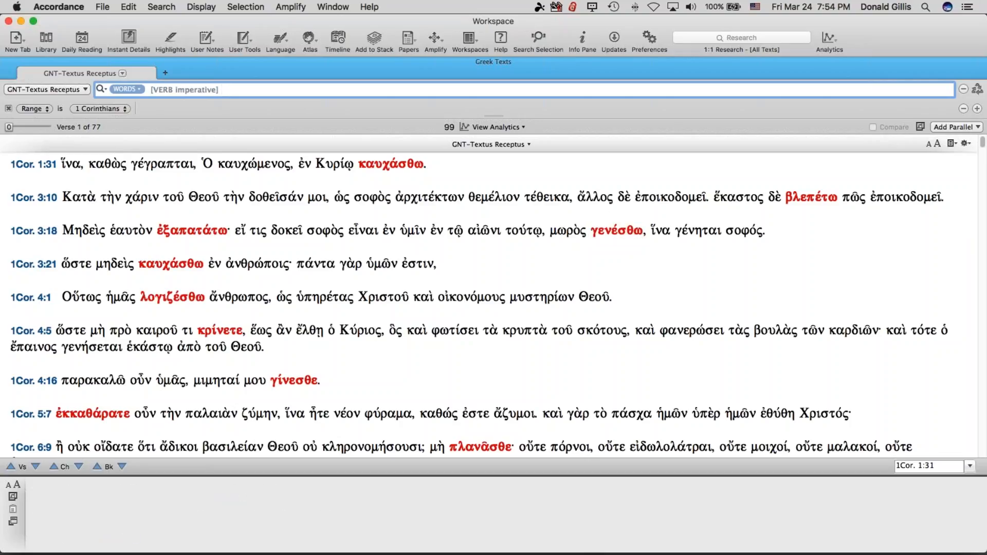
click(165, 75)
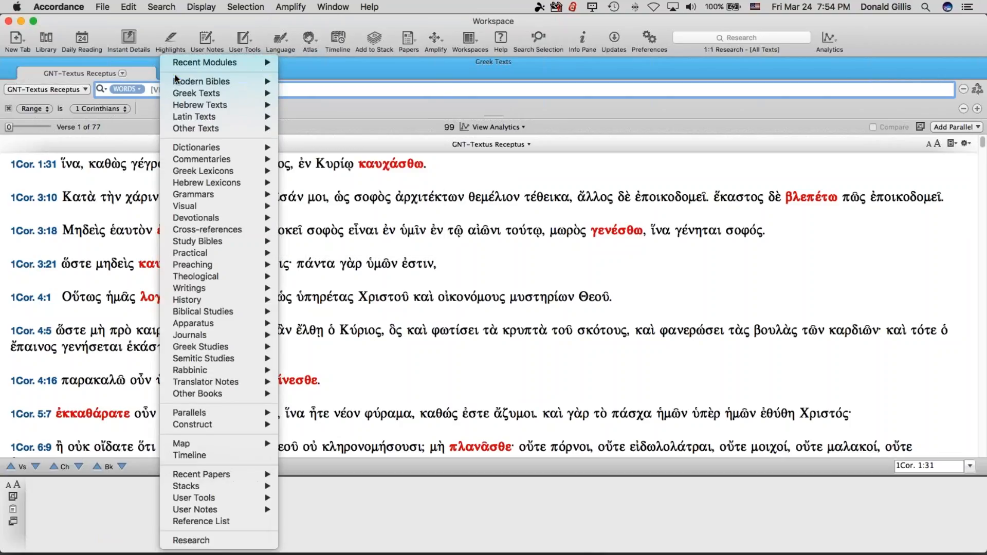
mouse_move(180, 95)
click(46, 42)
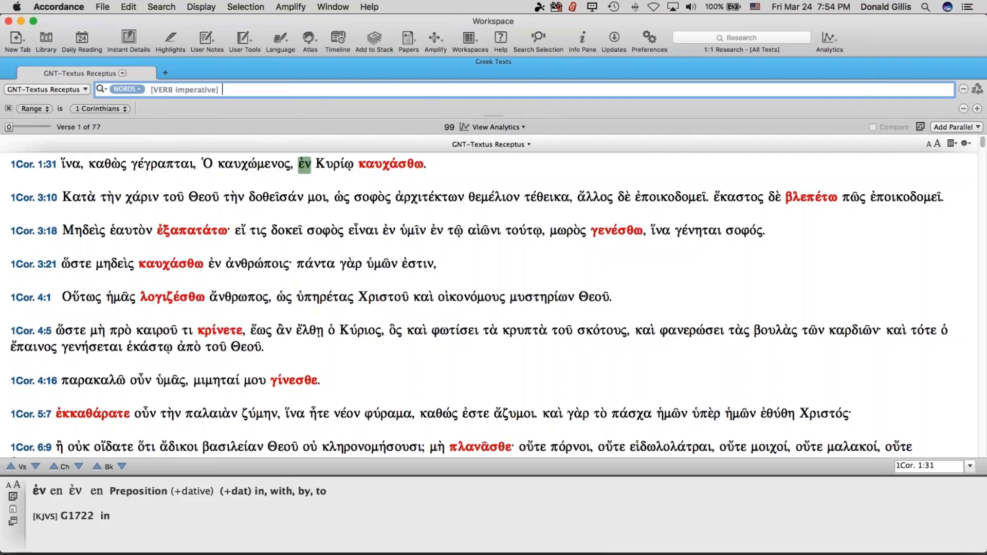
Step: Search the library for "si" and open GNT-Sinaiticus
click(46, 39)
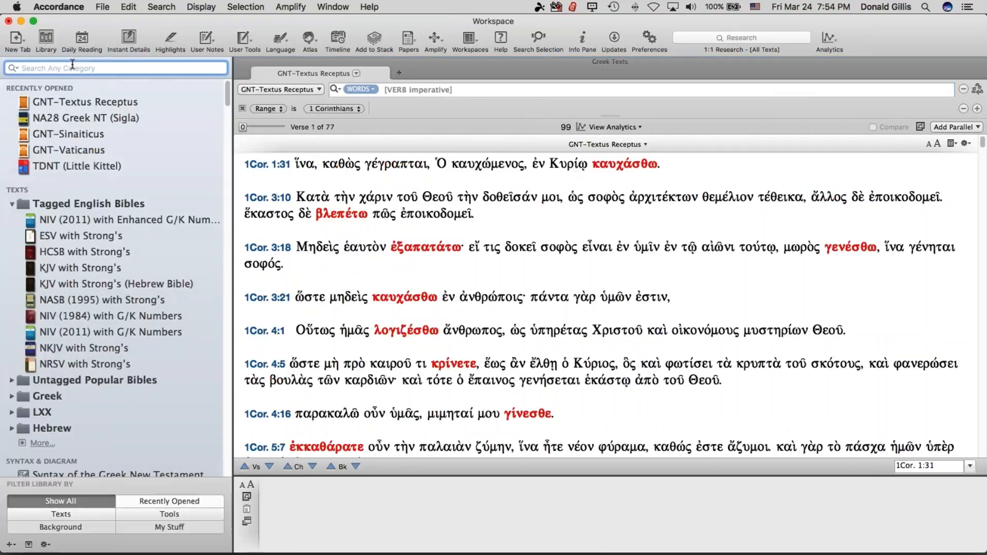
text(si)
mouse_move(89, 115)
click(77, 107)
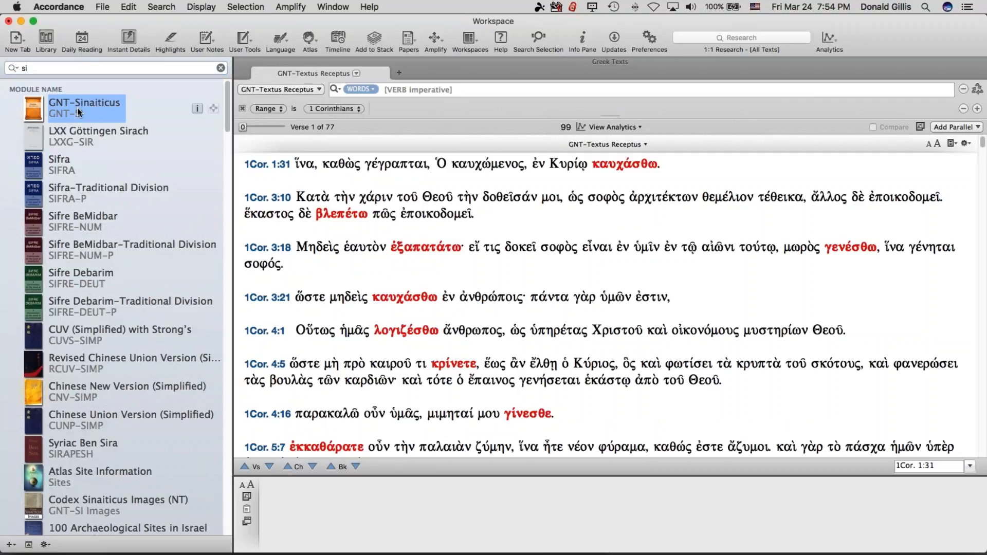
double_click(77, 107)
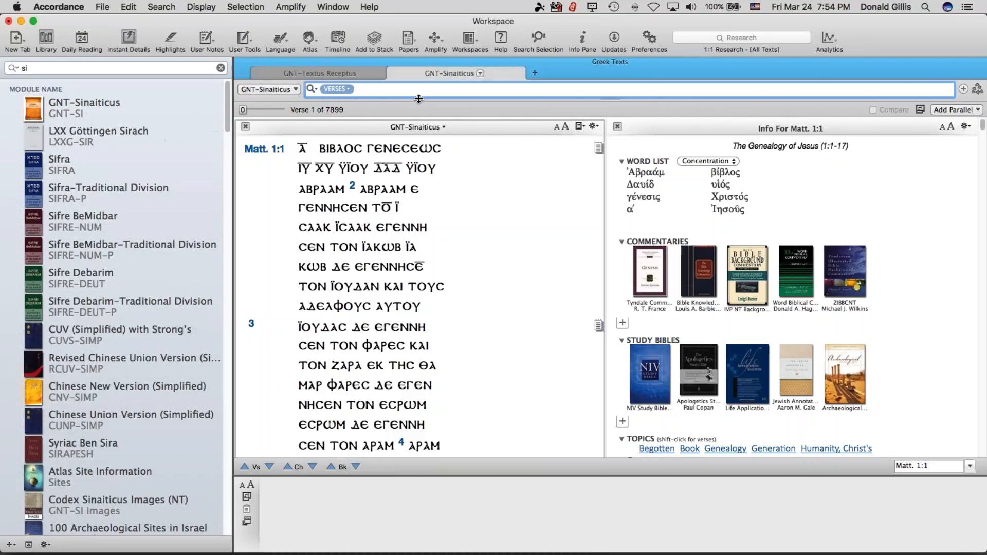
Step: Search the words of GNT-Sinaiticus for a verb tag with the mood set to imperative
click(343, 91)
click(344, 80)
mouse_move(364, 174)
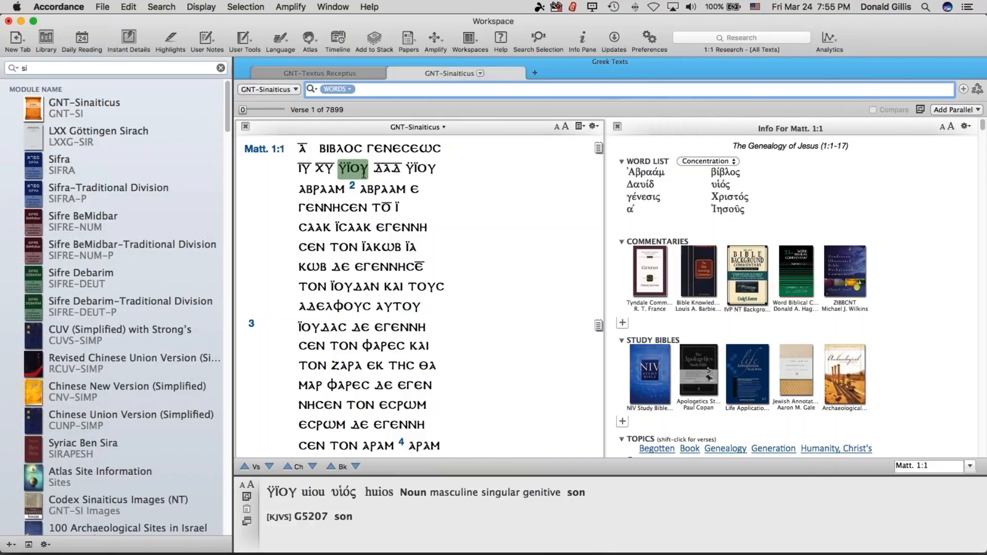
right_click(367, 89)
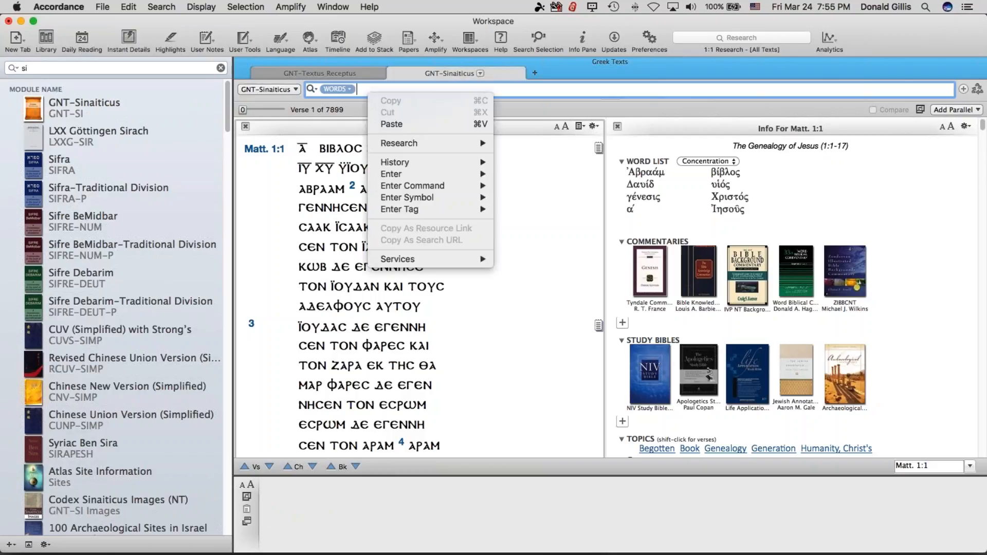
mouse_move(400, 209)
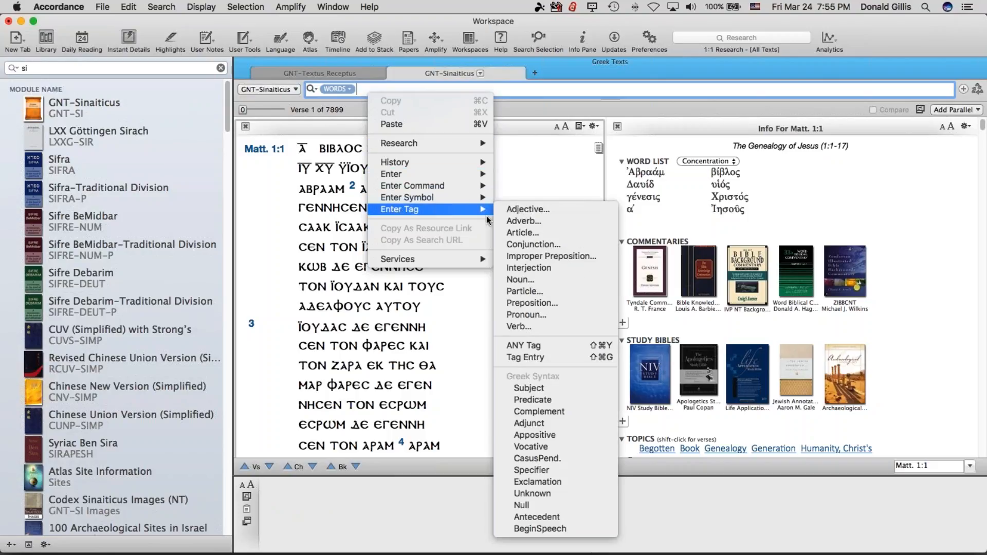
click(518, 327)
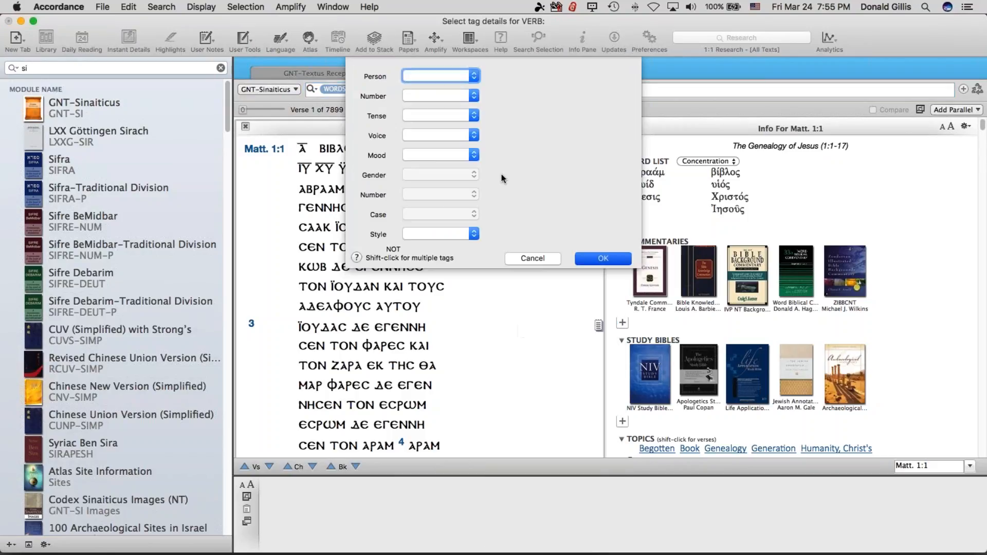
click(456, 154)
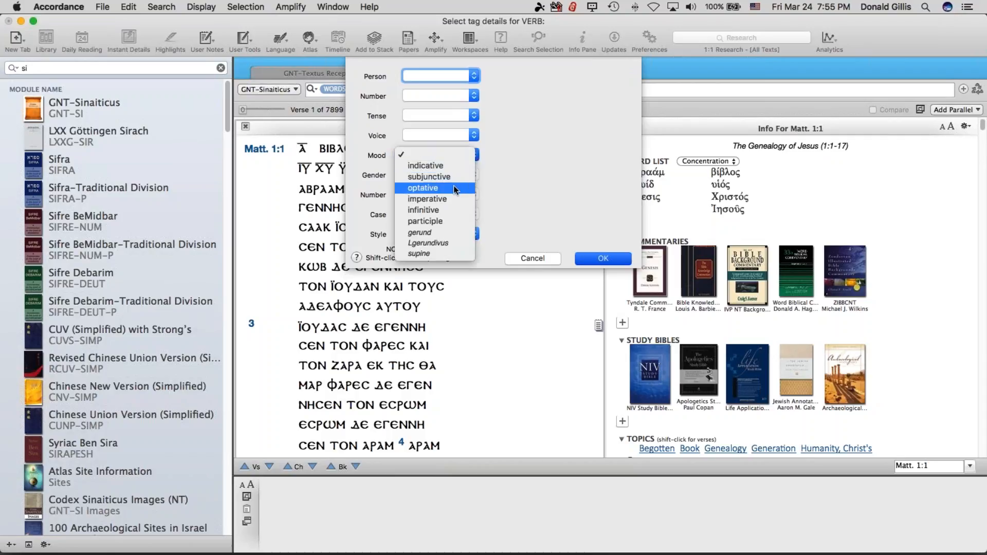
click(451, 199)
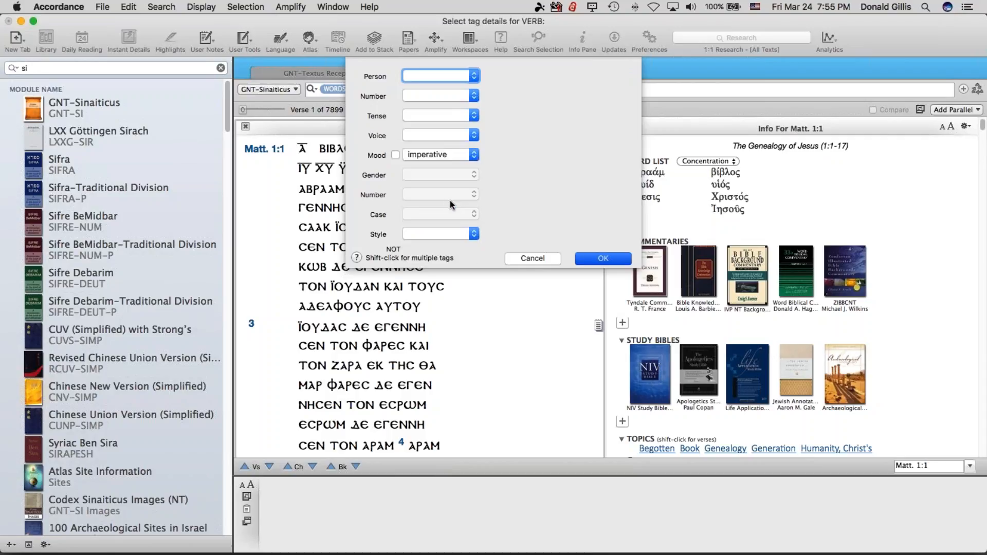
click(590, 257)
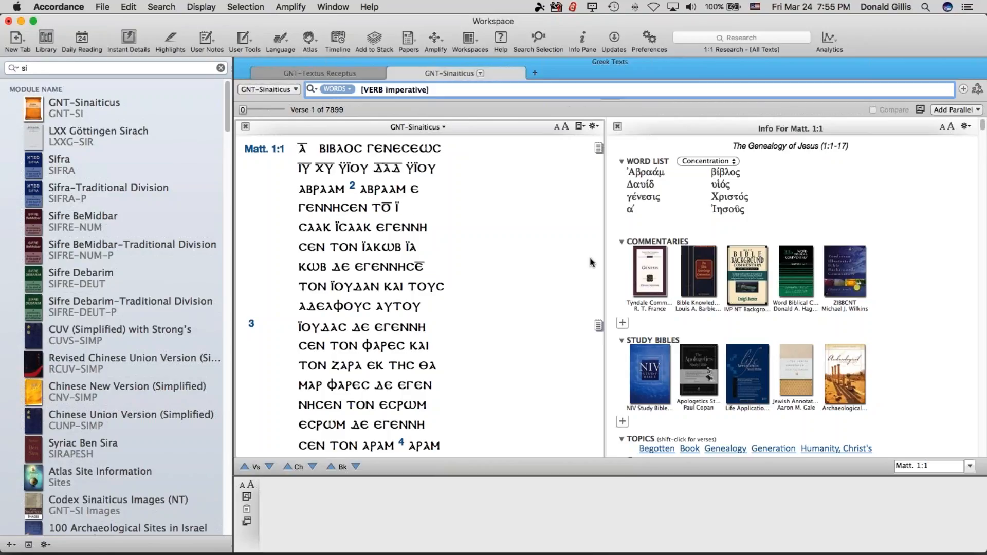
key(Return)
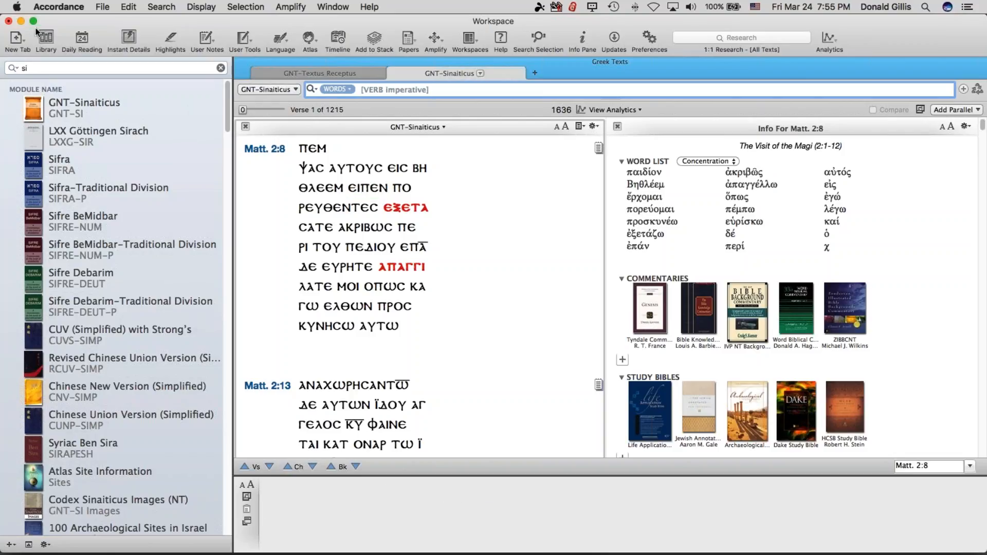
Step: Hide the library and close the Info Pane beside the Sinaiticus search results
click(45, 36)
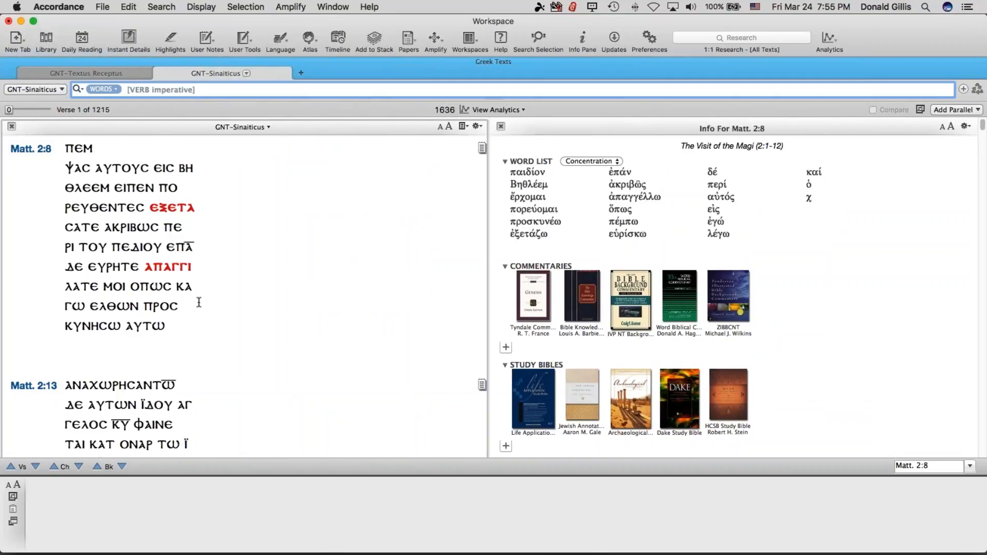
mouse_move(156, 323)
mouse_move(132, 270)
click(501, 127)
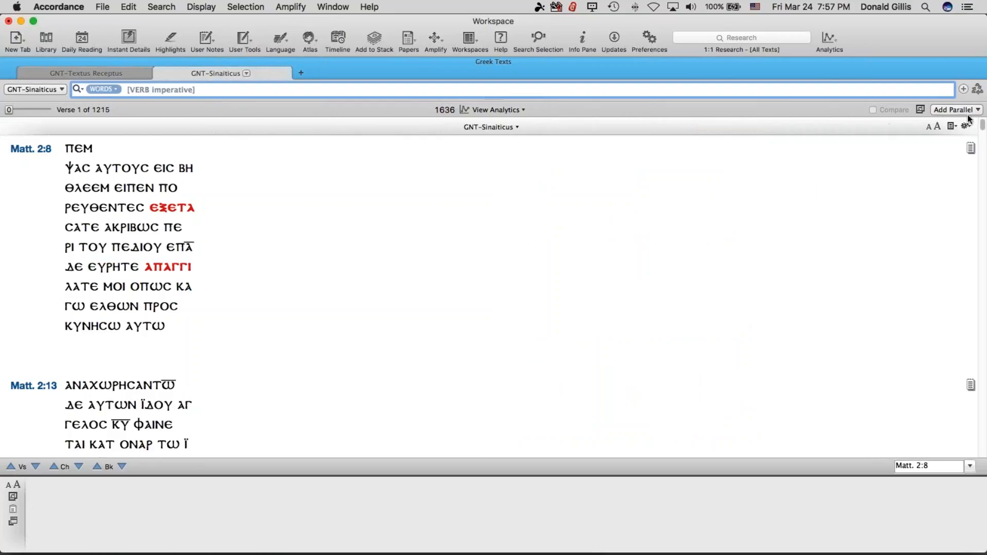
Step: Add Diagram of Greek New Testament (Complete) parallel to Sinaiticus and examine the sentence diagrams from Matt. 2:8 onward
click(950, 109)
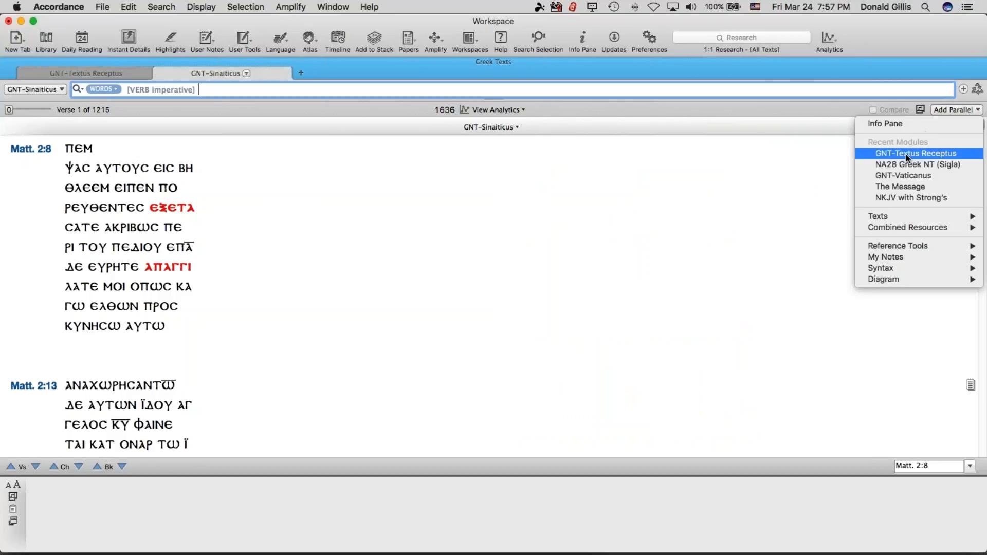
mouse_move(894, 249)
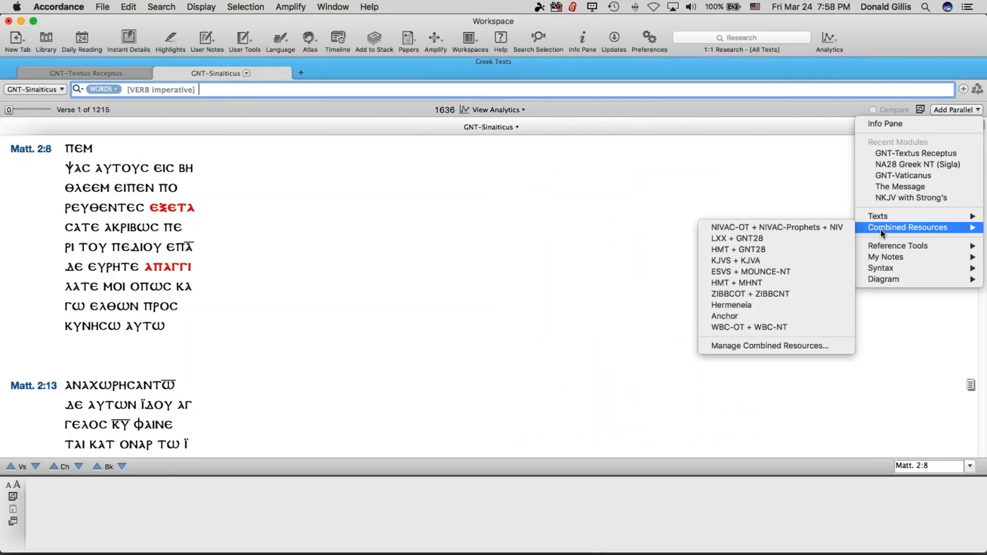
mouse_move(879, 217)
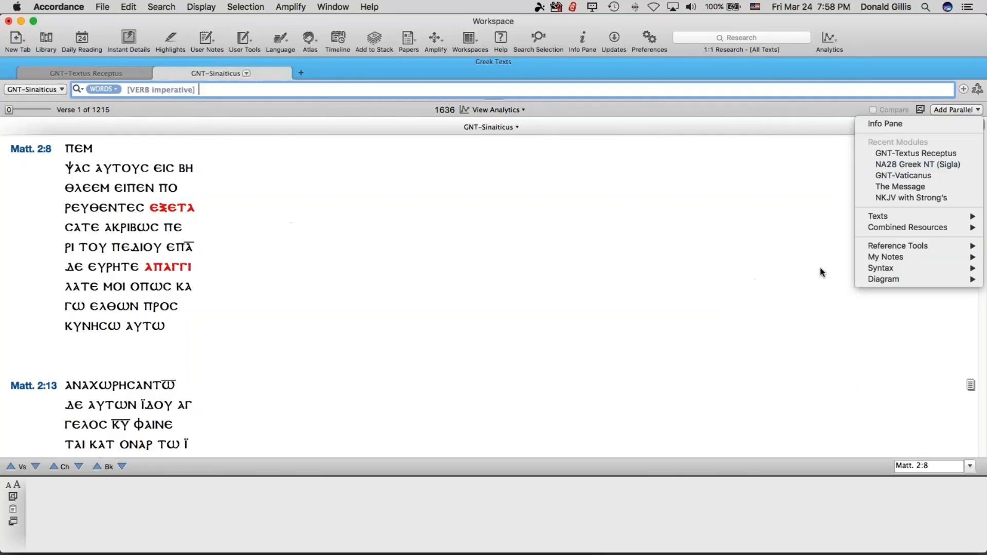
mouse_move(878, 277)
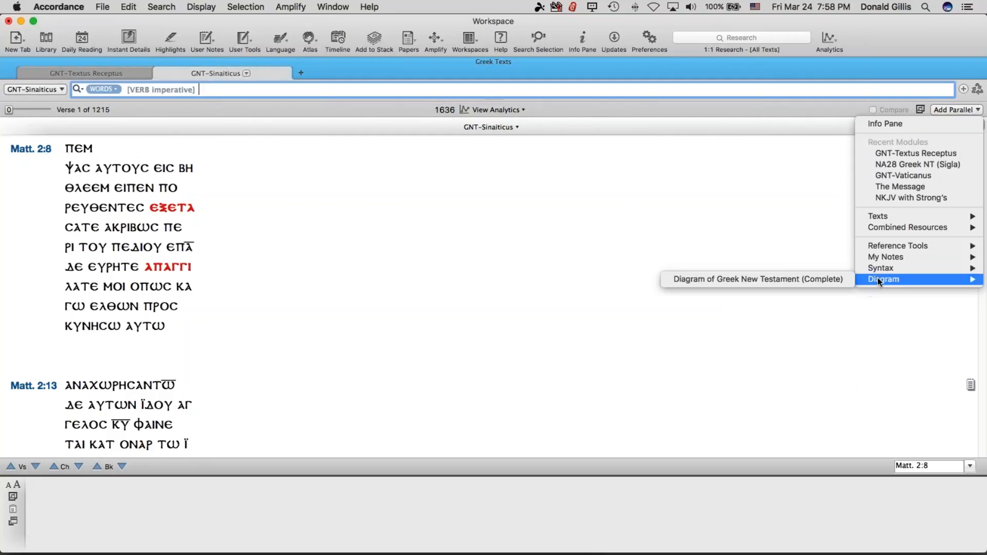
click(832, 279)
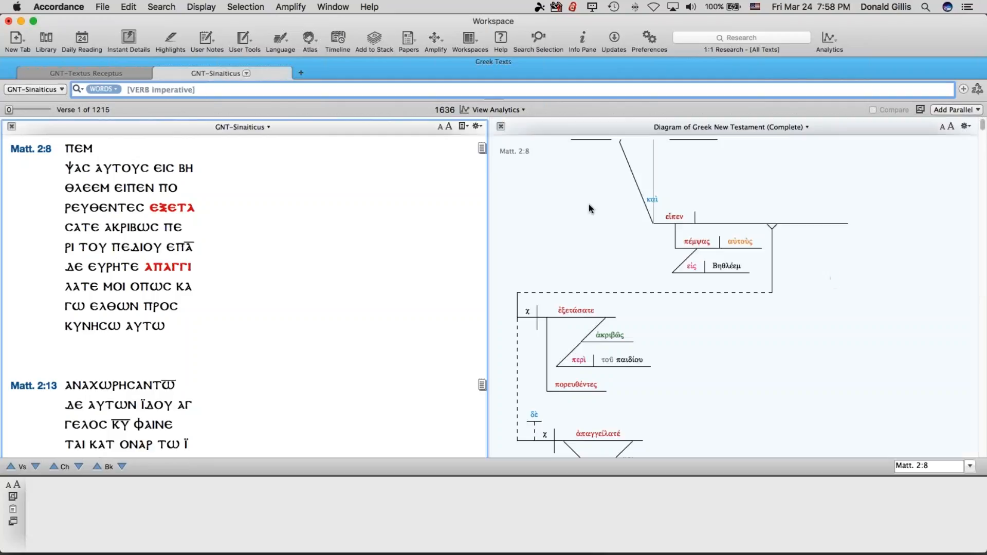
click(569, 178)
scroll(569, 179, down, 5)
scroll(571, 180, down, 12)
scroll(576, 199, up, 10)
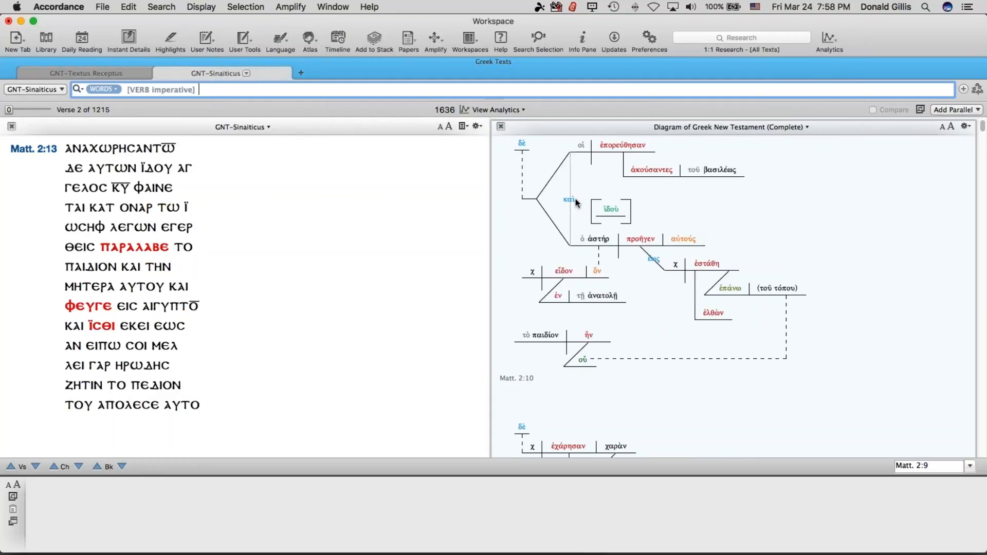
Step: Close the Greek New Testament diagram and the GNT-Sinaiticus text to return to the Textus Receptus results
click(498, 126)
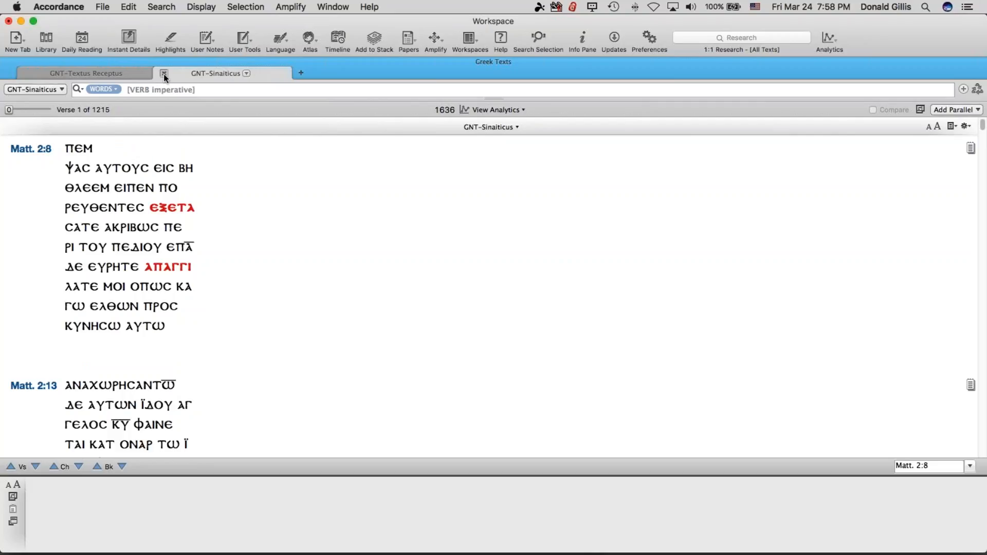
click(164, 73)
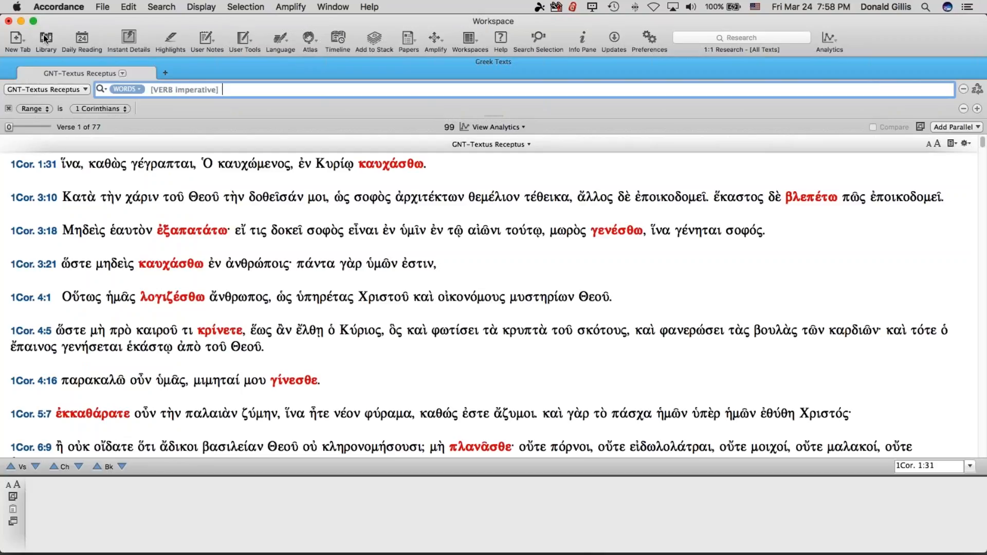
Step: Search the library for "lenin" and open Leningrad Codex Images
click(46, 38)
text(len)
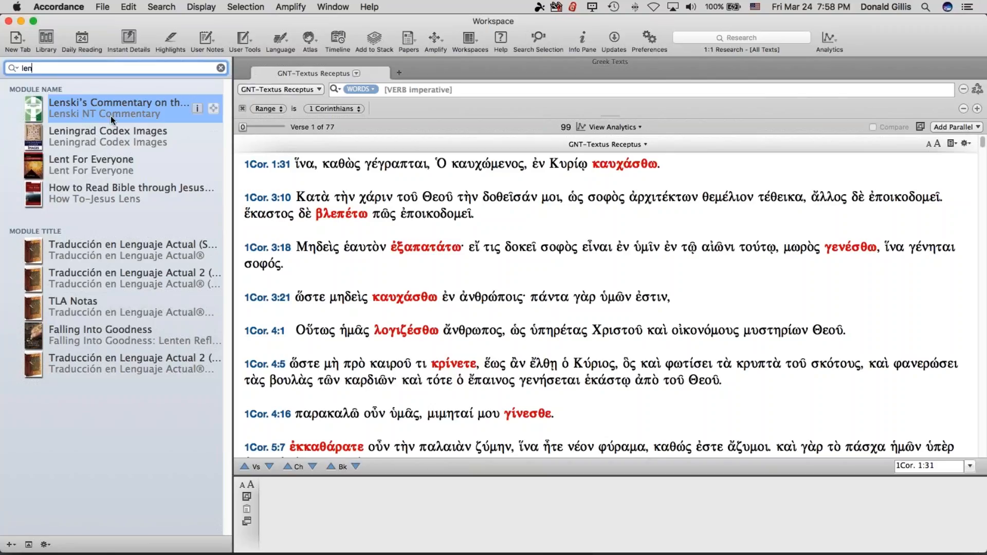
text(in)
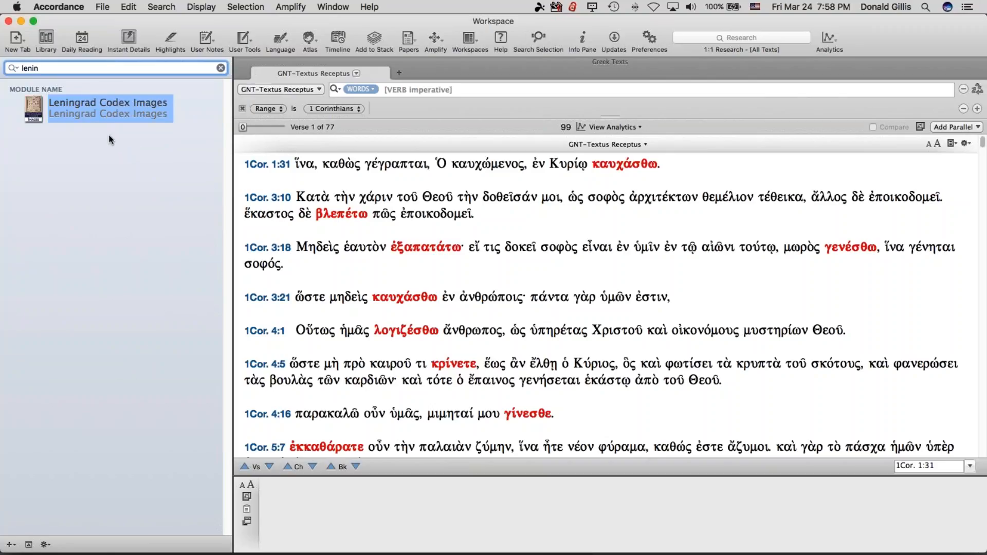
click(97, 105)
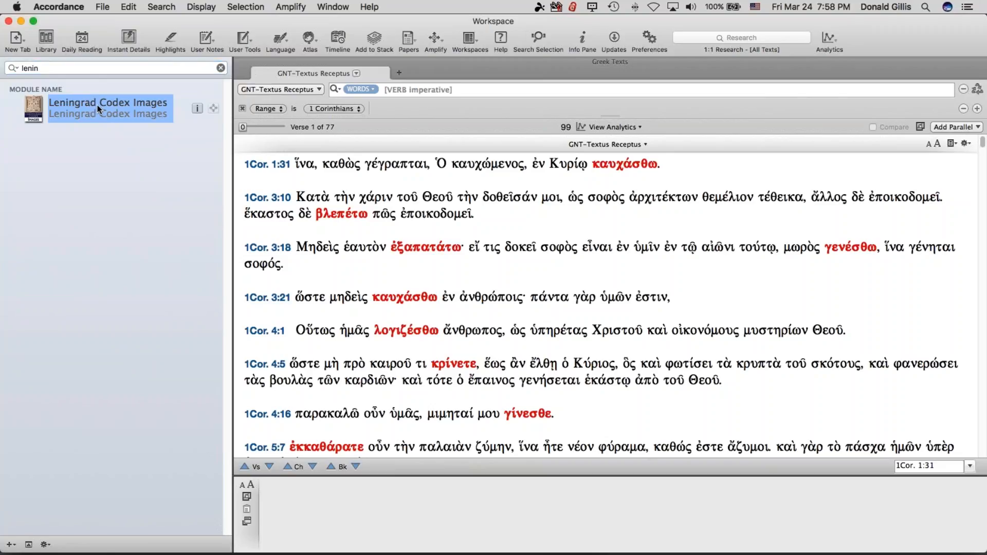
double_click(97, 105)
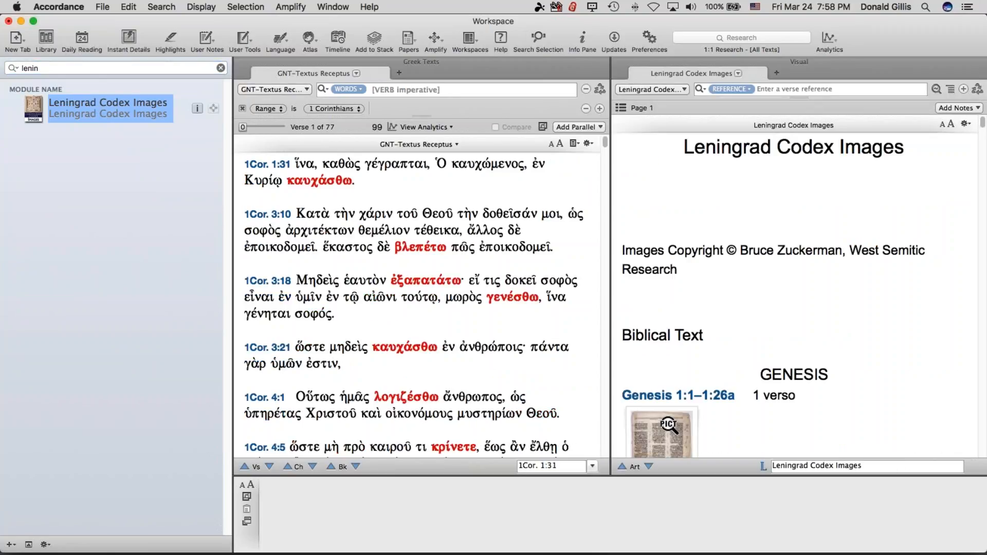
Step: Clear the library search entry to show all modules again
click(67, 63)
key(BackSpace)
key(BackSpace)
key(BackSpace)
key(BackSpace)
key(BackSpace)
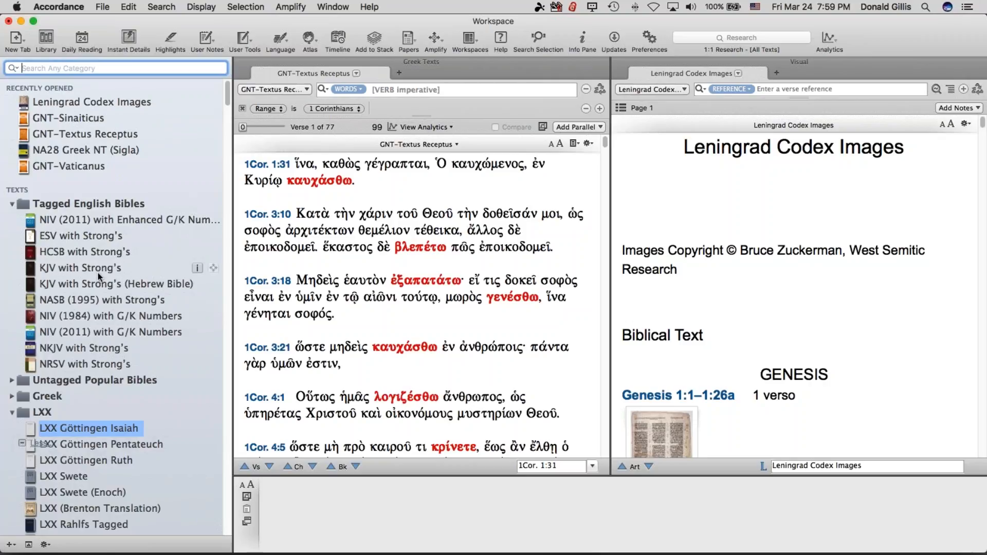
Step: Look through the library's LXX texts and expanded Hebrew folder, and hide the library after browsing
scroll(98, 273, down, 10)
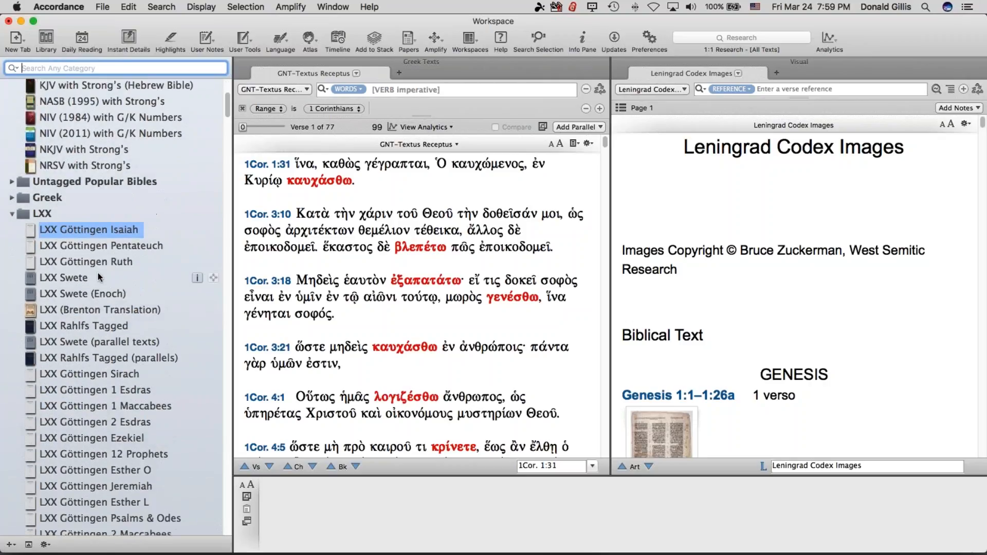
scroll(98, 272, down, 9)
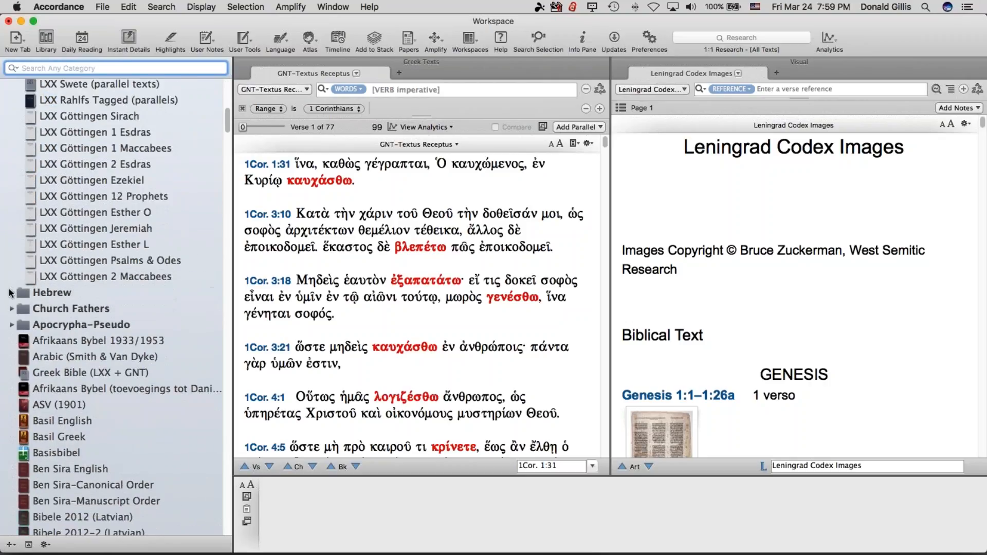
click(10, 292)
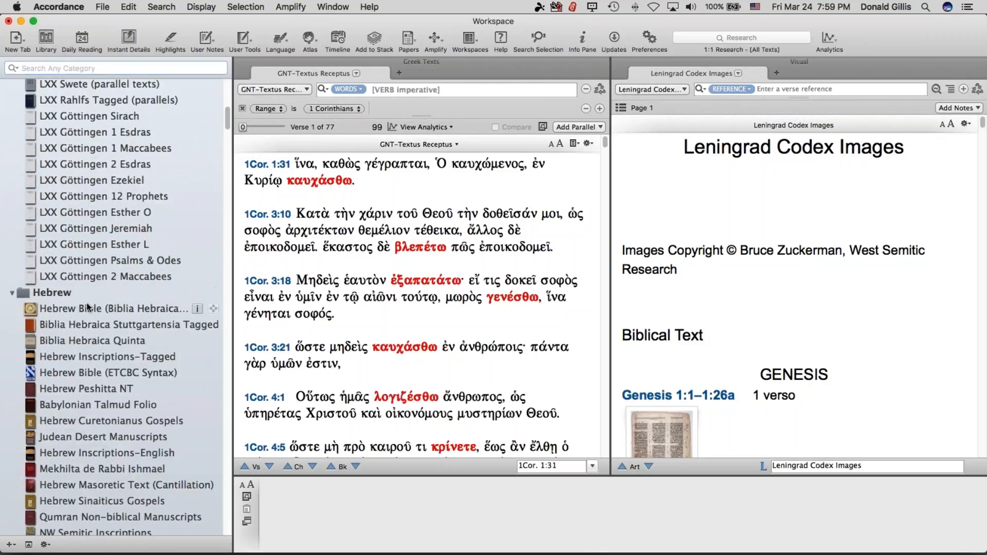
scroll(86, 303, down, 3)
scroll(86, 303, down, 12)
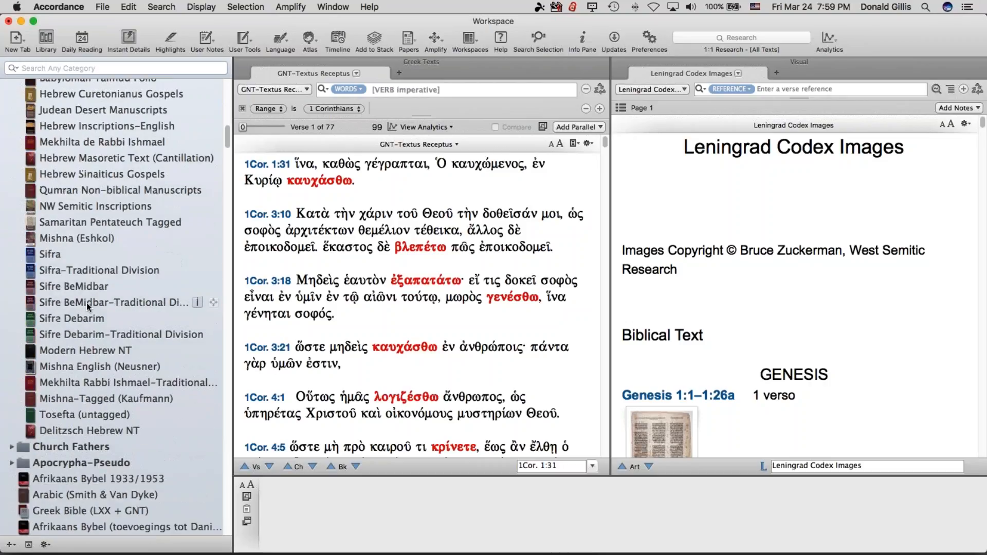
scroll(87, 304, up, 4)
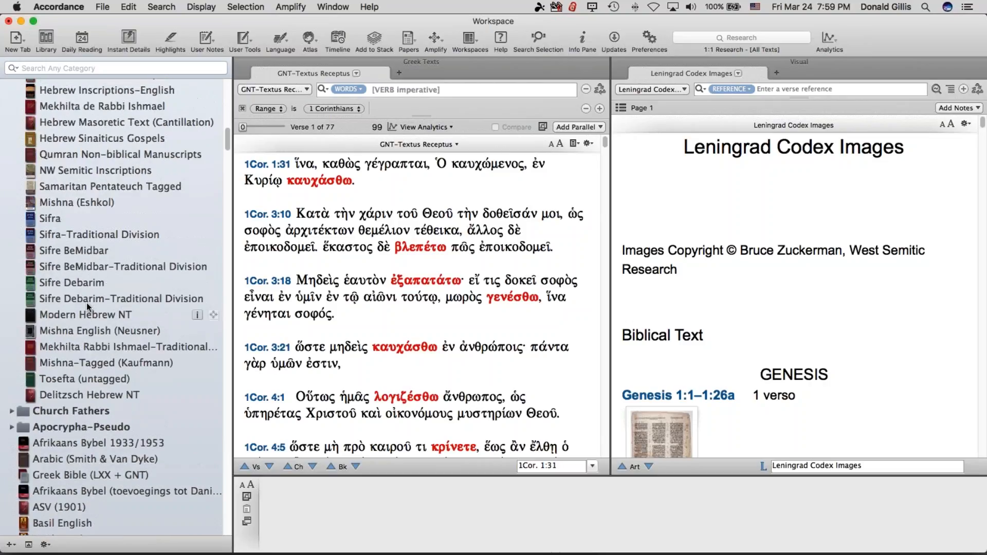
scroll(86, 304, up, 12)
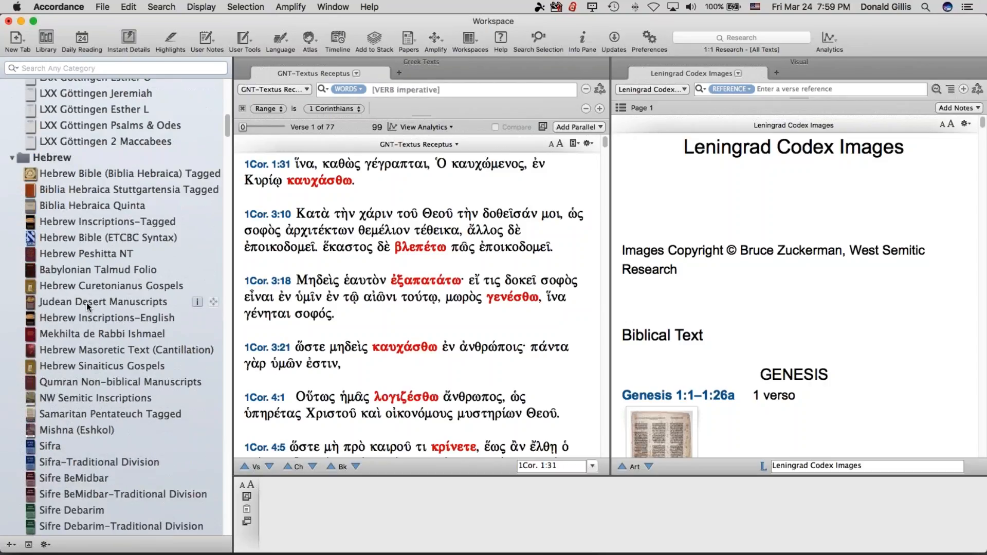
scroll(87, 304, up, 18)
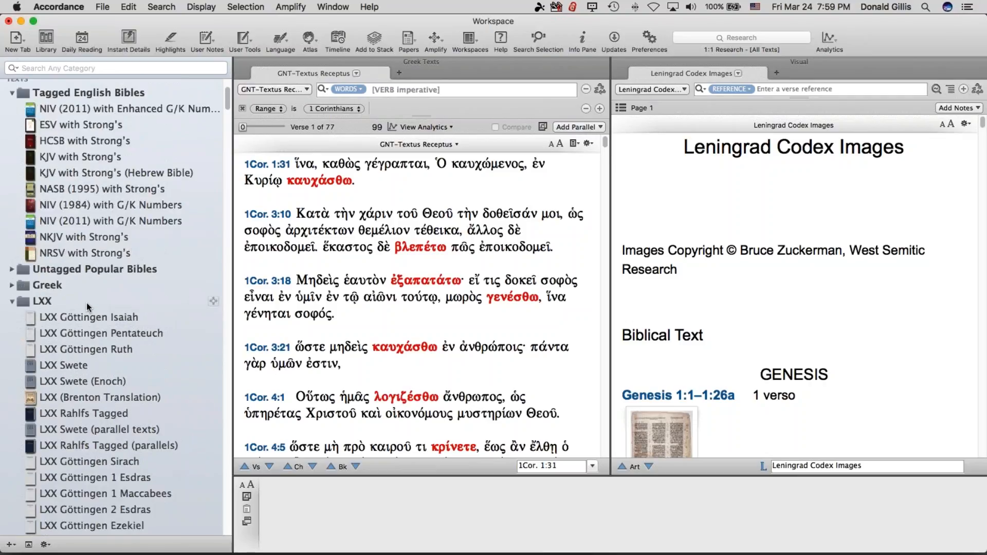
click(60, 70)
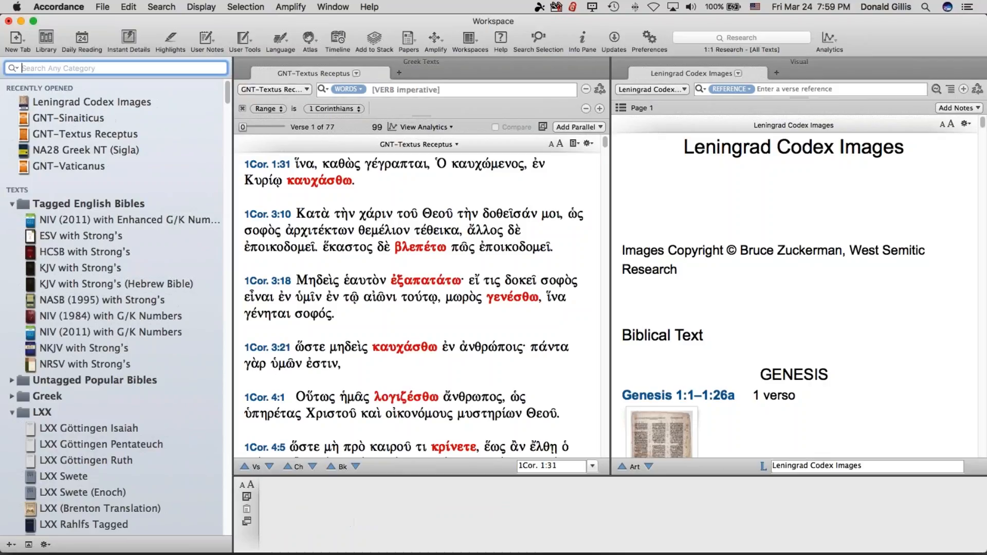
click(45, 39)
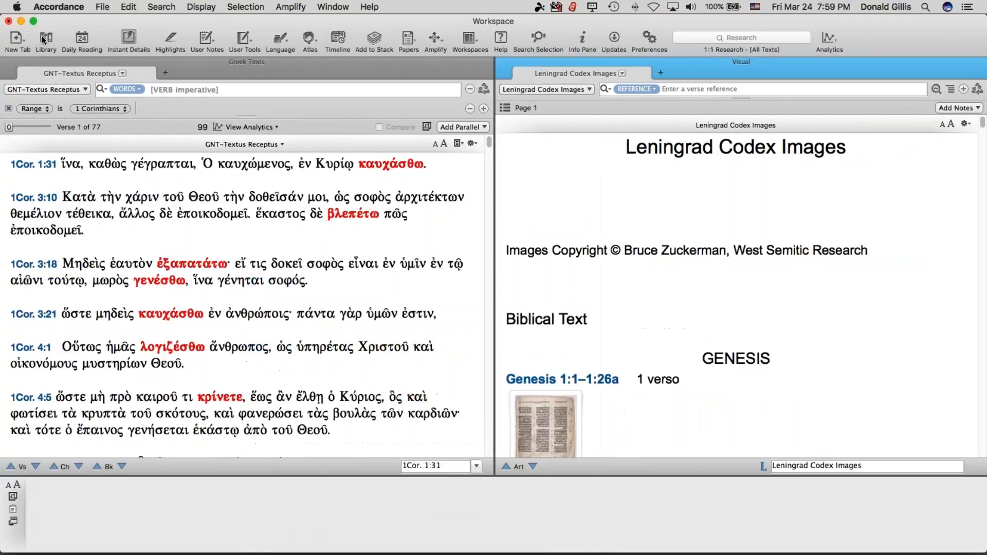
Step: Close the Leningrad Codex Images and remove the 1 Corinthians range criterion from the Textus Receptus imperative search
click(504, 62)
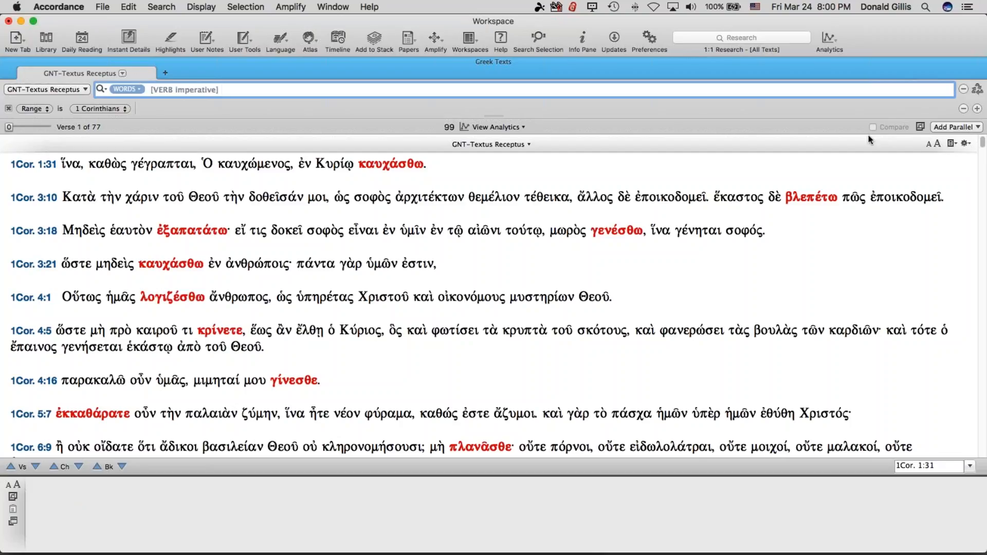
click(963, 109)
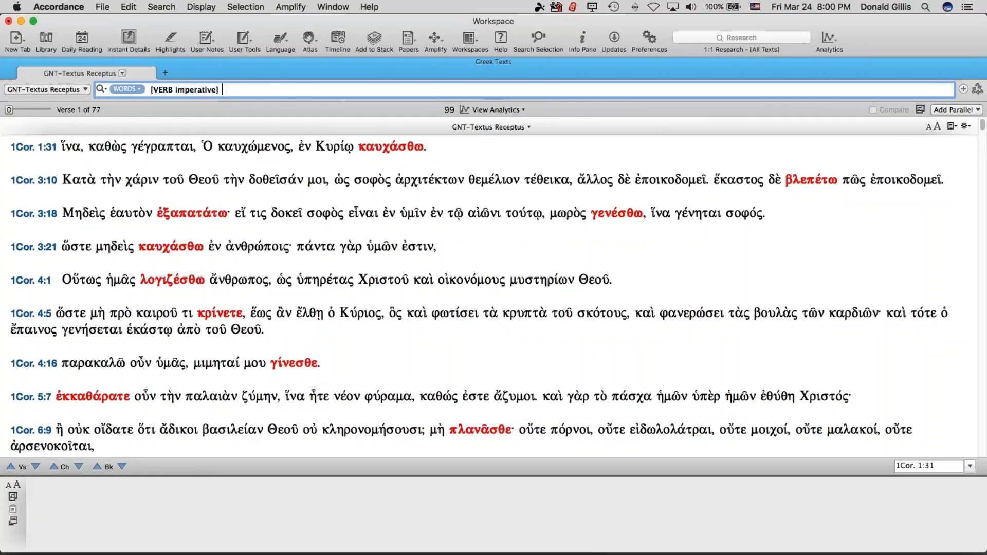
Step: Show the interlinear for the GNT-Textus Receptus search results
click(951, 127)
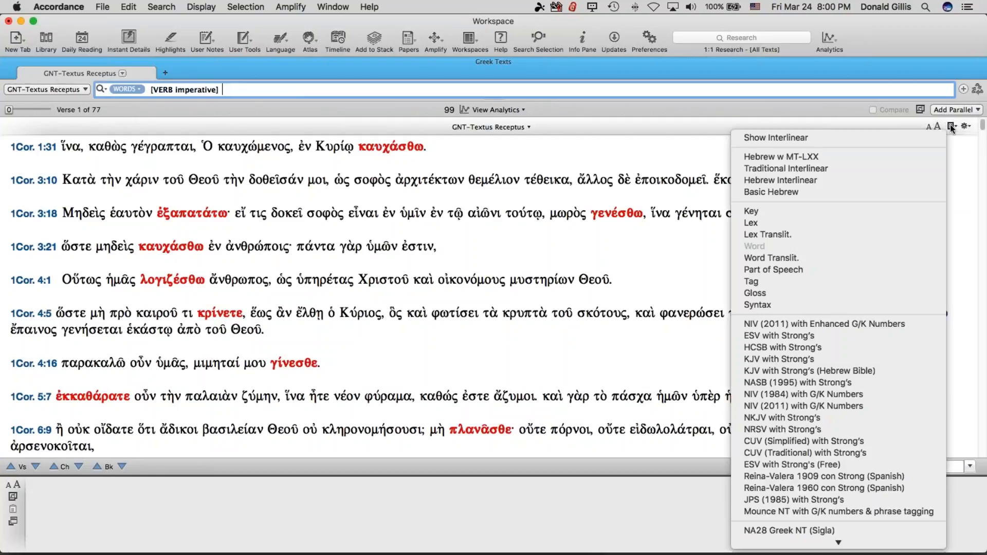
click(805, 138)
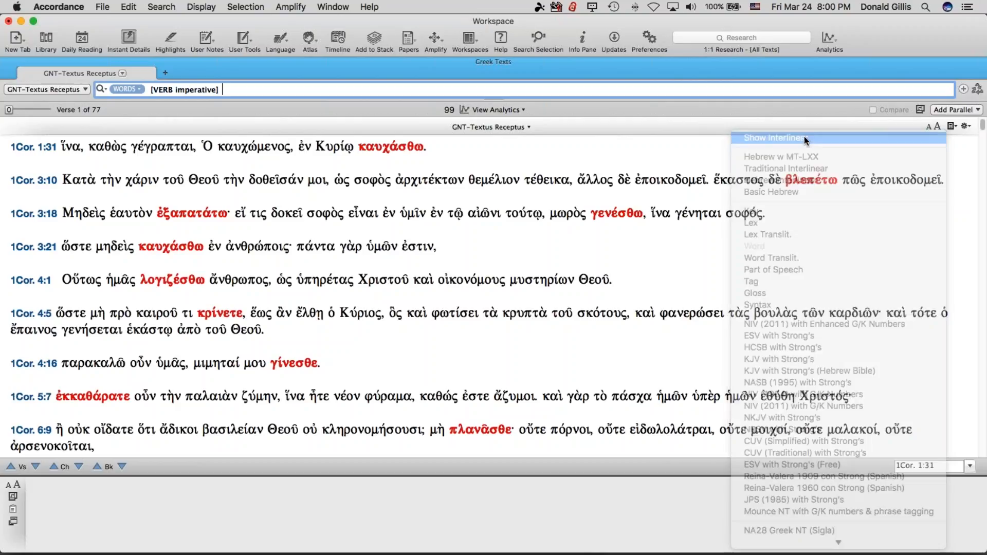
Step: Look through the available interlinear lines and texts, and choose the Hebrew w MT-LXX interlinear set for the Textus Receptus
click(979, 127)
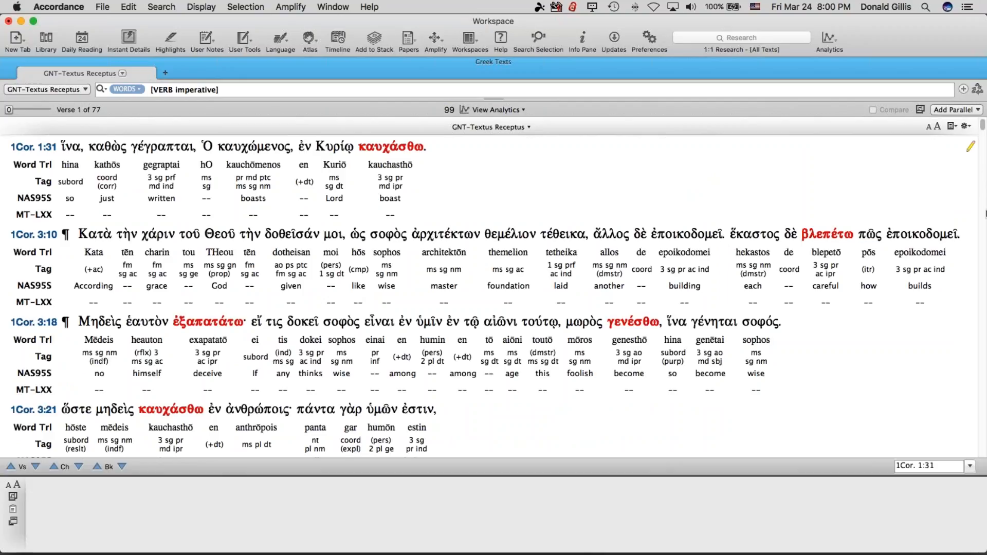
click(966, 126)
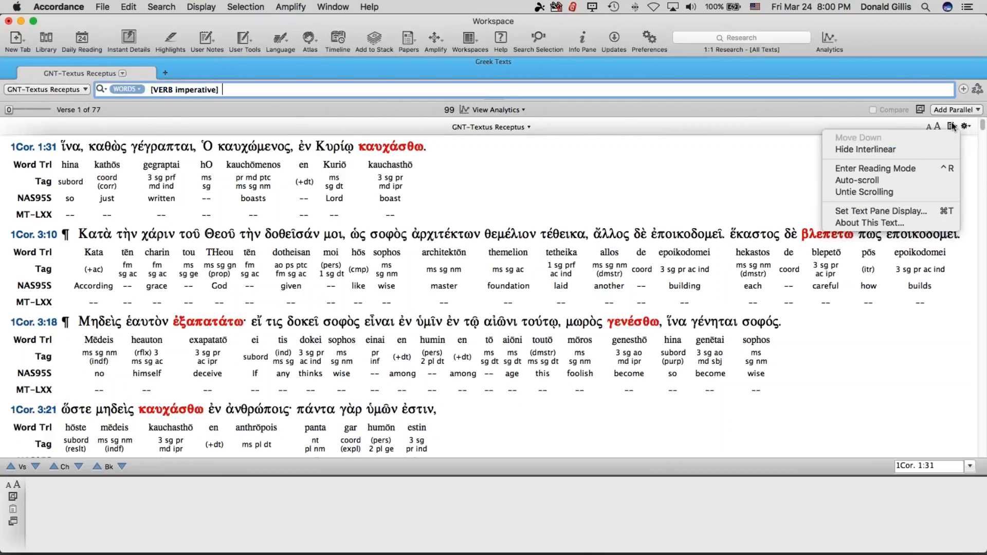
click(952, 126)
click(952, 126)
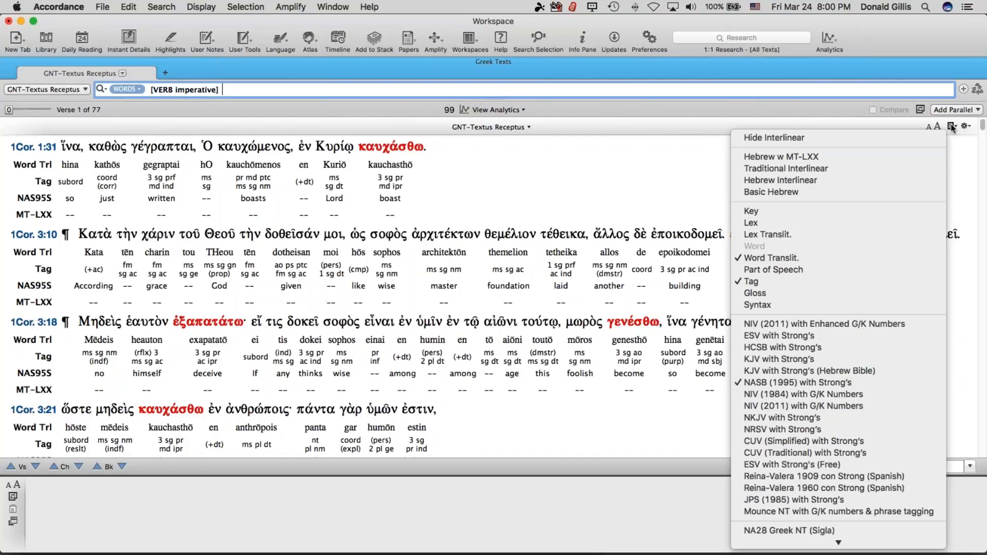
mouse_move(894, 553)
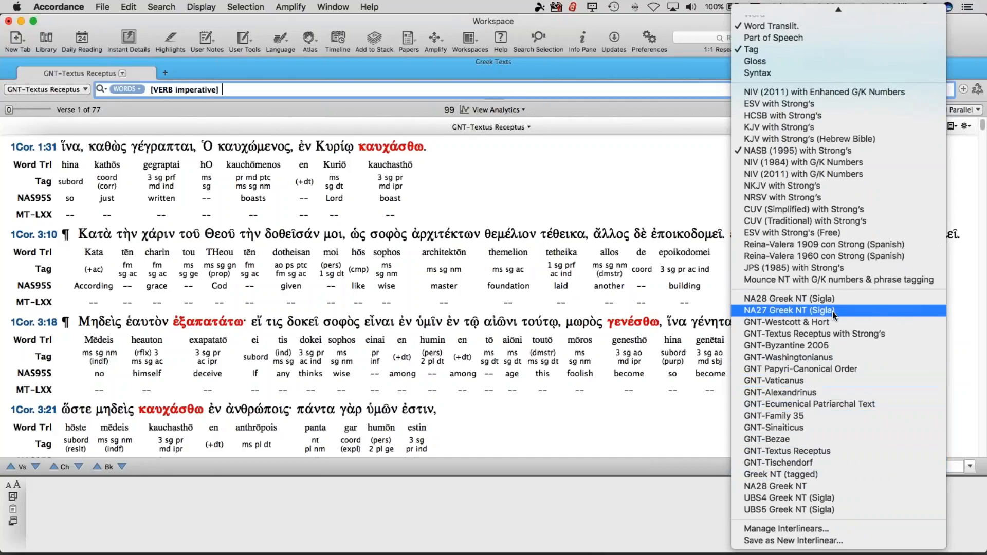
scroll(827, 273, up, 5)
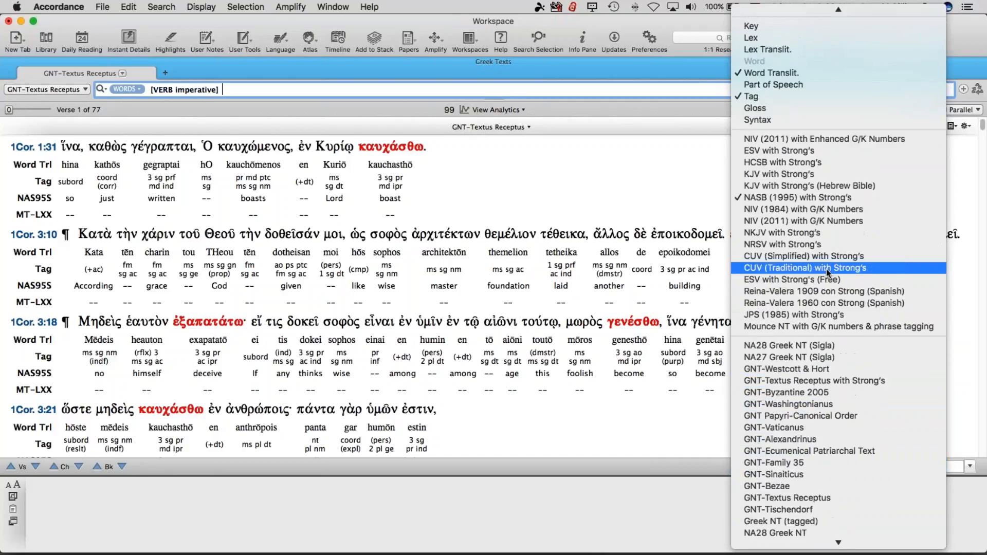
scroll(829, 273, up, 1)
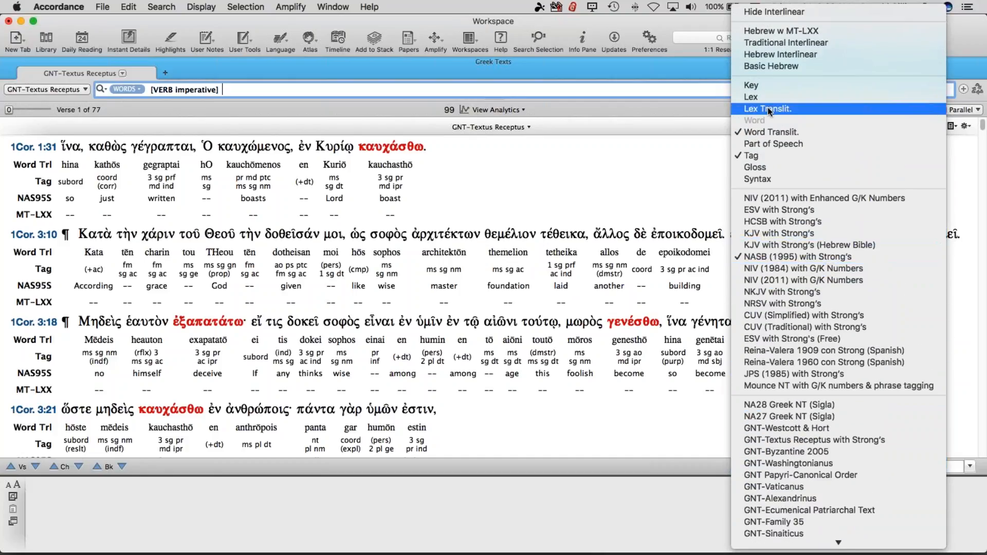
click(767, 32)
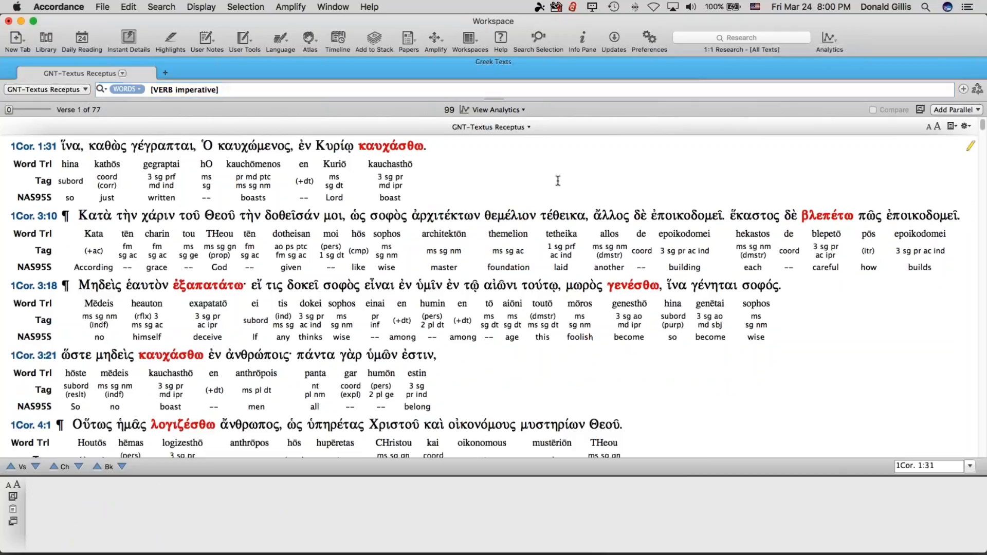
Step: Add the Gloss line to the Textus Receptus interlinear
scroll(558, 181, down, 5)
click(950, 126)
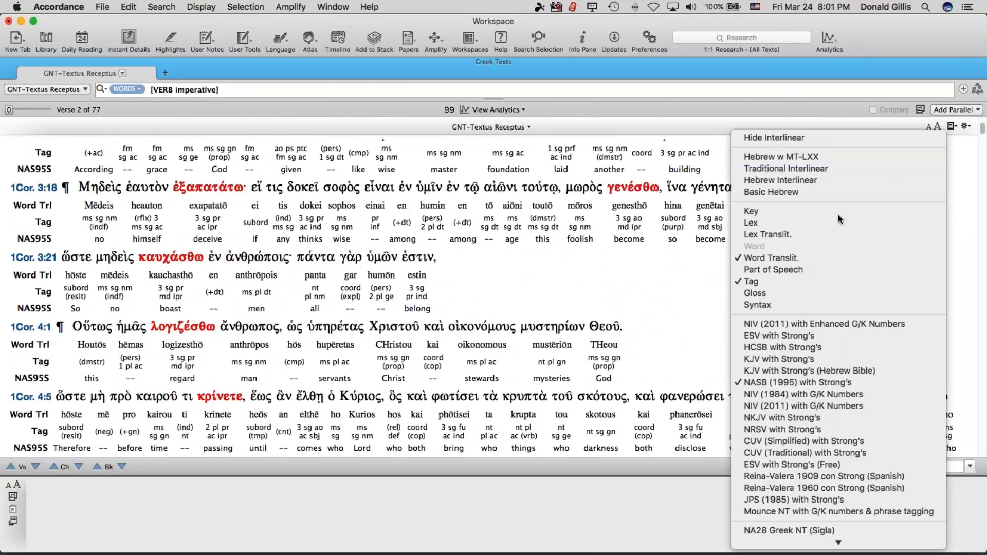
click(810, 294)
Step: Look through the texts offered for the interlinear and the resource categories available as parallels
click(951, 126)
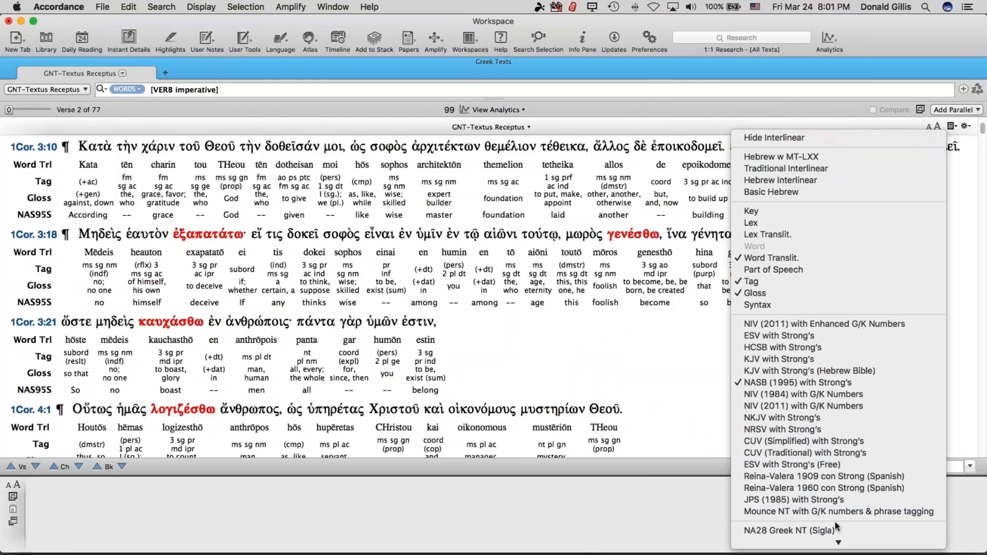
mouse_move(836, 545)
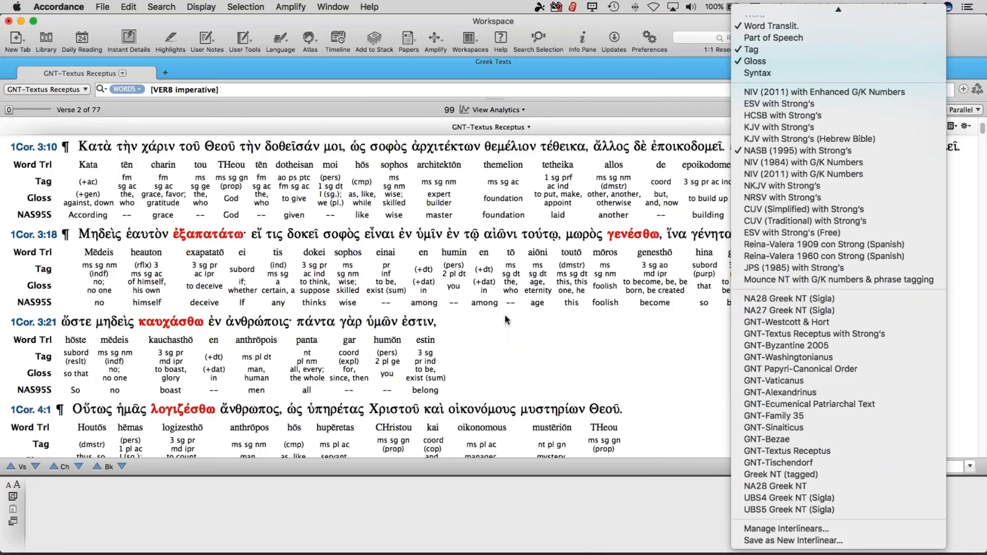
mouse_move(838, 9)
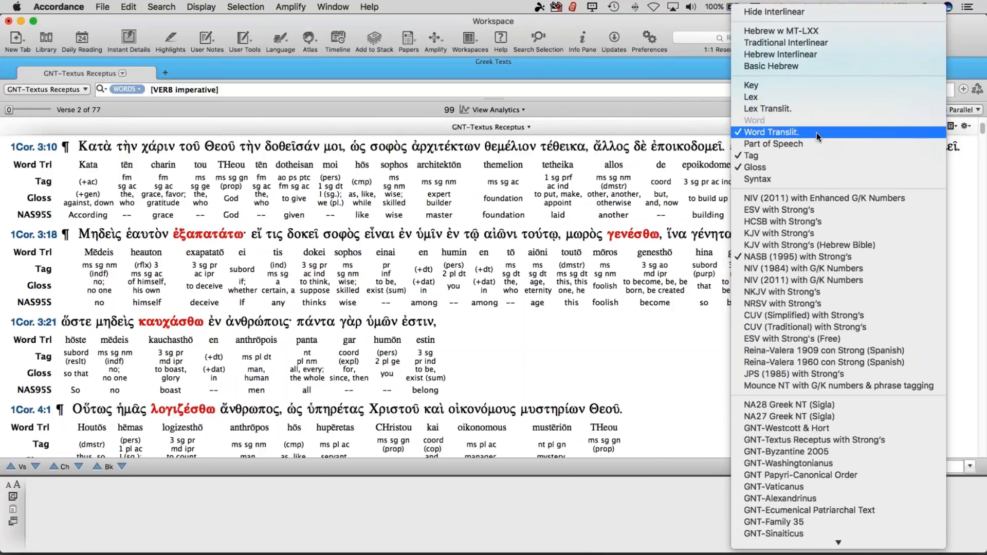
click(682, 98)
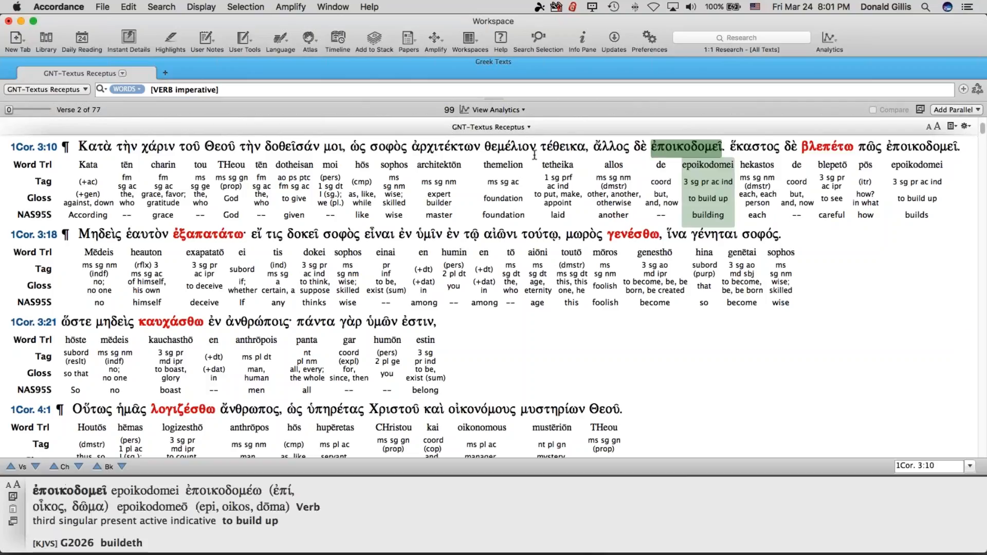
click(960, 110)
mouse_move(883, 216)
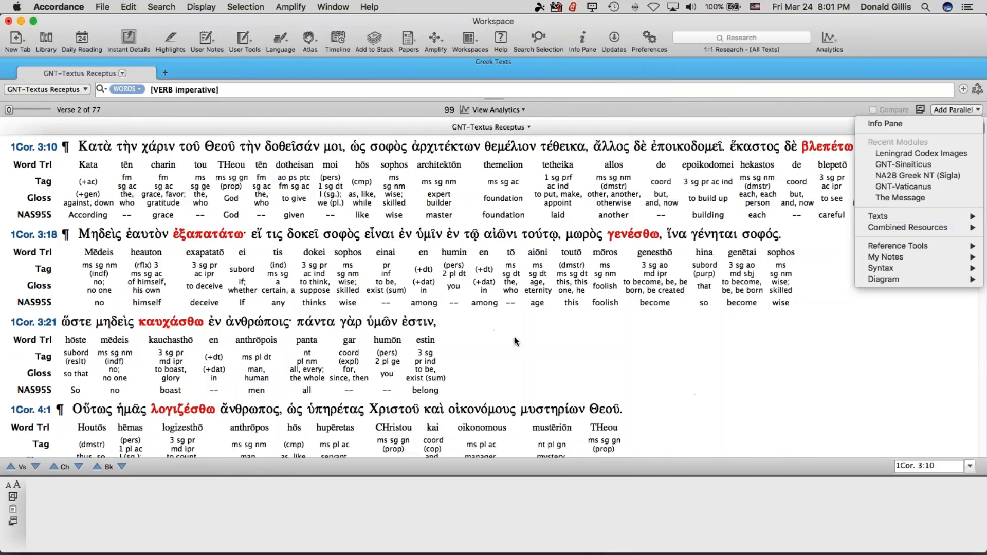
click(844, 350)
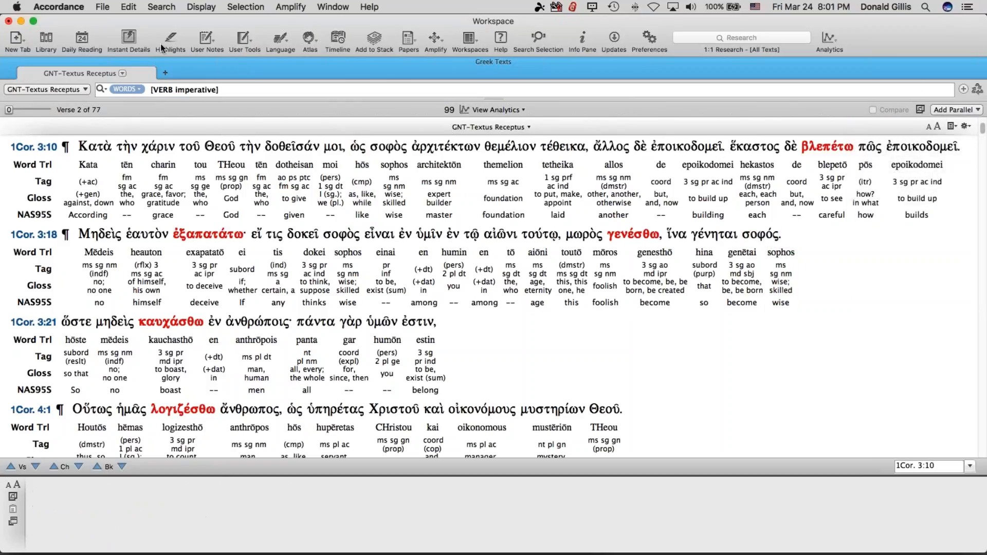
Step: Close the workspace holding the Textus Receptus interlinear
mouse_move(221, 535)
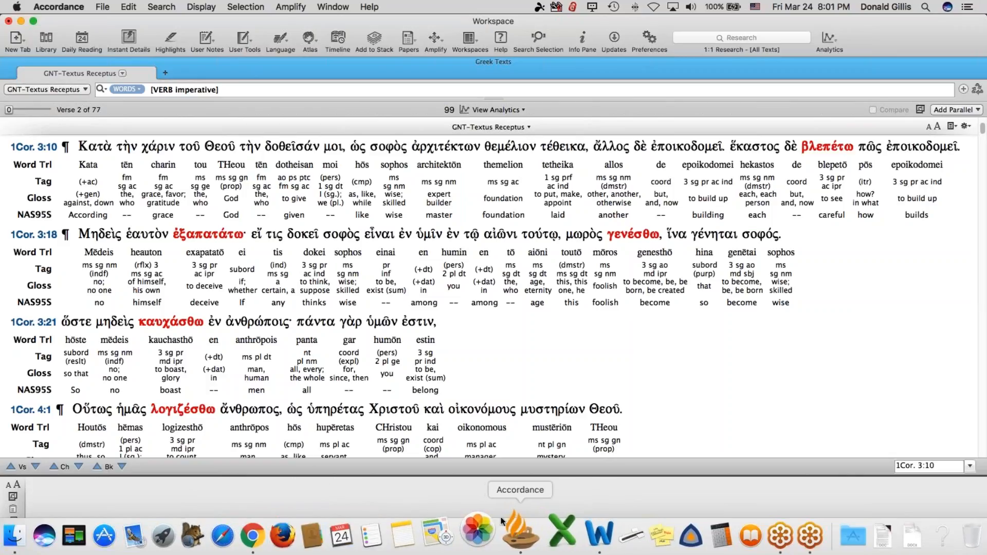
click(9, 21)
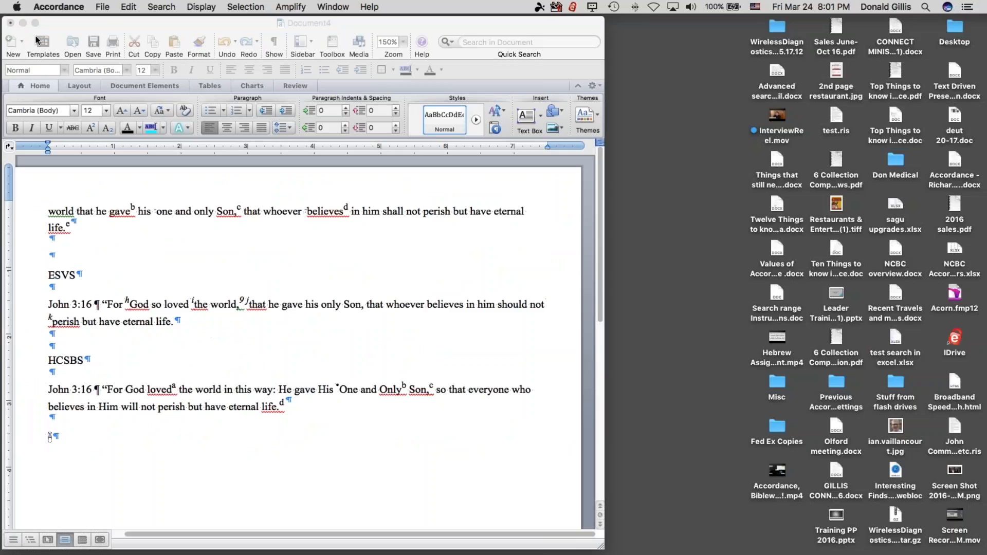
Step: Open a new workspace with KJV with Strong's and close the Info Pane for Gen. 1:1
click(101, 7)
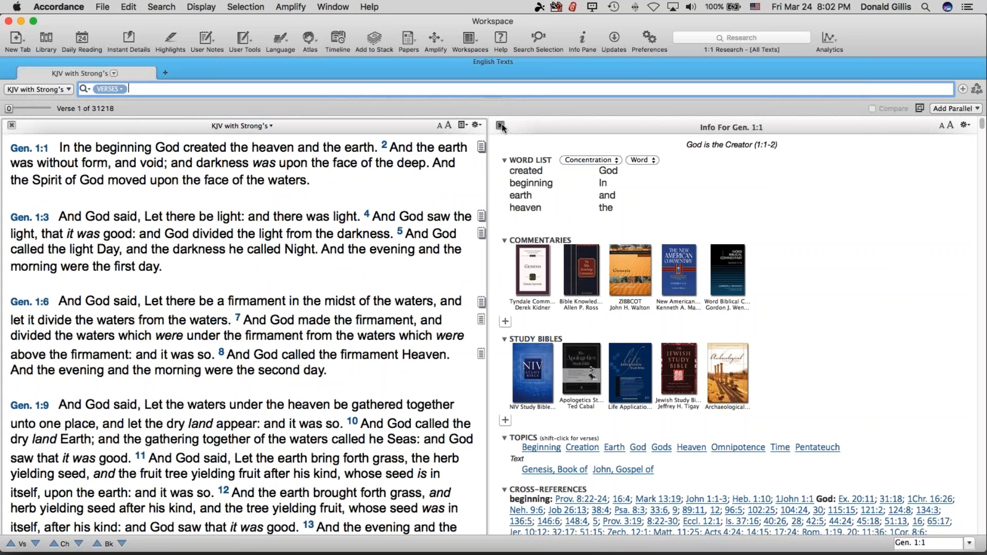
click(501, 126)
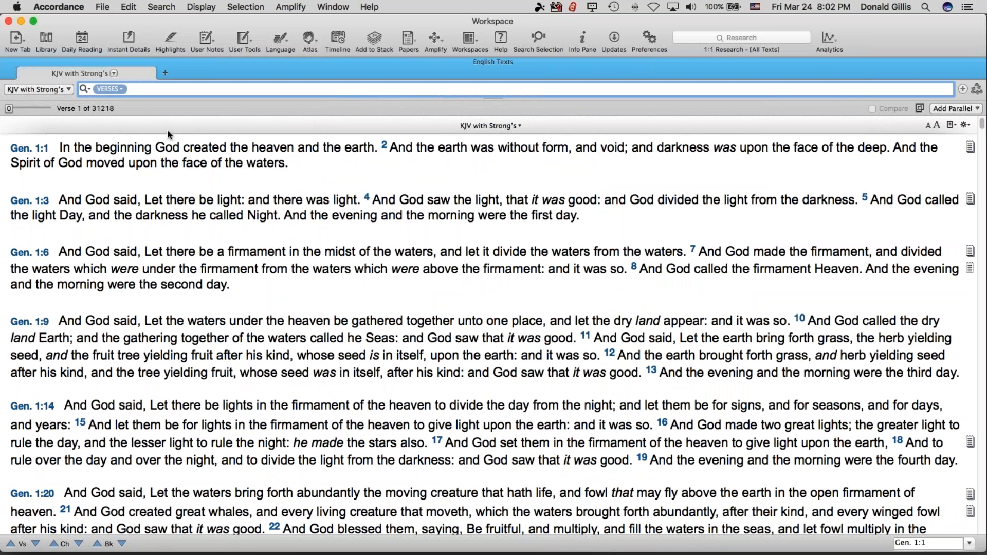
Step: Open the CNTTS Apparatus in a new tab beside KJV with Strong's
click(165, 72)
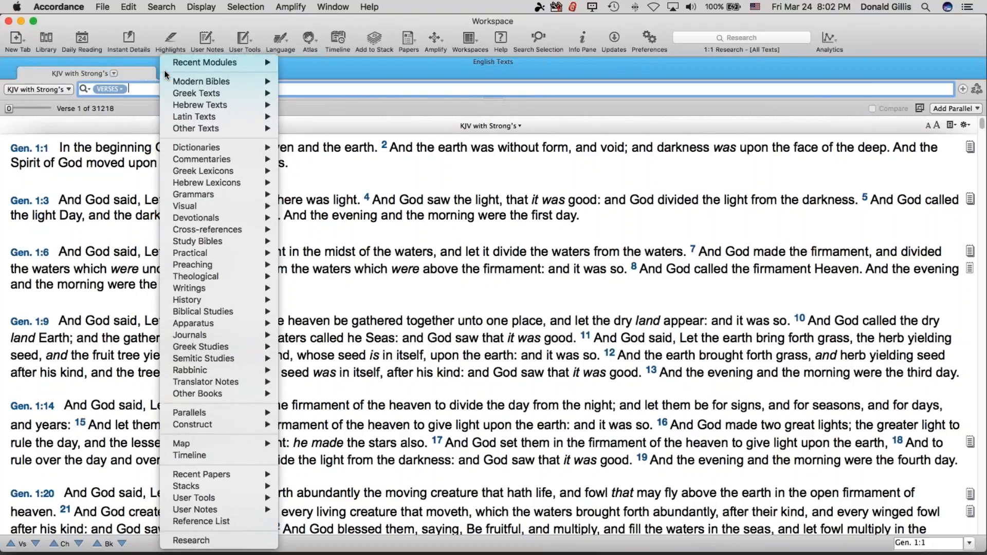
mouse_move(245, 326)
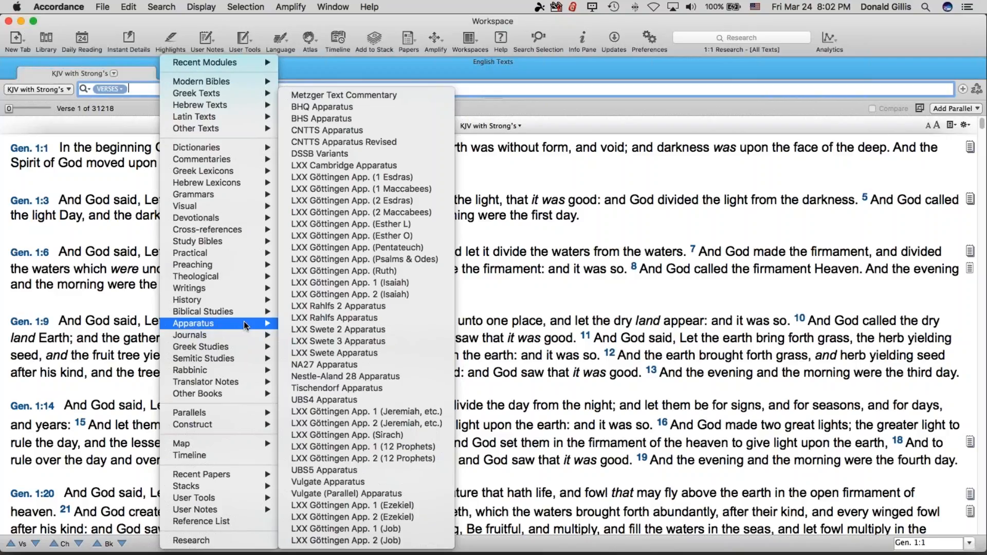
click(353, 130)
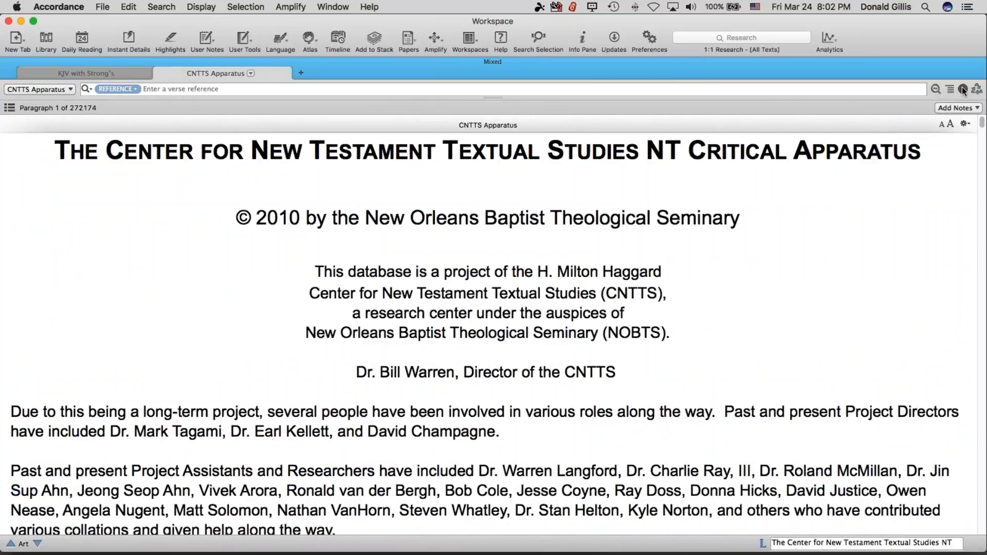
Step: Add Titles, Base Text, Greek Content and Manuscripts entries to the CNTTS Apparatus search
click(963, 88)
click(977, 107)
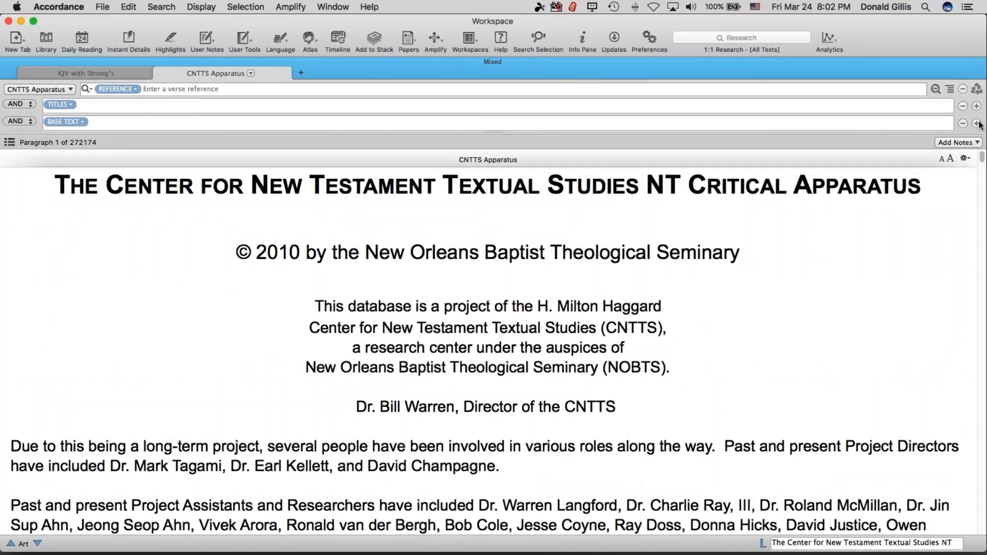
click(976, 123)
click(976, 140)
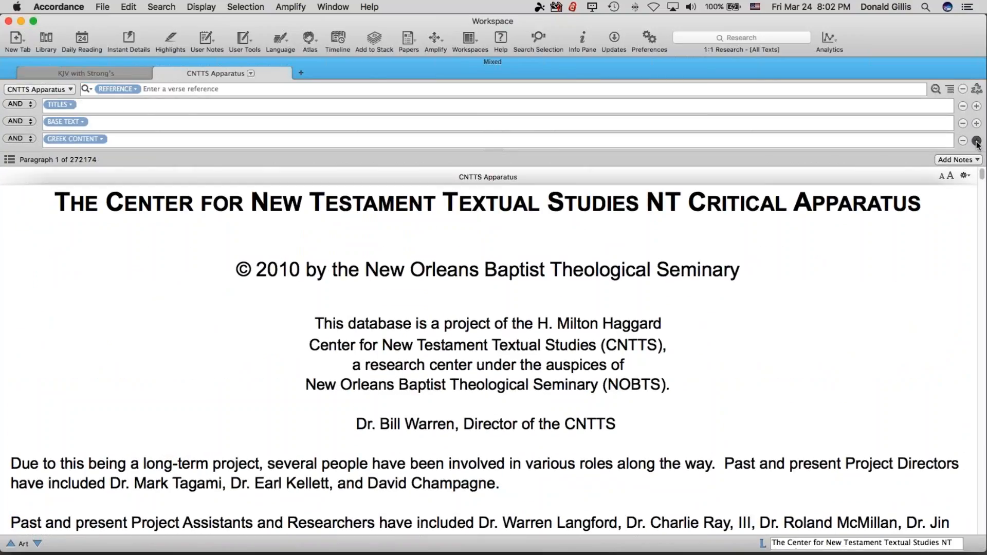
Step: Look through the search operators and field categories of the CNTTS Apparatus, and close its tab after viewing
click(17, 105)
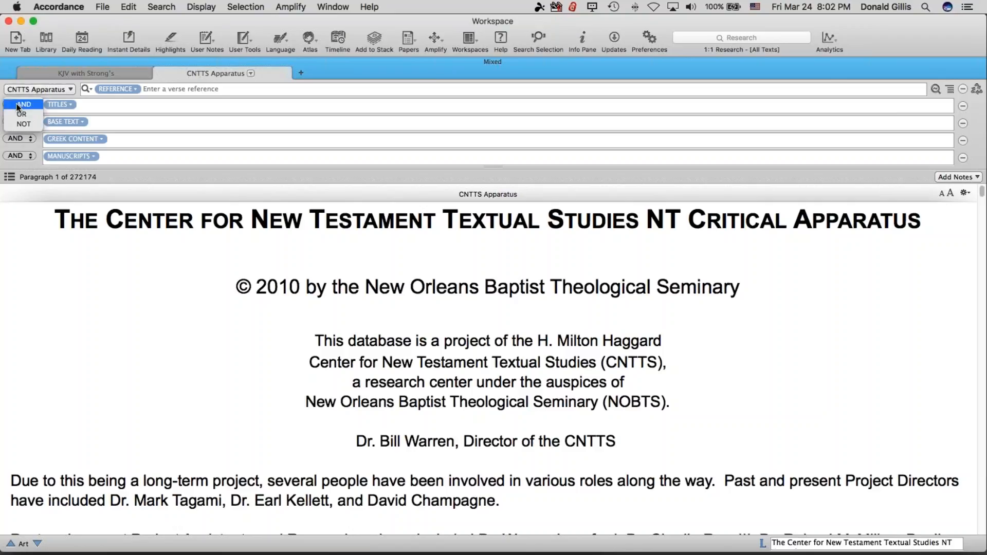
click(58, 103)
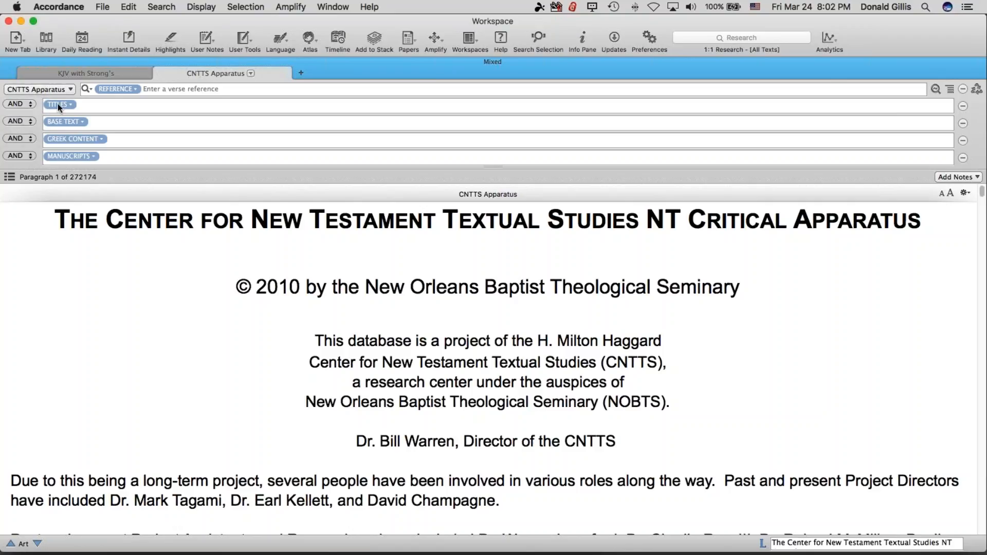
click(71, 104)
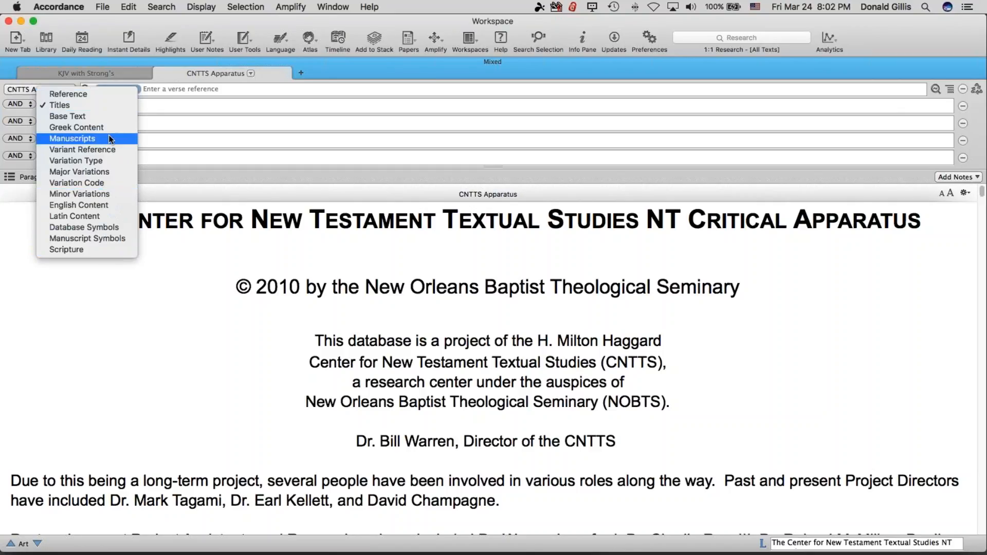
click(187, 85)
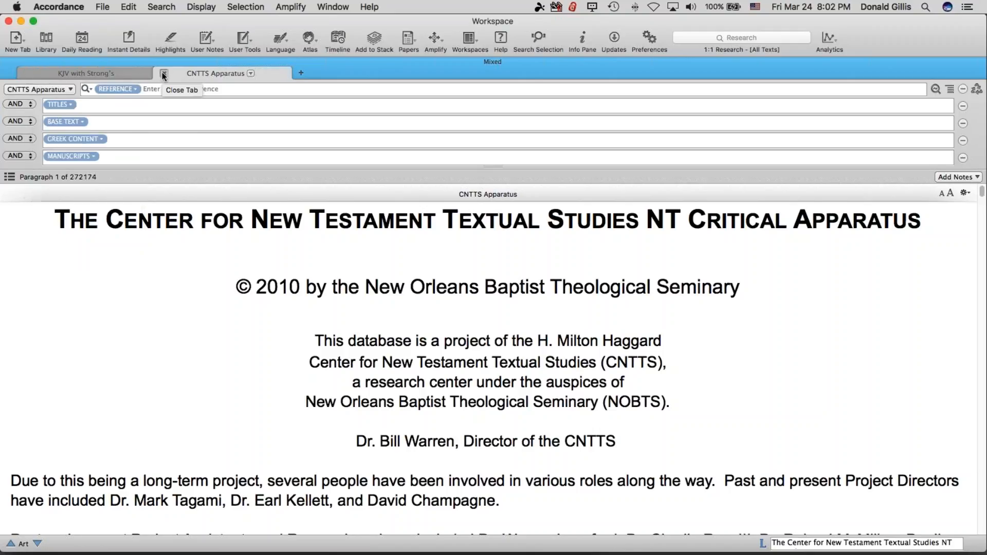
click(164, 74)
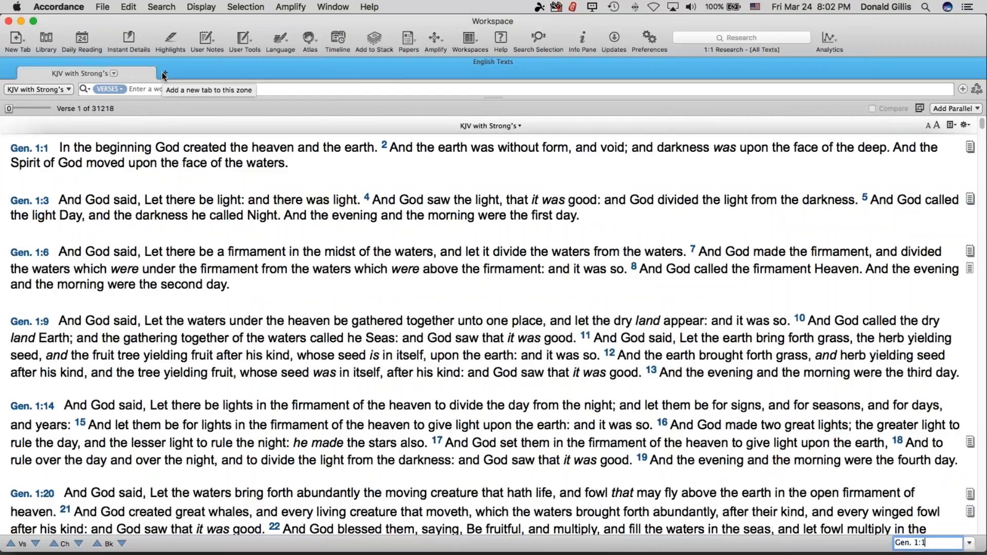
Step: Open the atlas with the Light Colors map and close the KJV with Strong's text zone
click(307, 40)
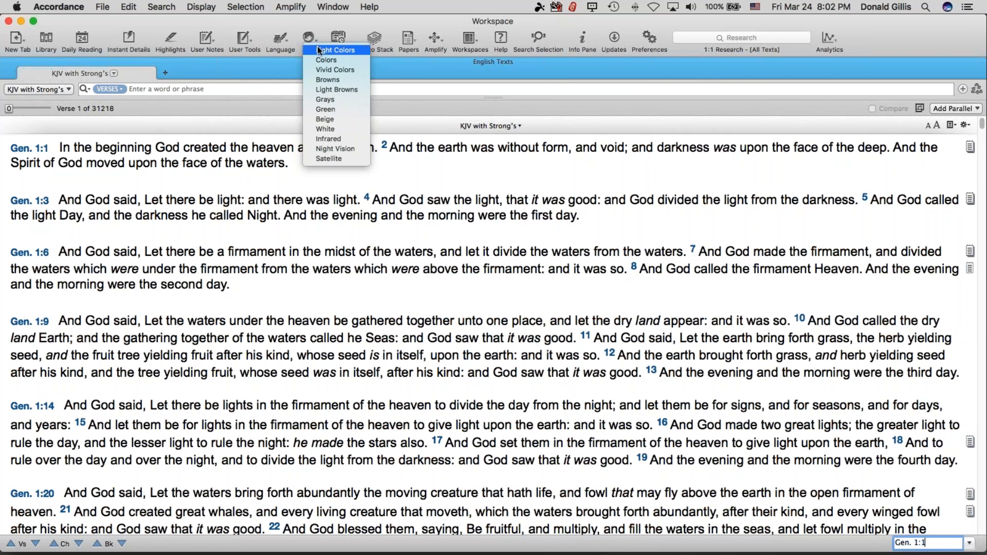
click(317, 49)
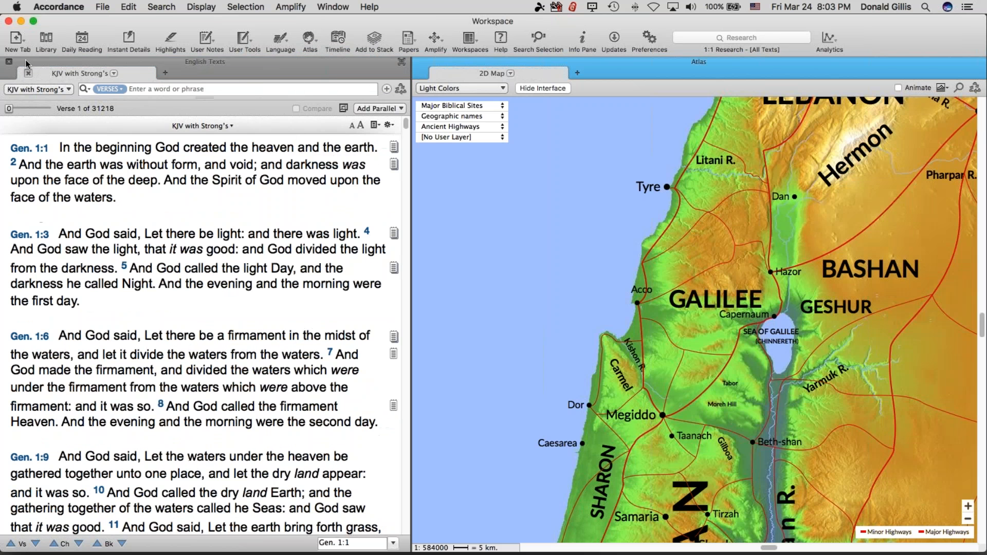
click(8, 62)
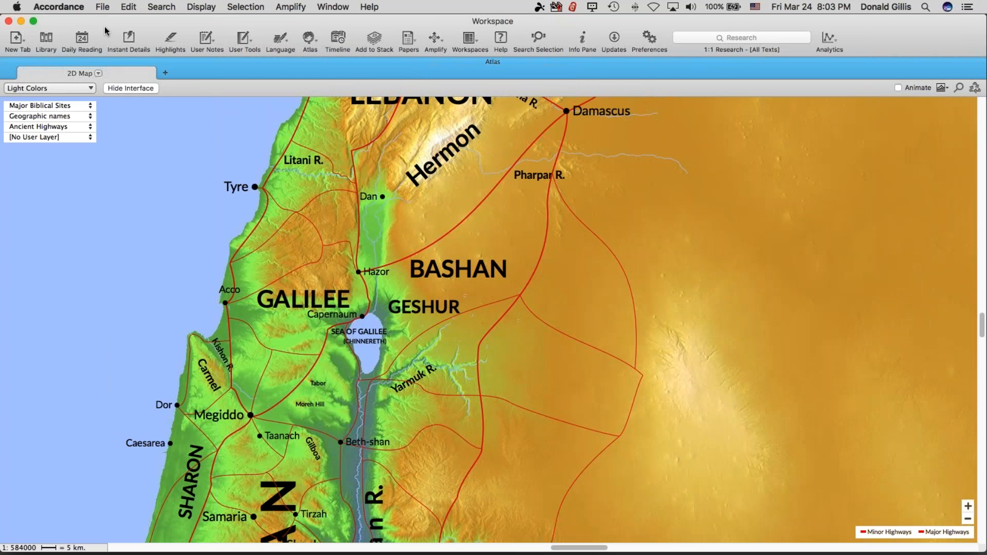
Step: Turn on the instant details and display The Birth of Jesus route on the atlas map
click(130, 38)
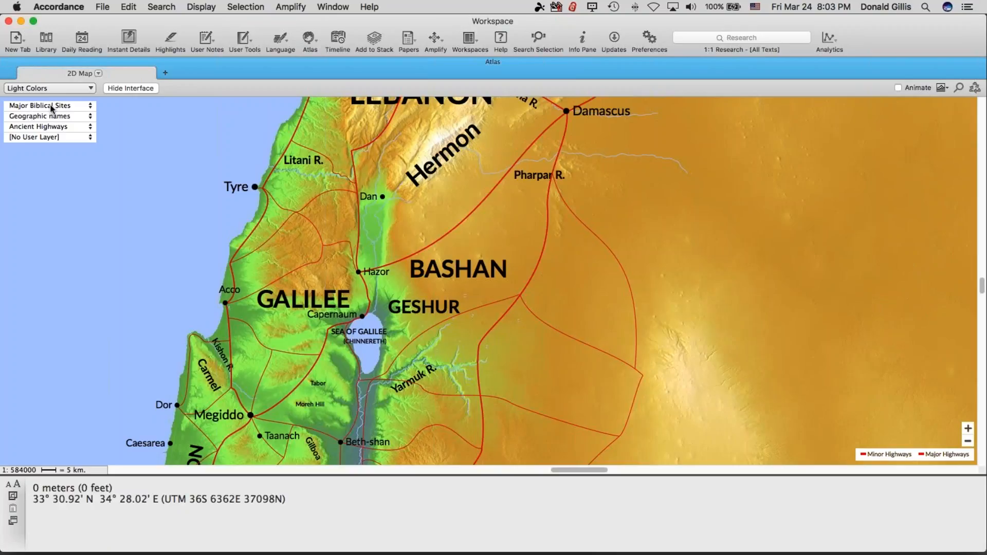
click(57, 127)
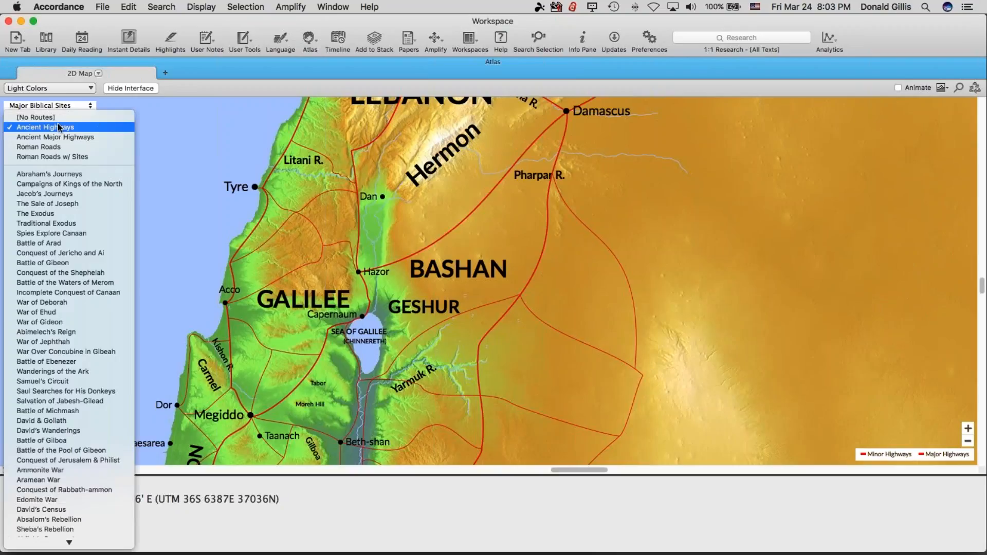
mouse_move(82, 554)
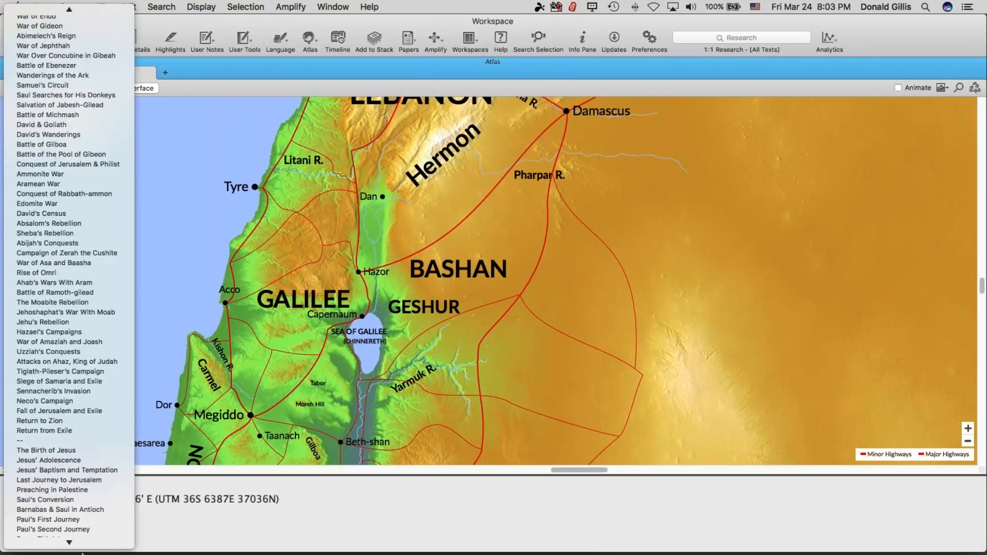
click(47, 369)
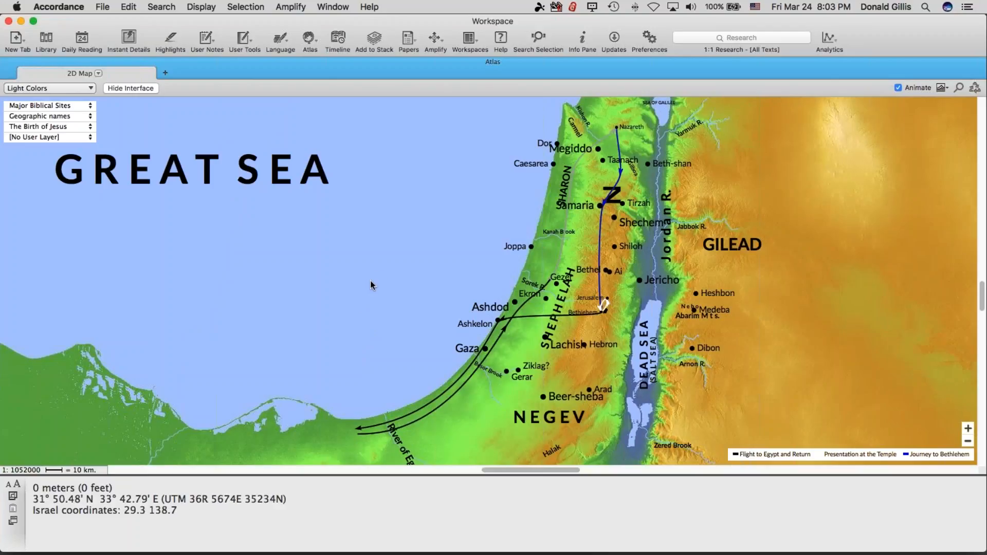
Step: Select the map area from Nazareth to south of Bethlehem, open it as an X 16 3D map and turn the view
mouse_move(624, 138)
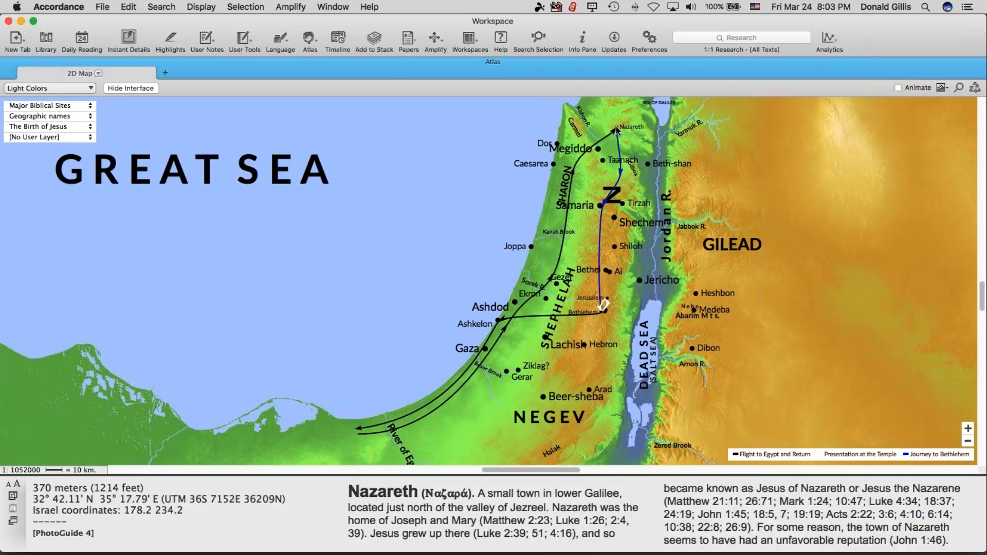
drag(617, 131, 622, 361)
drag(555, 104, 664, 353)
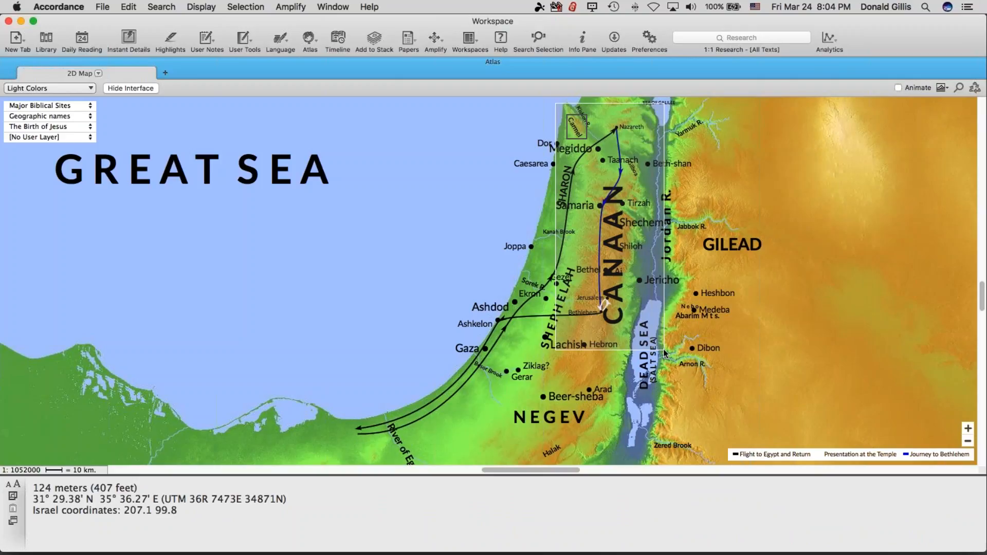
click(940, 87)
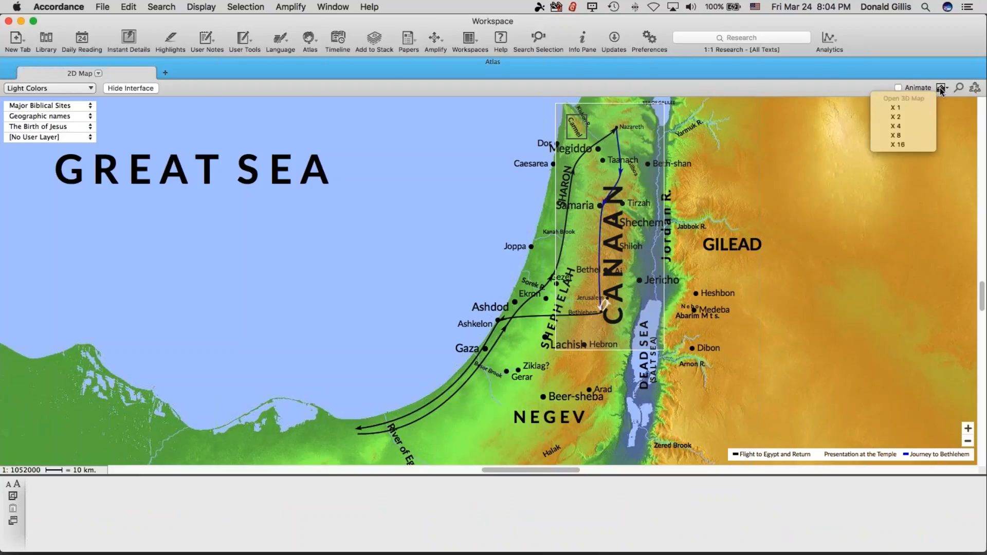
click(909, 143)
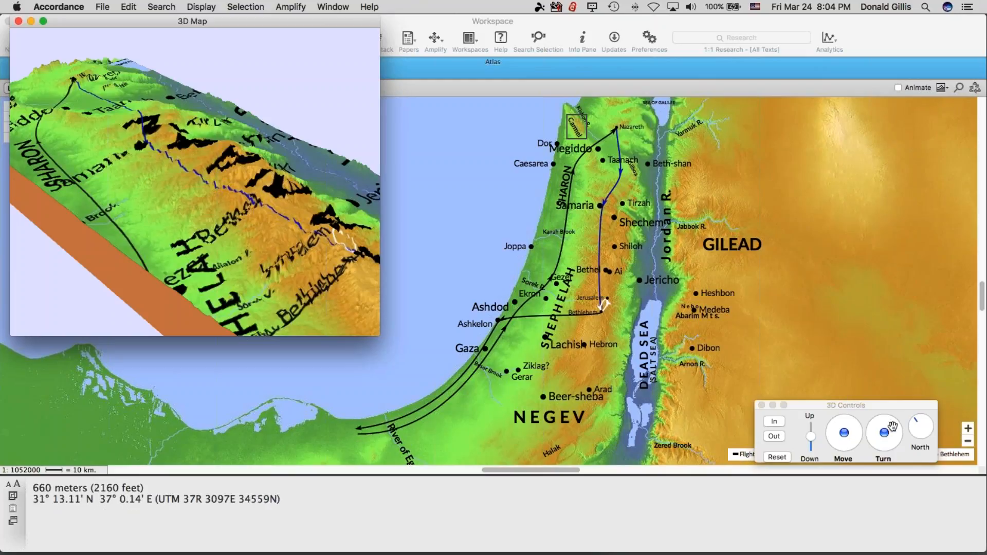
mouse_move(884, 431)
mouse_down()
mouse_move(869, 420)
mouse_move(879, 442)
mouse_up()
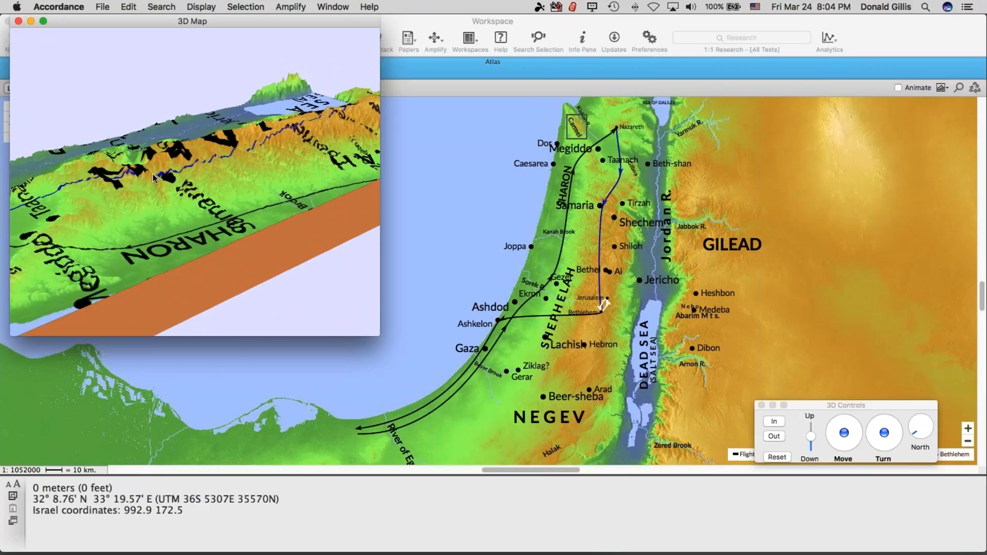
Step: Close the 3D map and the atlas zone
click(18, 21)
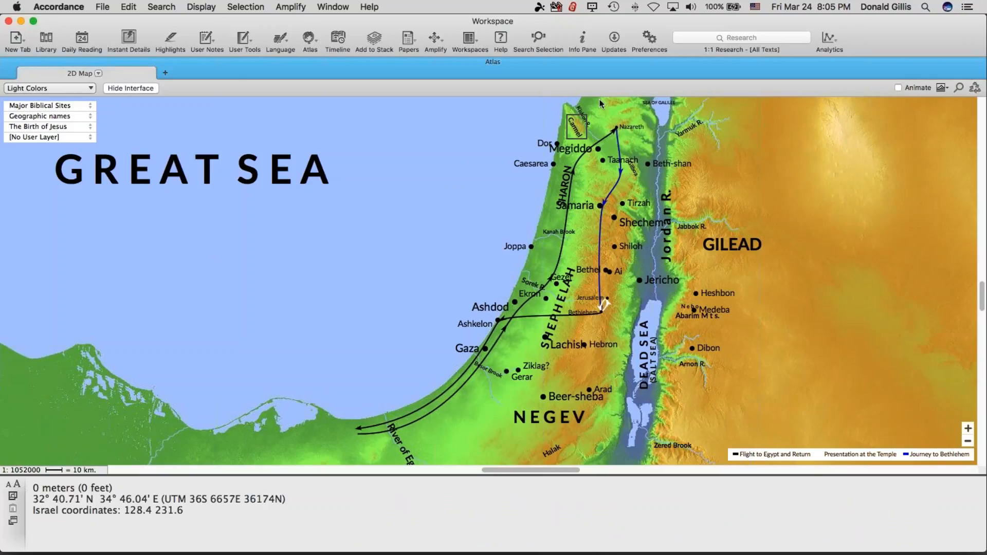
mouse_move(11, 63)
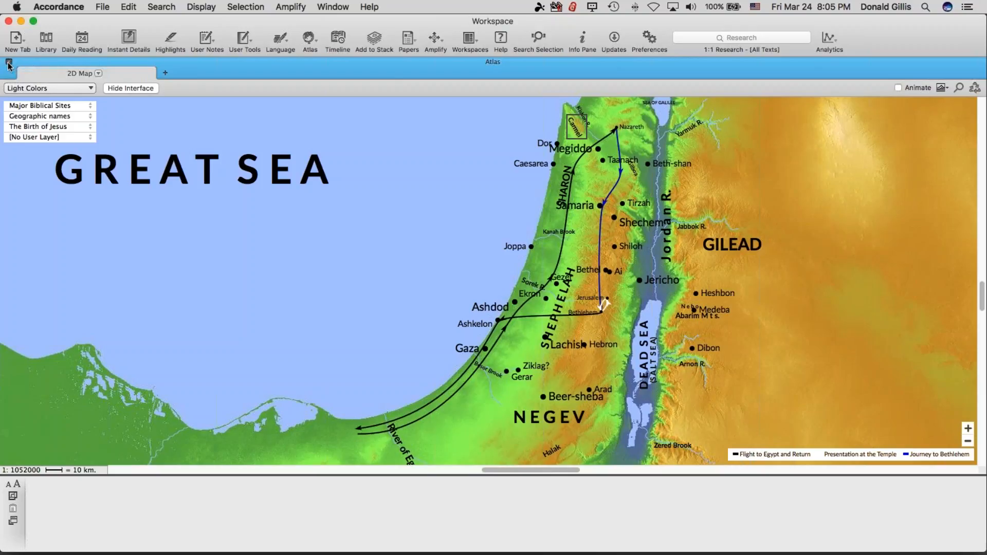
click(8, 62)
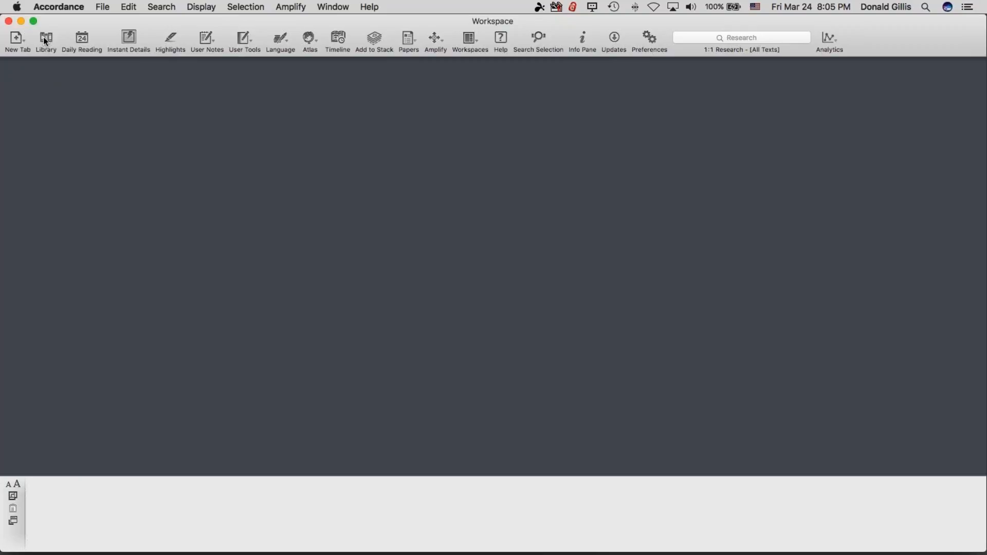
Step: Find "bible knowledge" in the library, open the Bible Knowledge Commentary and hide the library
click(46, 42)
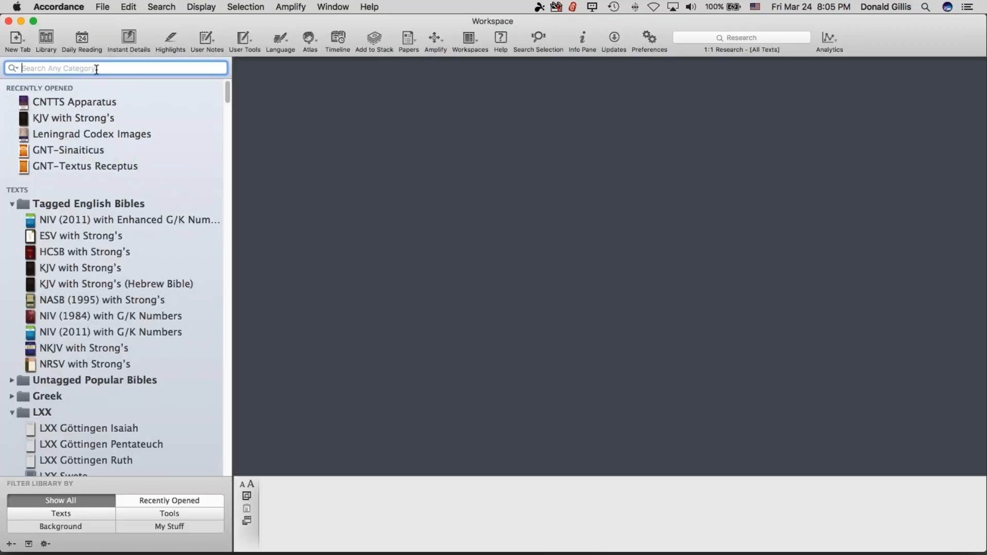
text(bible)
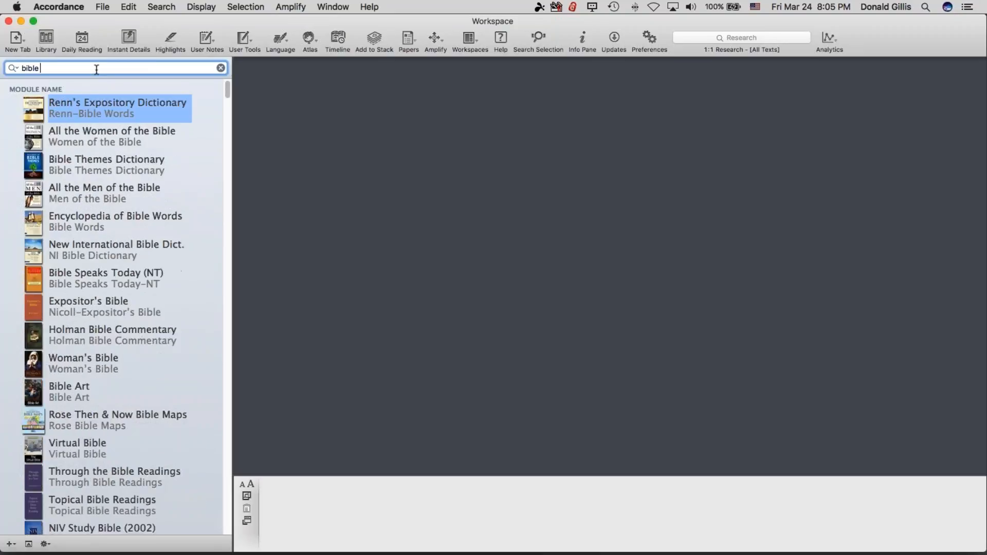
text( know)
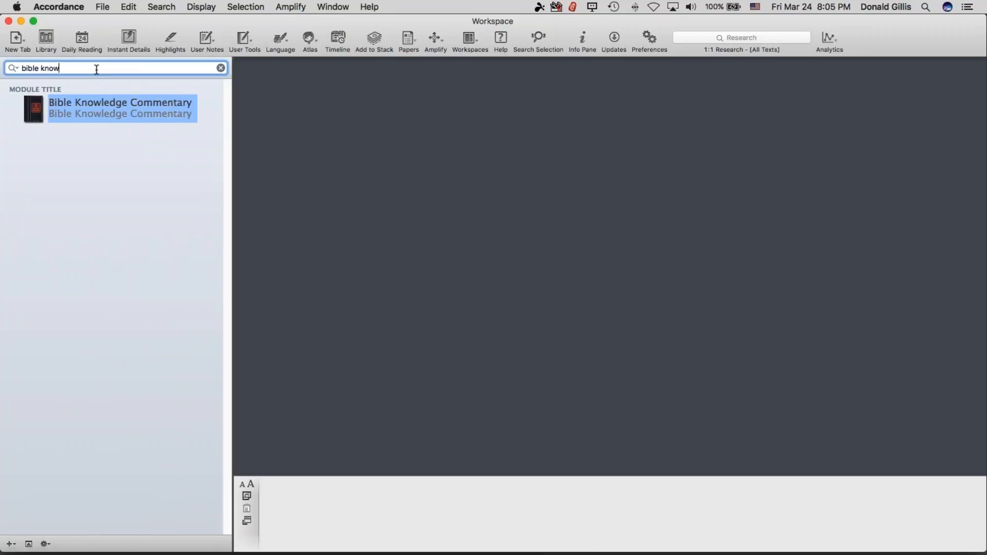
text(ledge)
click(91, 114)
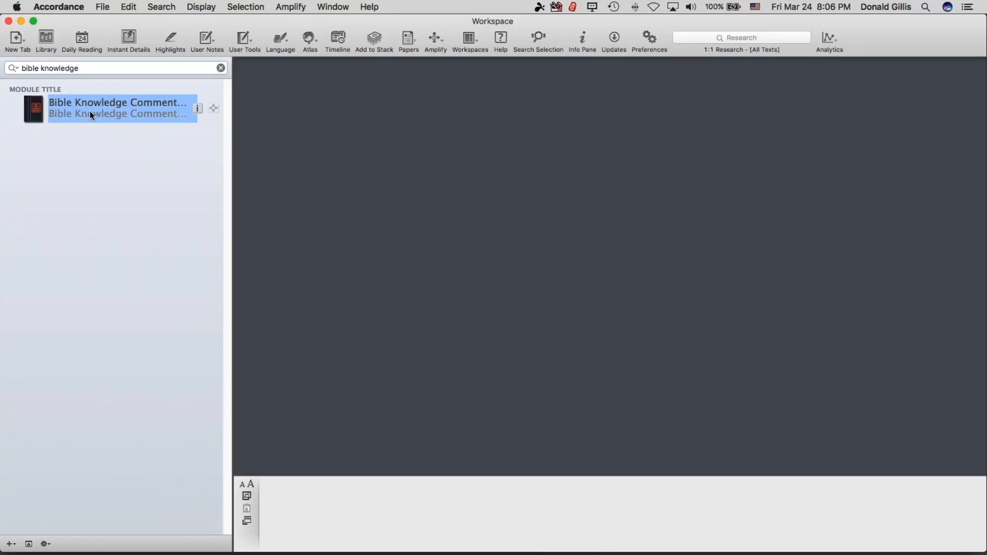
double_click(91, 113)
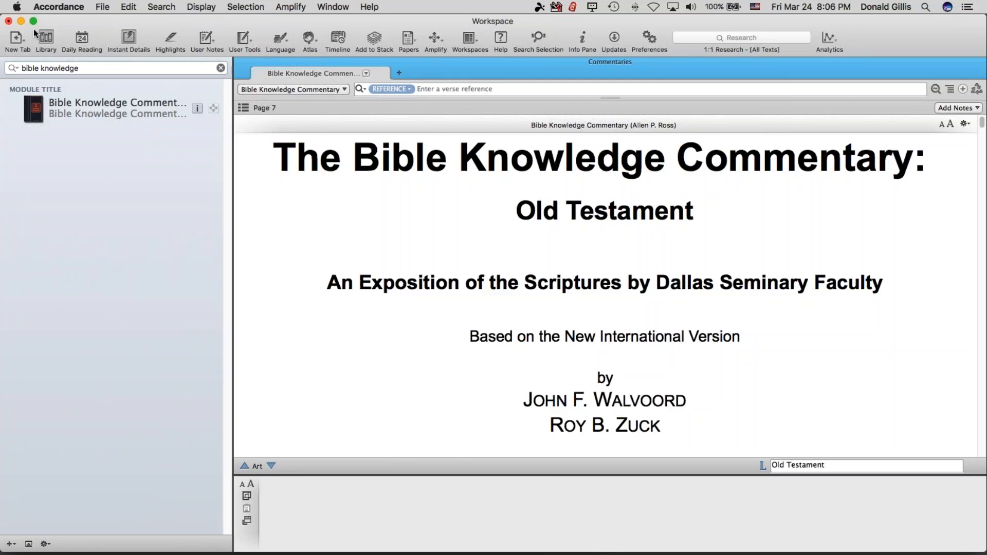
click(45, 40)
click(28, 73)
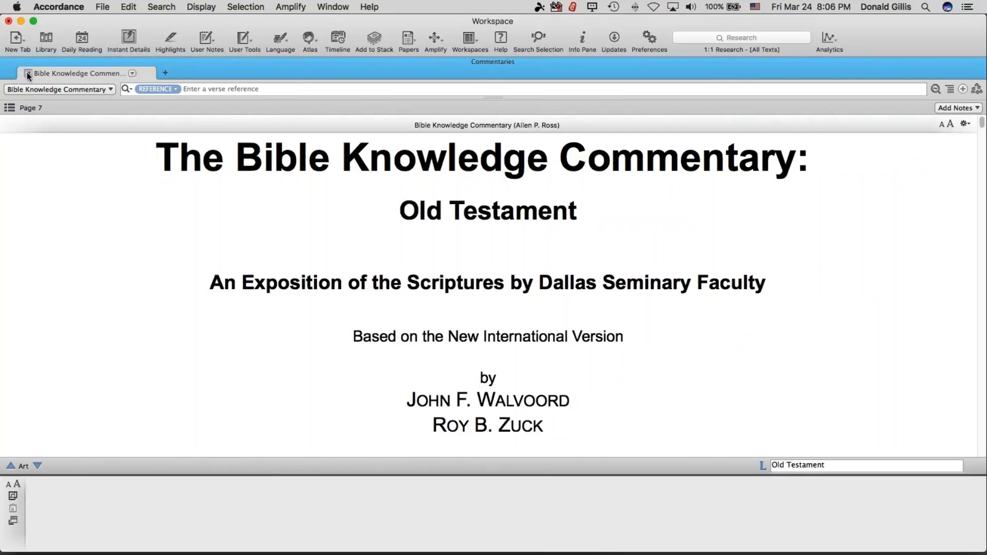
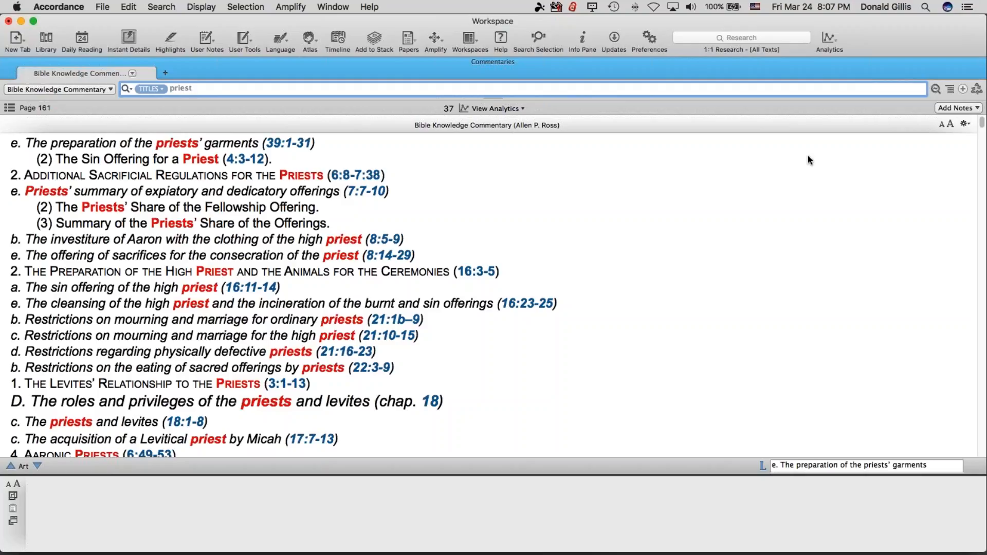
Step: Look through the commentary titles containing "priest" and the available search field categories
click(627, 255)
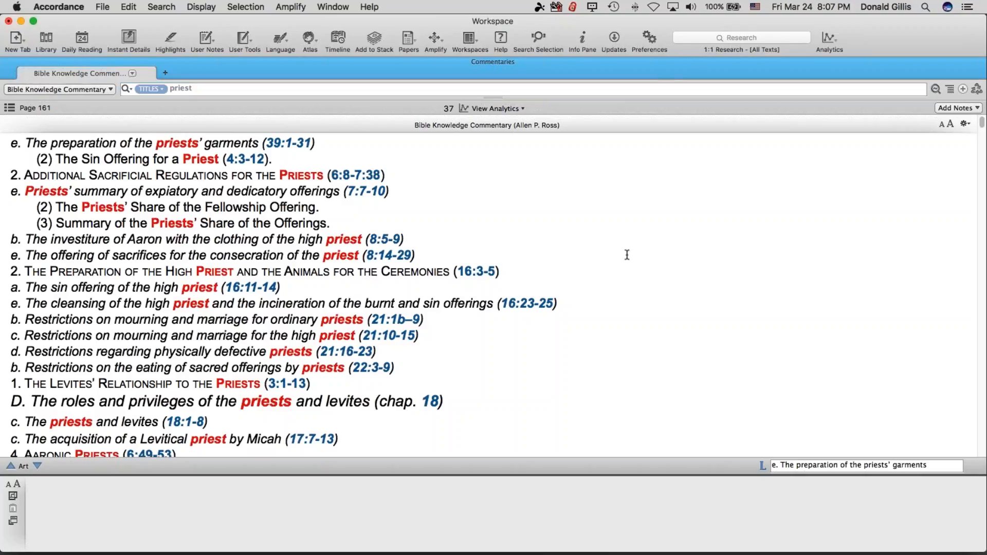
scroll(626, 256, down, 10)
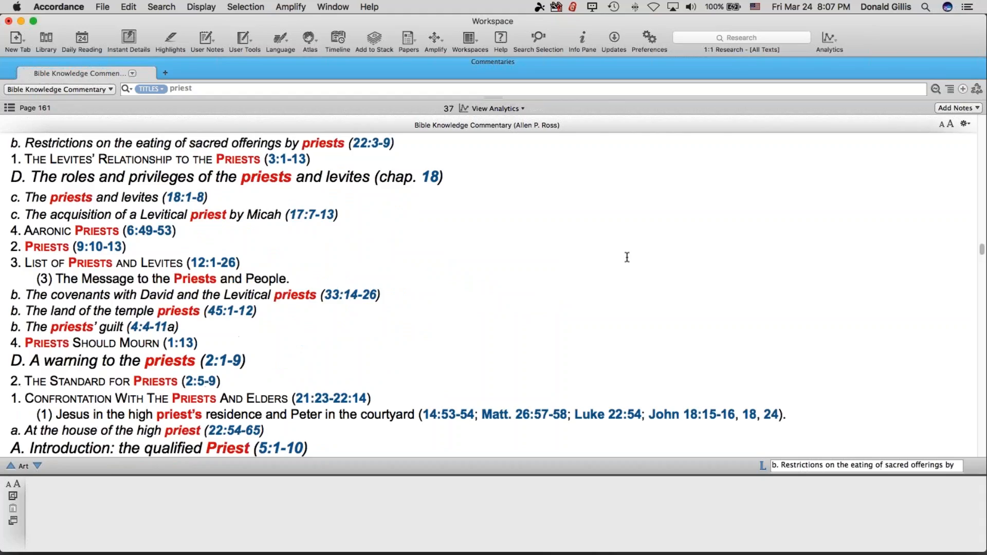
right_click(573, 258)
click(572, 258)
scroll(573, 258, up, 10)
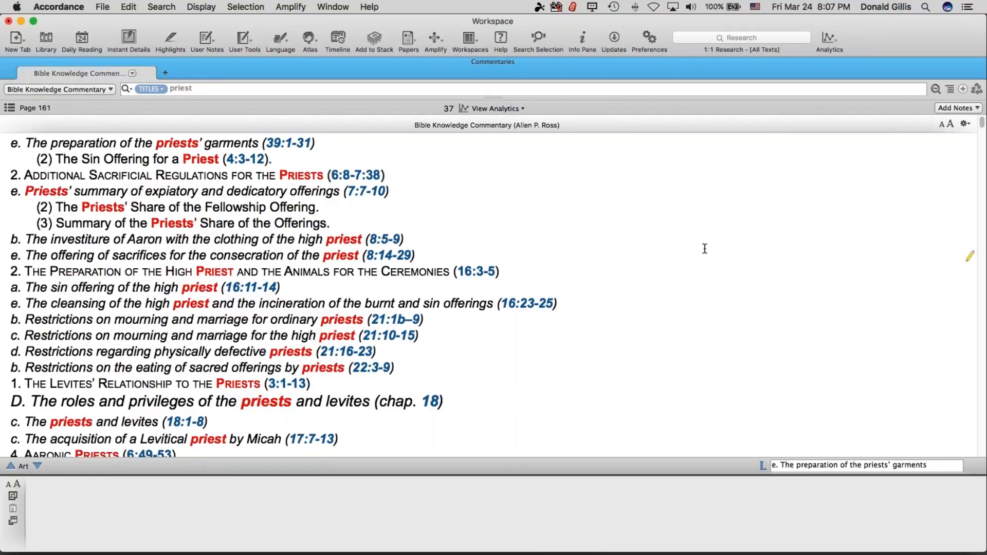
scroll(704, 248, down, 10)
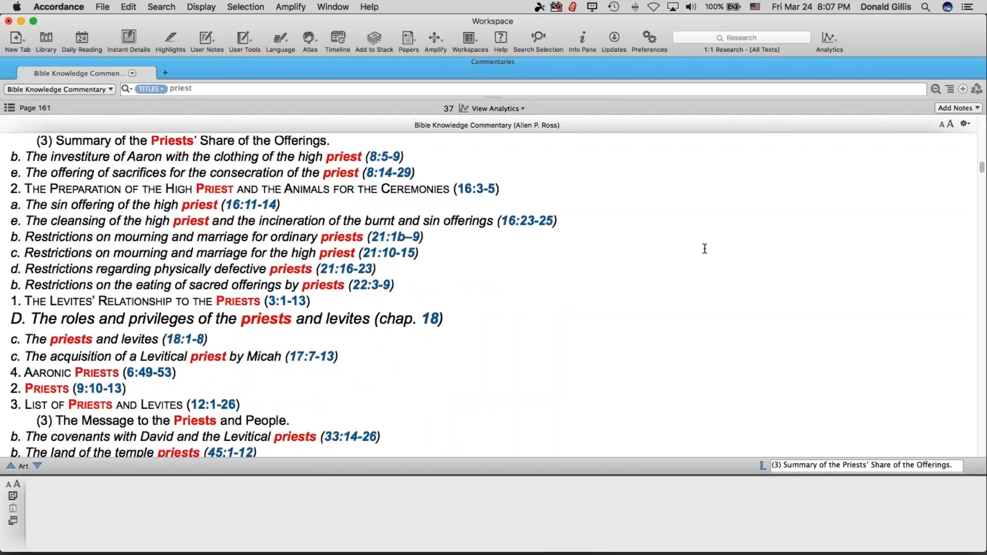
scroll(705, 257, up, 10)
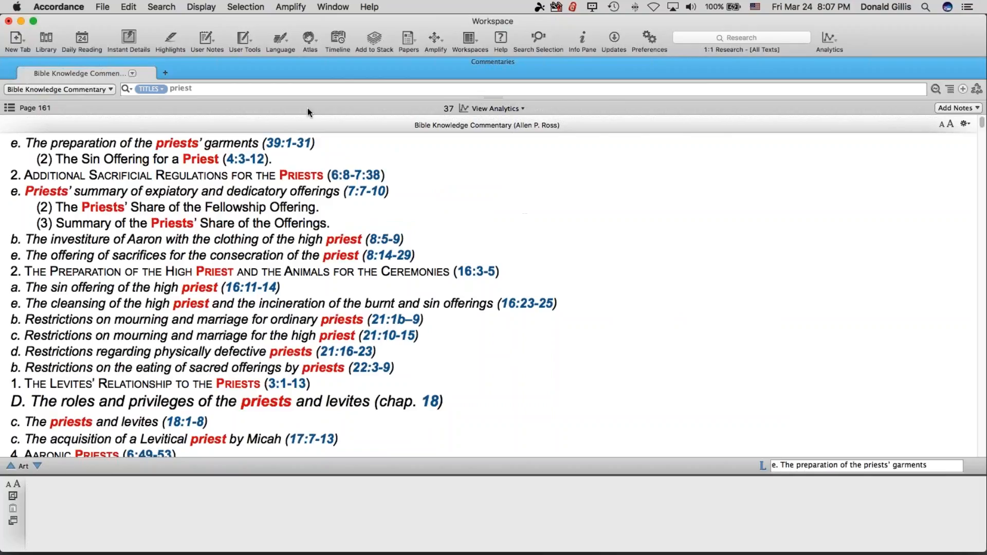
click(149, 88)
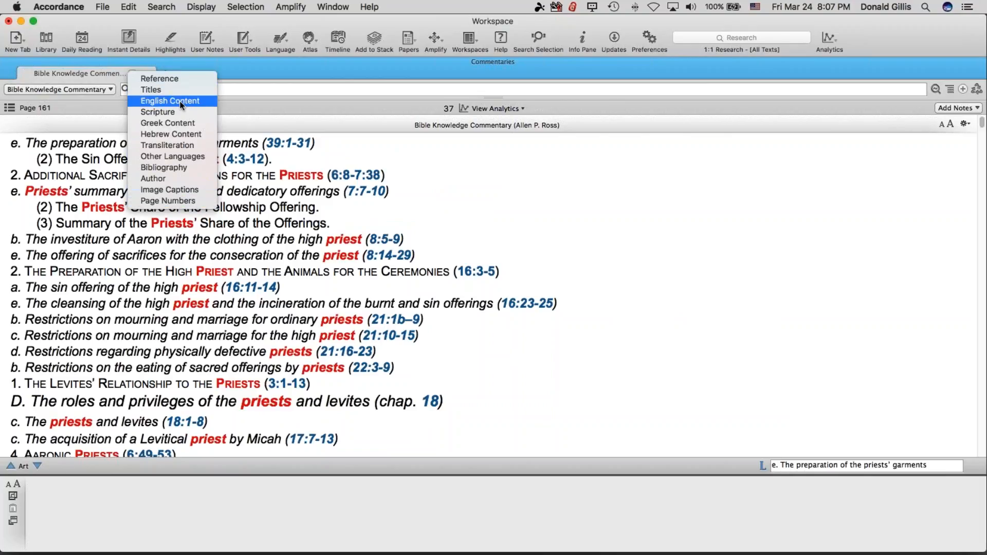
click(591, 231)
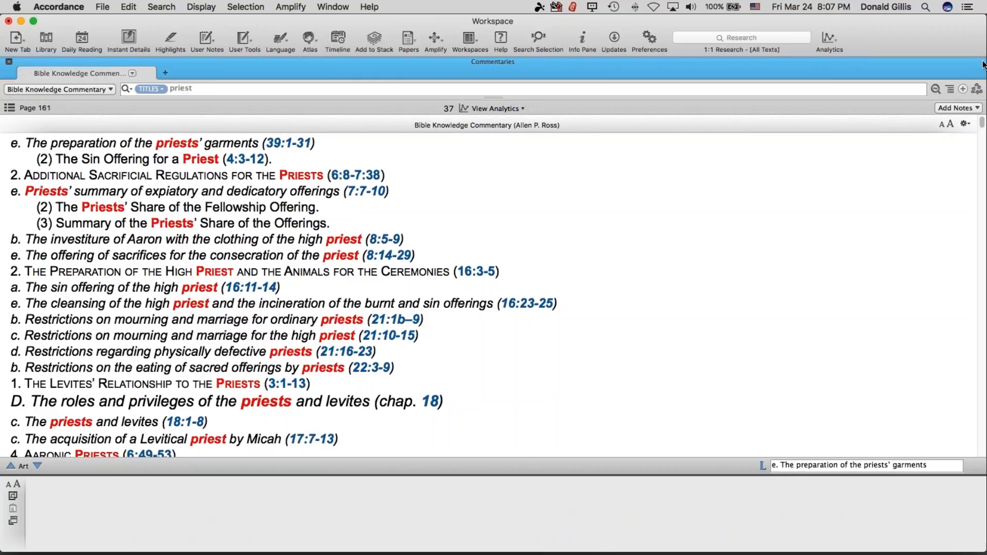
Step: Replace the commentary with KJV with Strong's and run a word search for ".?" to find question marks
click(9, 63)
key(super+s)
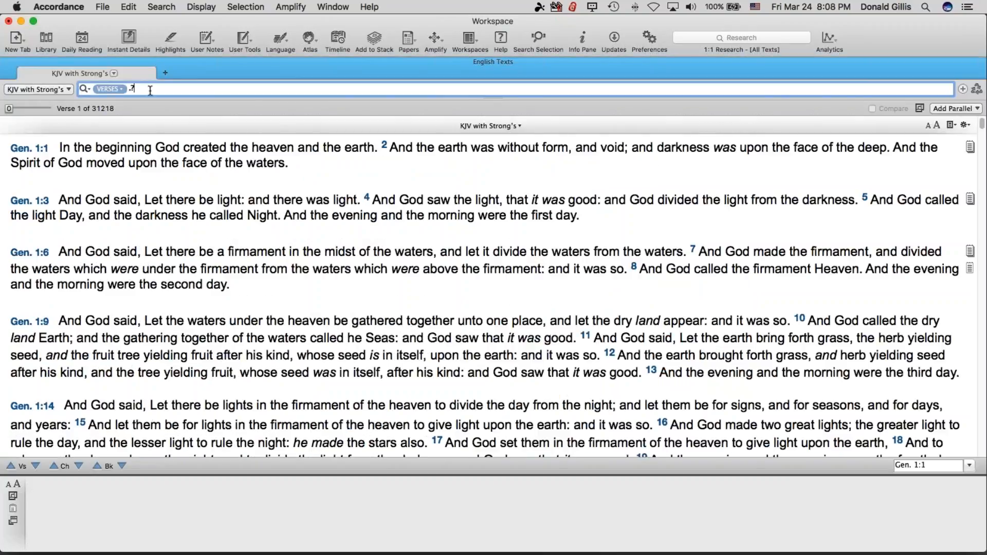
click(105, 89)
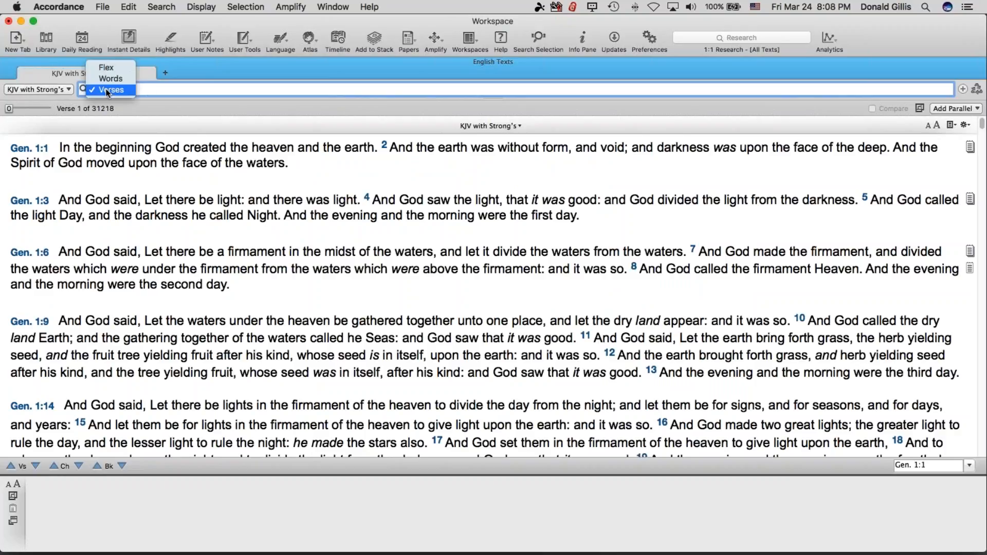
click(105, 78)
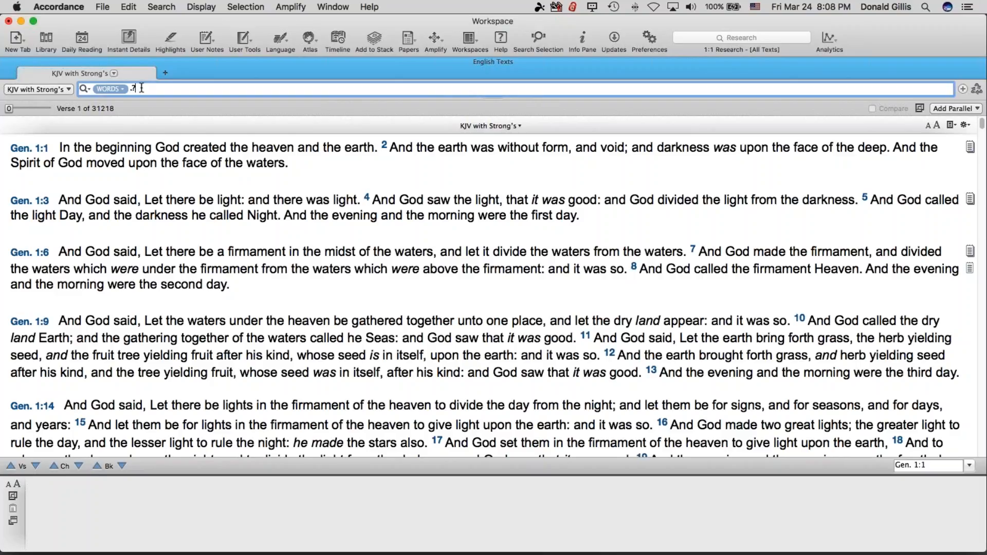
text(.?)
key(Return)
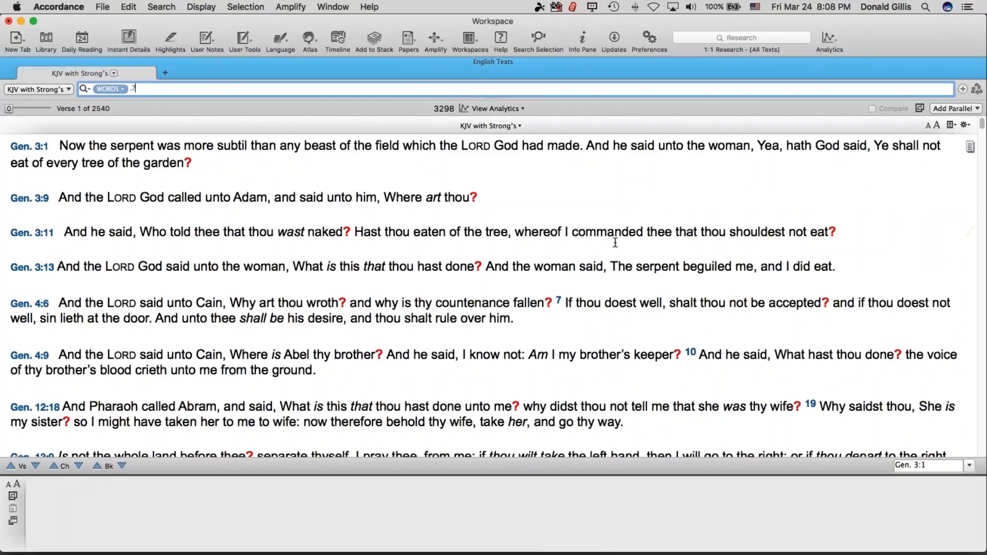
Step: View the question mark search's hits graph enlarged, and close the graph after examining it
click(475, 107)
click(483, 170)
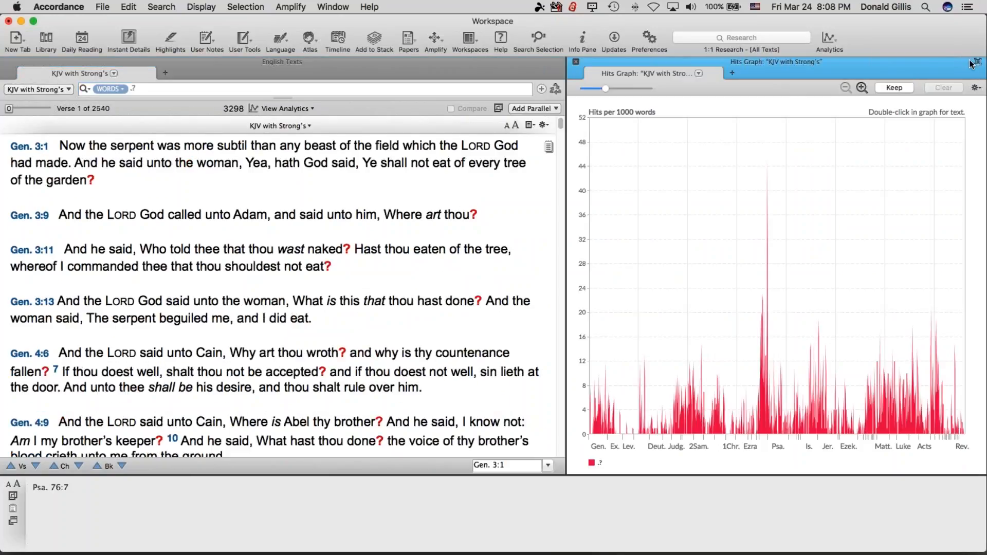
click(978, 63)
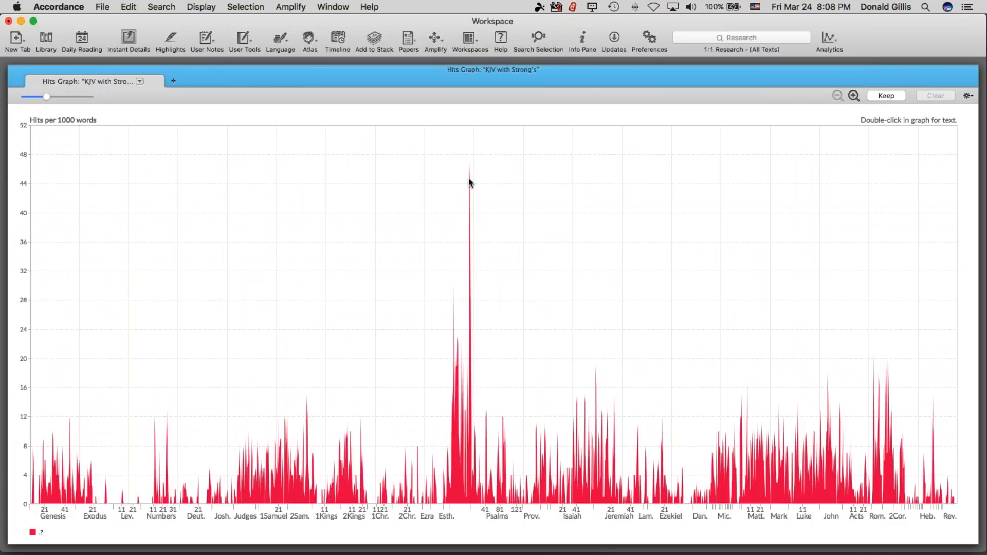
click(969, 71)
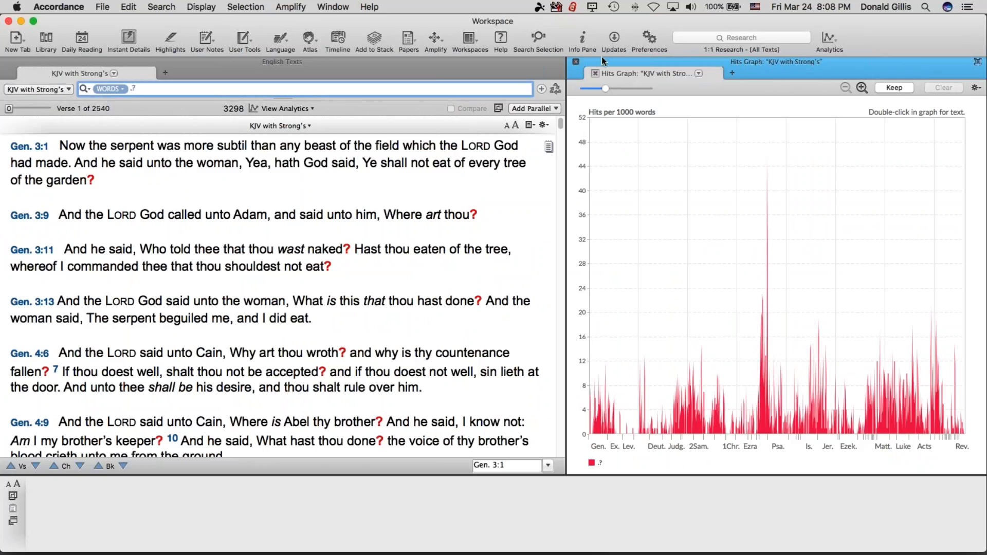
click(576, 61)
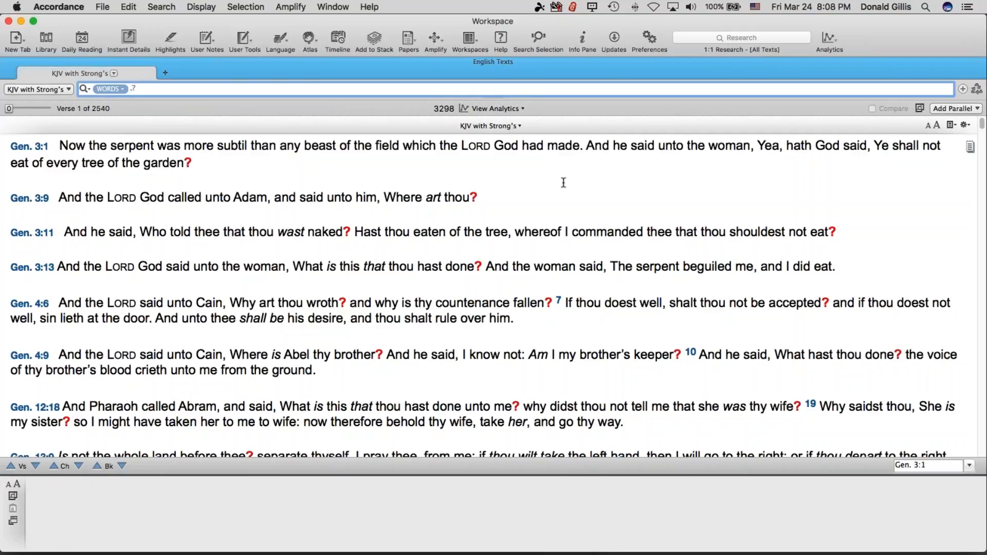
Step: Open the Eerdmans Dictionary in a new tab, expand the B entries and display the first BAAL article
right_click(165, 72)
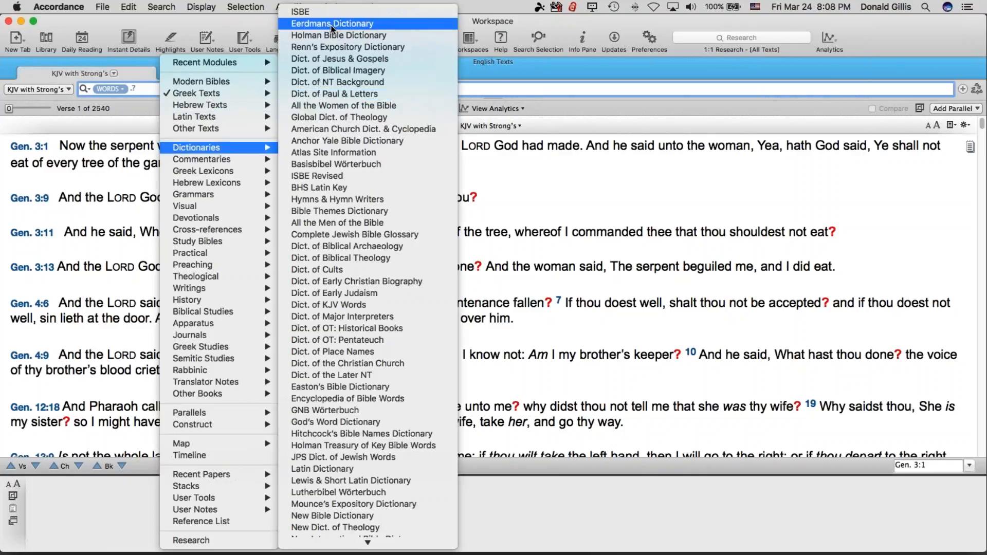
click(331, 27)
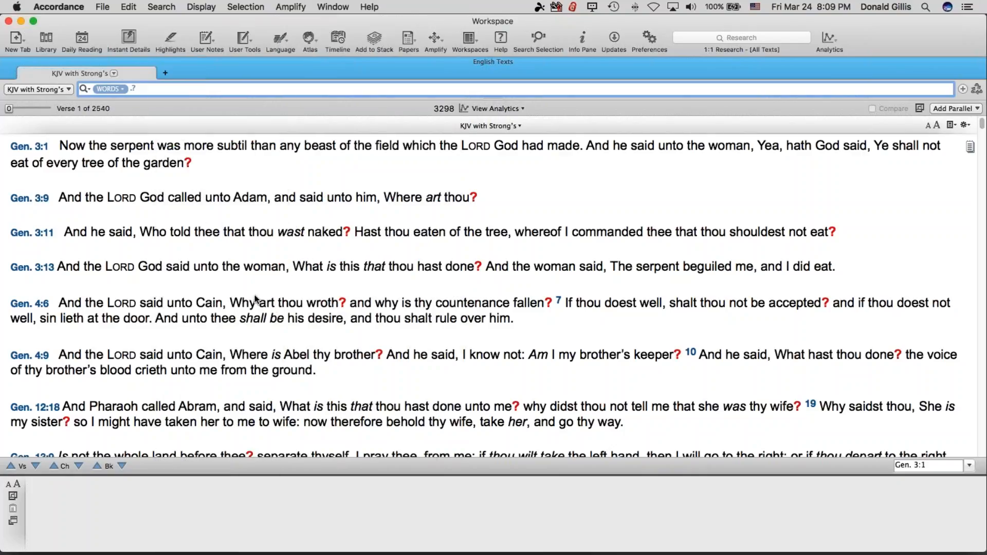
scroll(220, 239, down, 10)
click(10, 108)
click(9, 179)
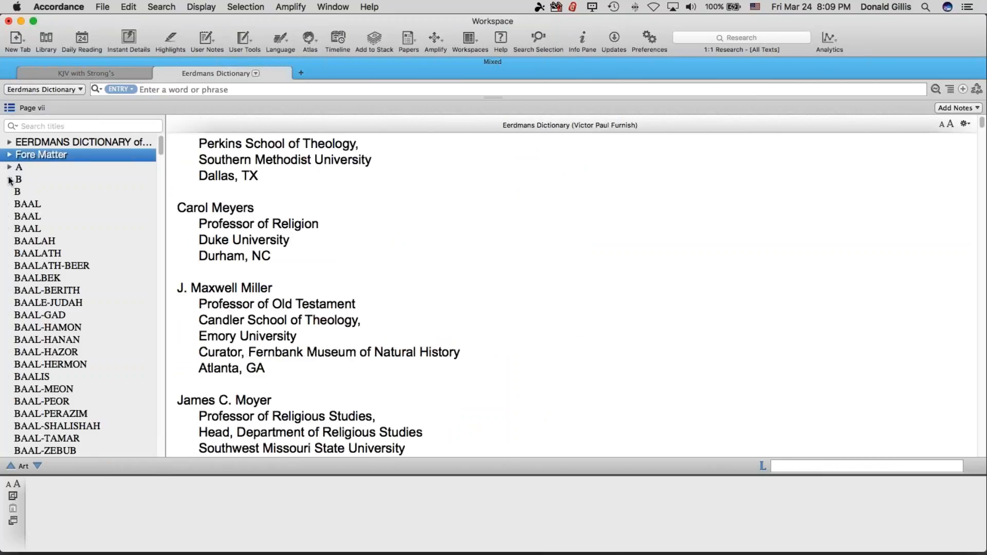
click(22, 205)
Step: Select the opening paragraphs of the BAAL article through "underscoring the" and add the selection to the SAGU stack
drag(116, 163, 368, 260)
right_click(333, 225)
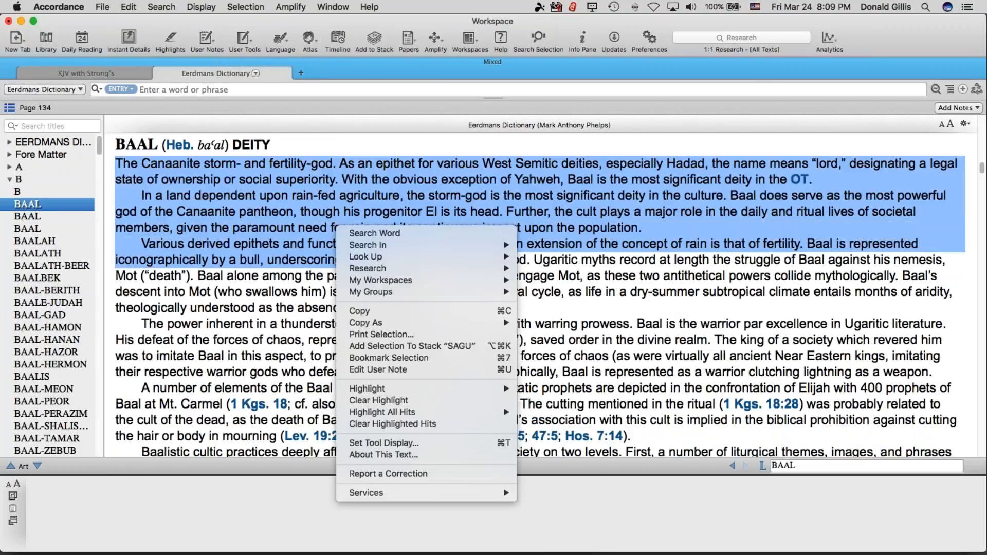
click(373, 346)
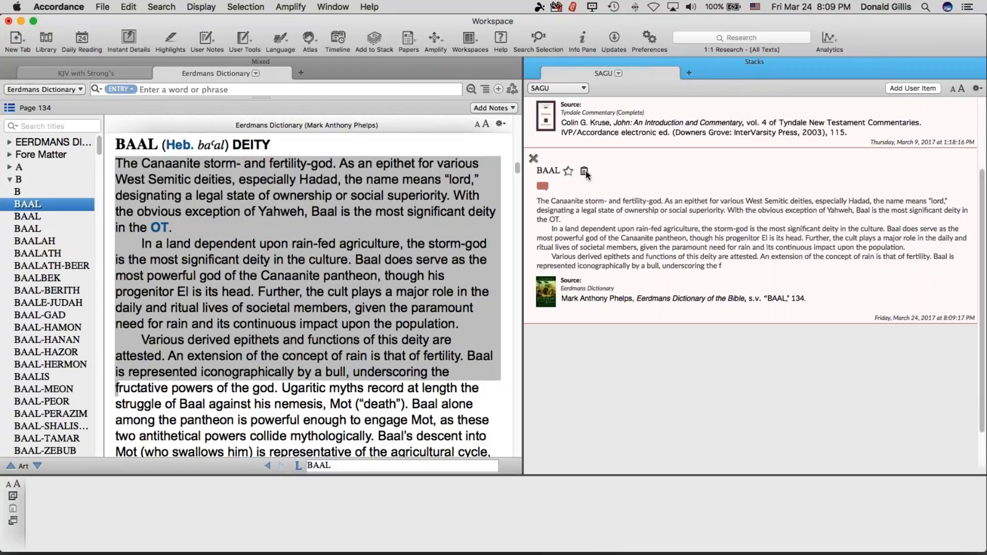
Step: Open the SAGU Paper, look through its outline from the title to "Call to Action", and close it
click(410, 39)
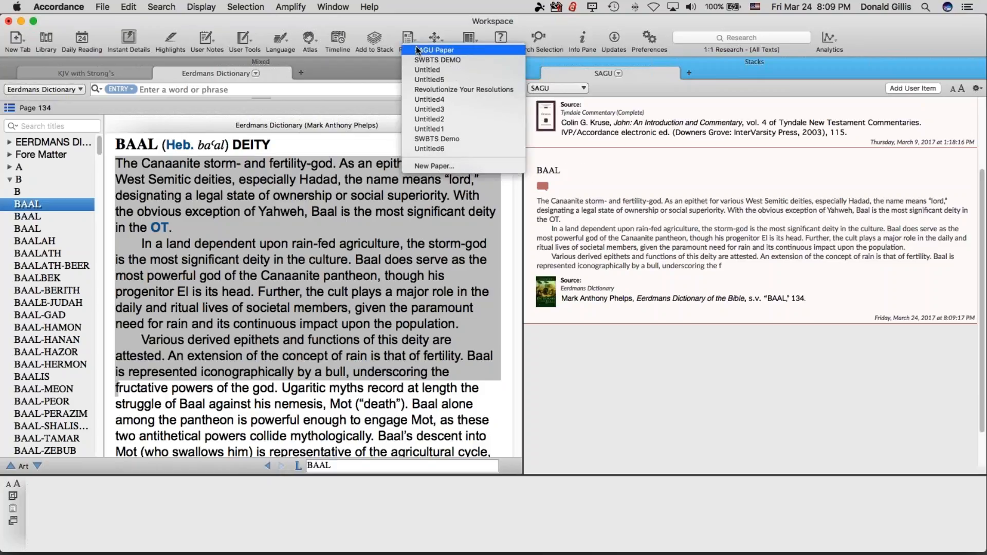
click(432, 50)
scroll(678, 420, down, 7)
scroll(679, 421, down, 5)
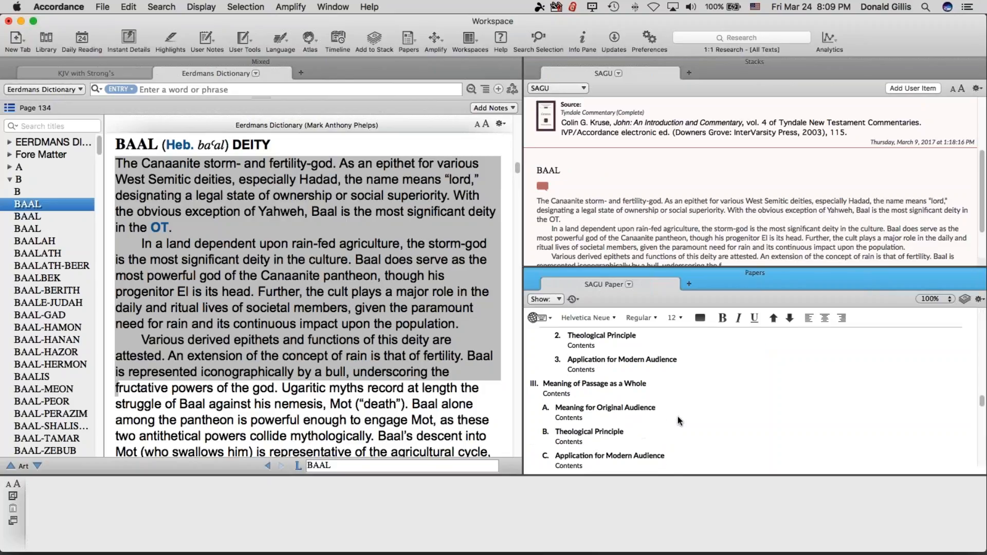
scroll(679, 420, up, 5)
scroll(679, 420, up, 5)
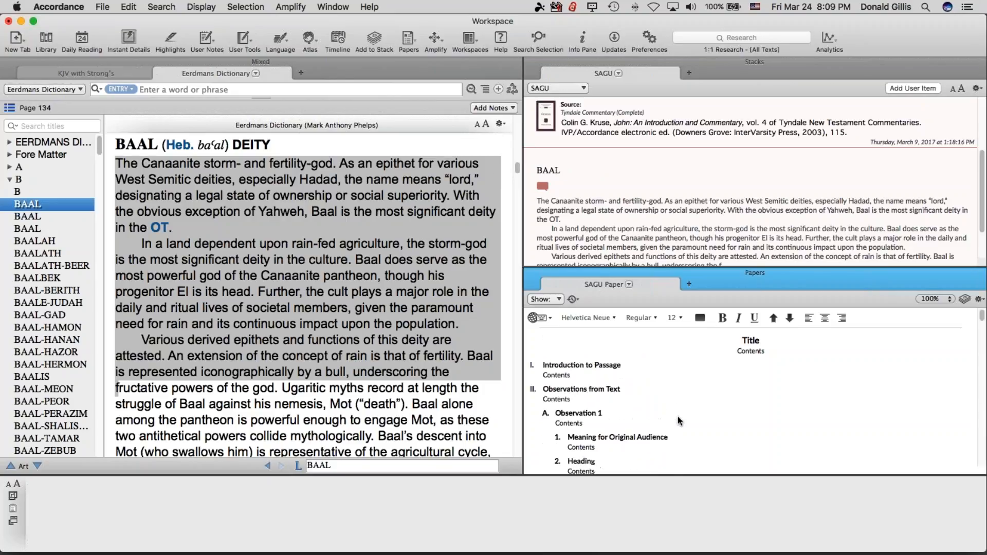
scroll(678, 420, down, 8)
scroll(678, 421, down, 2)
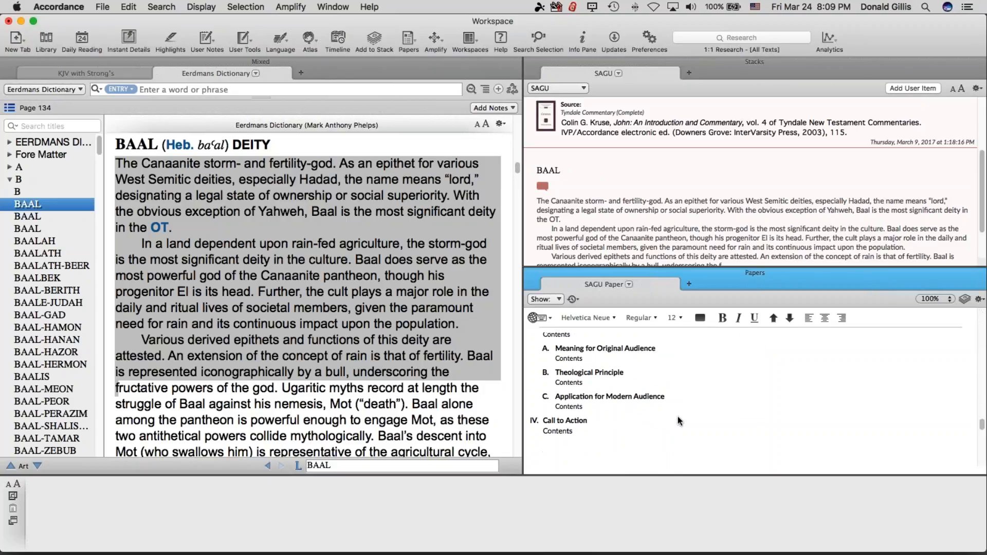
scroll(678, 420, up, 10)
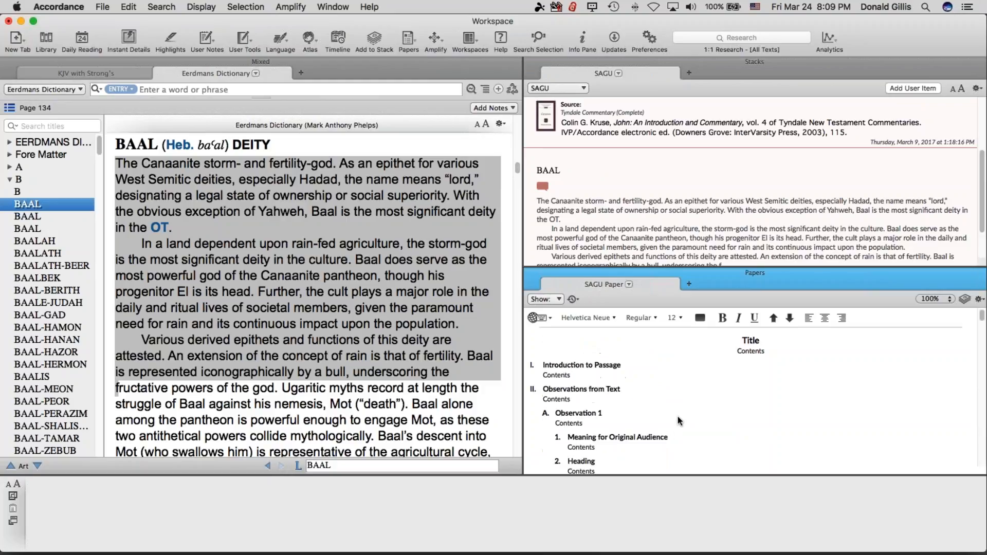
click(551, 286)
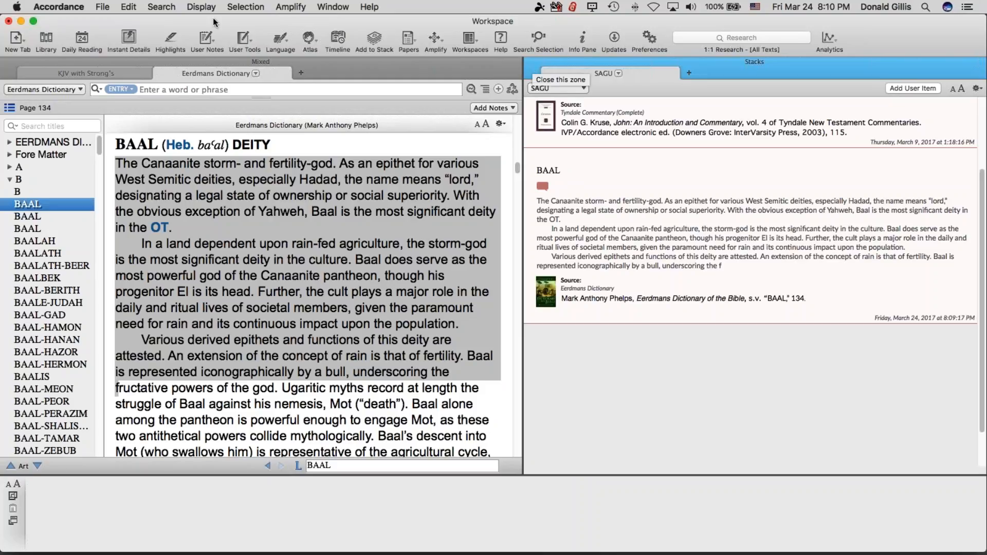
Step: Close the SAGU stack and the Eerdmans Dictionary to return to the KJV with Strong's text
click(158, 7)
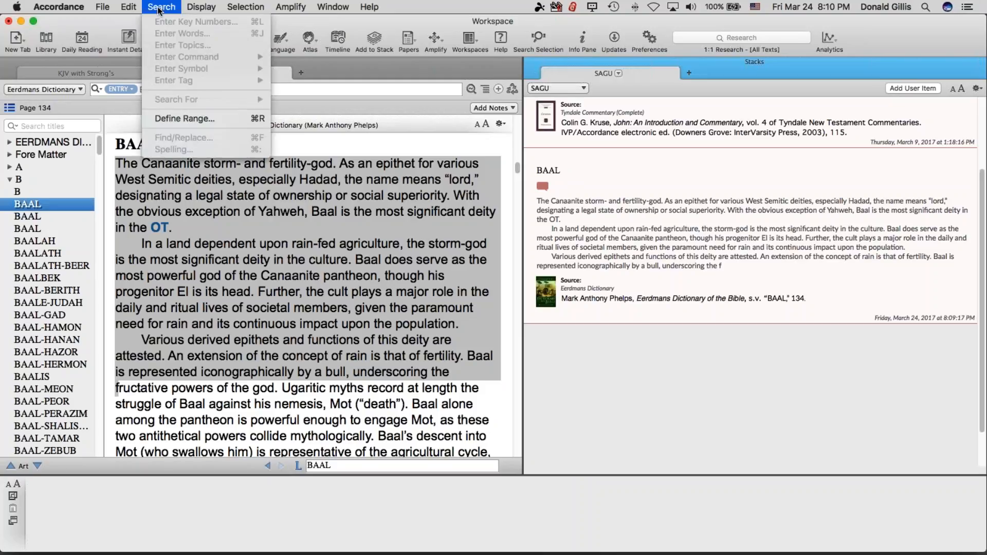
click(374, 268)
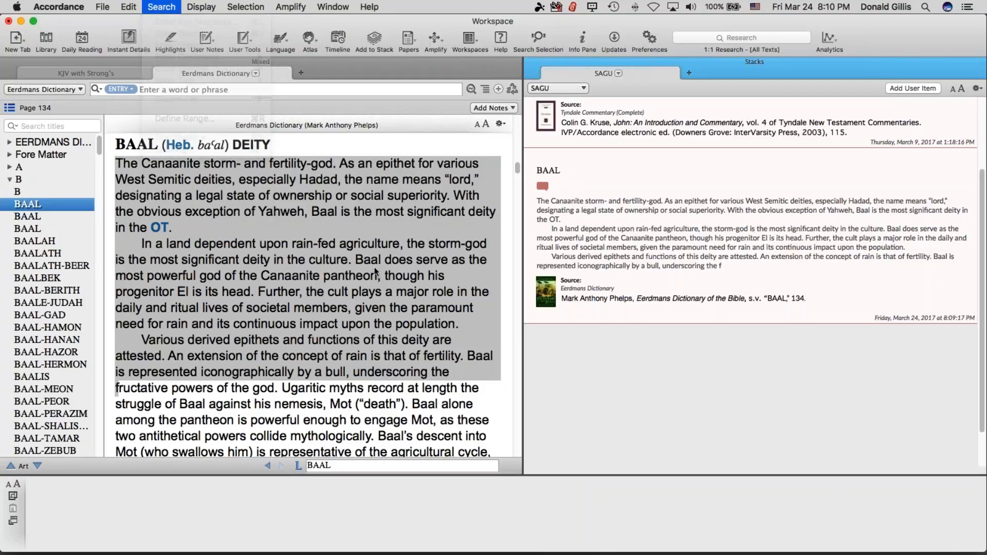
click(532, 62)
click(163, 74)
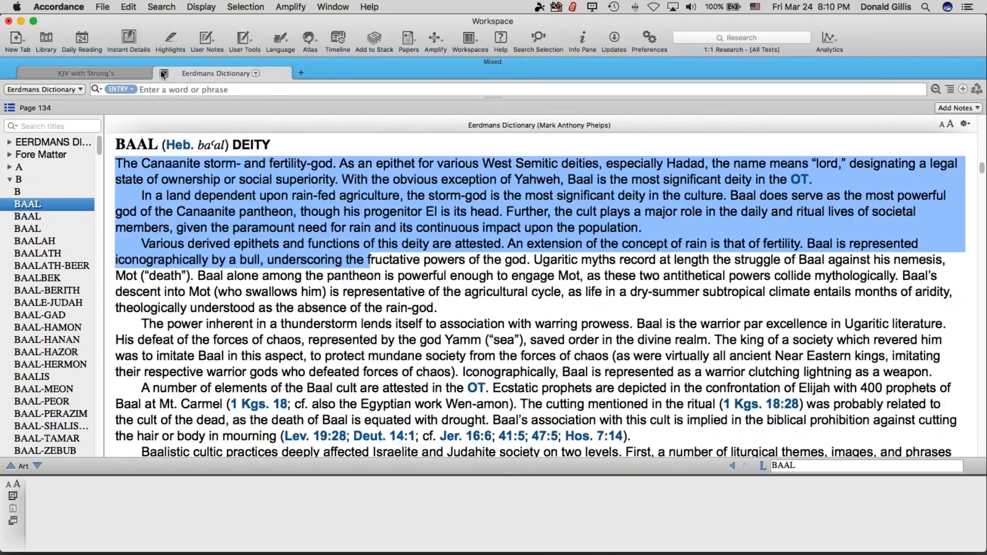
Step: Look at the list of topics available for the search and cancel without choosing one
click(161, 7)
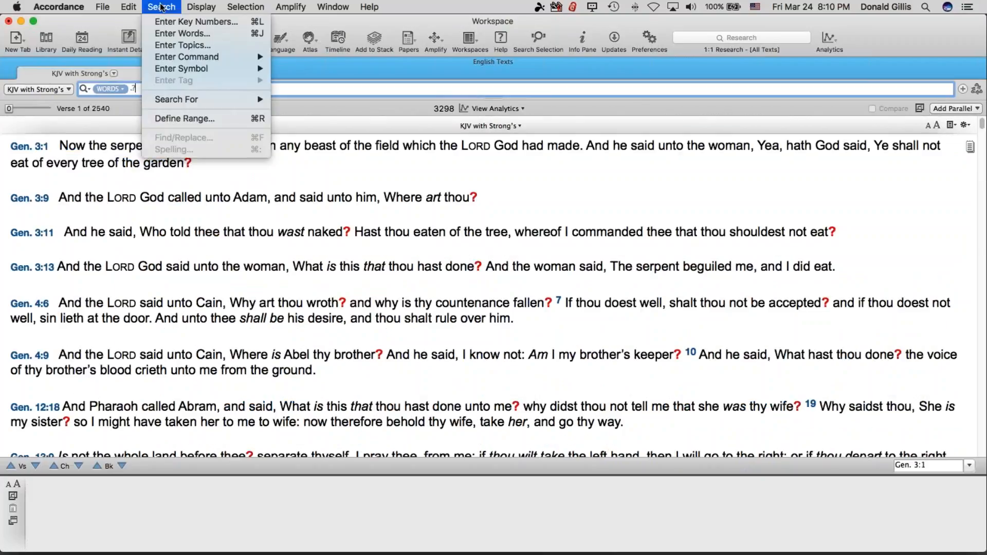
click(163, 45)
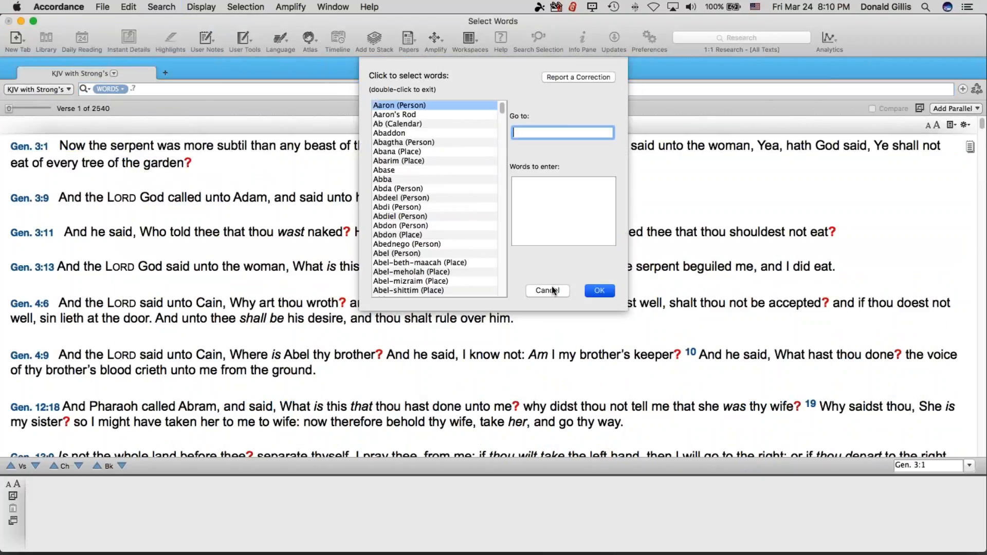
click(551, 288)
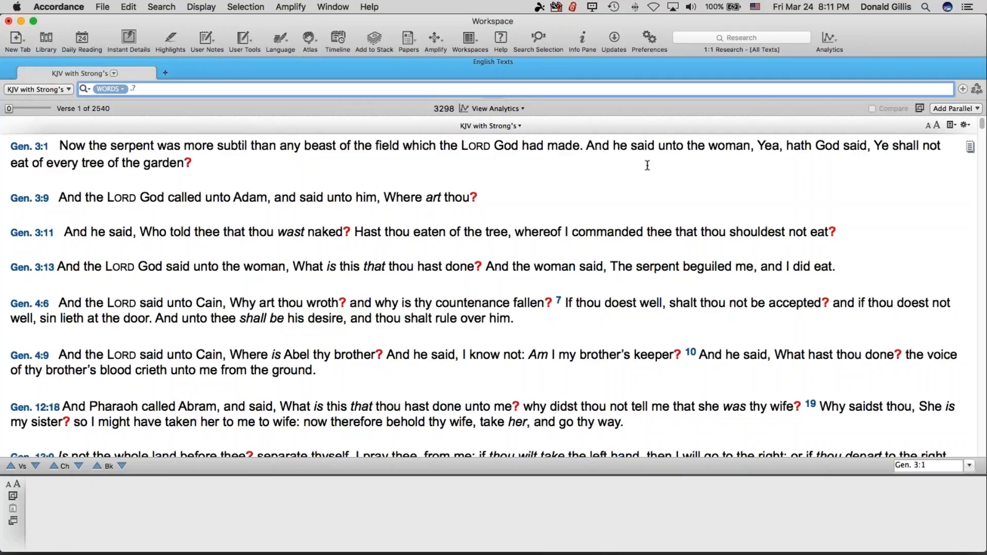
Step: Switch to Microsoft Word and delete all the text in the open document
mouse_move(599, 543)
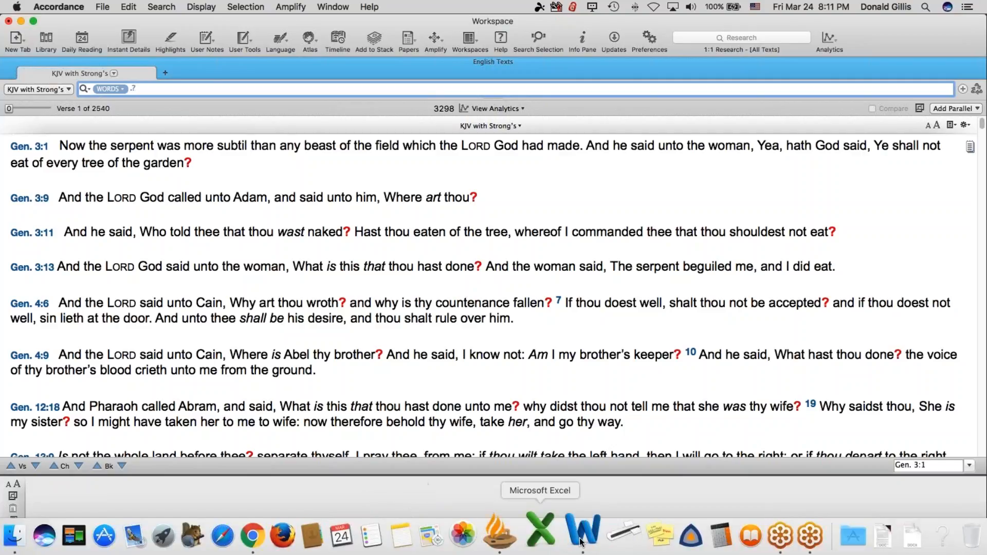
click(565, 534)
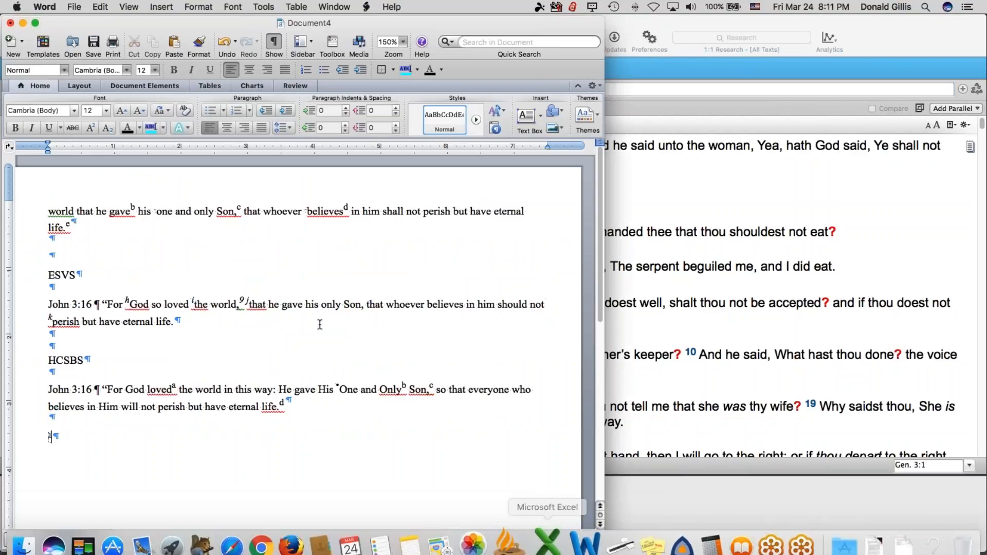
key(super+a)
key(Delete)
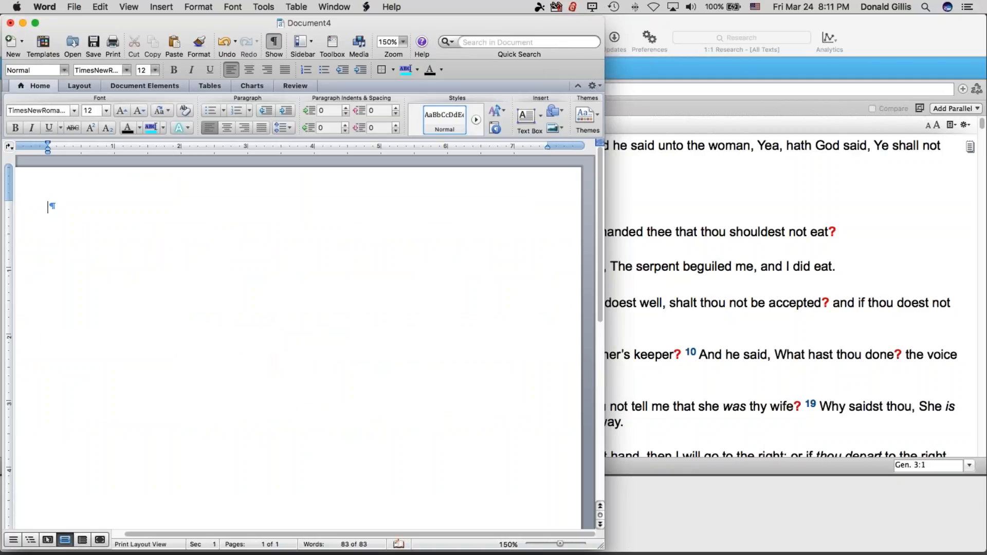
Step: Enter "APP-ATSem17" in the empty document and enlarge the text to 30 points
text(APP-ATS)
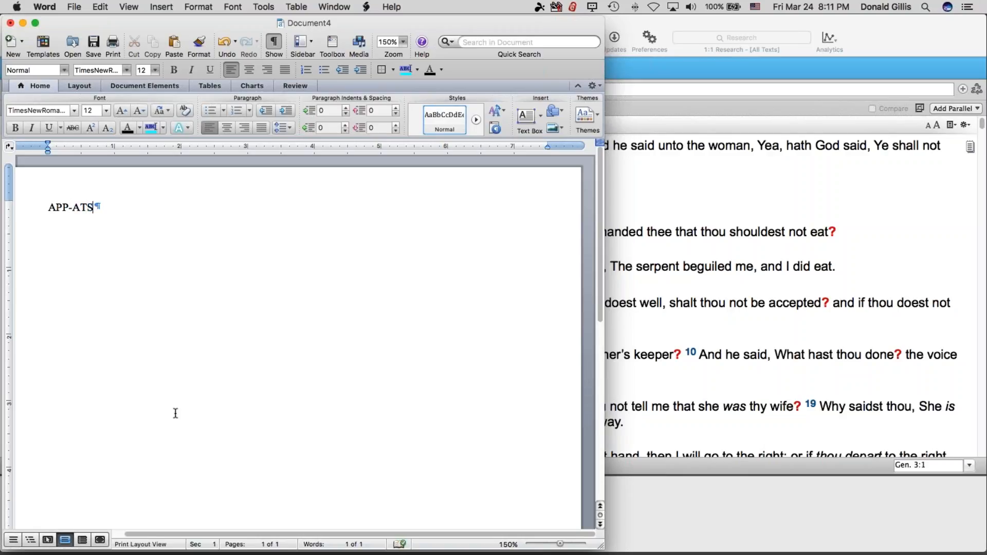
text(em17)
drag(135, 207, 40, 208)
click(122, 110)
click(121, 110)
click(122, 111)
click(122, 110)
click(122, 110)
click(122, 110)
click(122, 110)
click(122, 110)
click(122, 110)
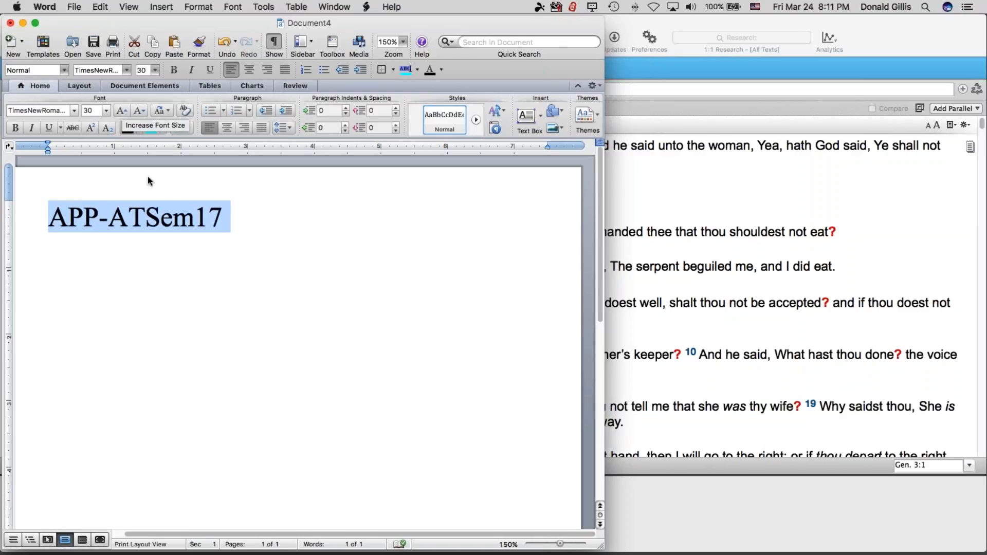
Step: Add blank lines below the first code and write "March17Web" followed by "15% off anything" on the second line down
click(244, 223)
key(Return)
key(Return)
key(Return)
key(Return)
key(Return)
key(Return)
key(Up)
key(Up)
key(Up)
key(Up)
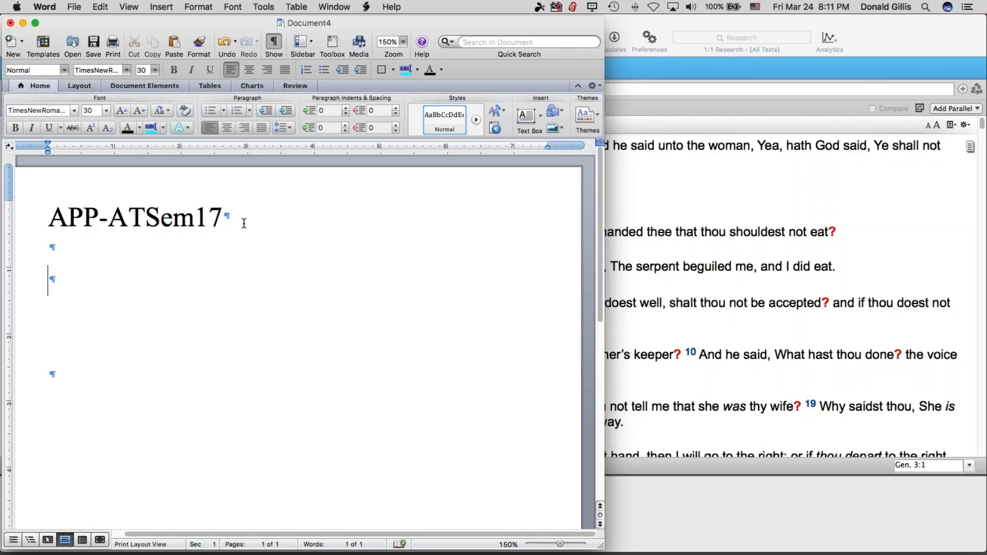
text(Mar)
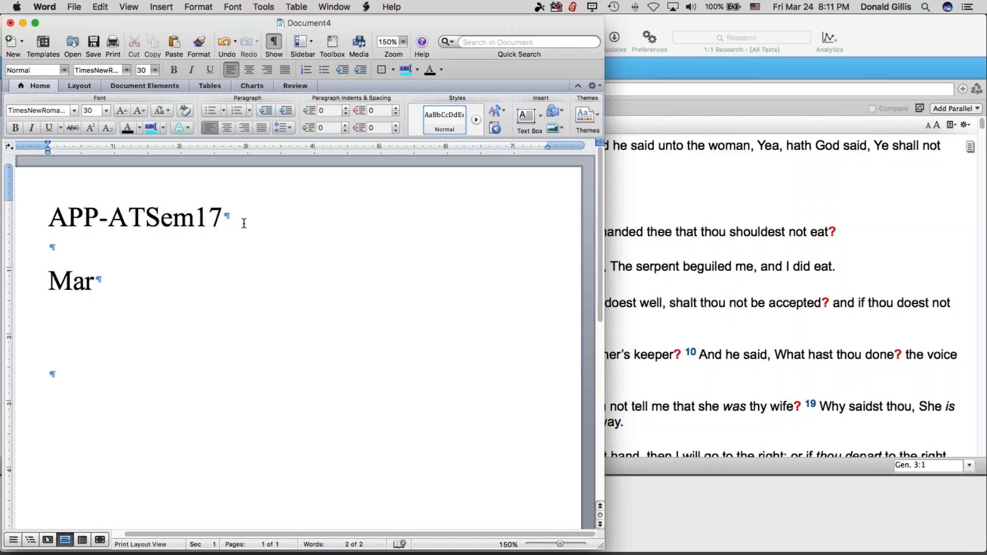
text(ch17Web)
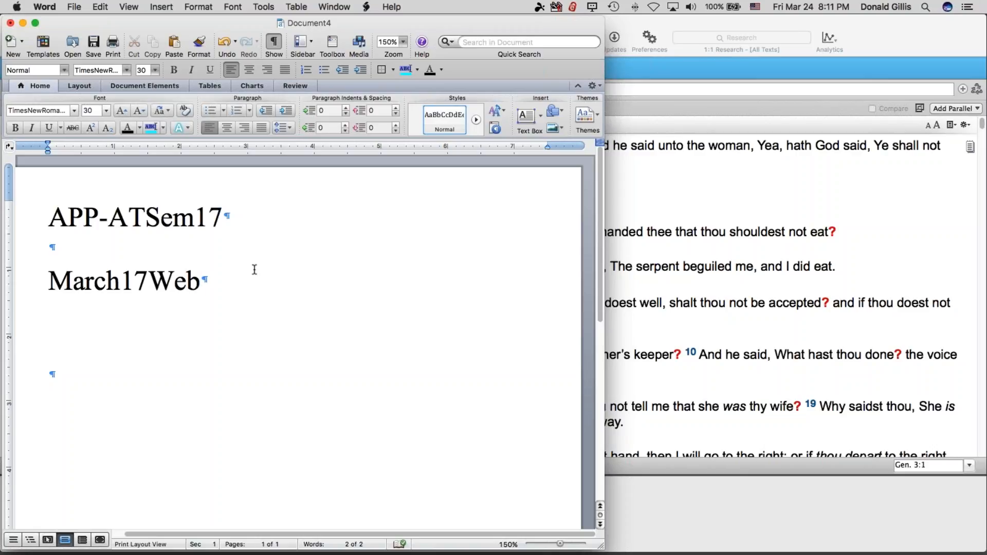
key(Tab)
text(15% off anything)
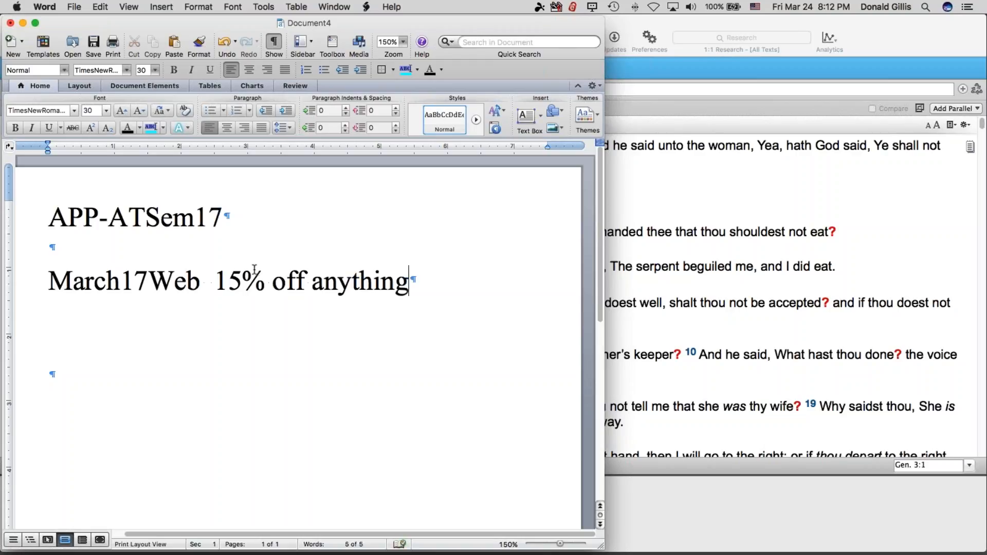
Step: Append "40% off most collections" after the code "APP-ATSem17" on the first line
click(236, 218)
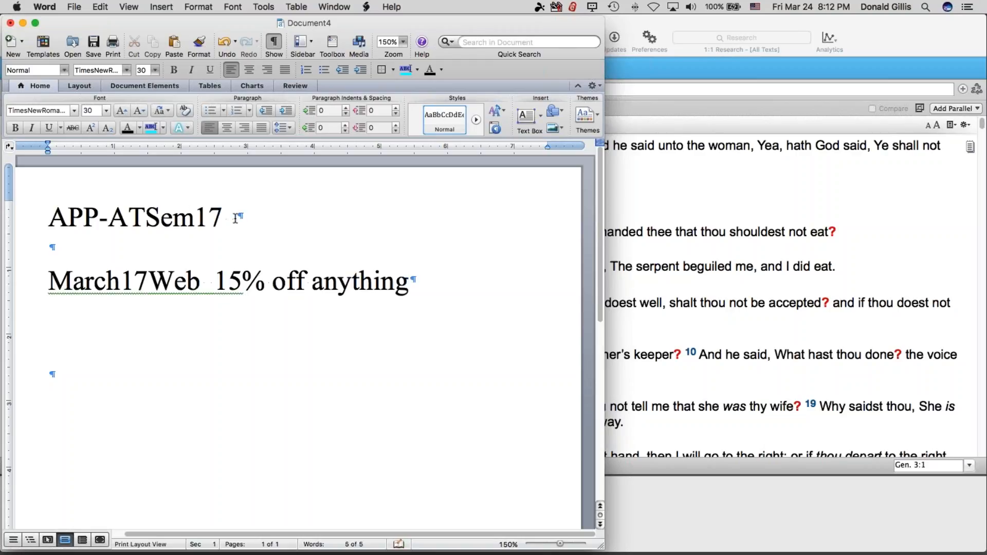
text(40% o)
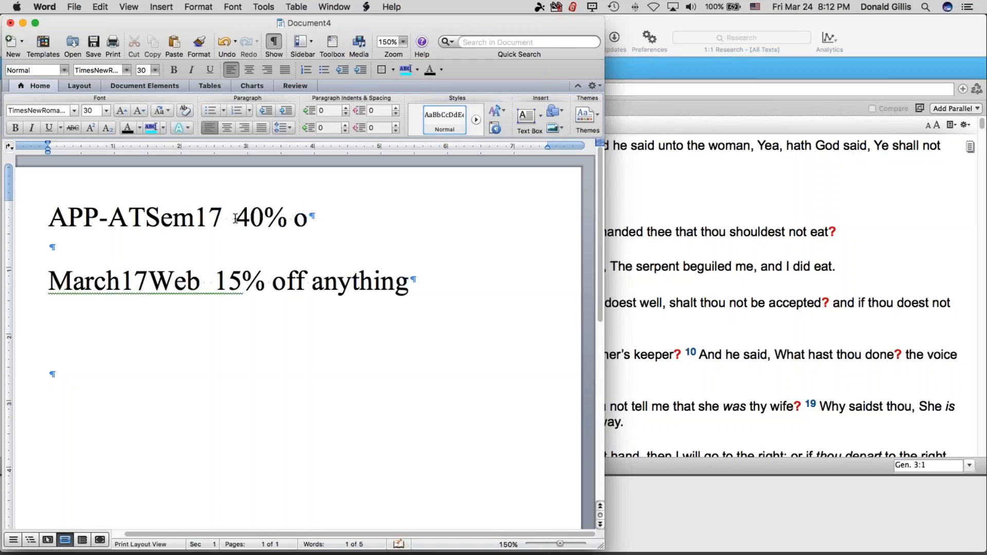
text(ff most )
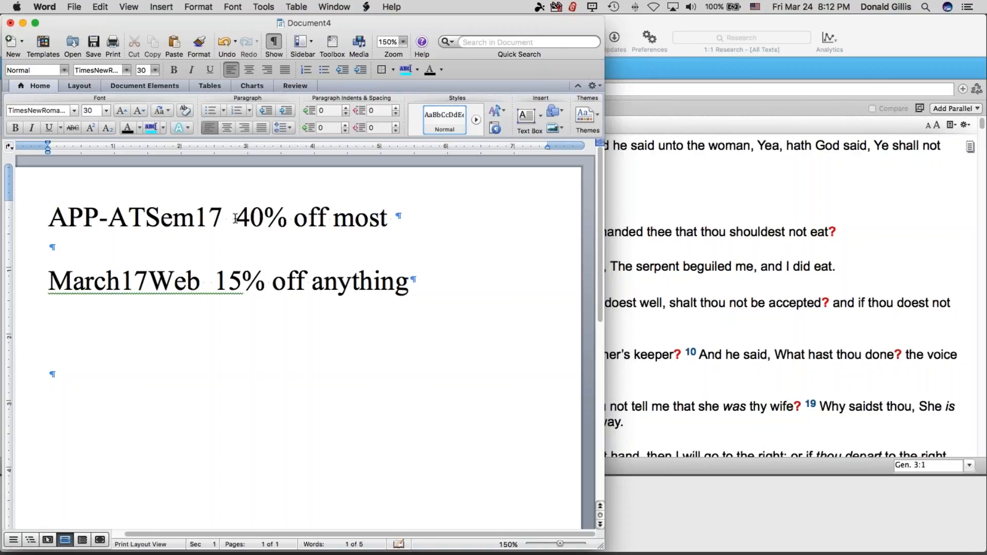
text(collections)
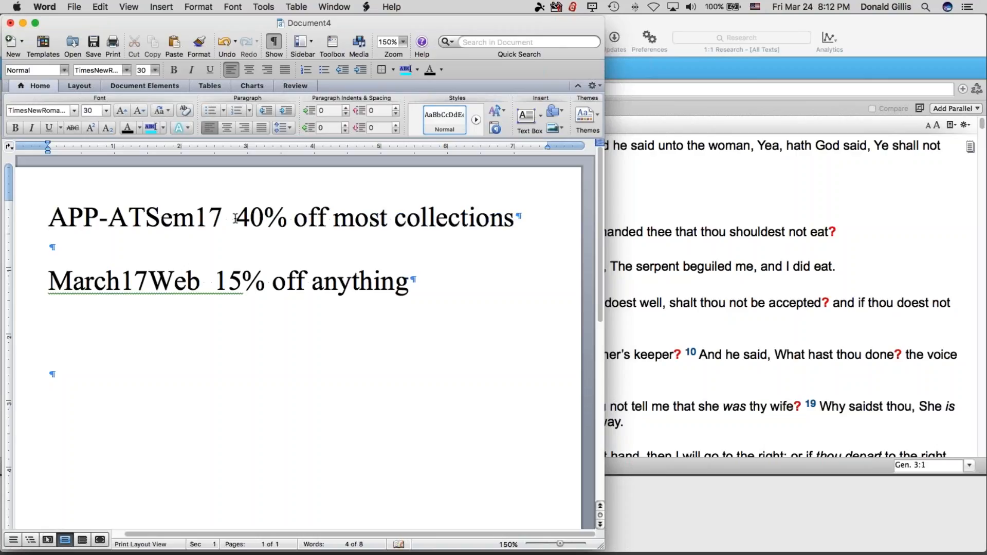